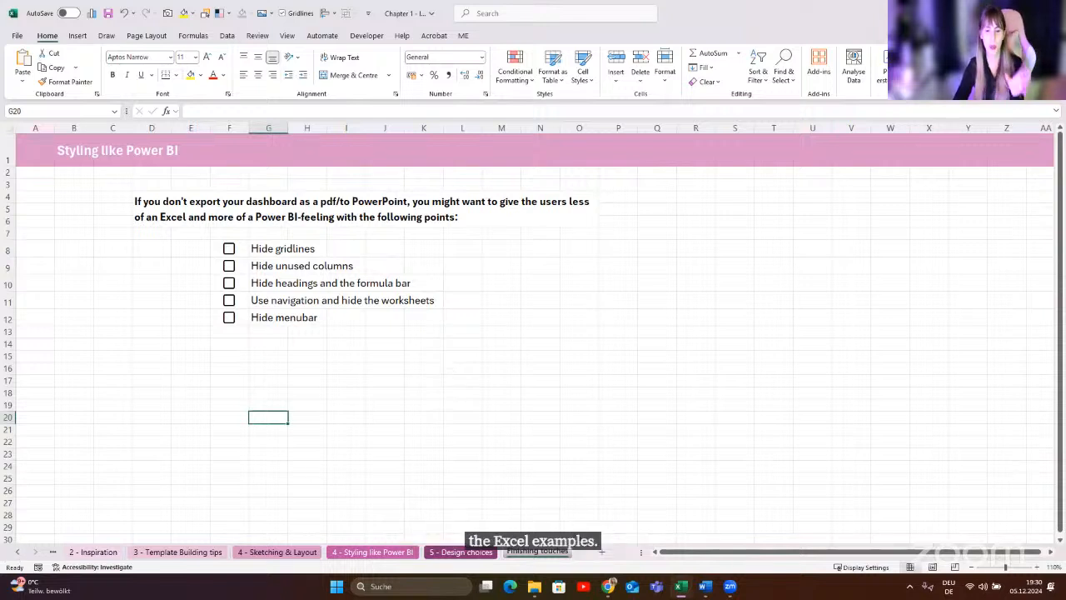
- Open the Chapter 2 example workbook from the Workbooks folder
mouse_move(539, 588)
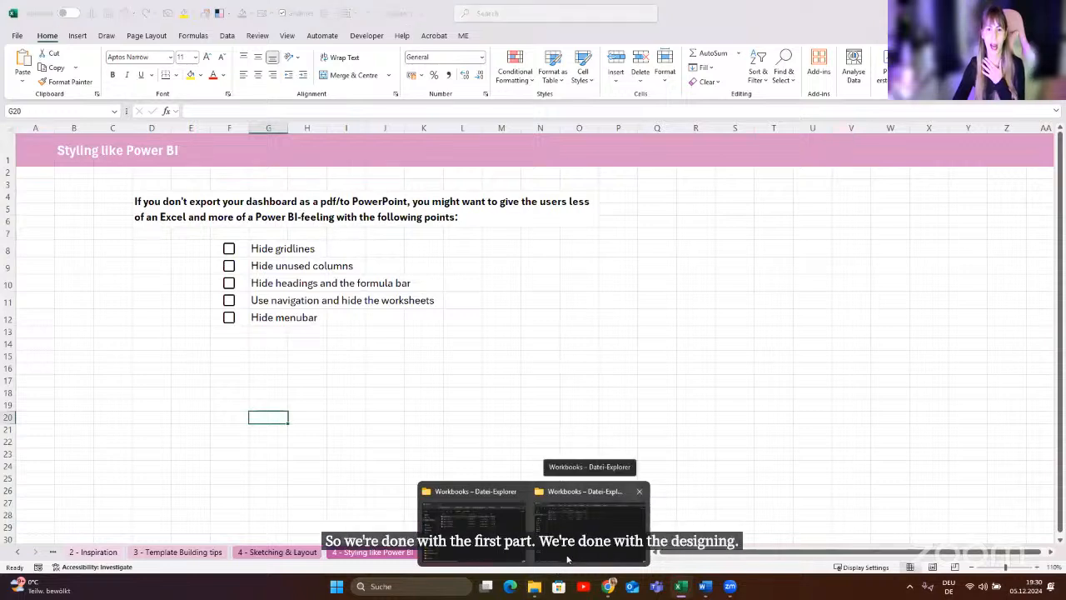
left_click(568, 559)
double_click(179, 112)
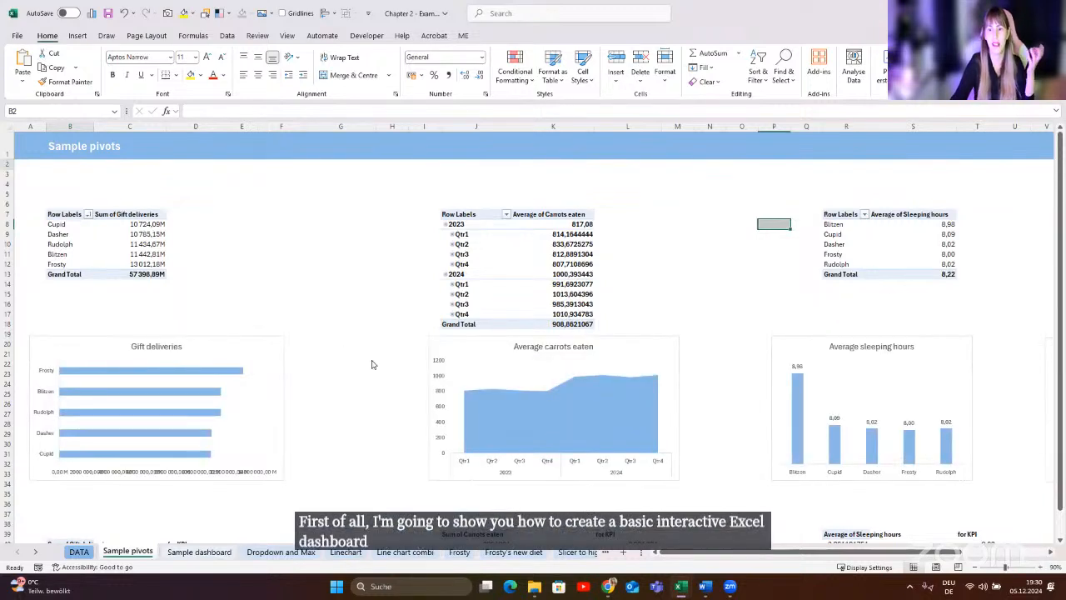
- Review the pivot tables on the Sample pivots sheet and the source table on the DATA sheet
left_click(392, 283)
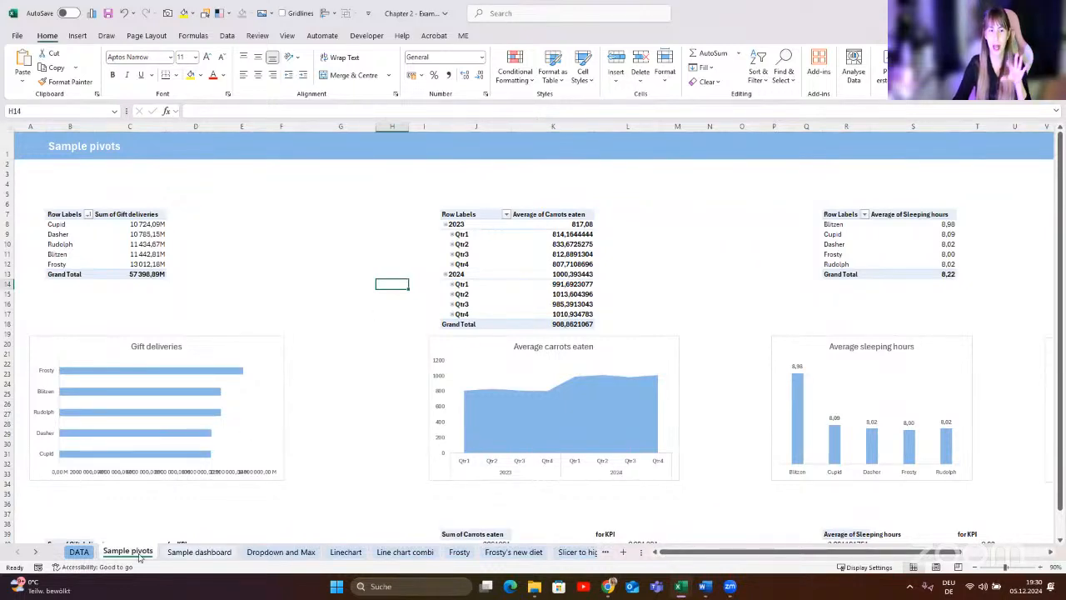
scroll(259, 493, "down", 2)
scroll(275, 484, "up", 2)
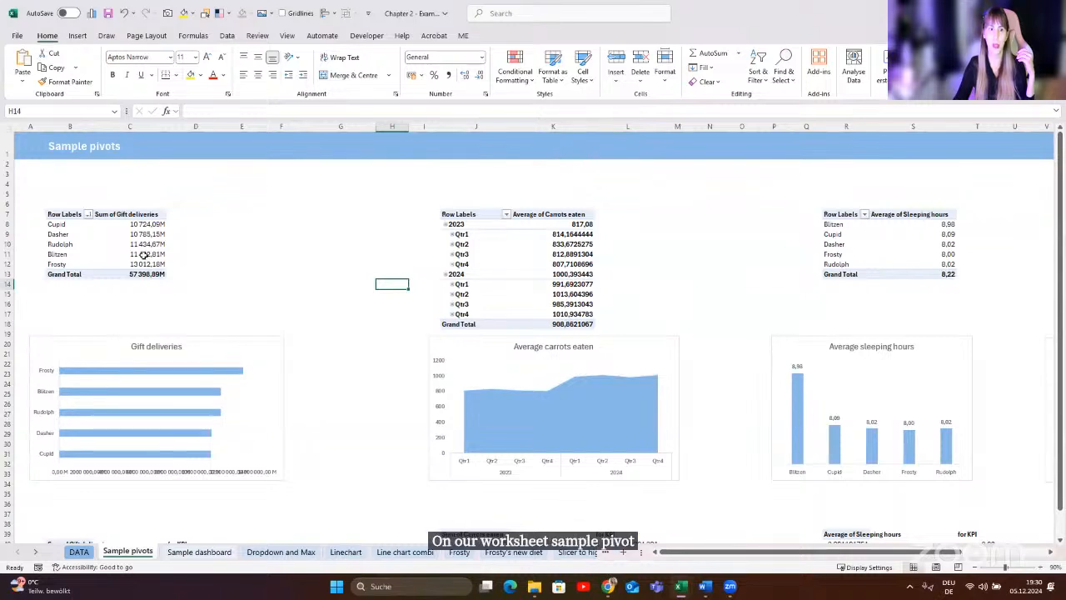
left_click(79, 552)
left_click(109, 554)
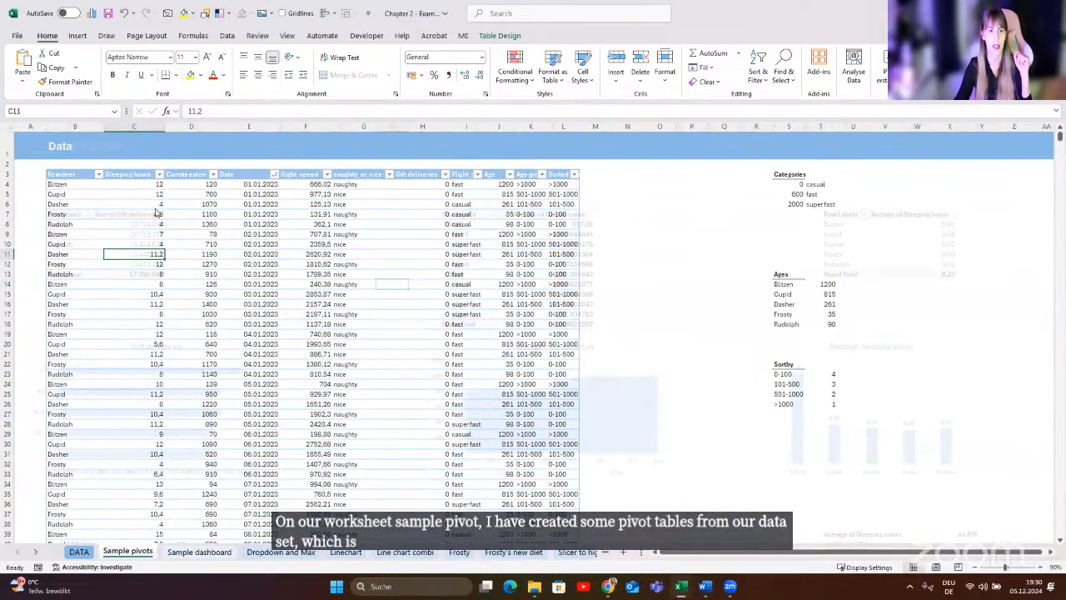
left_click_drag(736, 551, 655, 548)
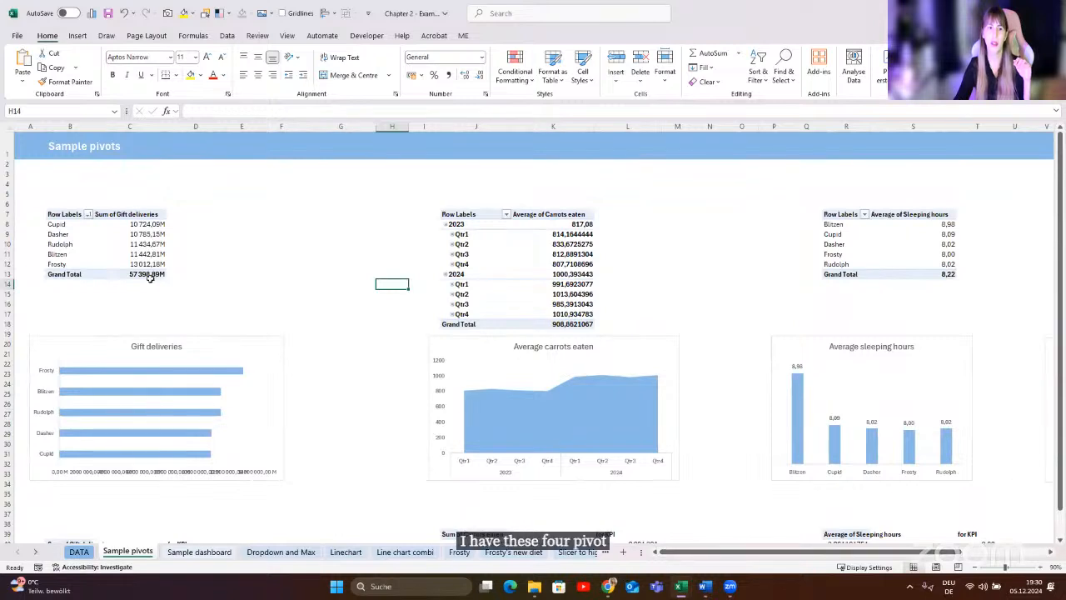
- Examine the Gift deliveries pivot chart and the single-value Sum of Gift deliveries pivot table for the KPI
scroll(281, 386, "down", 3)
left_click(280, 358)
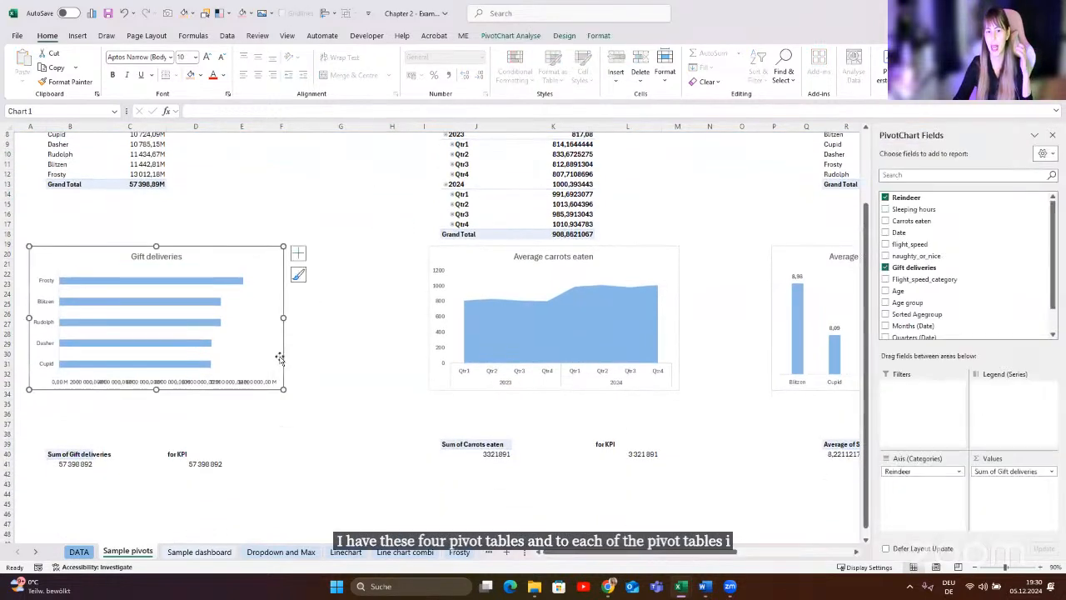
left_click_drag(584, 552, 557, 545)
scroll(242, 437, "down", 1)
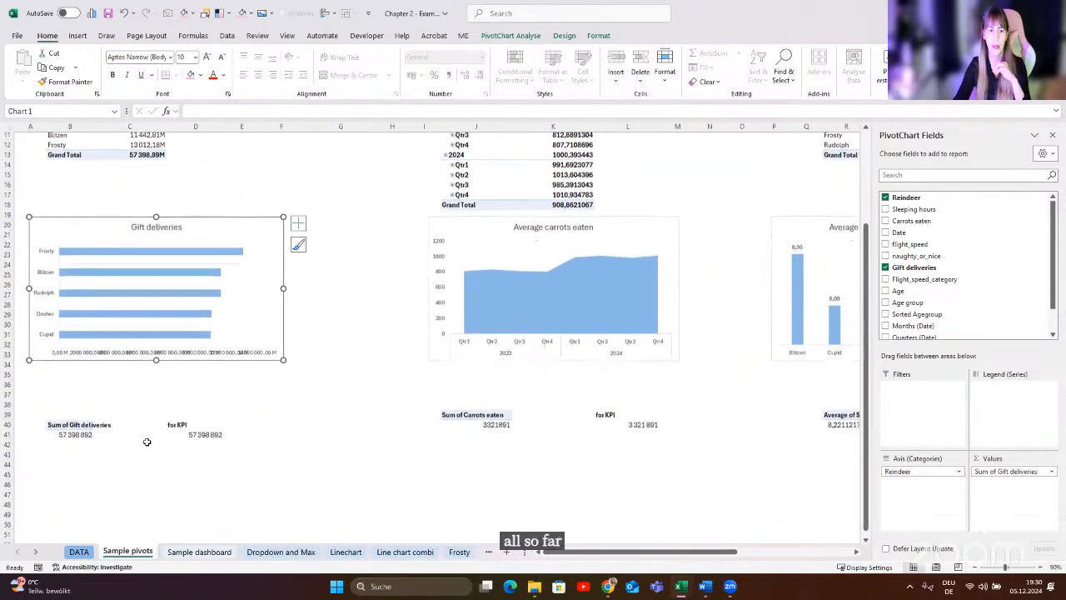
left_click(71, 434)
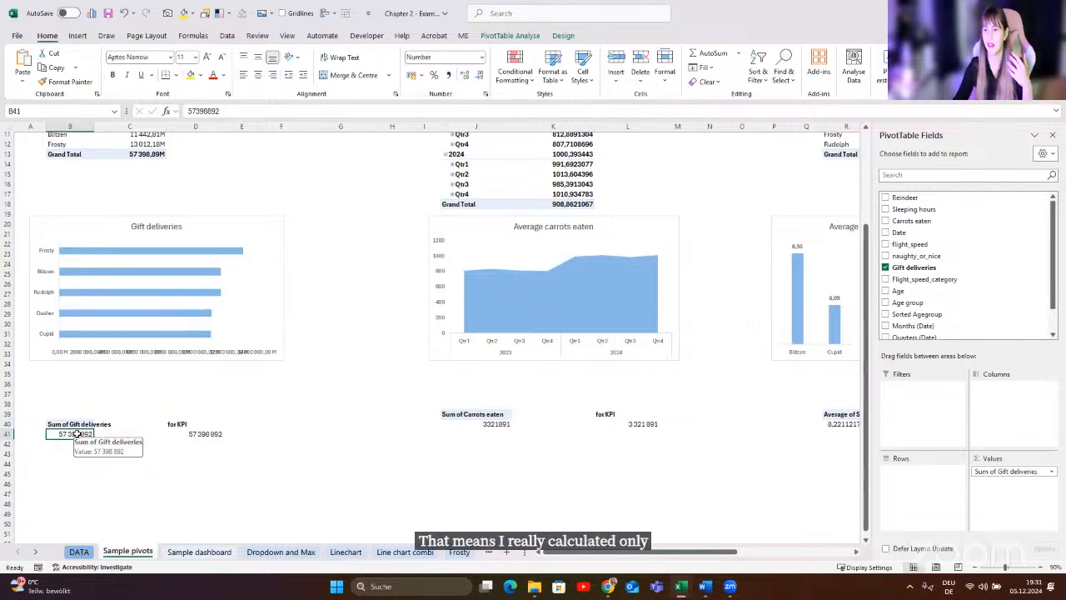
scroll(171, 448, "up", 4)
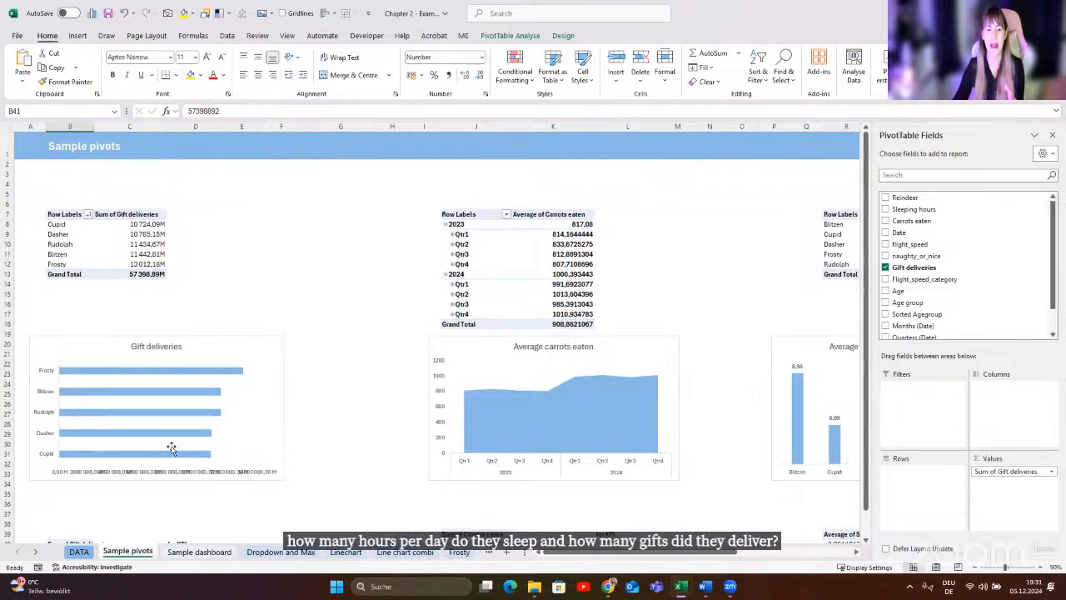
scroll(171, 448, "down", 3)
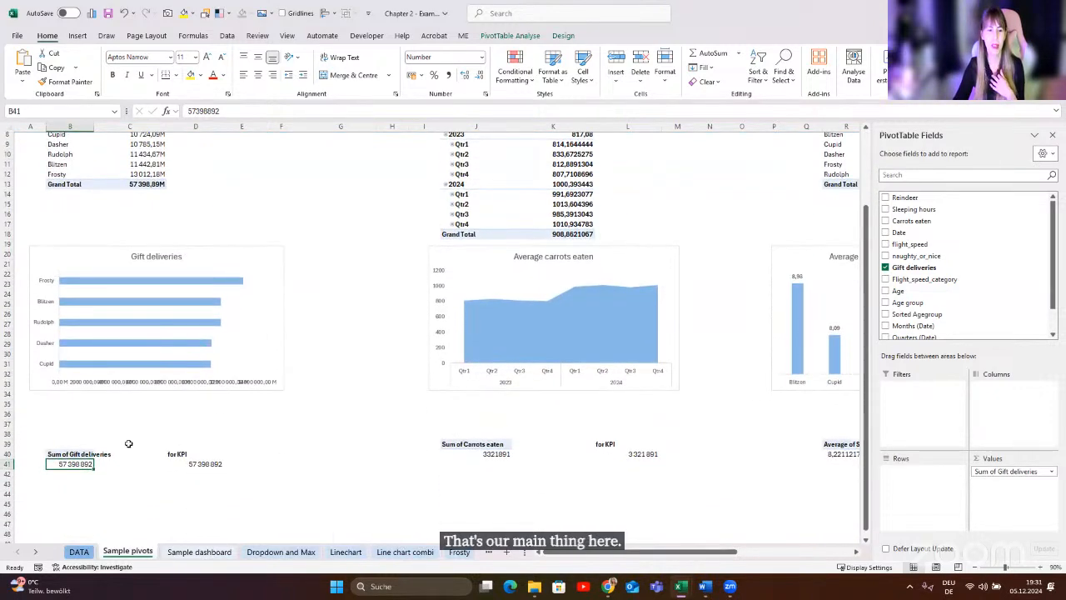
- Filter the Reindeers Dashboard on the Sample dashboard sheet to naughty with the Naughty or nice slicer
left_click(199, 551)
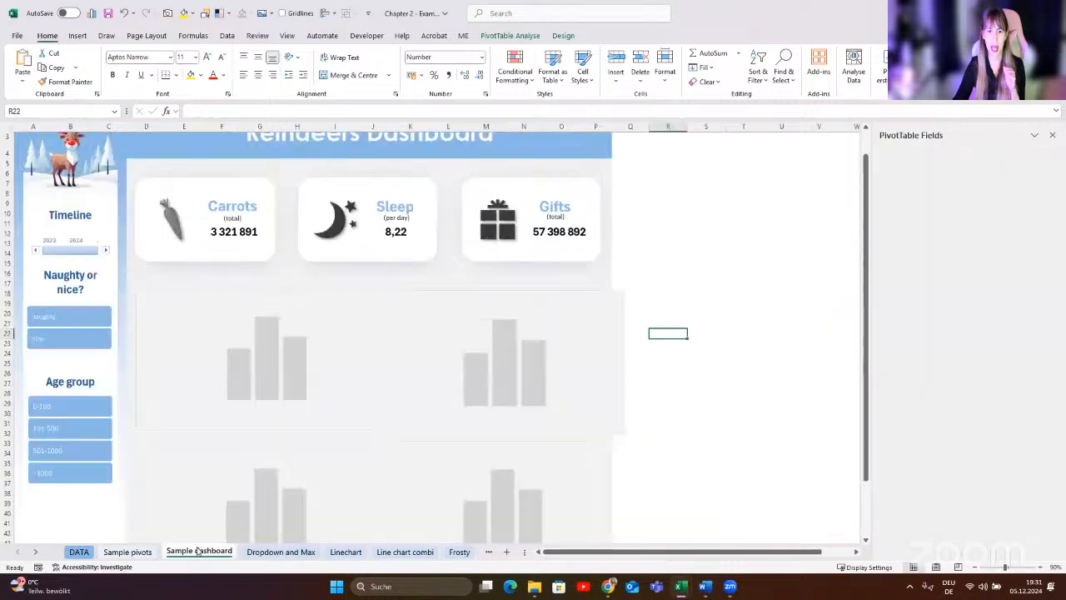
scroll(654, 418, "up", 1)
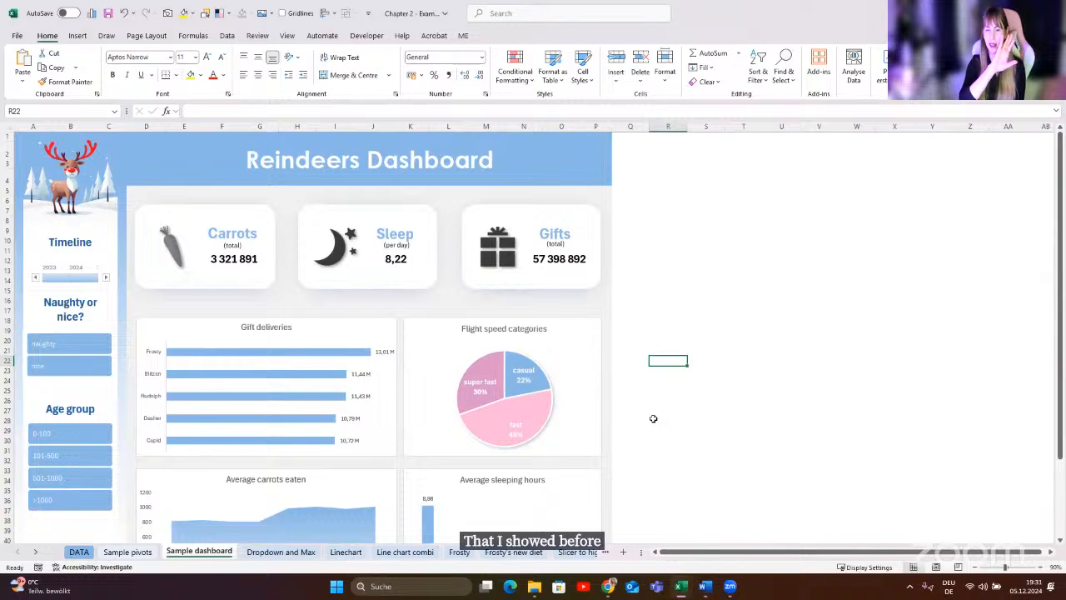
left_click(555, 274)
scroll(88, 430, "down", 4)
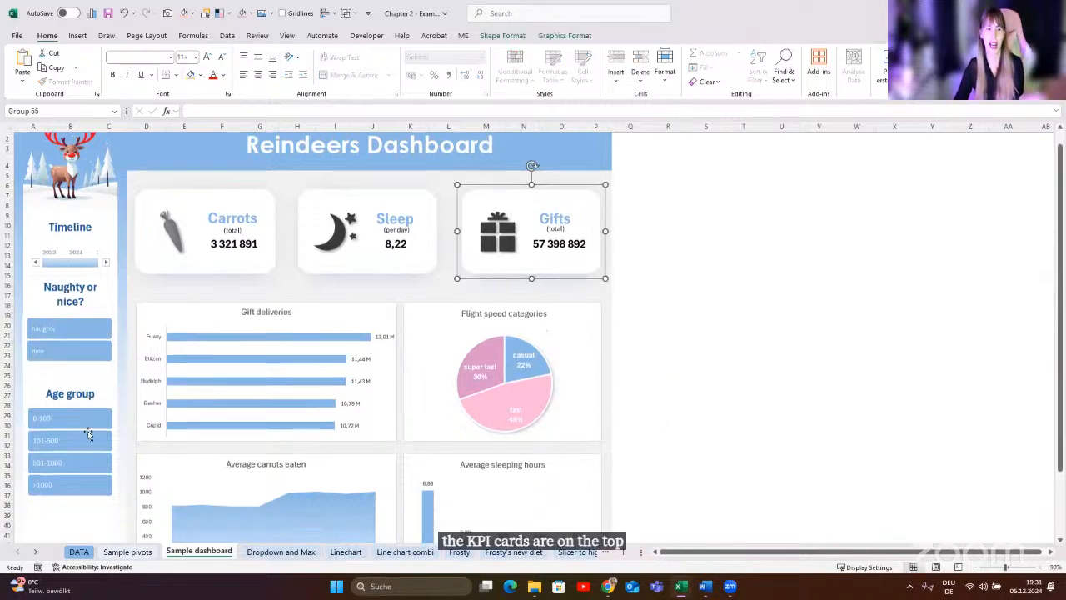
scroll(93, 363, "up", 3)
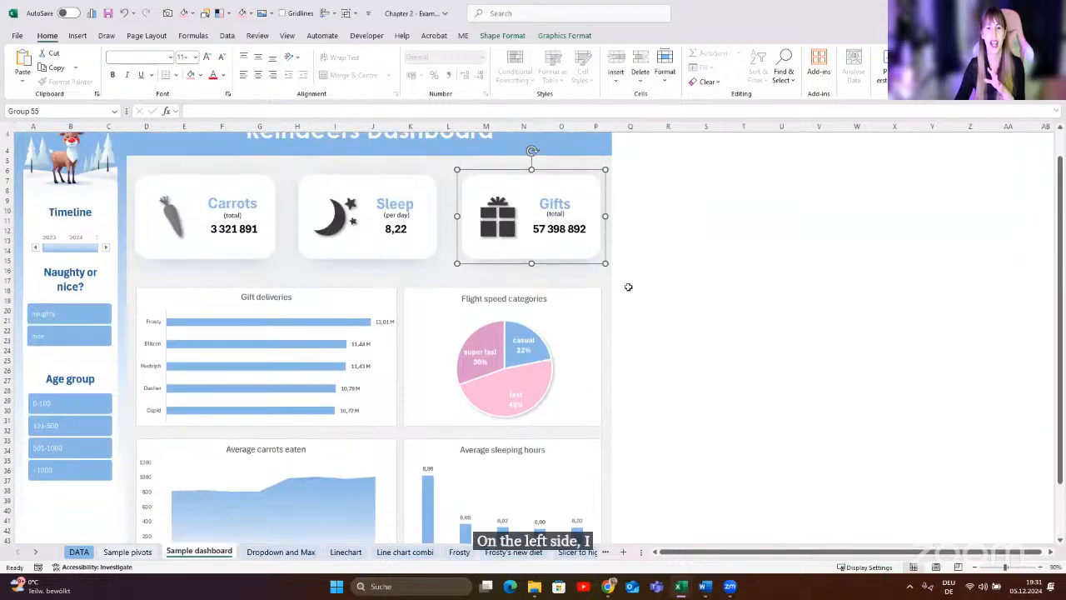
left_click(630, 362)
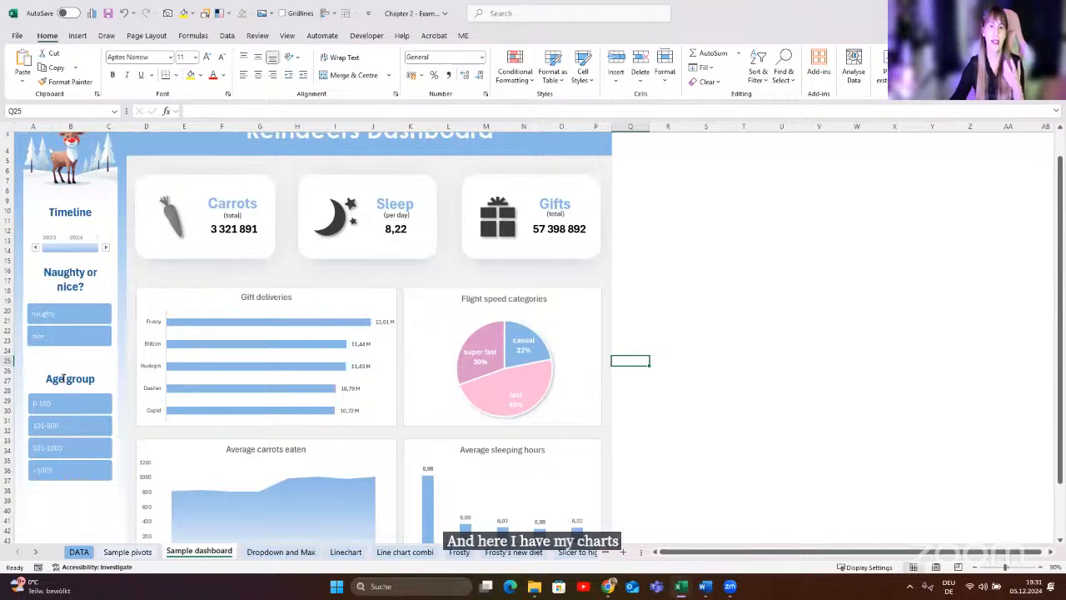
scroll(63, 378, "up", 1)
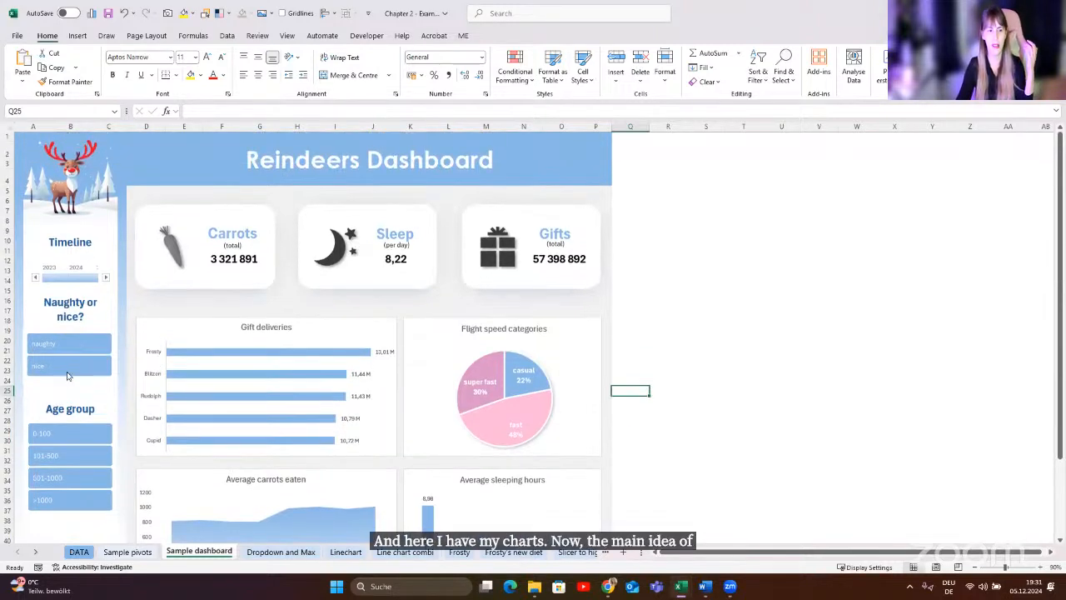
left_click(72, 344)
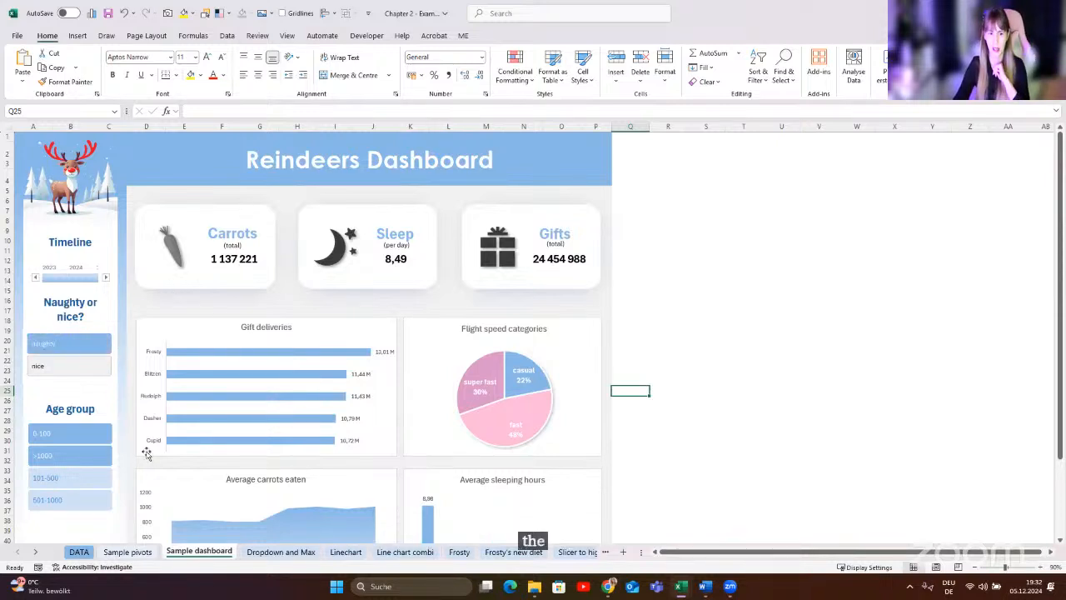
- Check the PivotTable names of the carrots-eaten and gift-deliveries pivot tables on the Sample pivots sheet, along with their charts
left_click(129, 552)
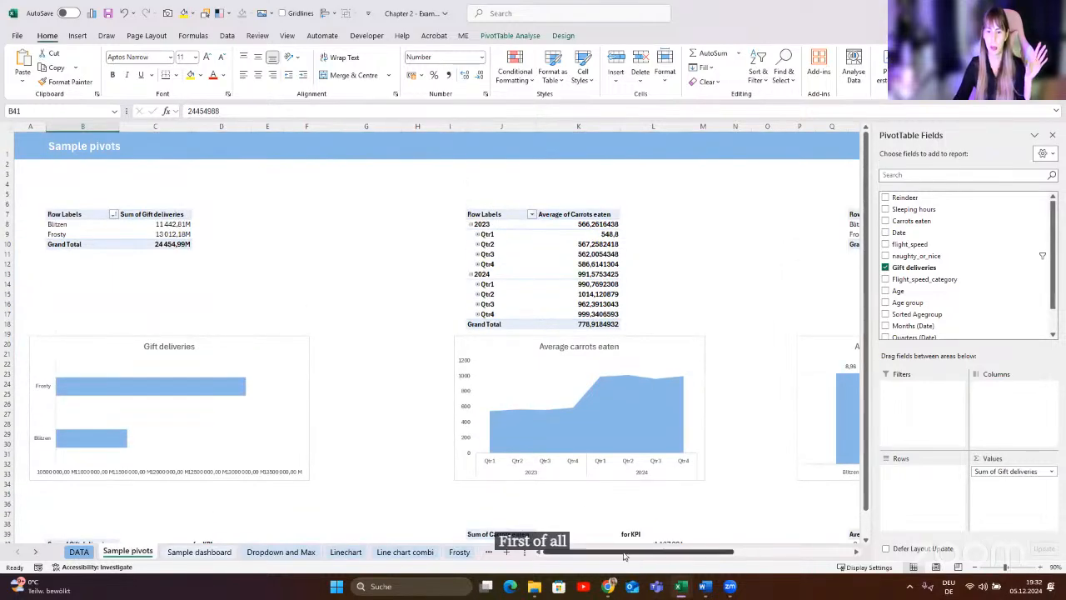
mouse_move(624, 556)
left_mouse_down()
mouse_move(721, 556)
mouse_move(620, 556)
left_mouse_up()
left_click(496, 252)
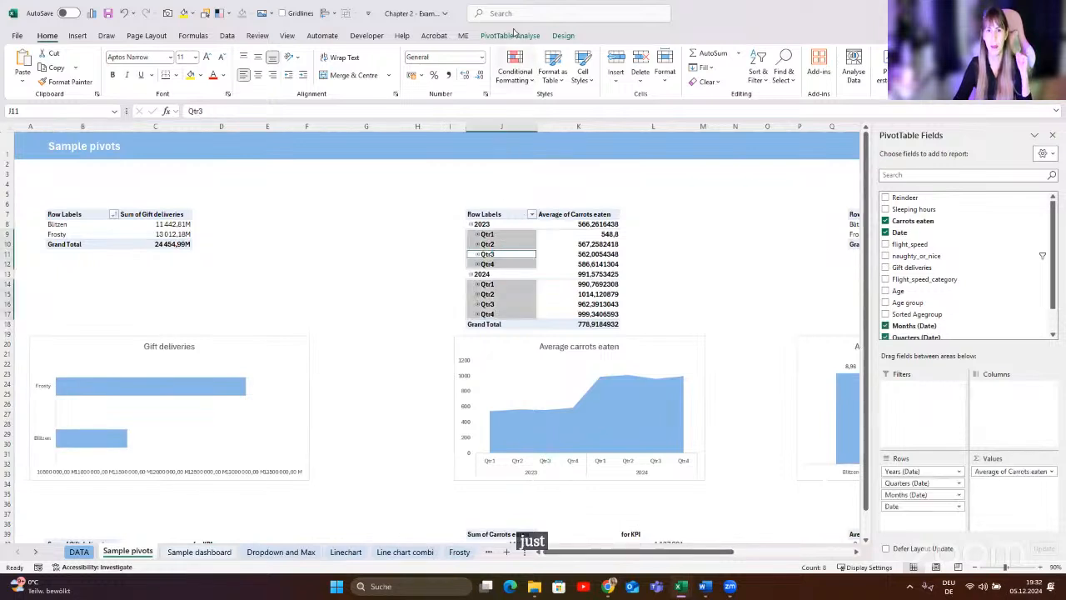
left_click(512, 36)
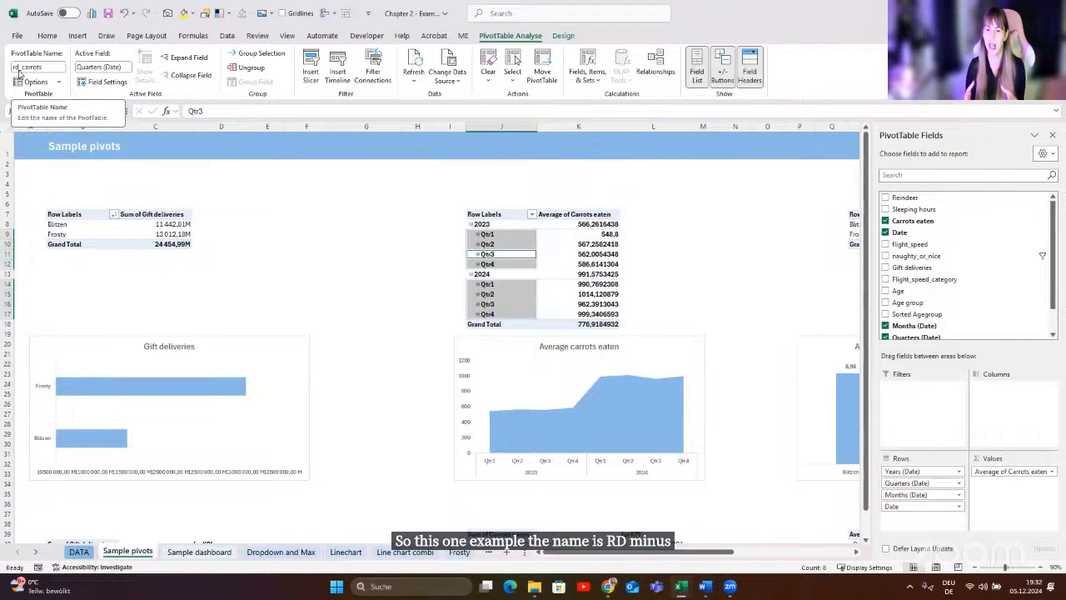
left_click(146, 224)
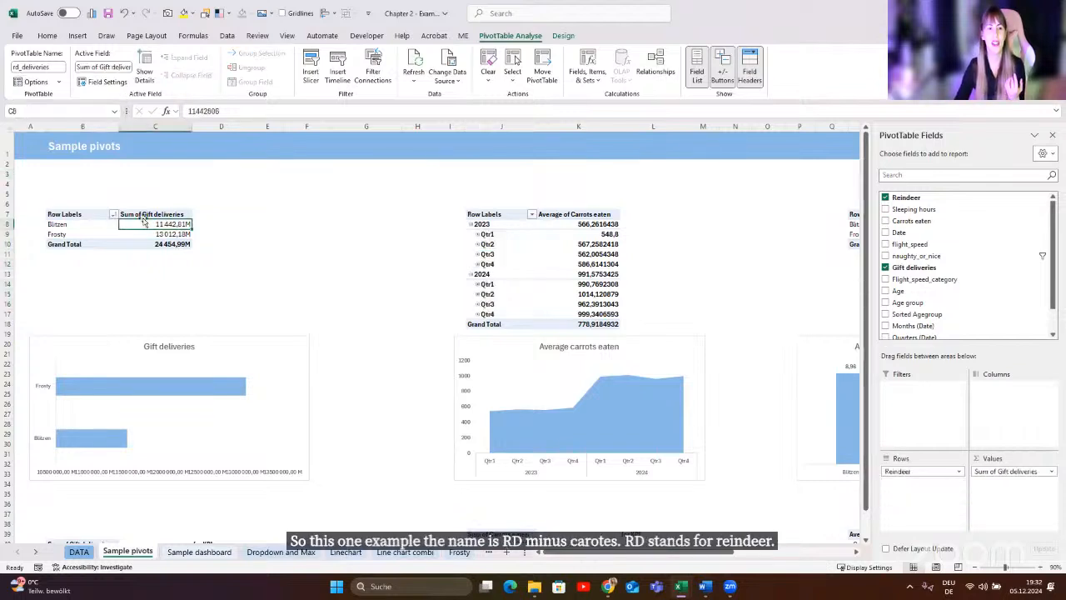
left_click(598, 242)
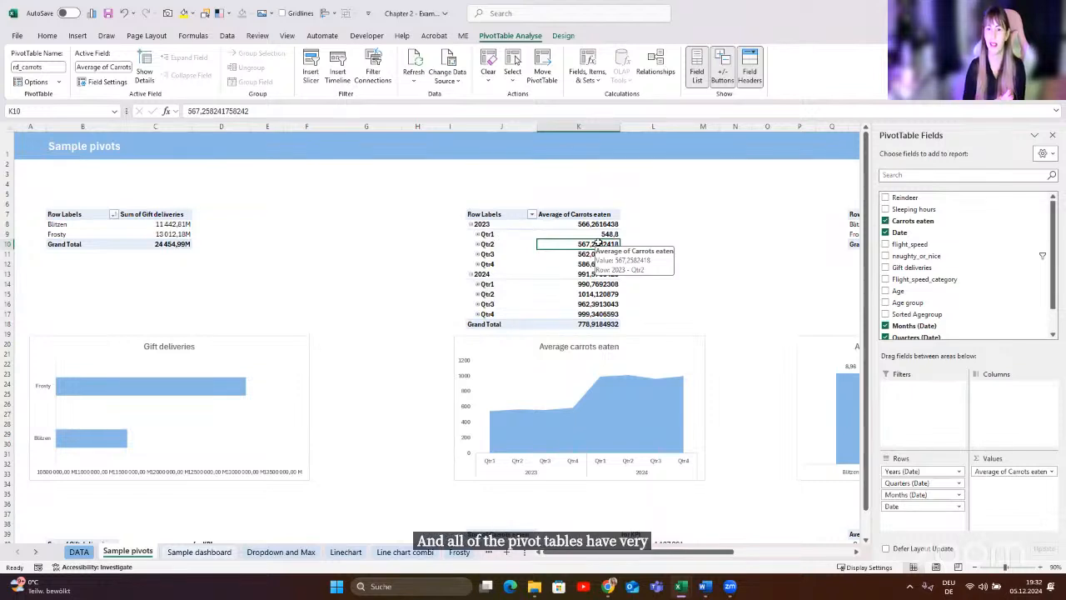
scroll(553, 231, "down", 2)
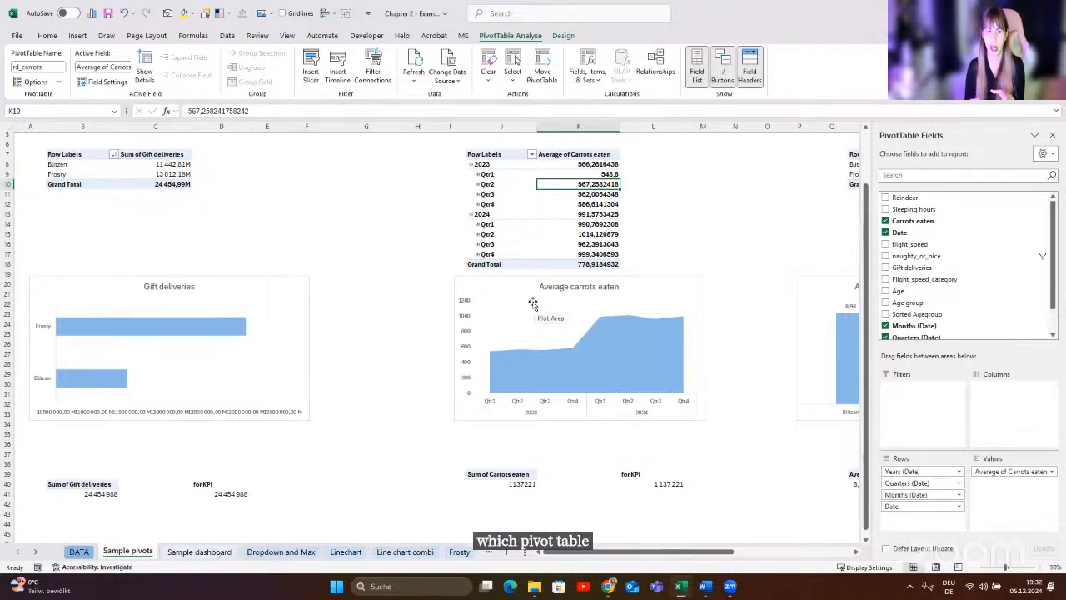
scroll(533, 304, "down", 1)
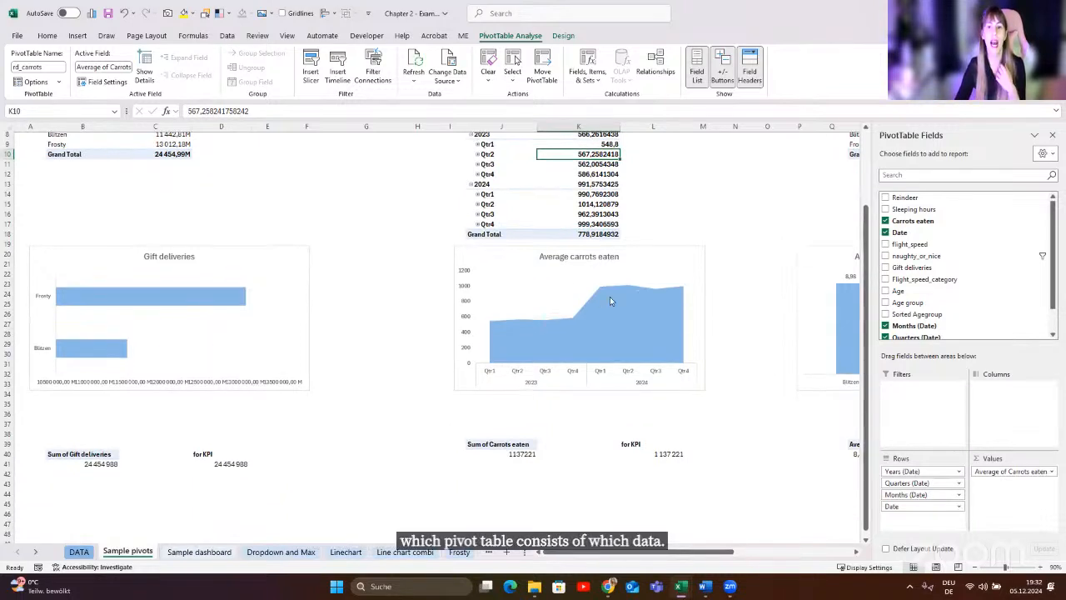
left_click_drag(620, 554, 567, 550)
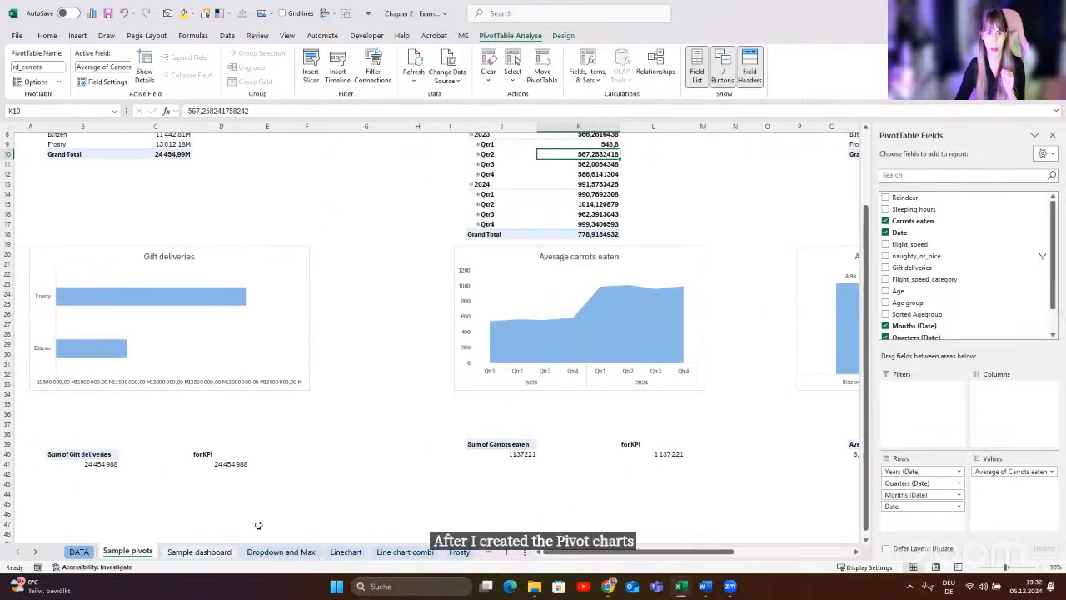
- Return to the Sample dashboard sheet and look over its four filtered charts
left_click(200, 552)
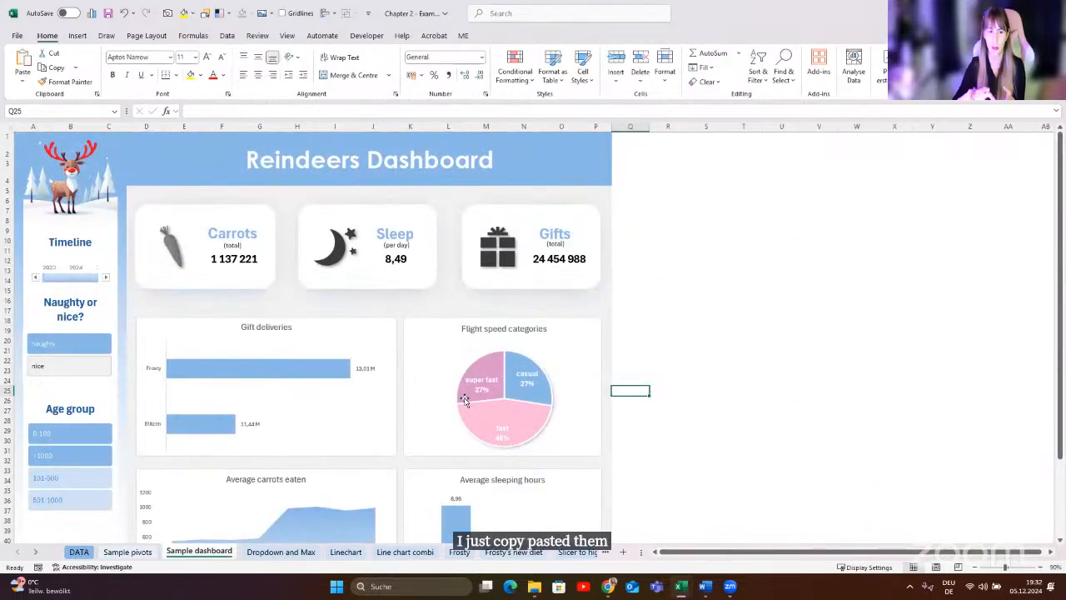
scroll(476, 383, "down", 3)
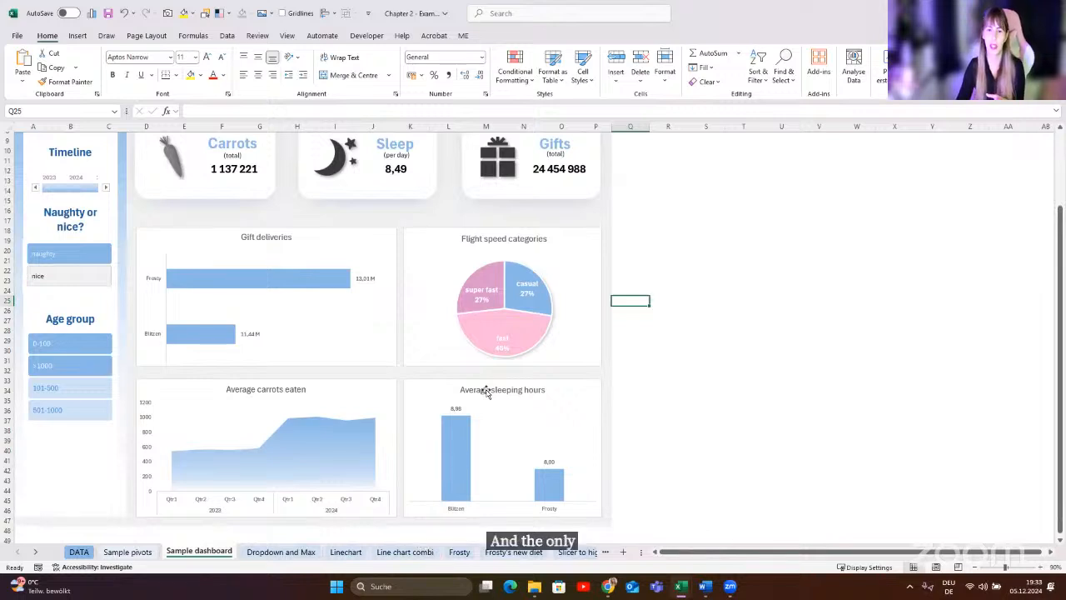
scroll(441, 381, "up", 1)
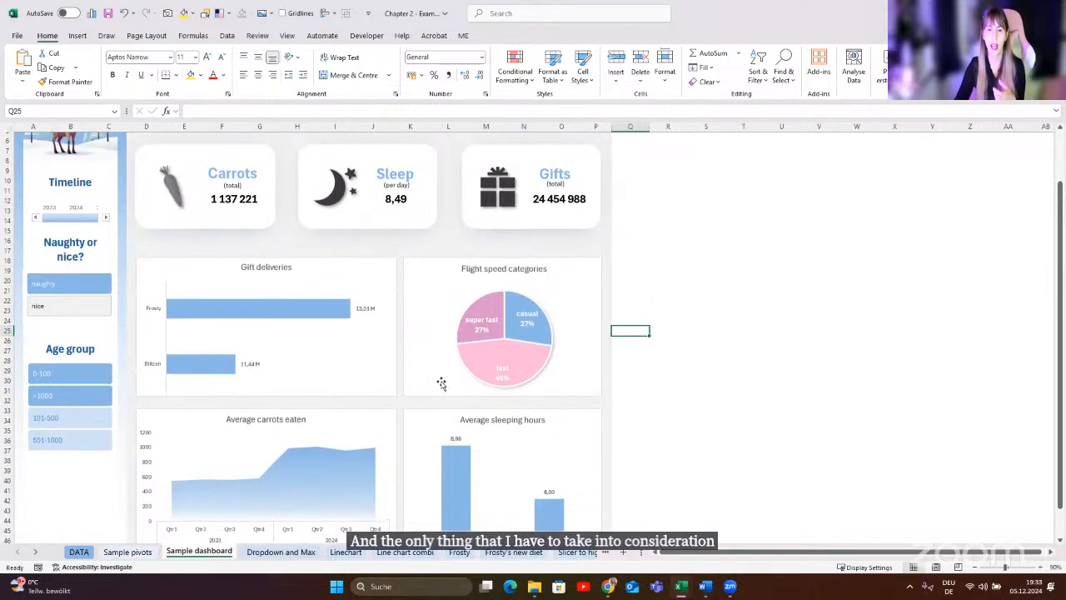
left_click(421, 295)
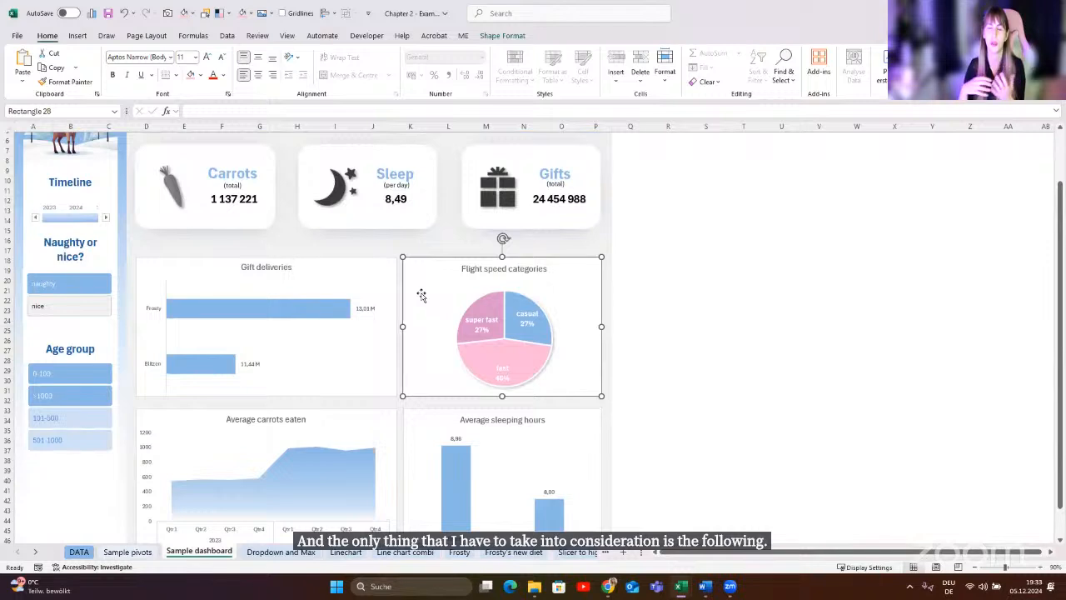
left_click(78, 35)
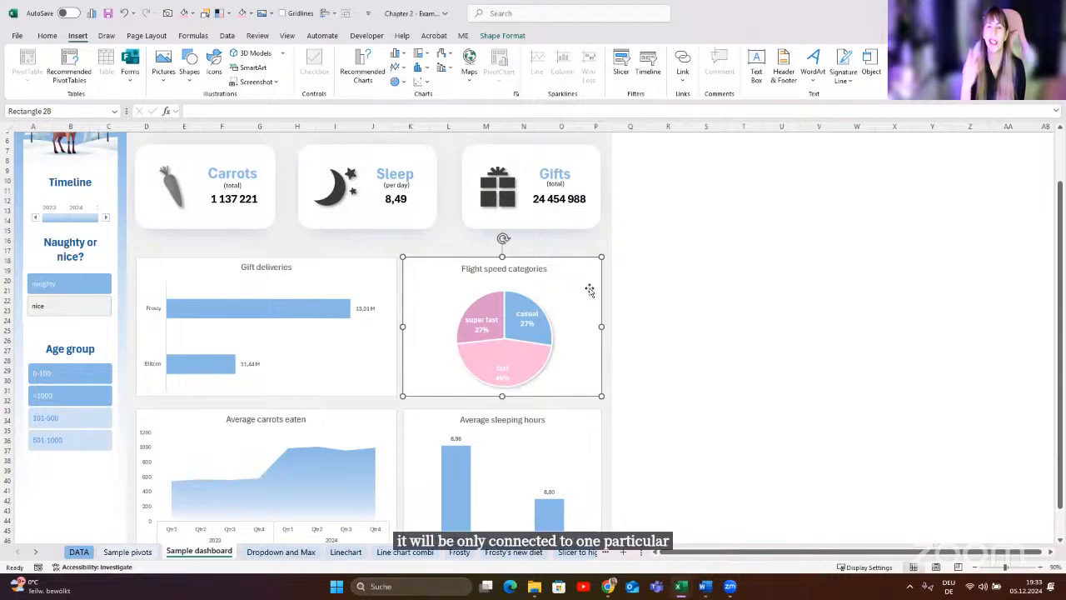
left_click(620, 65)
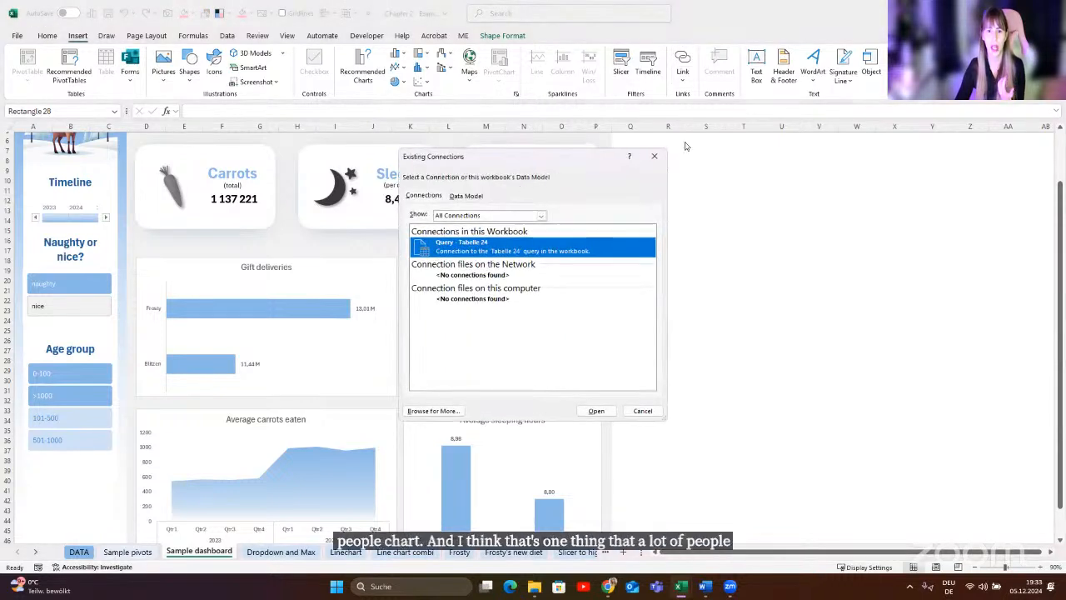
left_click(658, 157)
- Insert a Reindeer slicer for the Flight speed categories pie chart
left_click(537, 390)
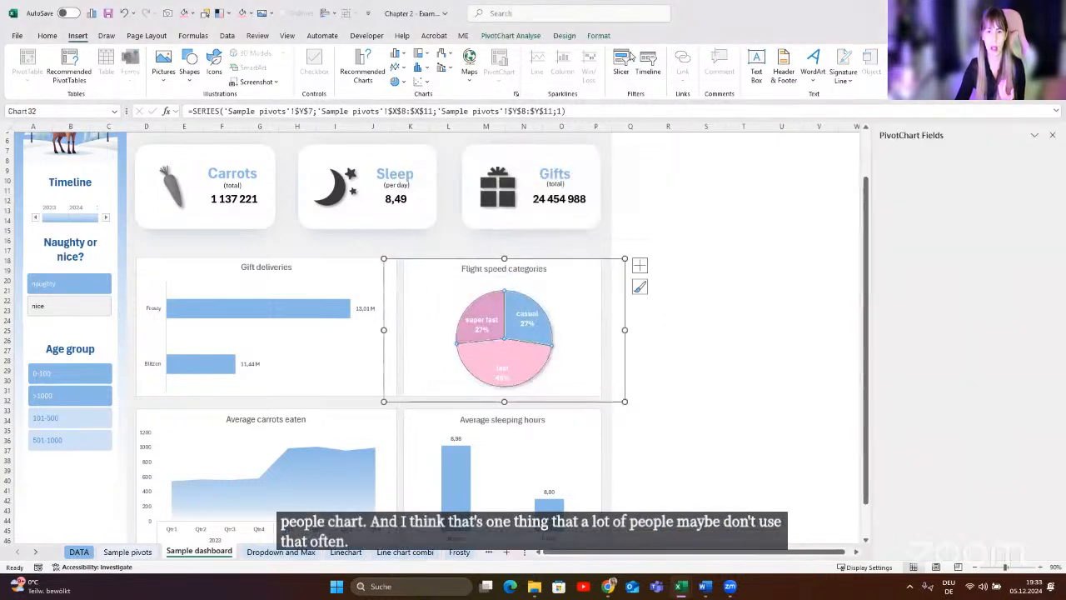
left_click(623, 67)
left_click(583, 206)
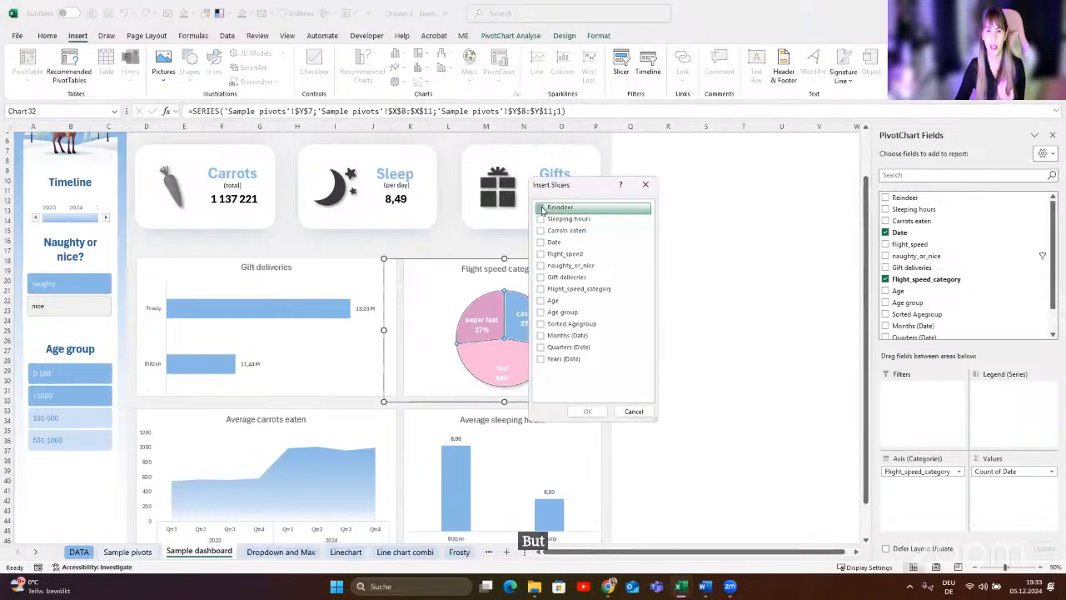
left_click(587, 411)
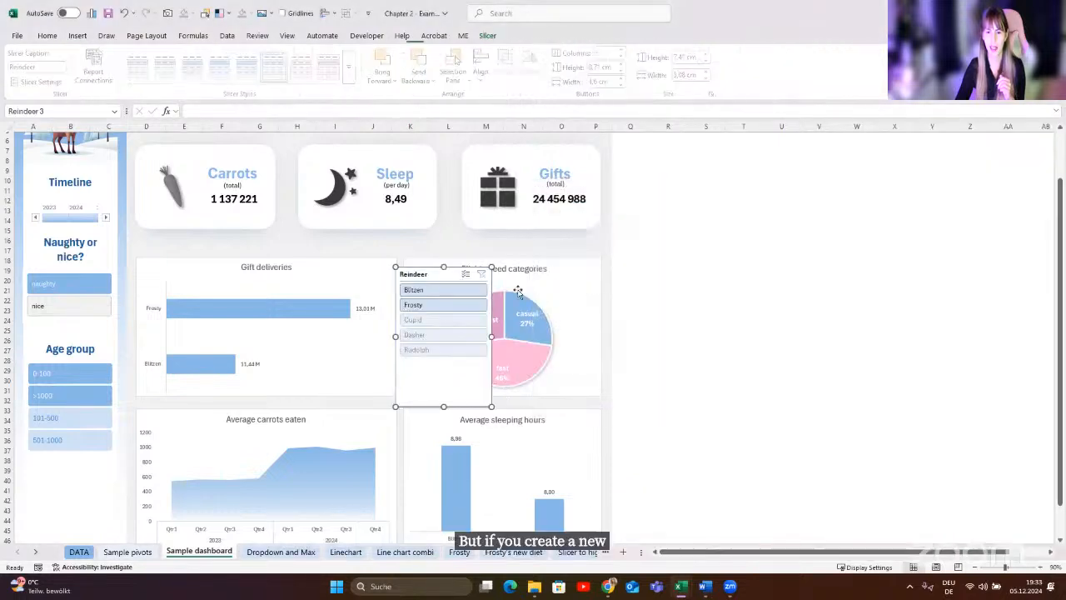
- Move the Reindeer slicer beside the Flight speed categories chart and check which pivot tables its report connections offer
left_click_drag(427, 274, 652, 269)
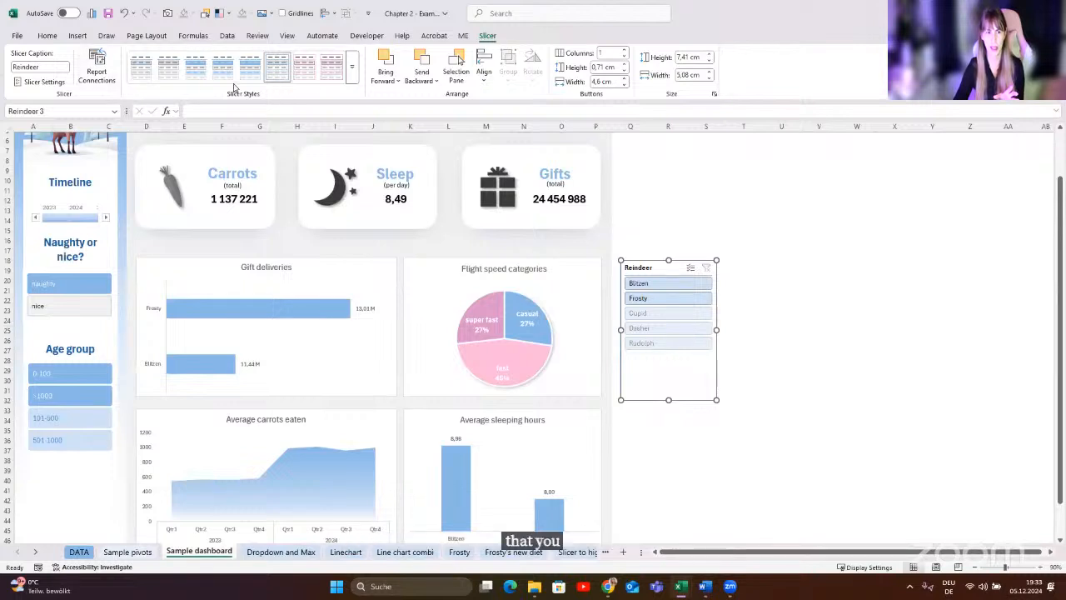
left_click(104, 70)
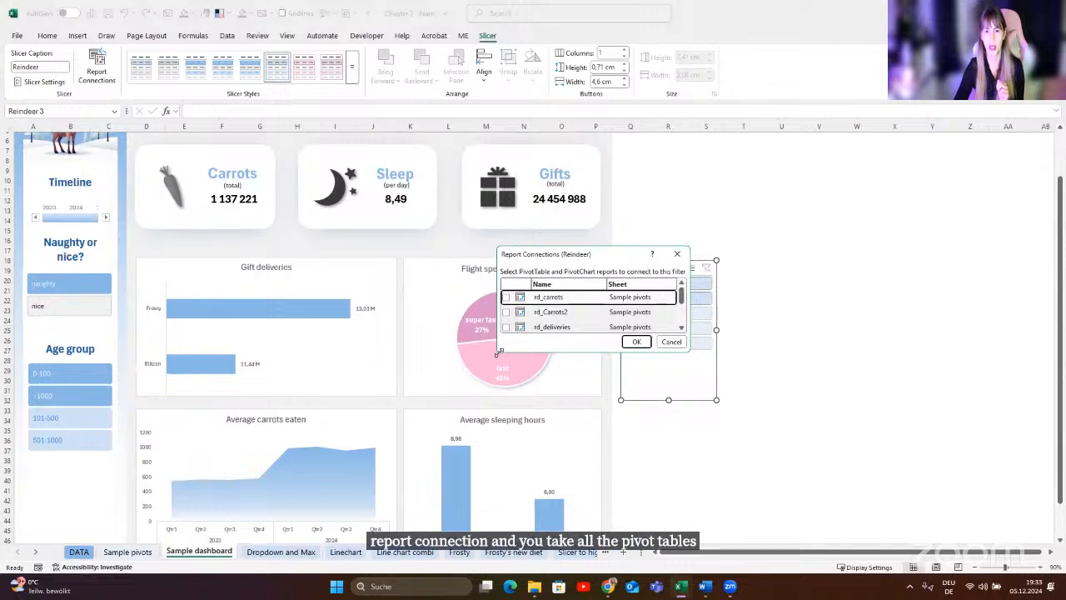
left_click_drag(501, 433, 500, 448)
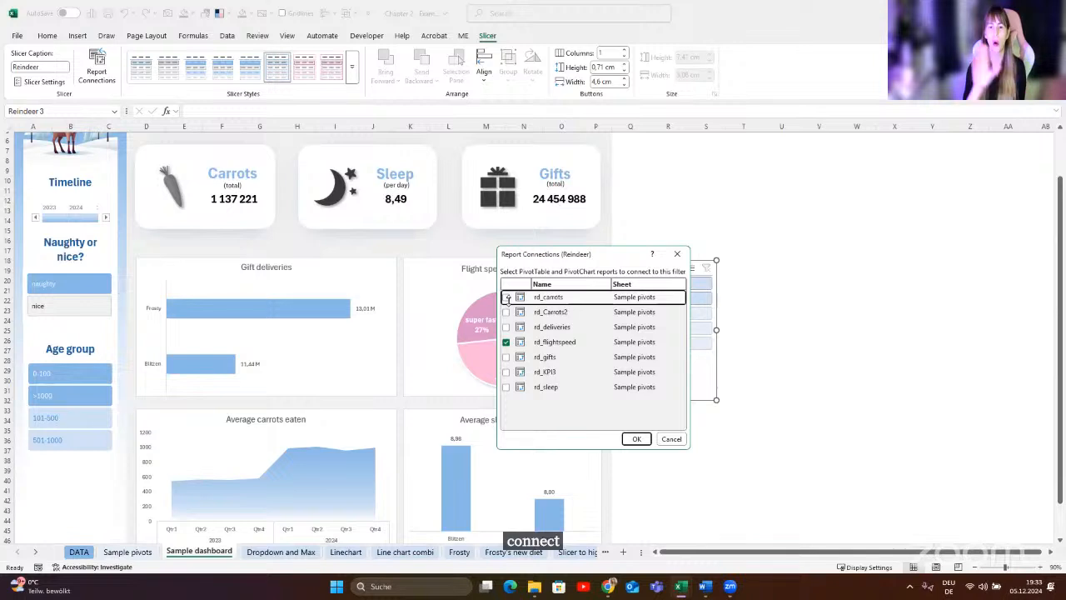
left_click(674, 440)
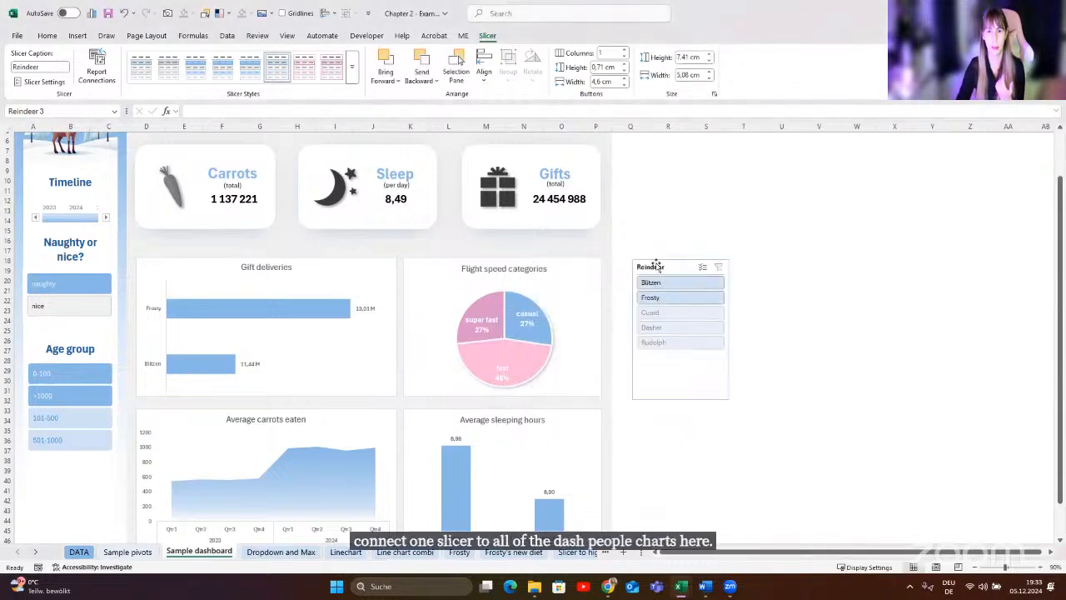
left_click(647, 249)
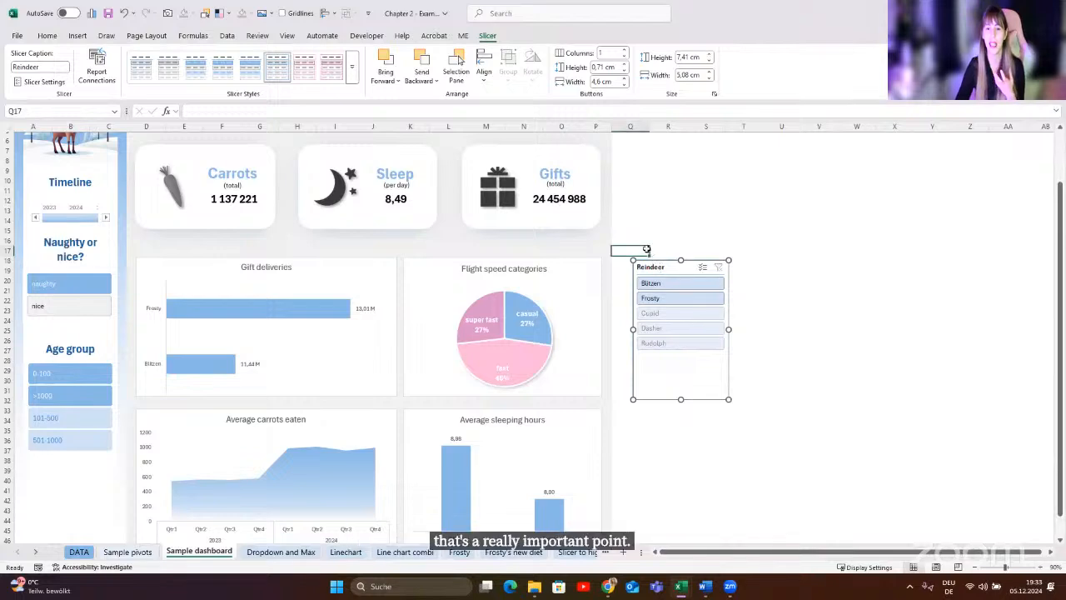
- Insert an empty text box beside the Gifts card, above the Reindeer slicer
scroll(497, 312, "up", 2)
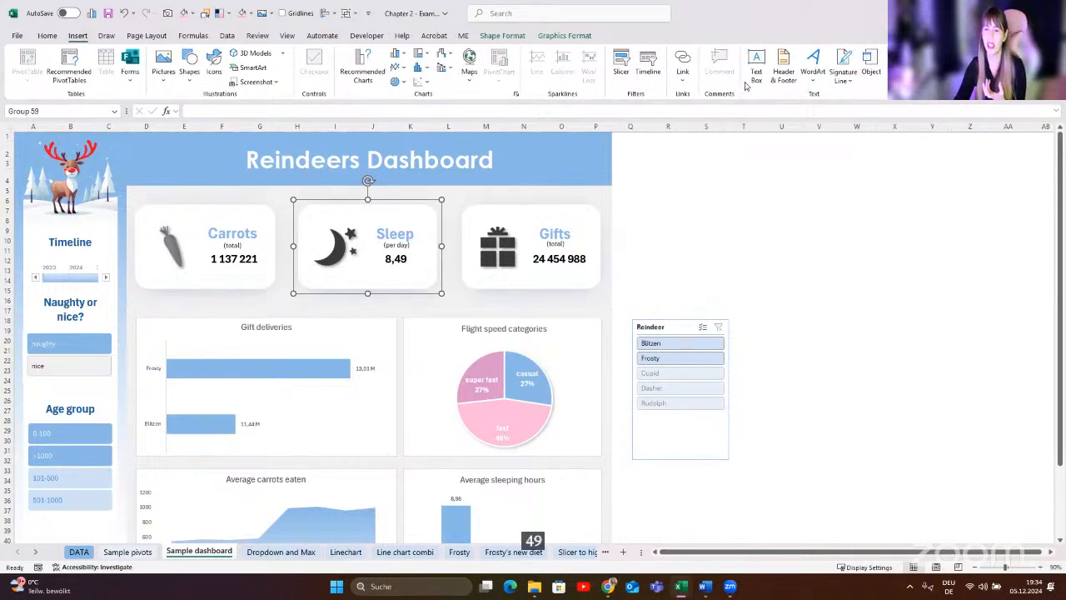
left_click(754, 75)
left_click_drag(635, 230, 796, 283)
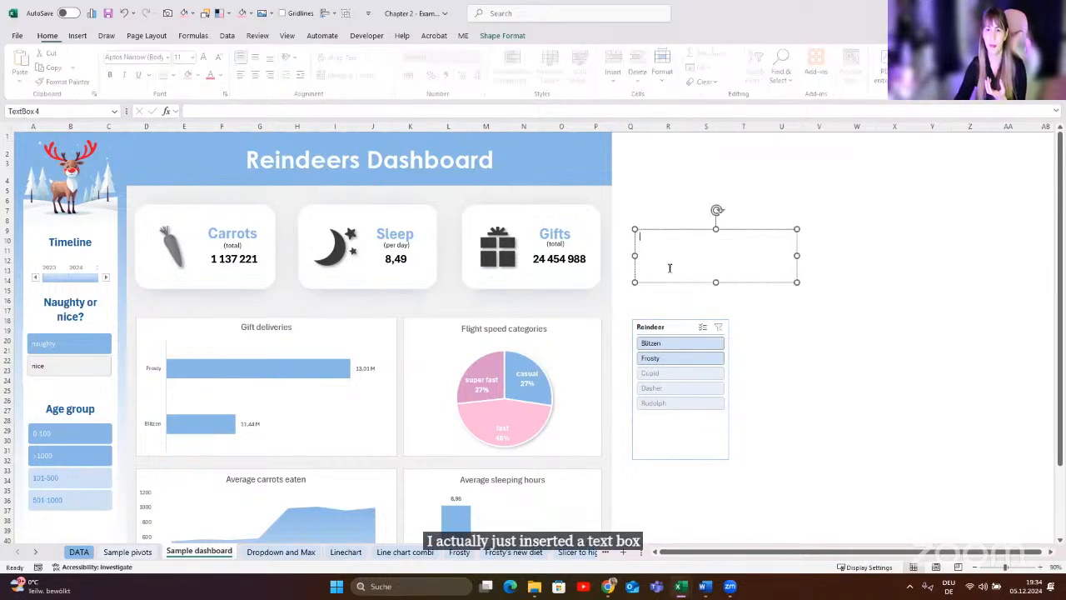
- Link the text box to the average sleeping hours KPI in cell T40 of the Sample pivots sheet
left_click(194, 112)
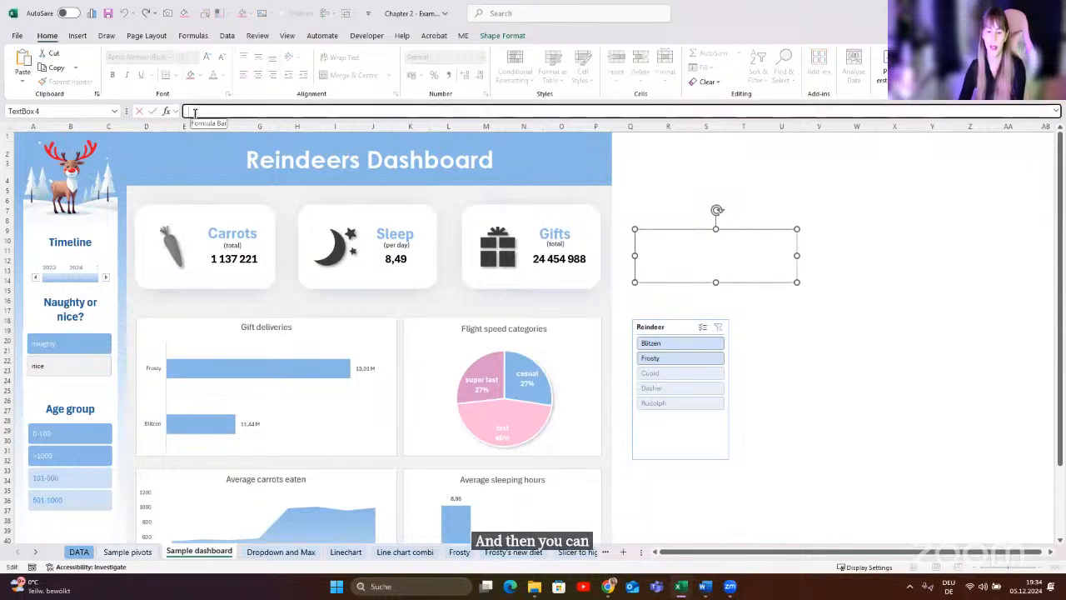
type("=")
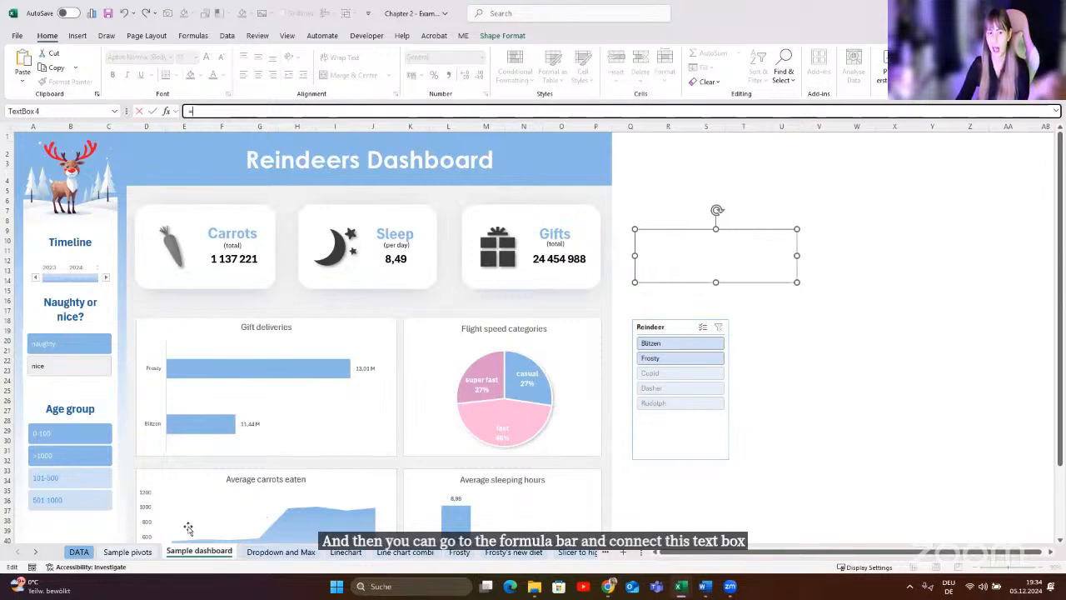
left_click(132, 551)
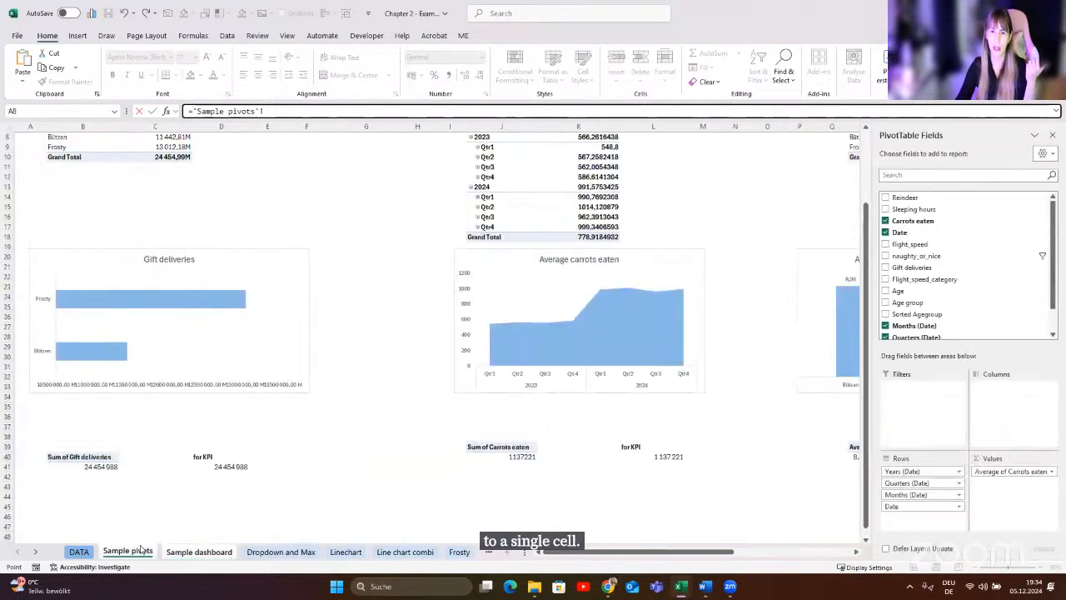
scroll(294, 418, "up", 3)
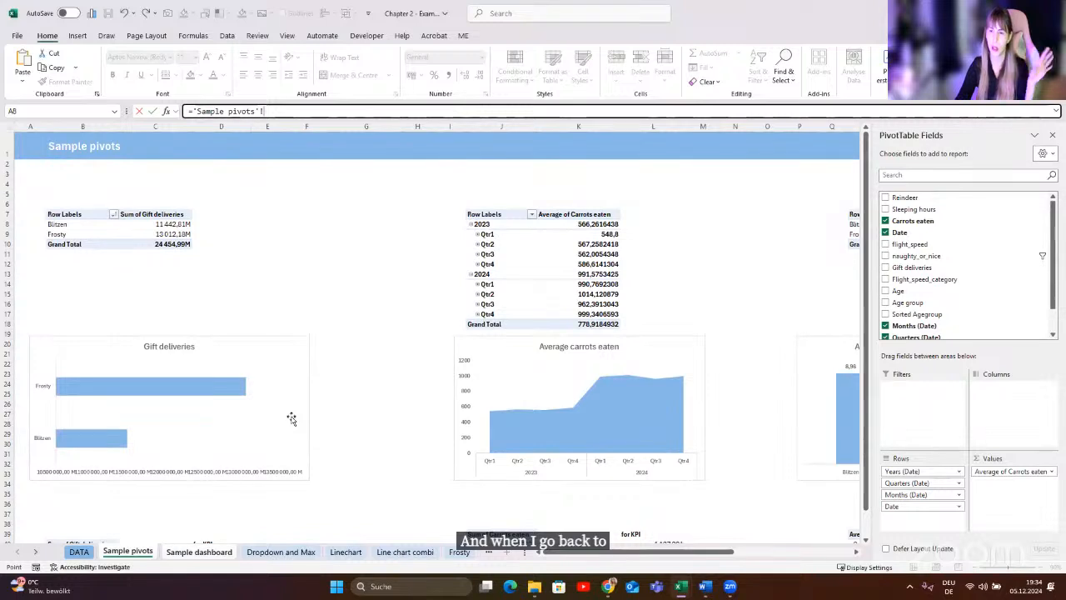
scroll(290, 418, "down", 3)
left_click(224, 433)
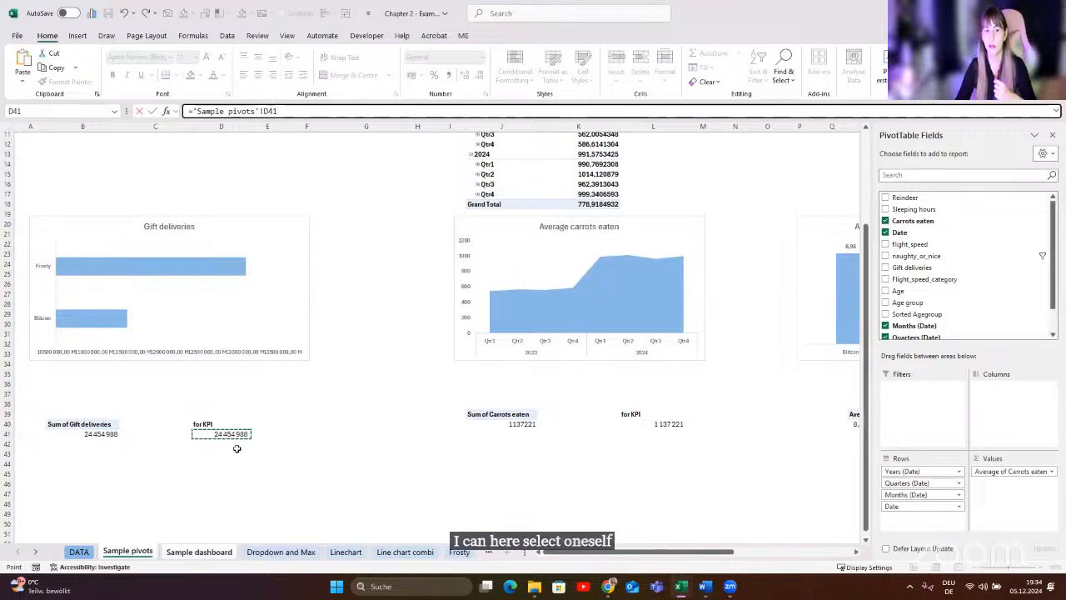
left_click_drag(640, 552, 722, 559)
left_click(658, 424)
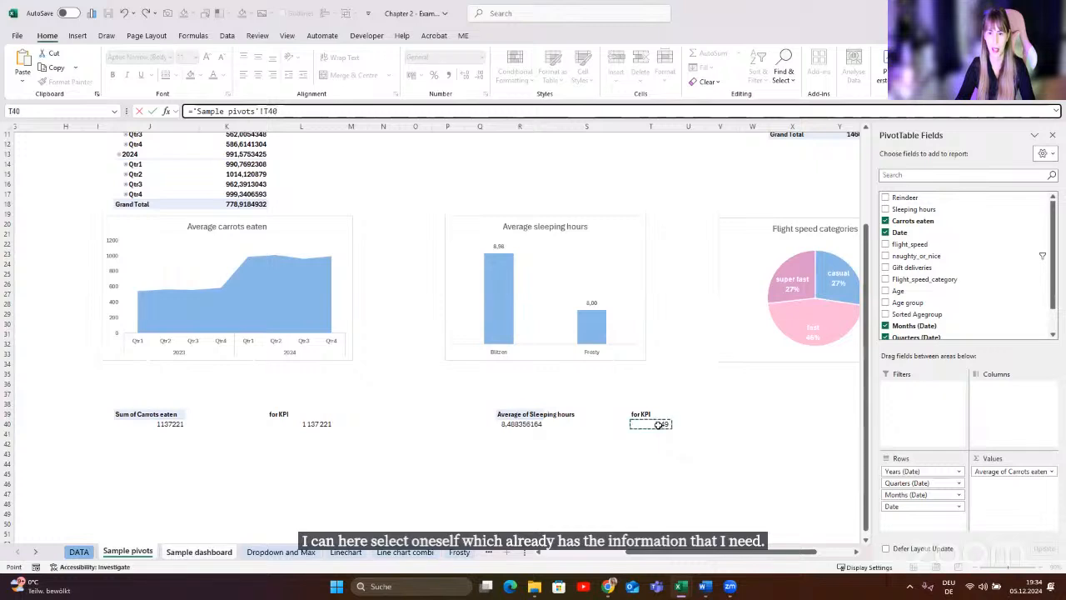
key("Return")
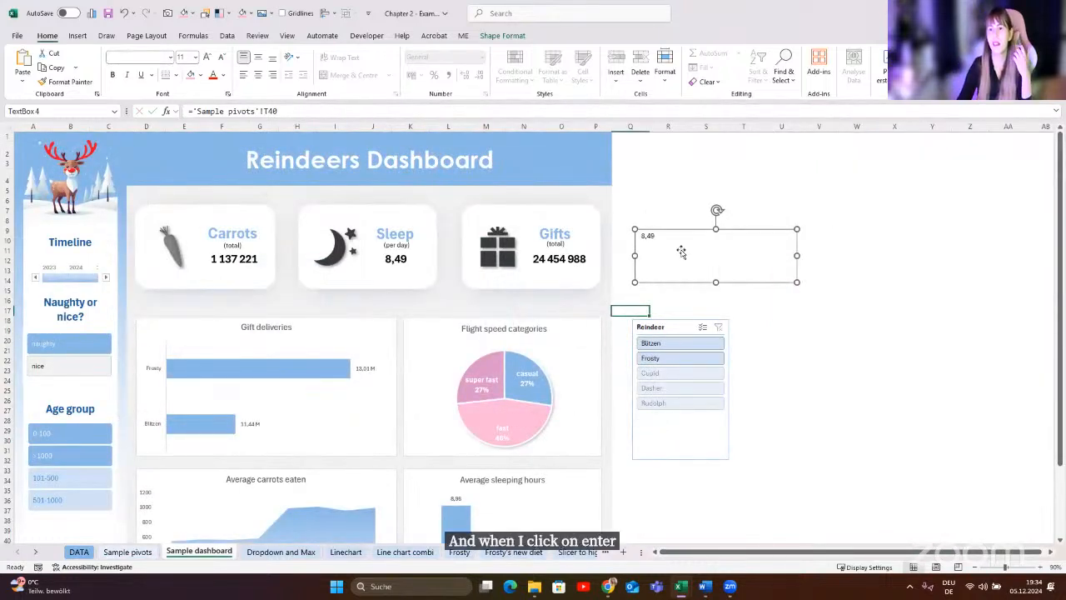
- Shift the linked text box slightly and check the Average of Sleeping hours pivot table on the Sample pivots sheet
left_click_drag(665, 240, 690, 221)
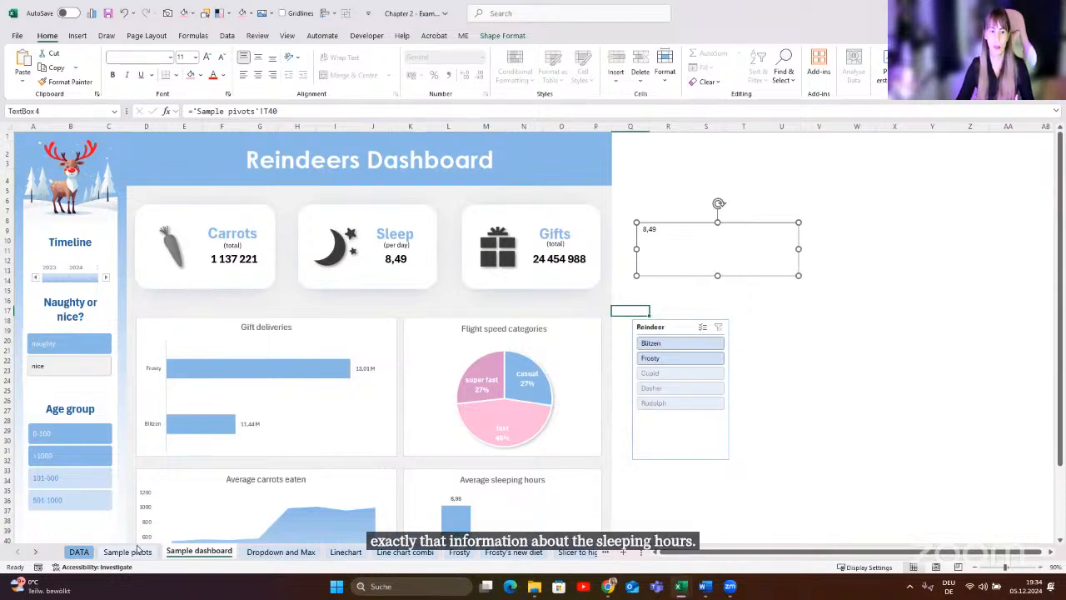
left_click(134, 551)
left_click(538, 425)
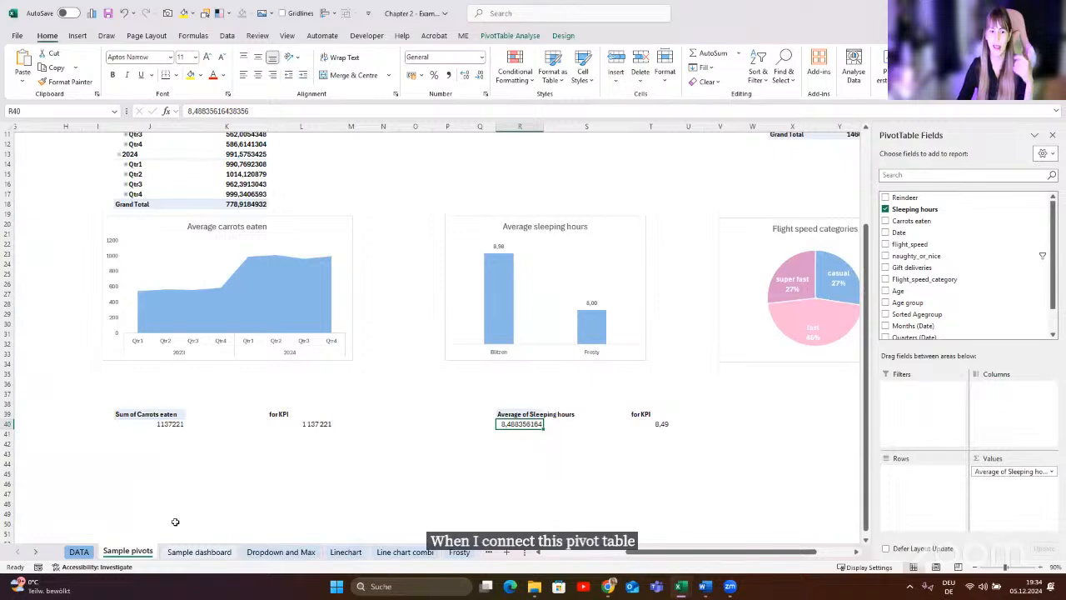
- Return to the Sample dashboard sheet and delete the linked text box
left_click(199, 551)
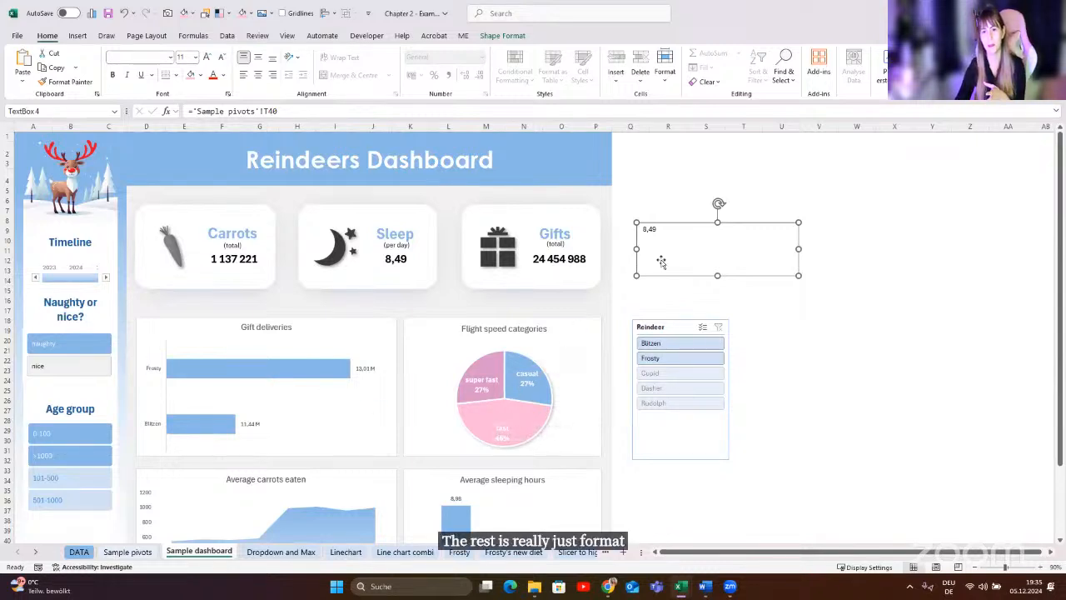
left_click_drag(658, 262, 614, 281)
key("Delete")
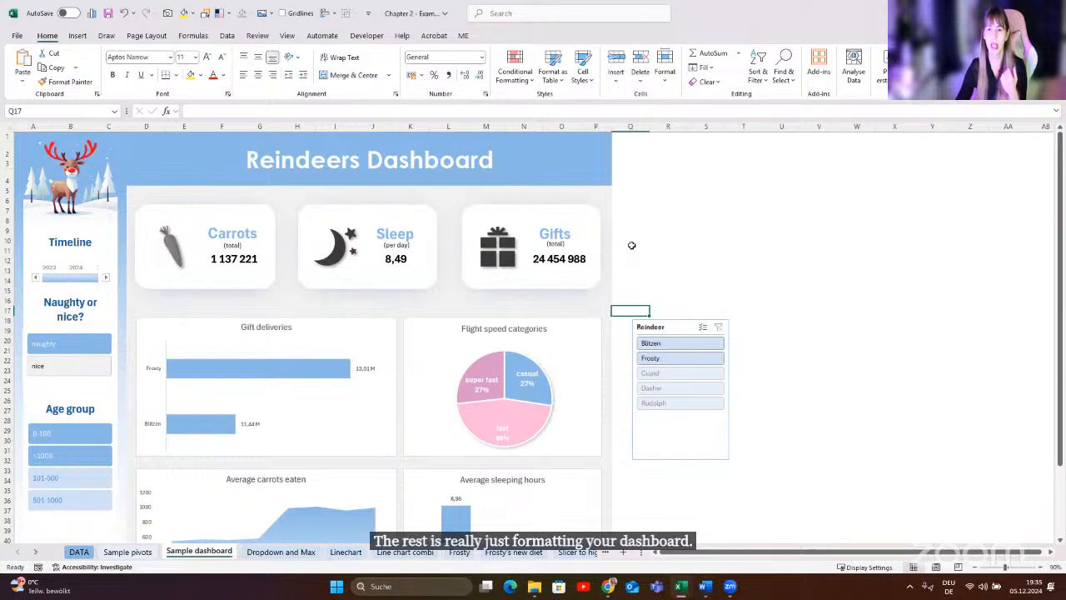
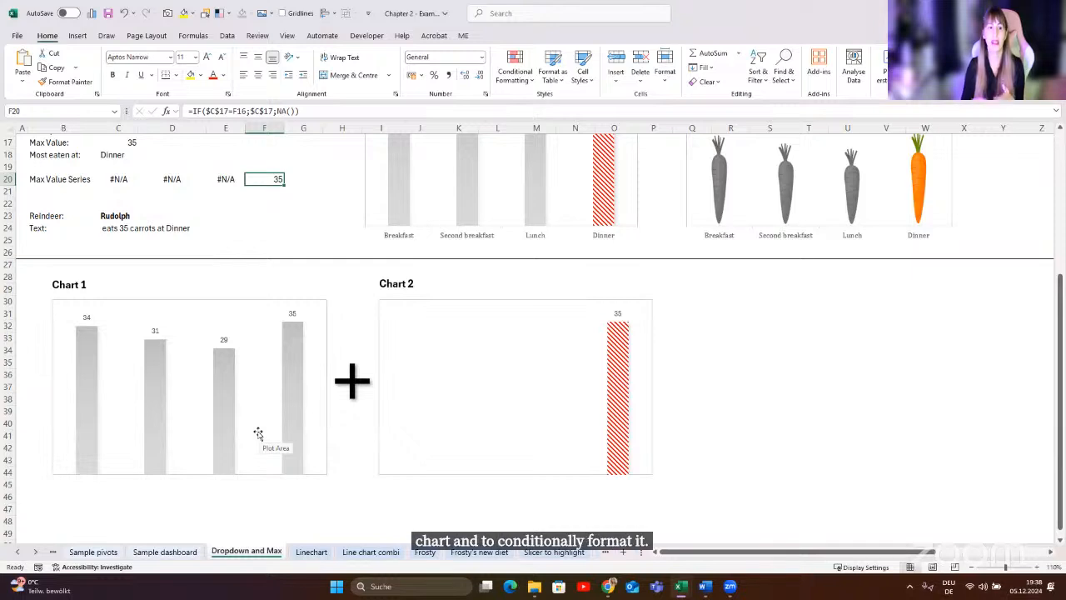
- Copy the Max Value Series row B20:F20 on the Dropdown and Max sheet and paste it into Chart 1 as a new series
scroll(264, 367, "up", 2)
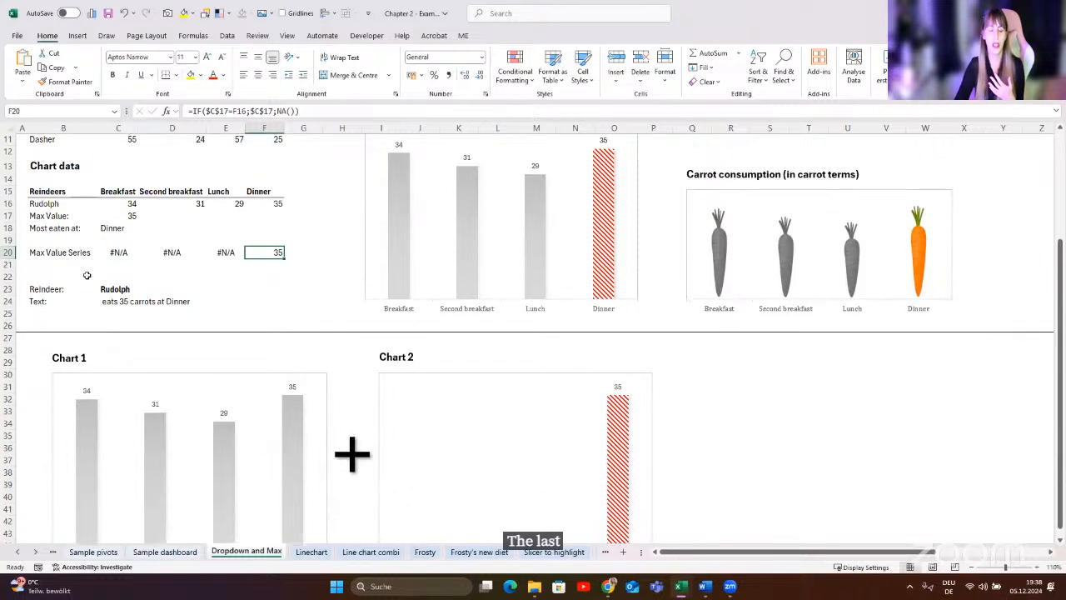
left_click_drag(64, 250, 263, 249)
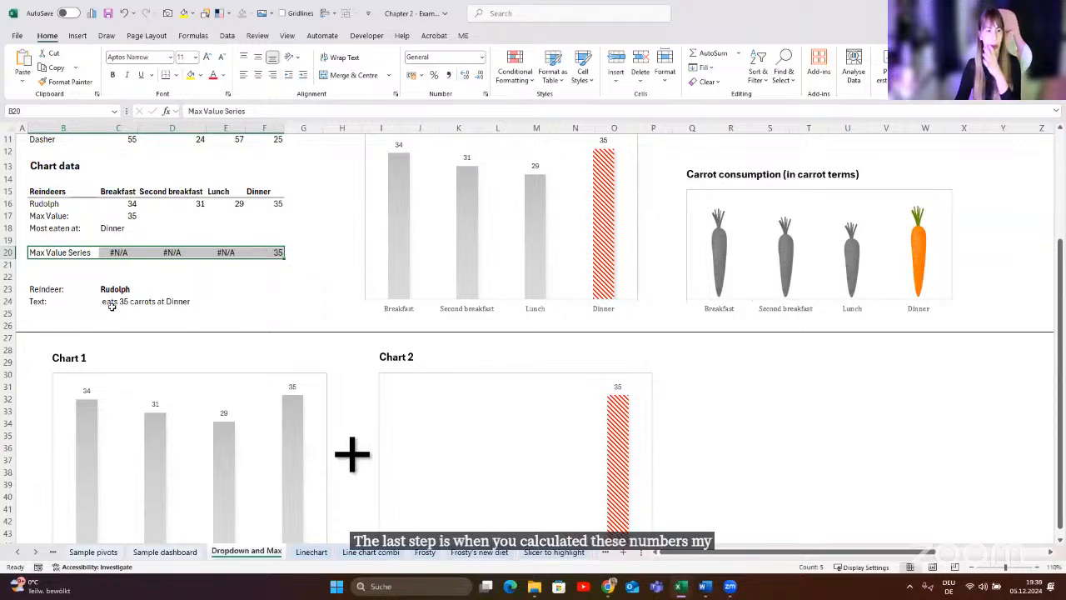
left_click_drag(73, 250, 265, 253)
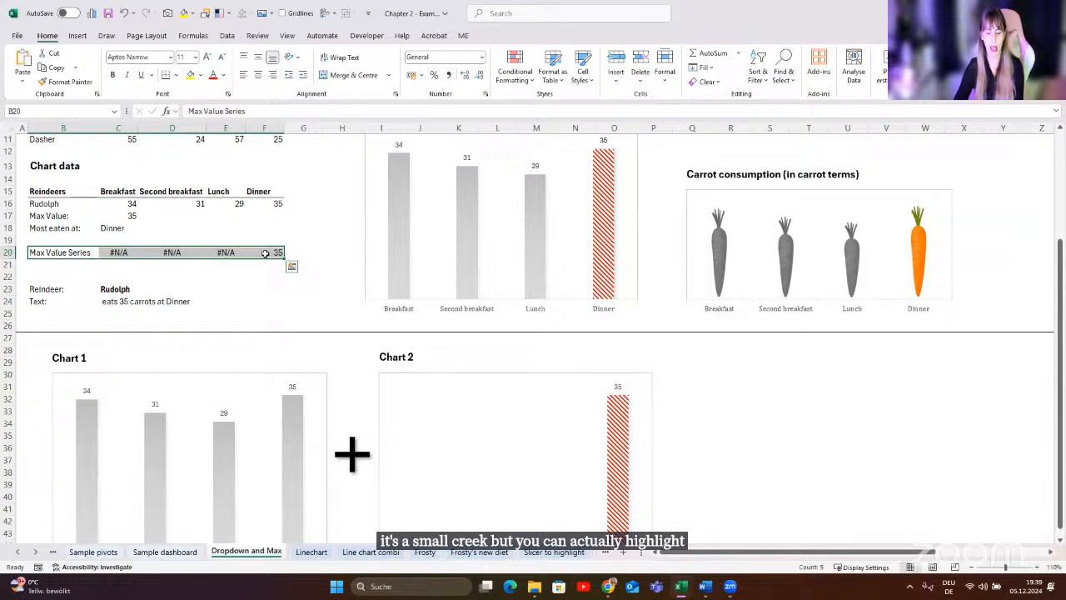
key("ctrl+c")
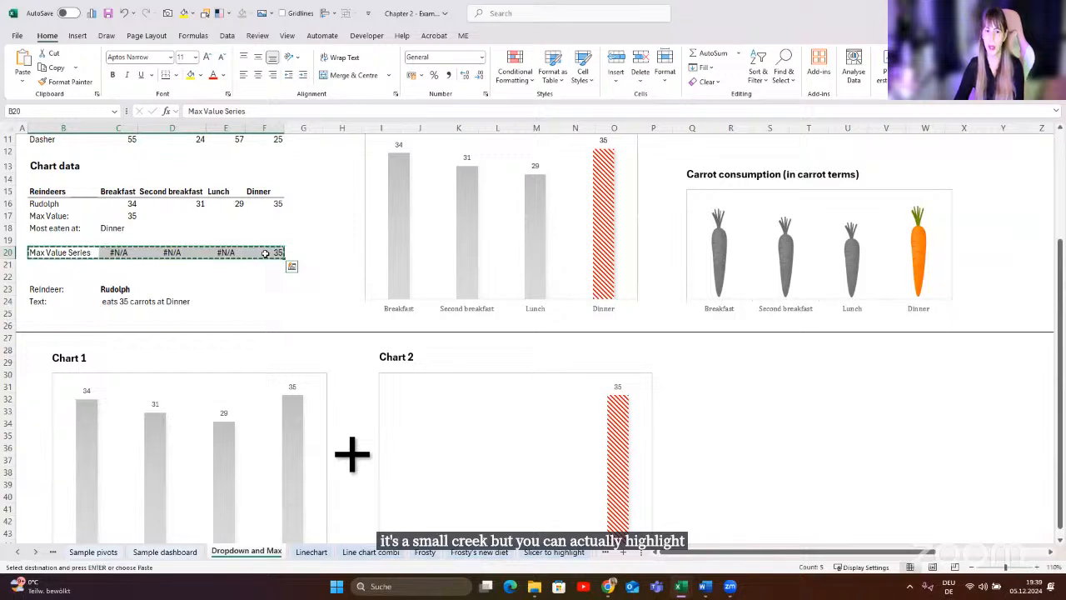
left_click(250, 386)
scroll(258, 383, "down", 3)
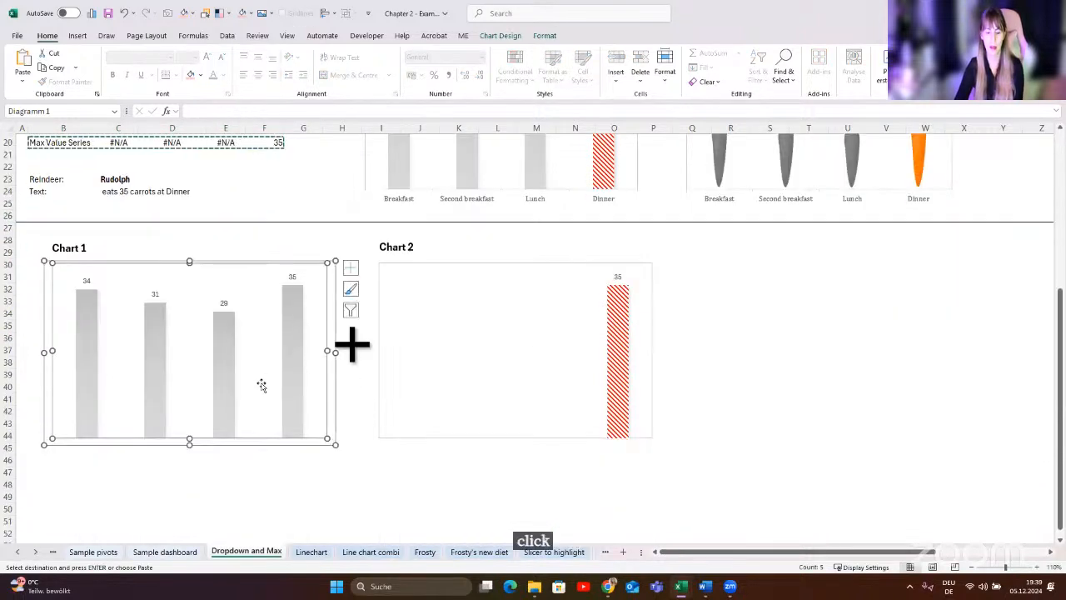
key("ctrl+v")
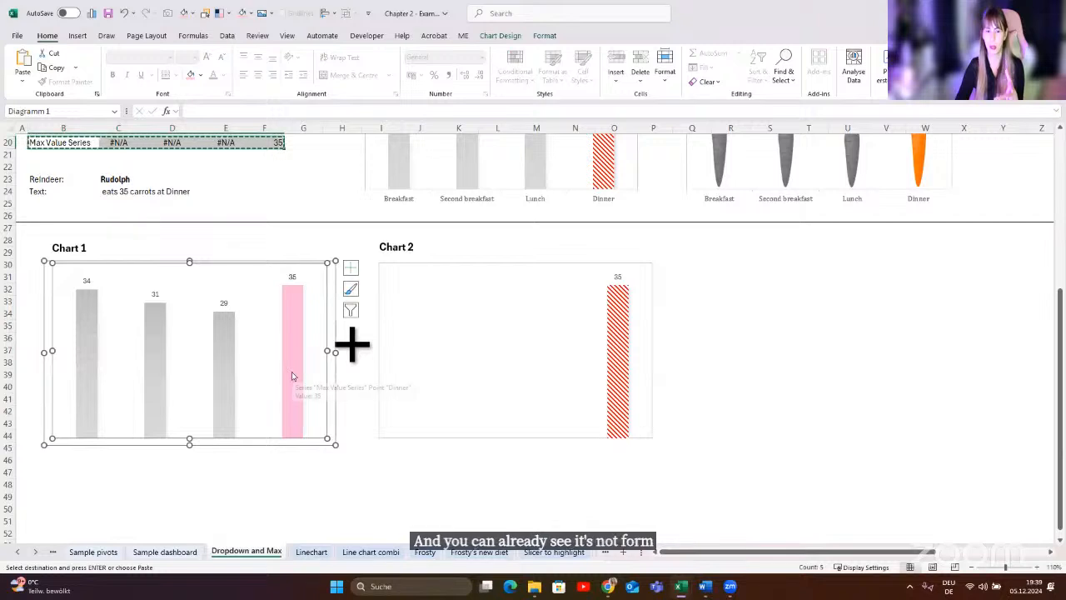
mouse_move(292, 375)
- Choose Blitzen in the reindeer dropdown in cell I9 and check the highlighted column in Chart 1
scroll(291, 376, "up", 2)
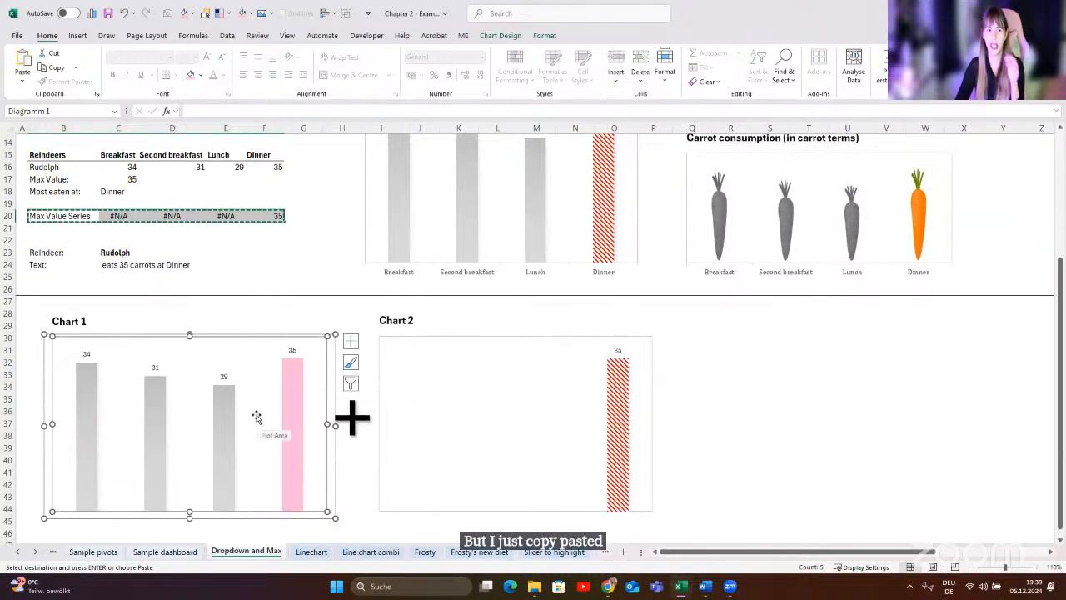
scroll(256, 416, "up", 5)
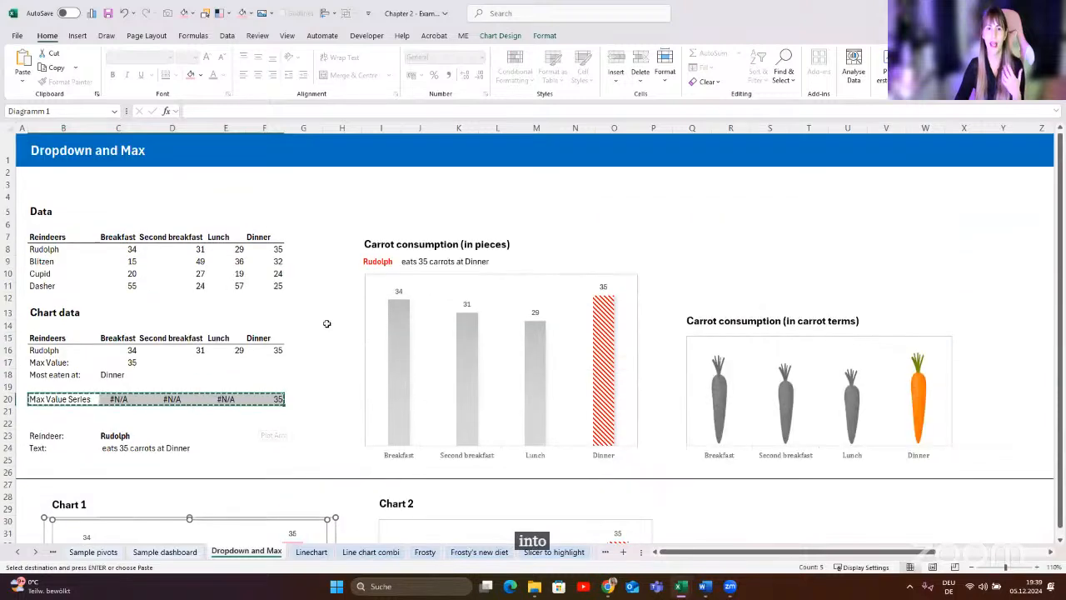
left_click(379, 258)
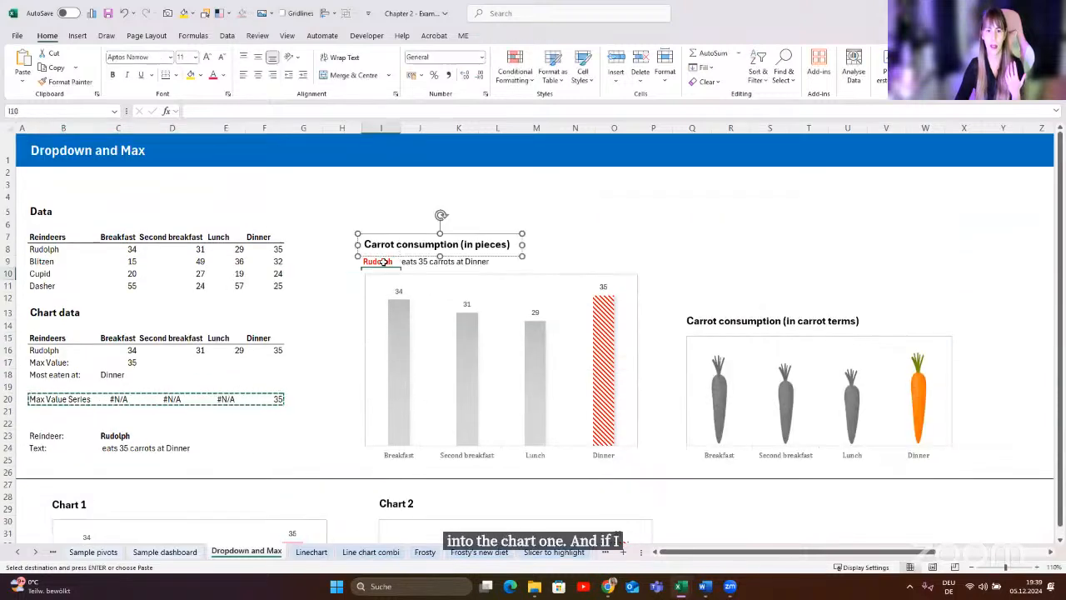
left_click(385, 263)
left_click(385, 262)
left_click(405, 261)
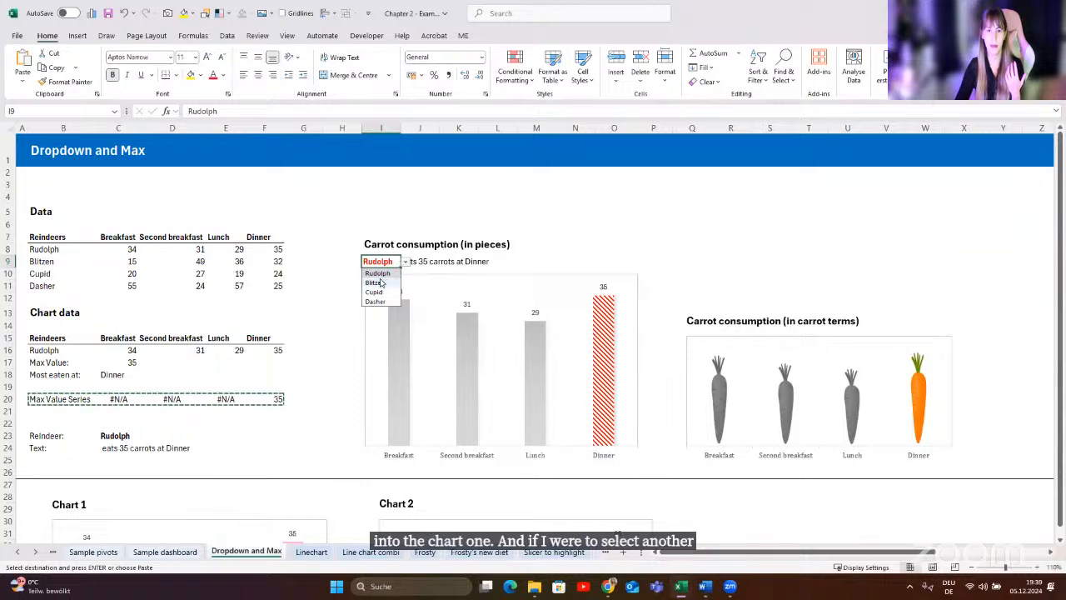
left_click(375, 274)
scroll(295, 350, "down", 7)
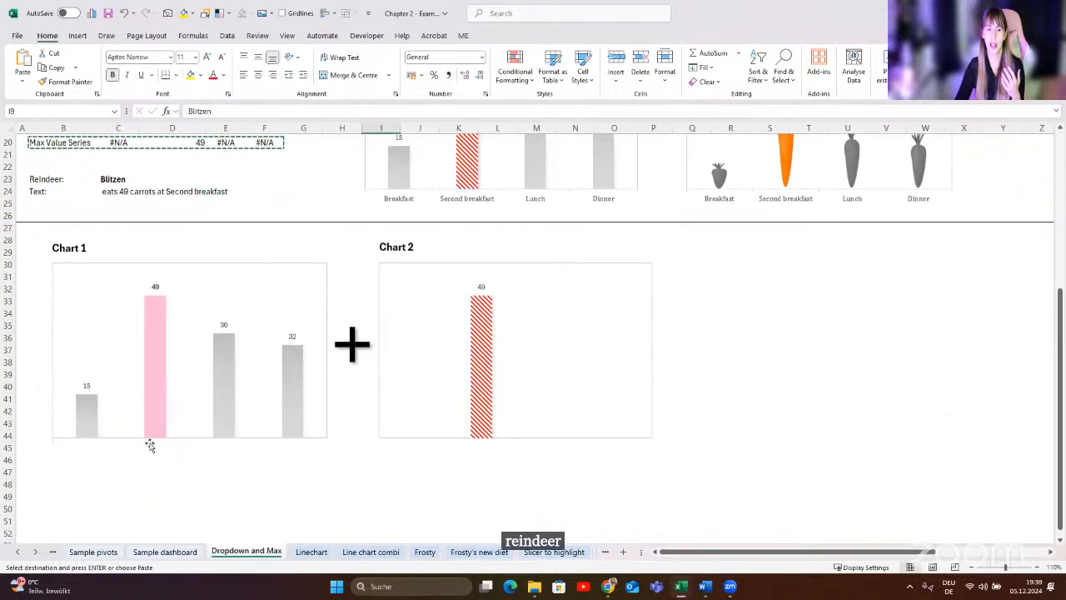
- Inspect the highlighted series in the Carrot consumption (in carrot terms) chart and its source ranges
scroll(161, 453, "up", 1)
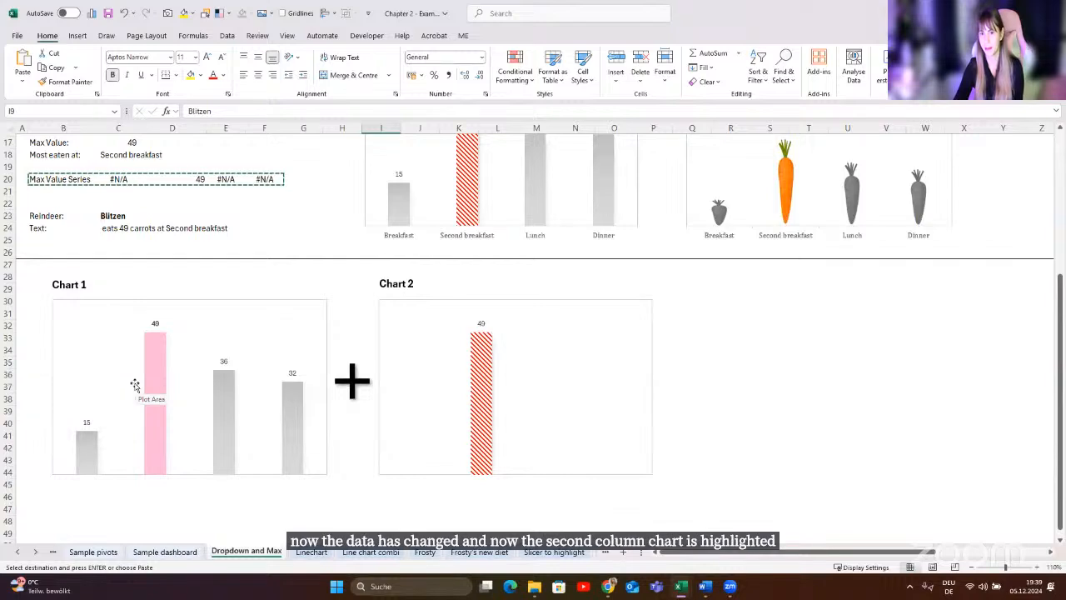
scroll(135, 384, "up", 1)
scroll(135, 384, "up", 4)
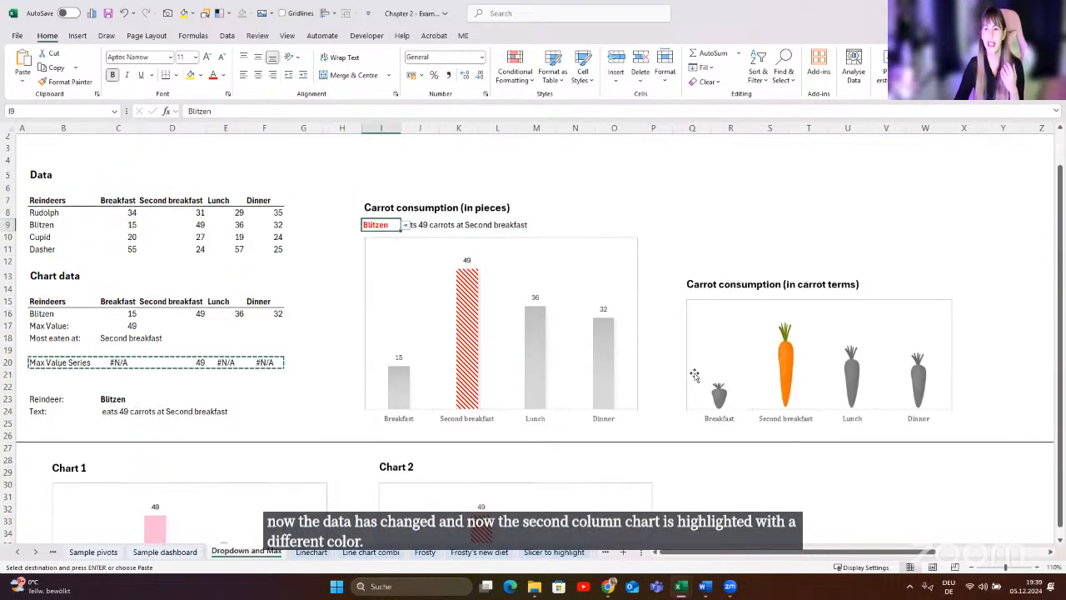
left_click_drag(721, 555, 742, 555)
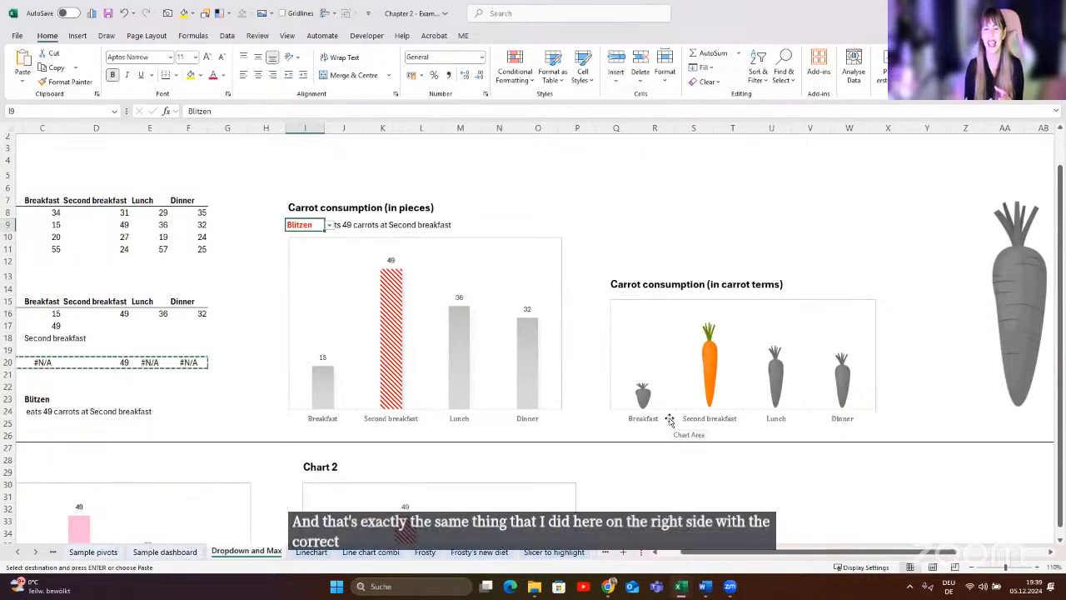
left_click(712, 363)
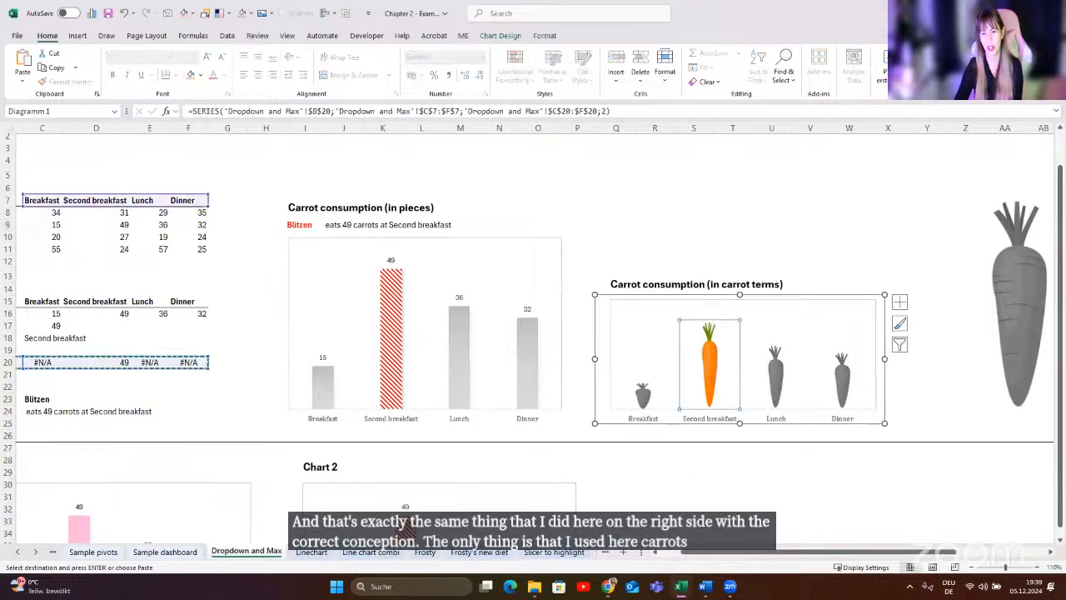
left_click_drag(716, 553, 693, 553)
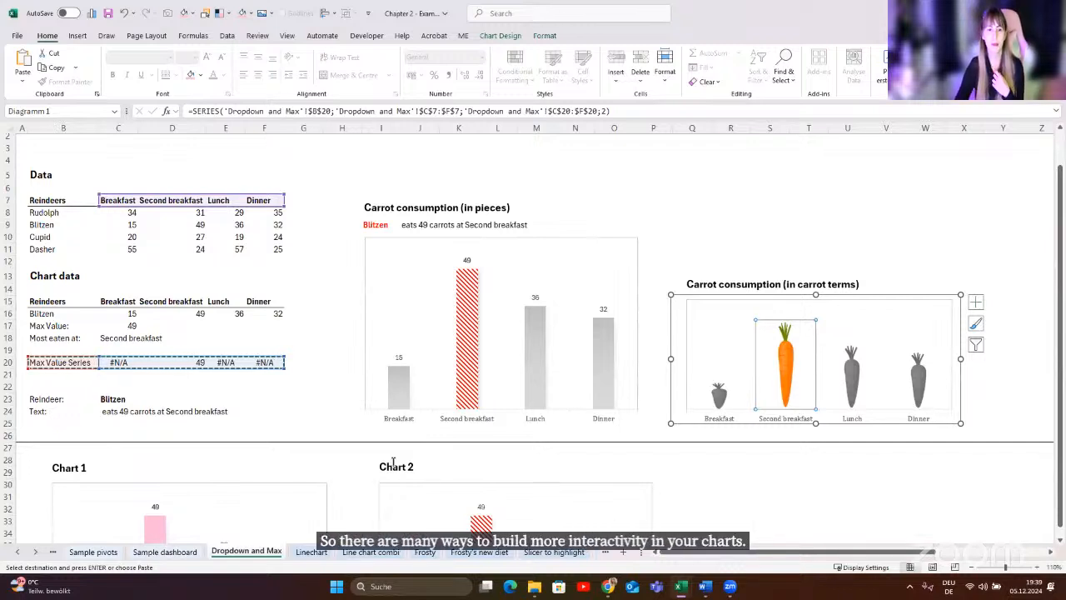
- Open the Linechart sheet and choose Feb as the START month in cell G6
left_click(315, 410)
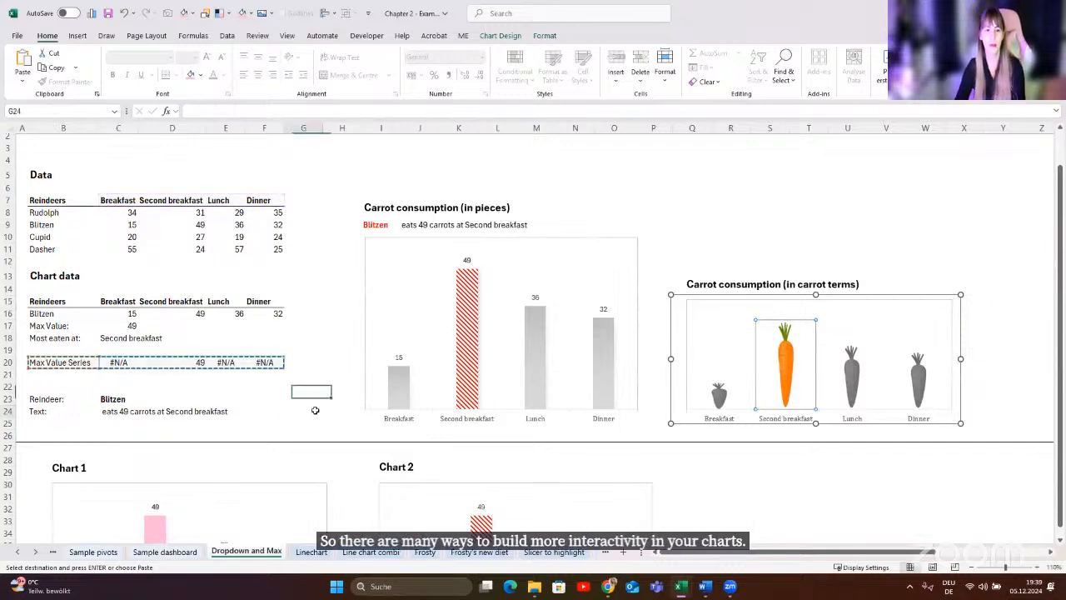
left_click(309, 552)
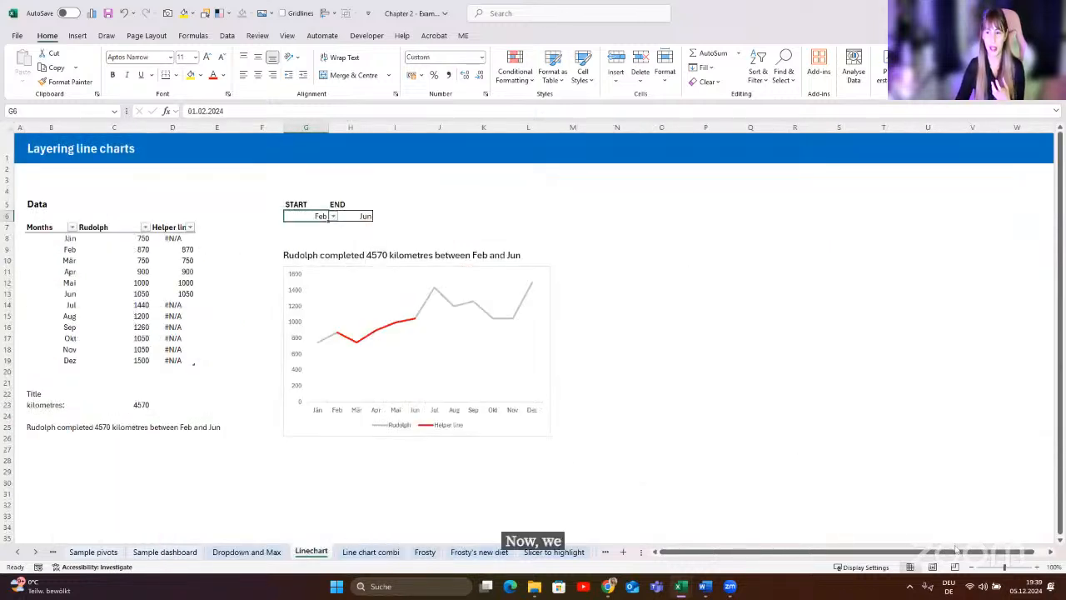
left_click(1038, 566)
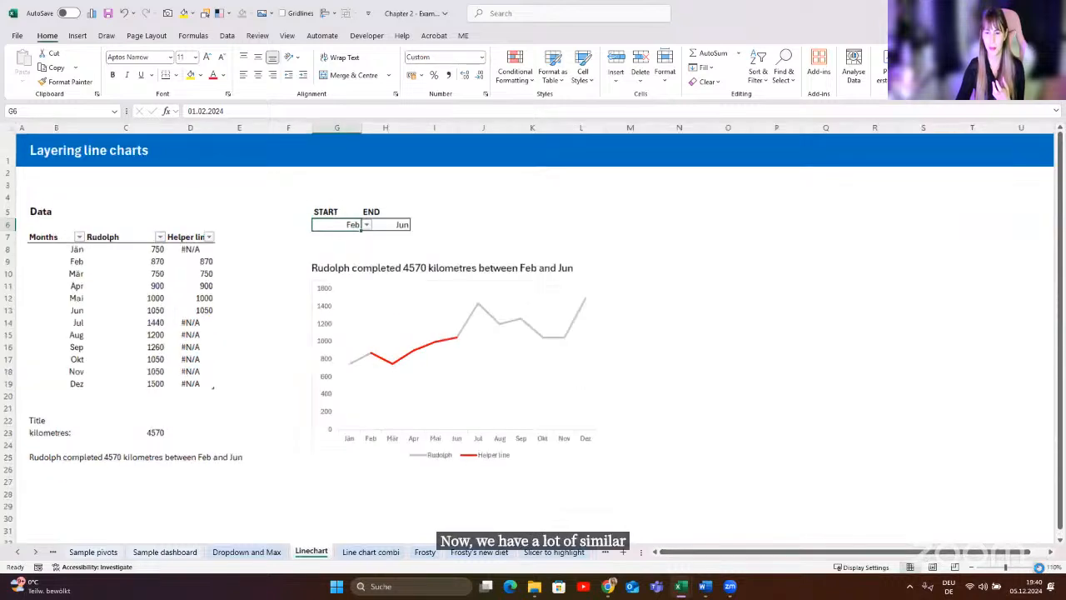
left_click(1037, 566)
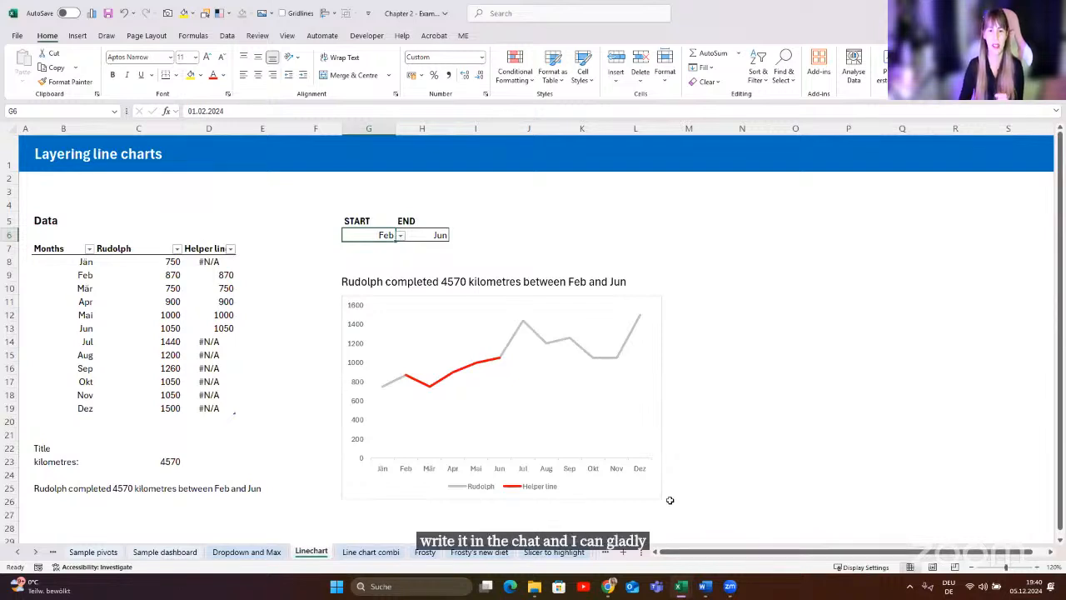
left_click(38, 556)
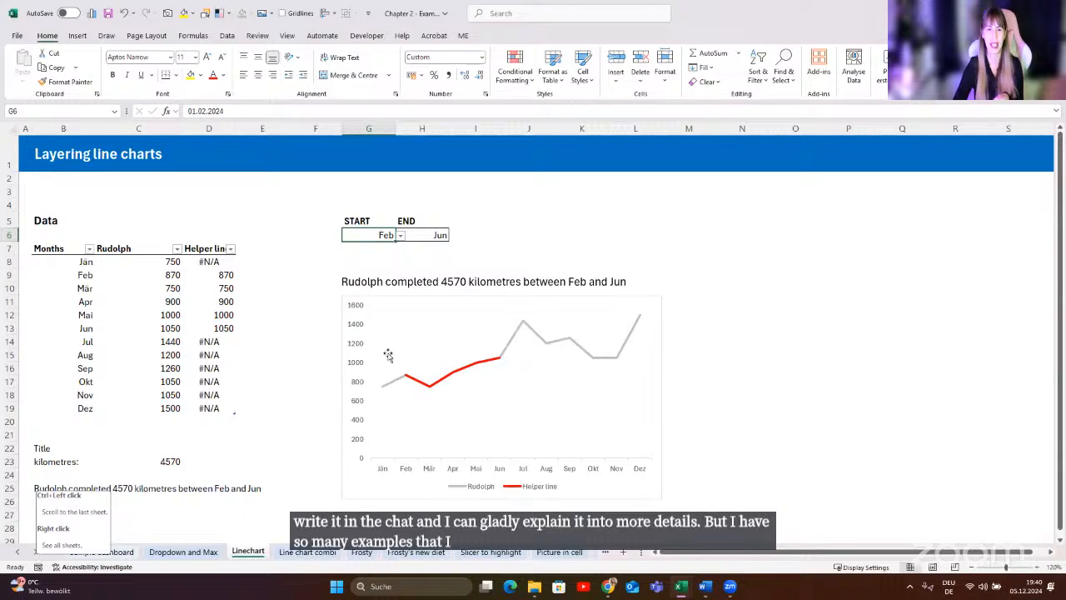
scroll(391, 358, "down", 1)
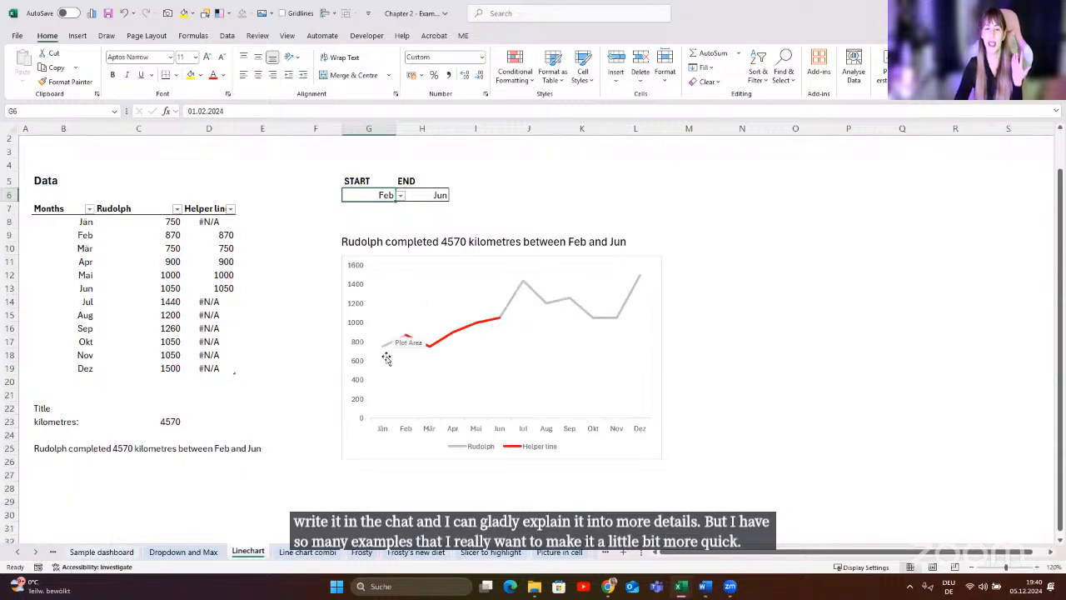
left_click(400, 196)
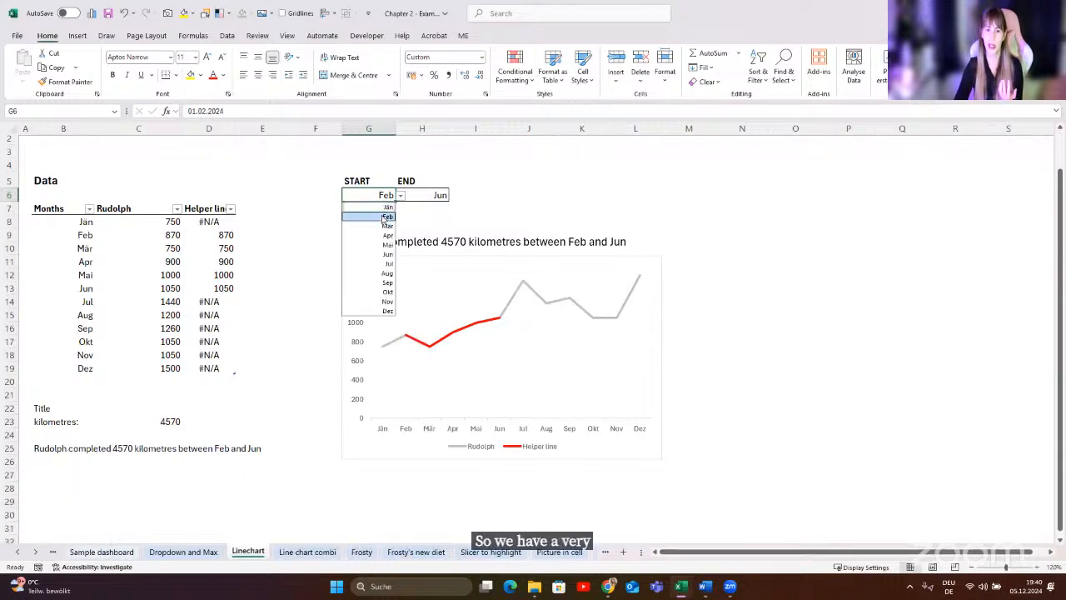
left_click(385, 217)
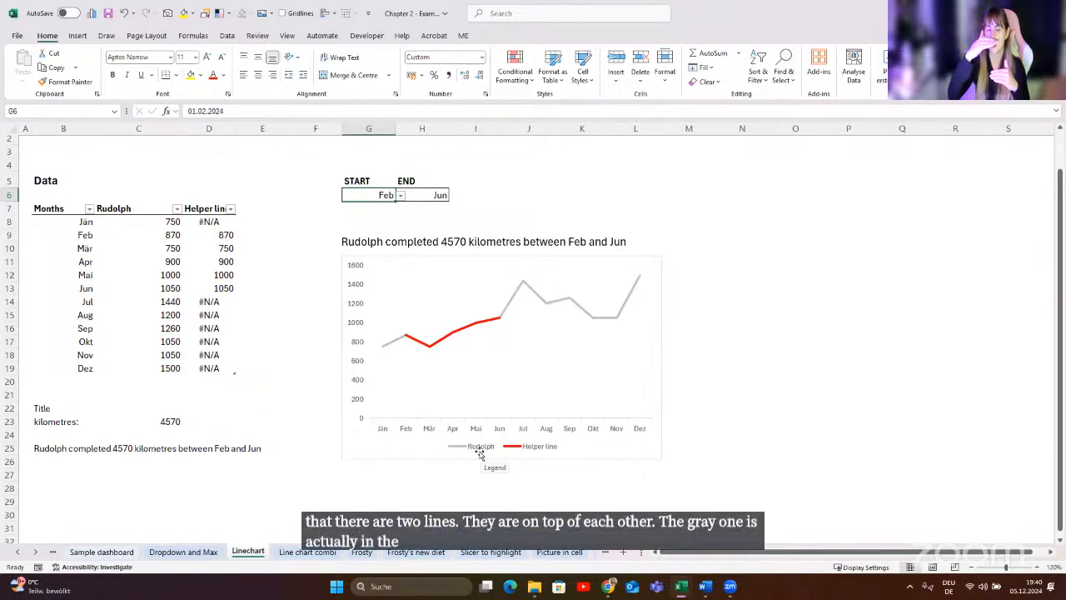
- Inspect the END month cell H6 and the Helper line column's formulas in D8 and D9
left_click(418, 193)
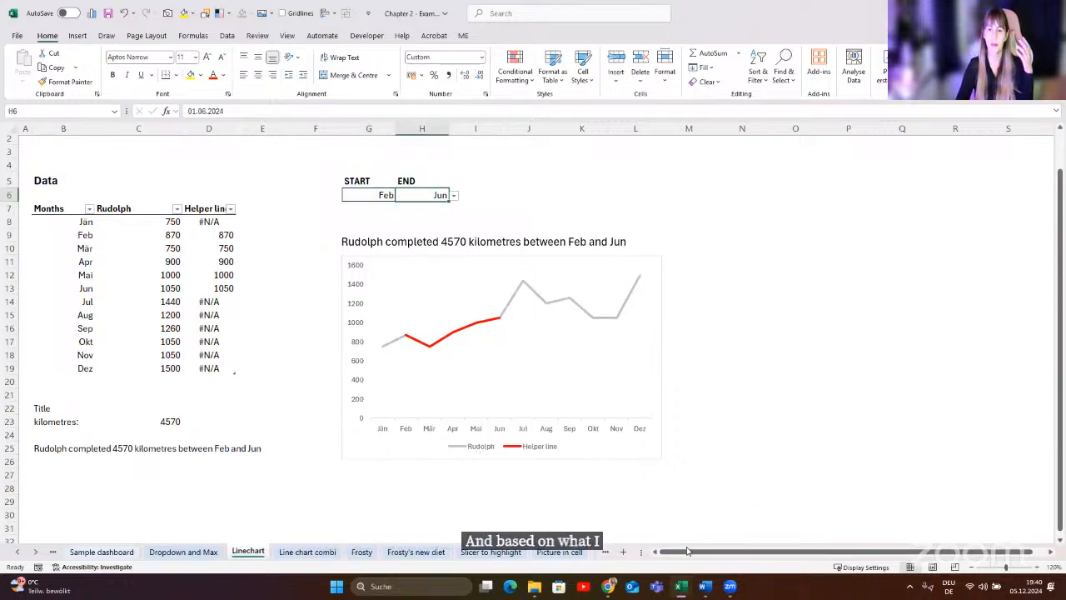
left_click(208, 203)
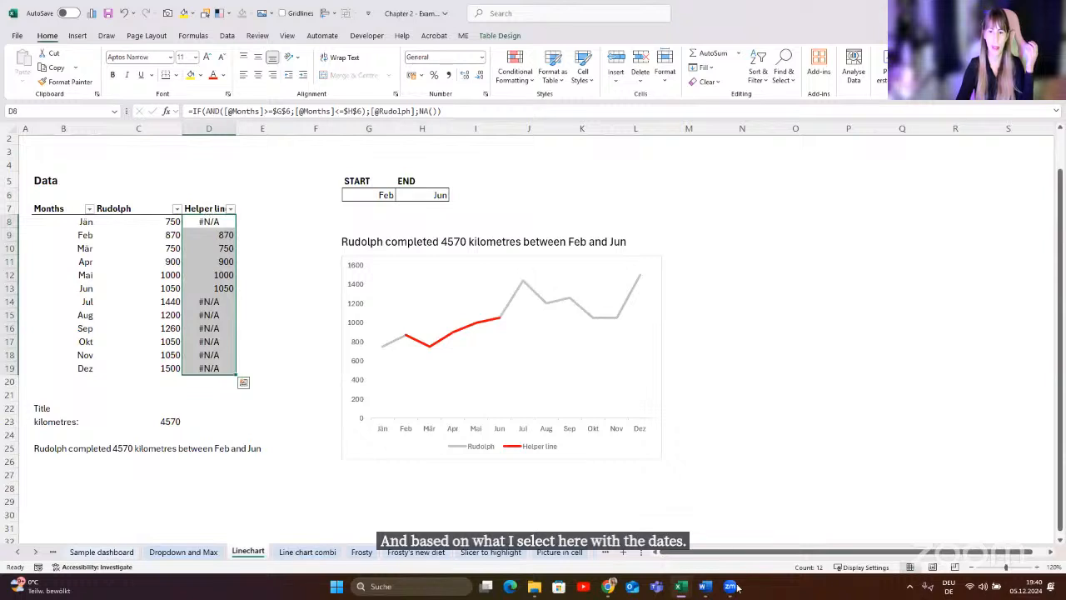
left_click(222, 221)
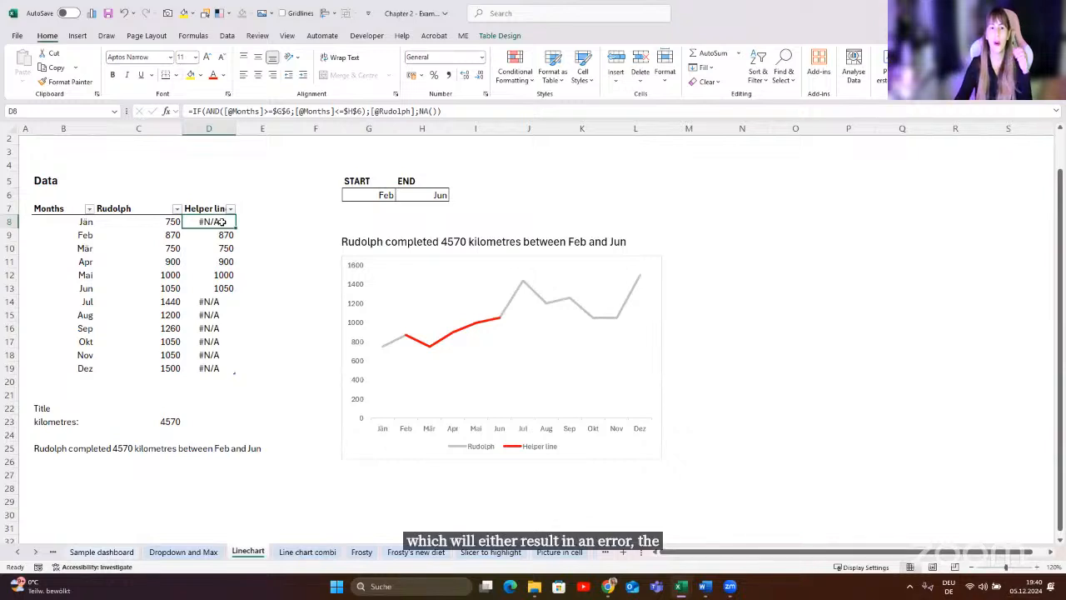
left_click(217, 235)
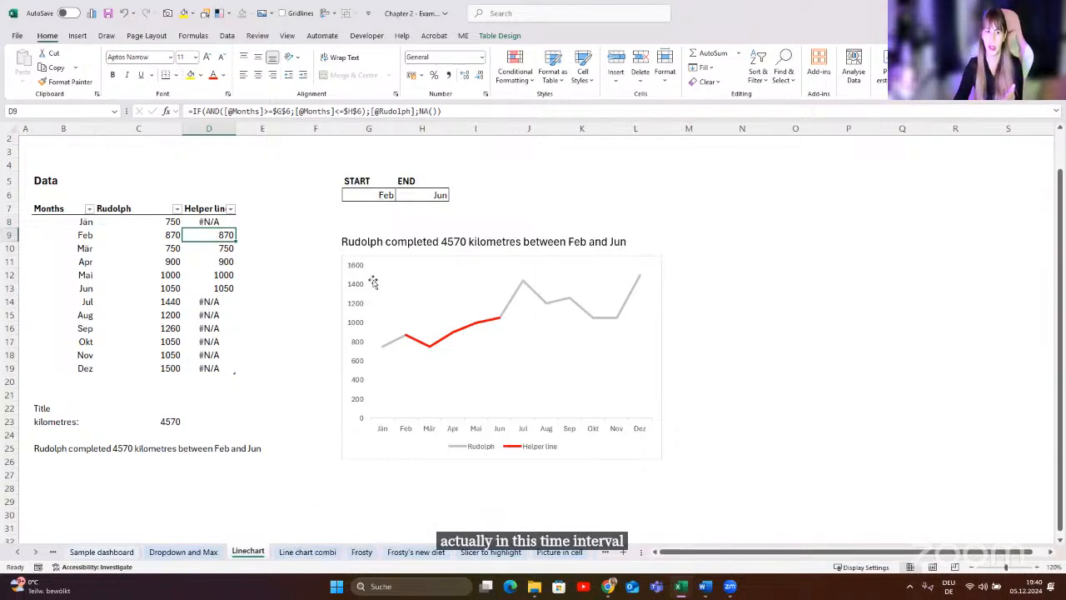
- Open the Line chart combi sheet and examine its slicer-driven line chart and the filtered name in the Option table
left_click(305, 552)
scroll(548, 518, "down", 1)
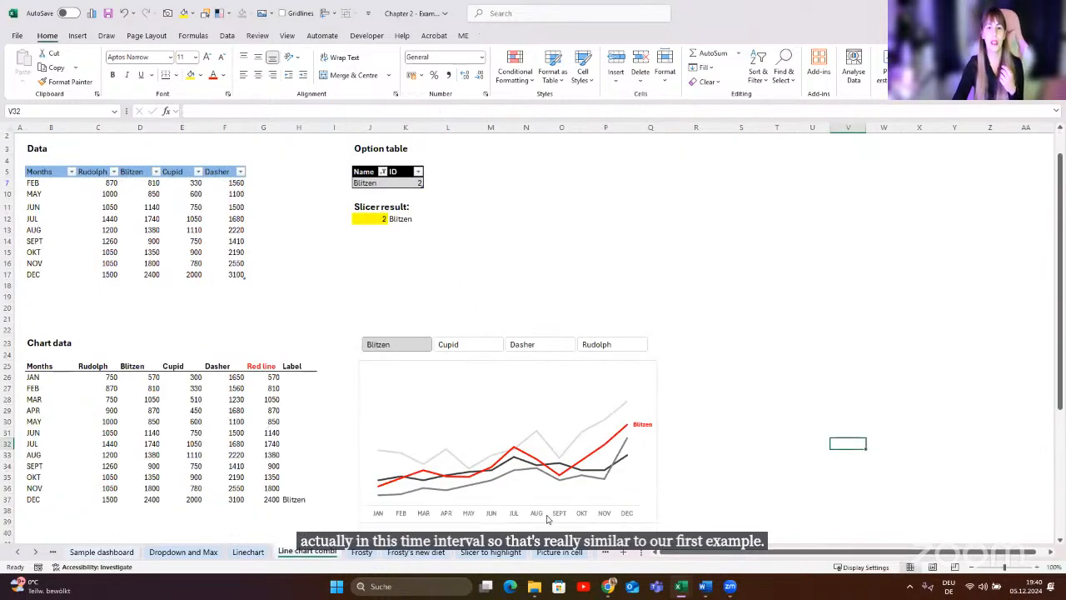
scroll(187, 478, "down", 1)
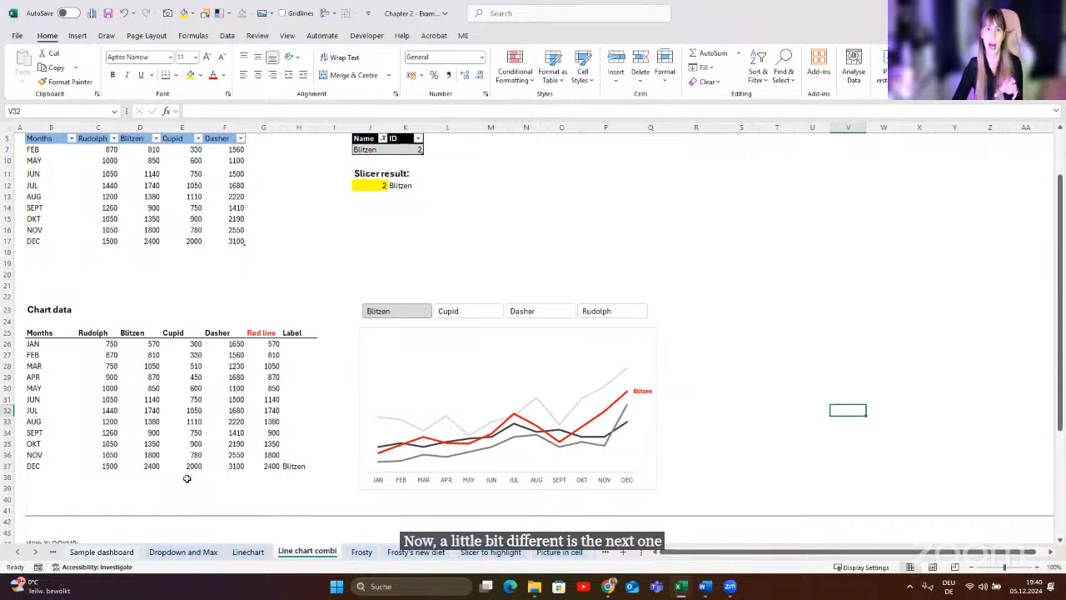
mouse_move(539, 400)
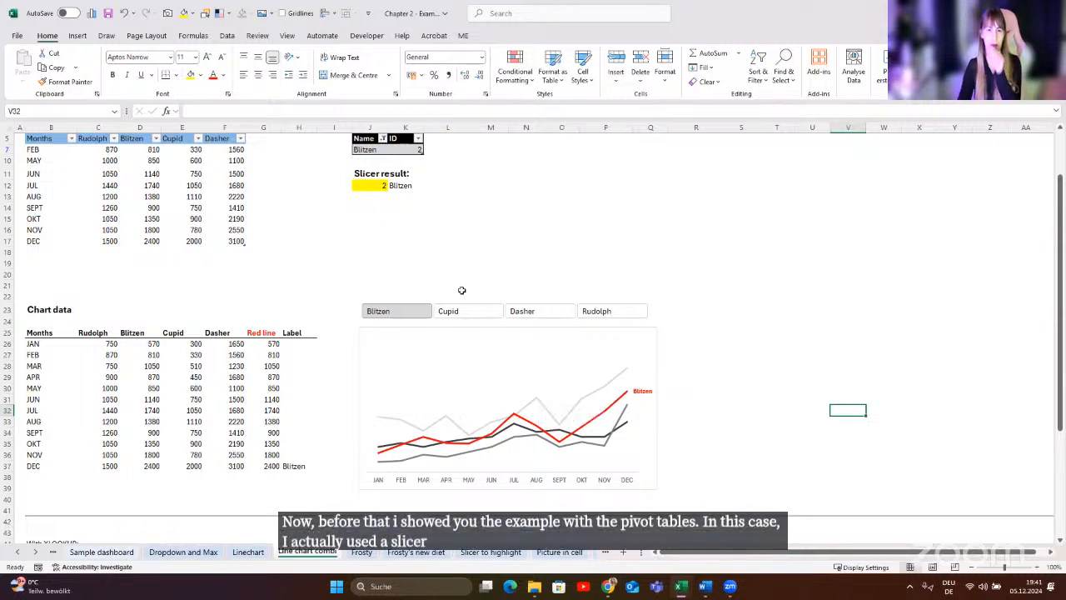
scroll(404, 220, "up", 1)
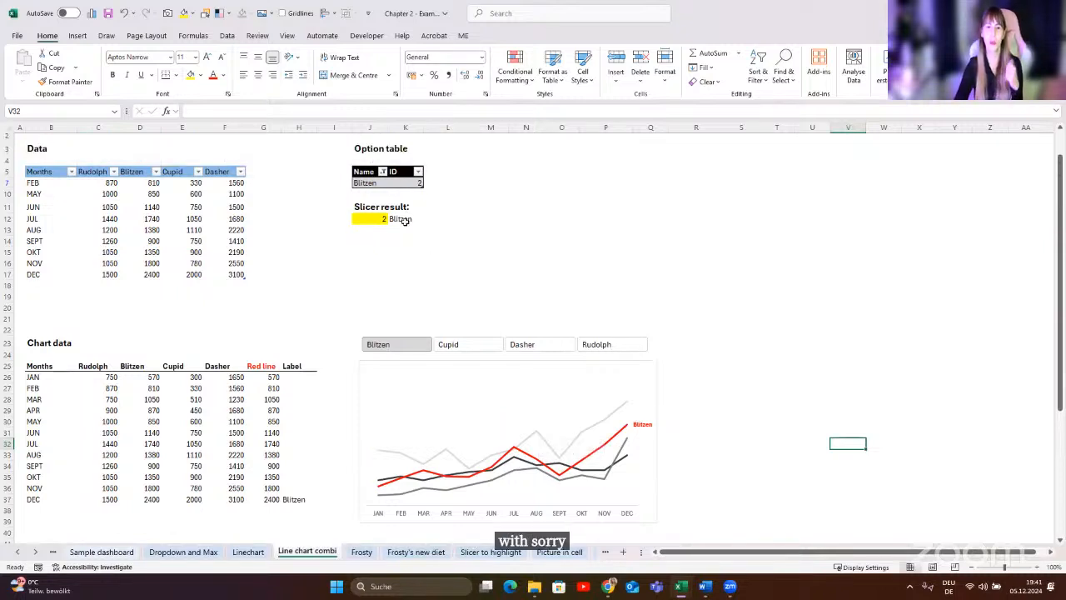
left_click(371, 184)
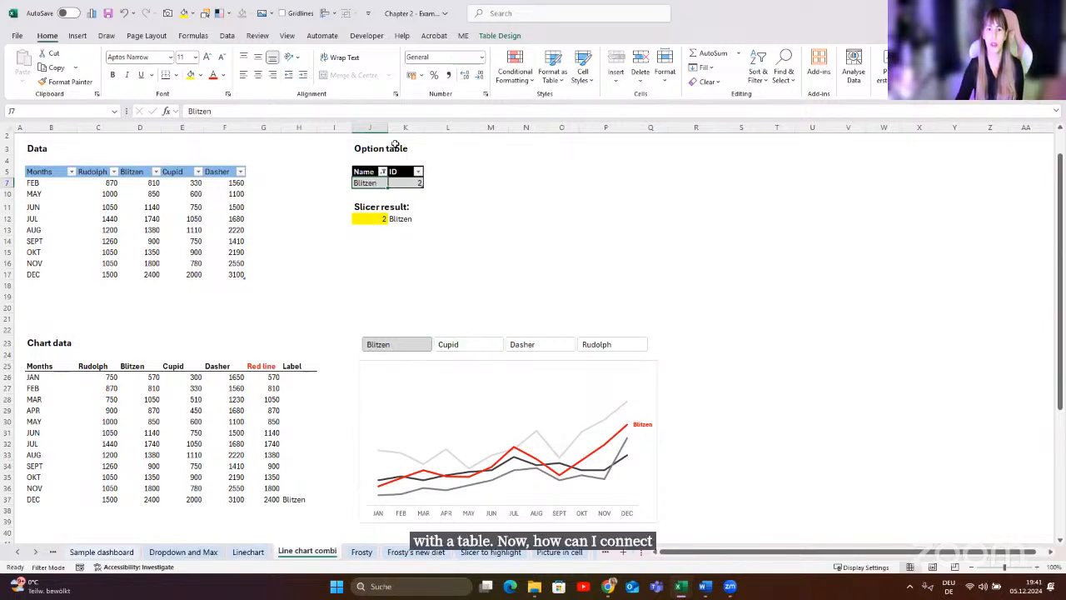
- Trace the Red line formula in G26 back to the Slicer result cells J12:K12 and the Option table's Name and ID
left_click(266, 377)
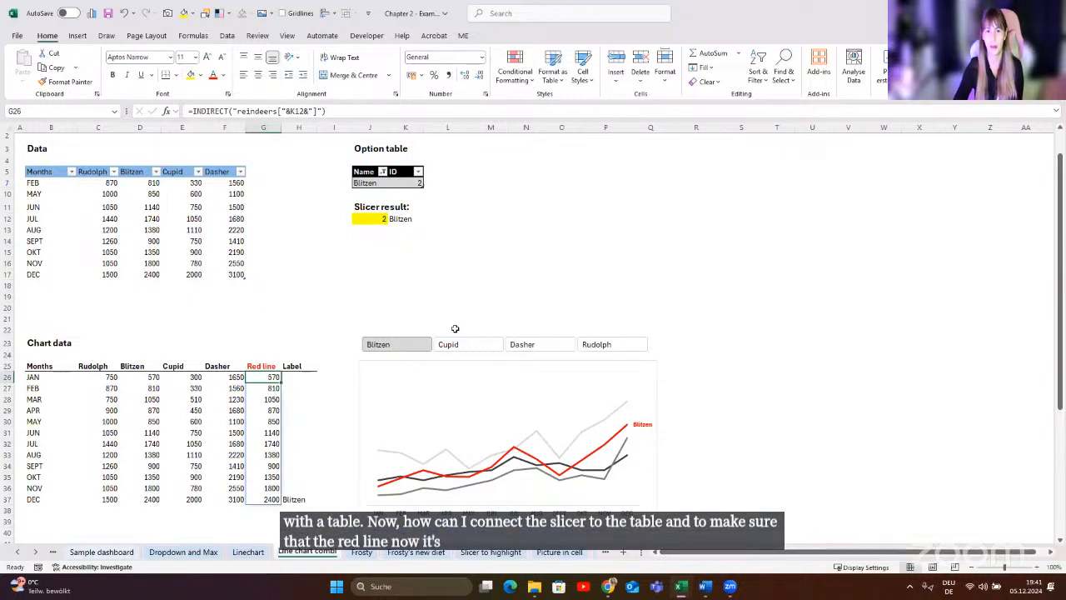
left_click(378, 217)
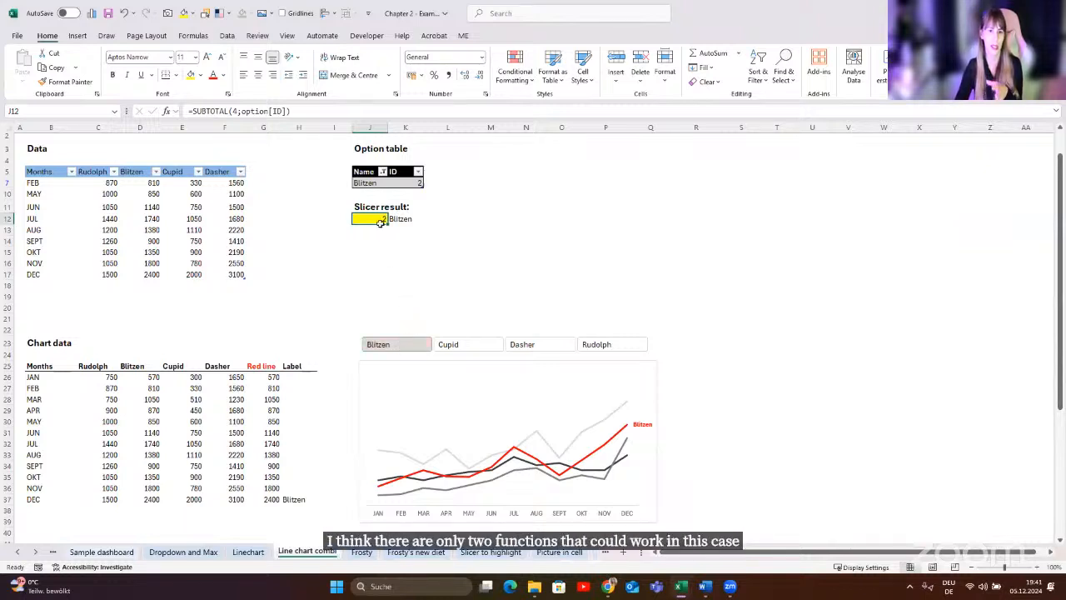
left_click(410, 181)
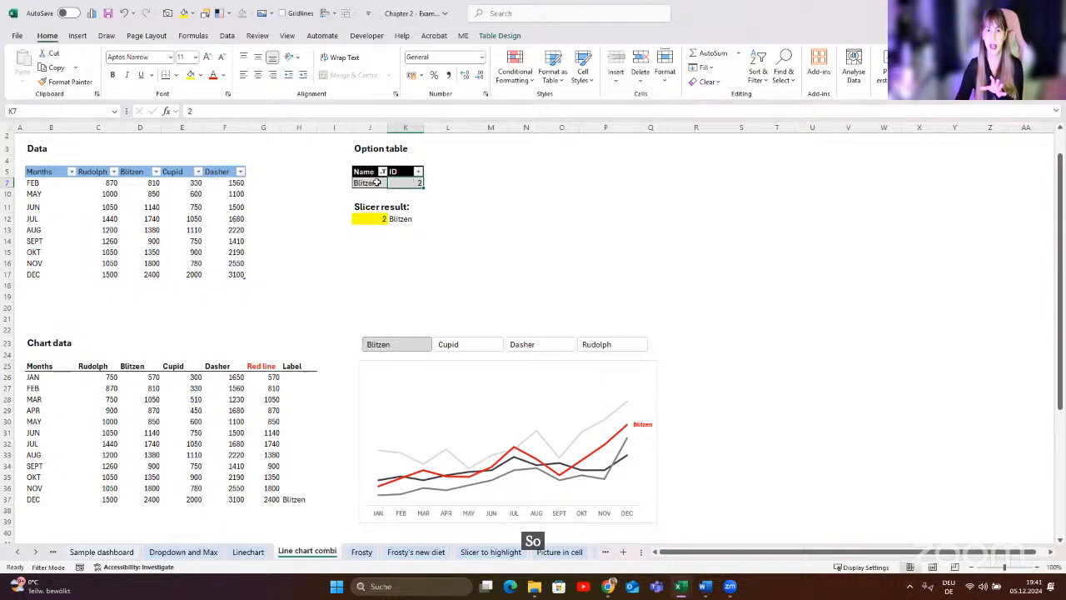
left_click(376, 181)
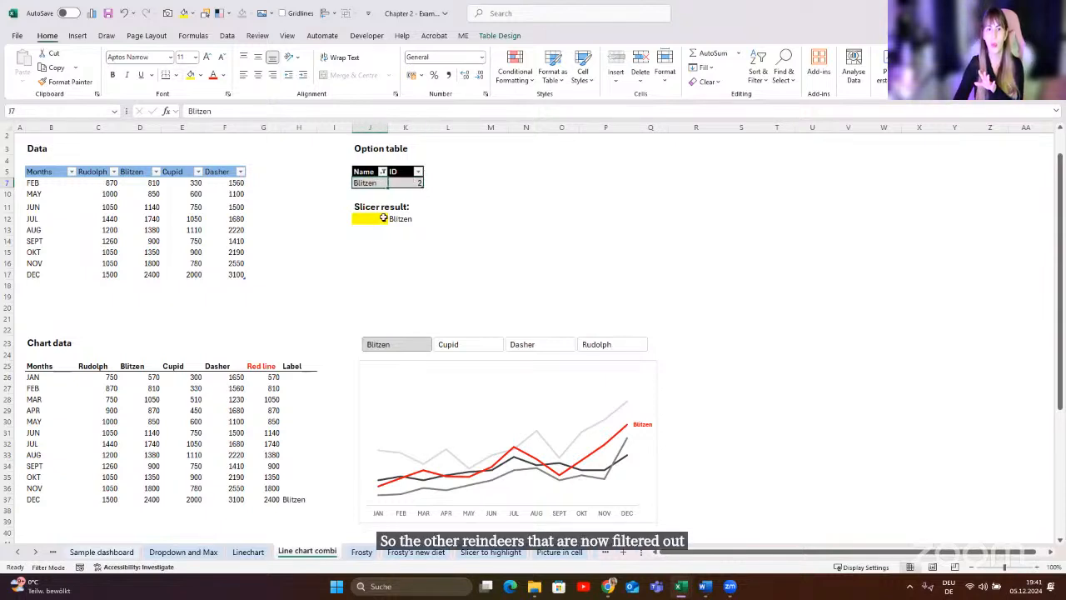
left_click(376, 218)
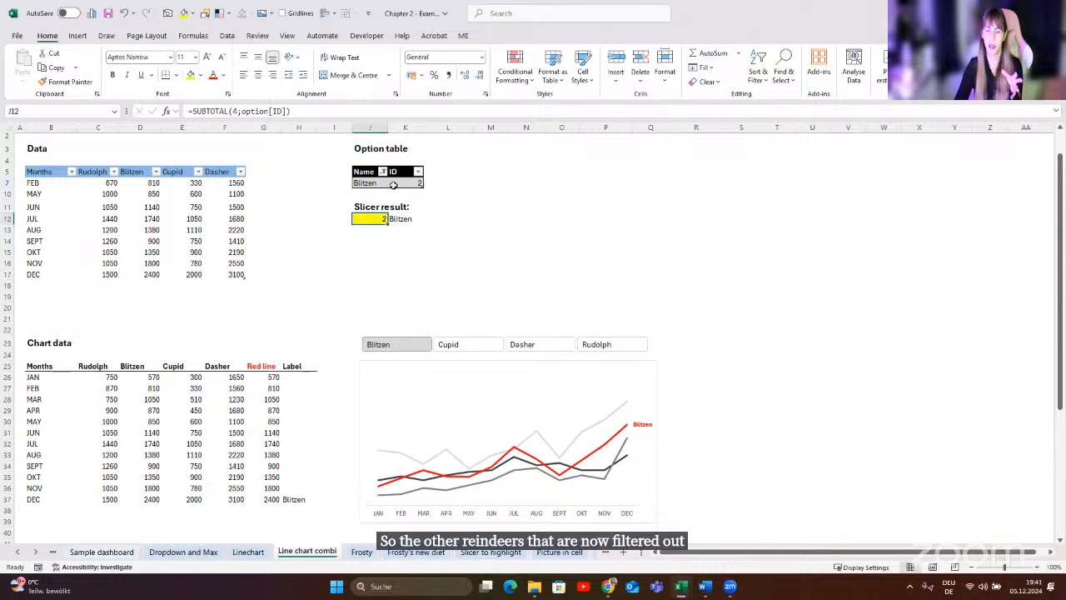
left_click(396, 184)
left_click(368, 219)
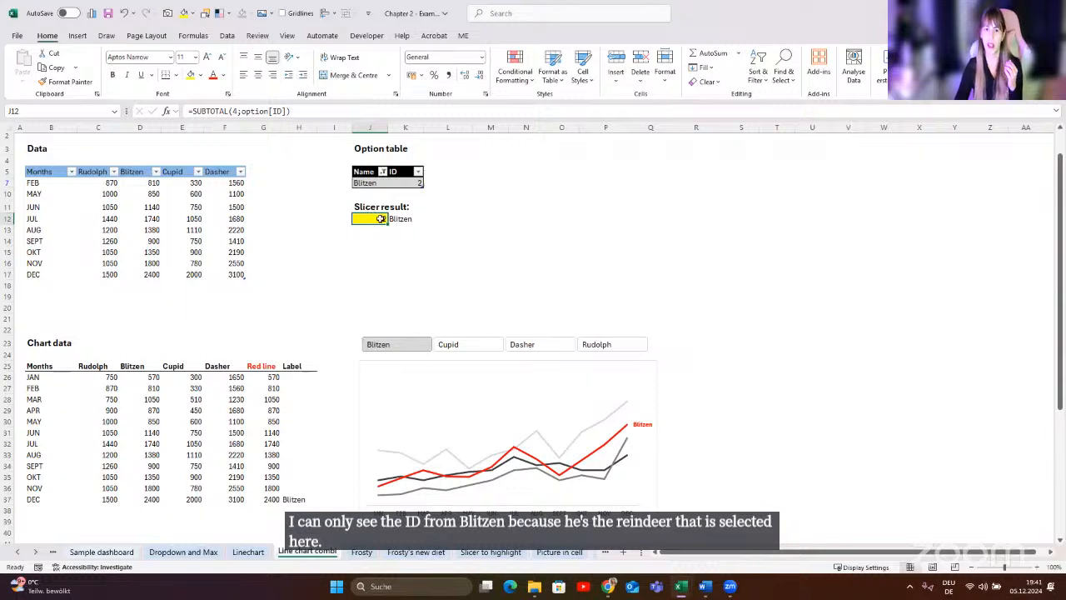
left_click_drag(380, 218, 403, 219)
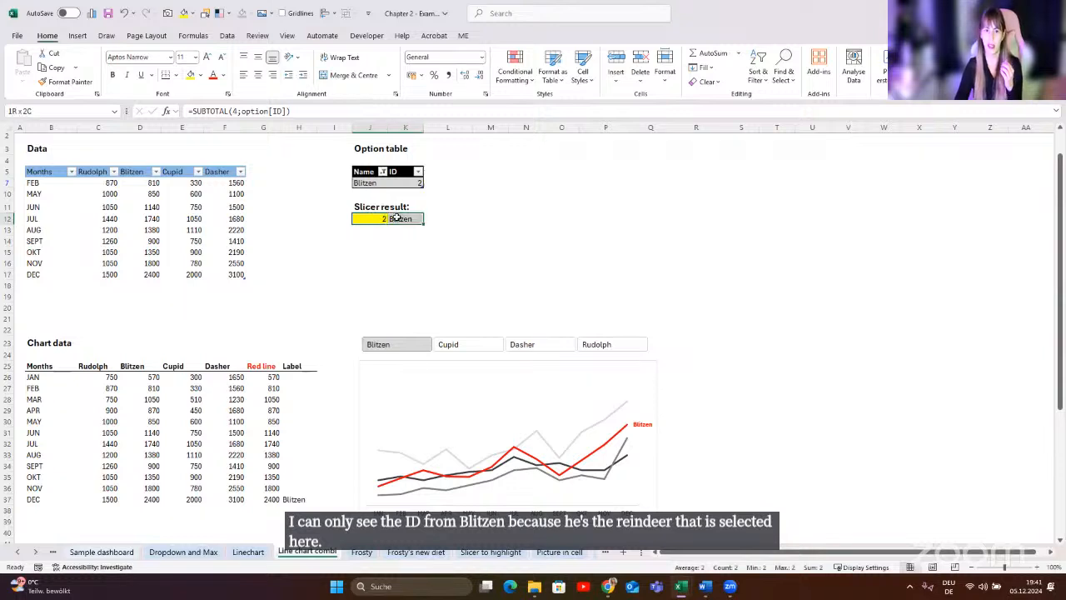
- Compare the INDIRECT formula in the Red line column at G26 with the XLOOKUP alternative in G47
left_click(263, 376)
scroll(263, 381, "down", 6)
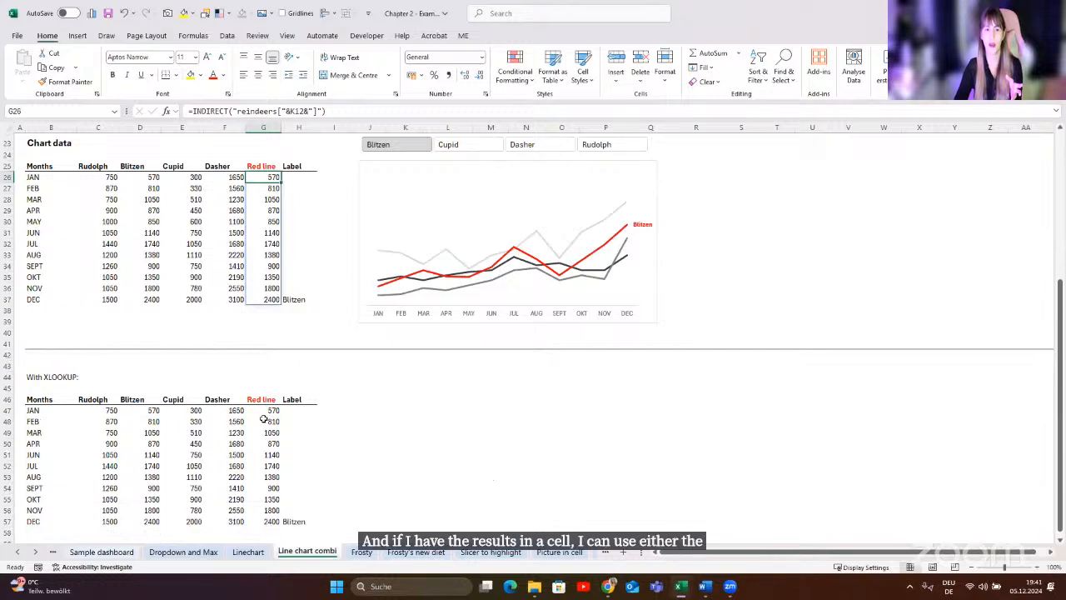
left_click(264, 408)
scroll(264, 408, "up", 7)
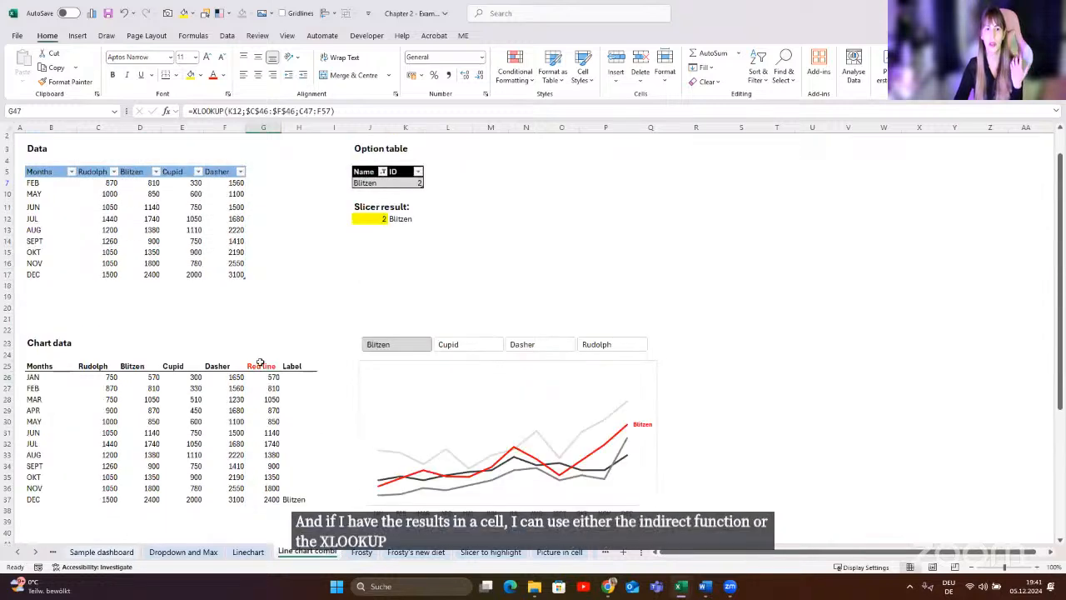
left_click_drag(260, 366, 264, 498)
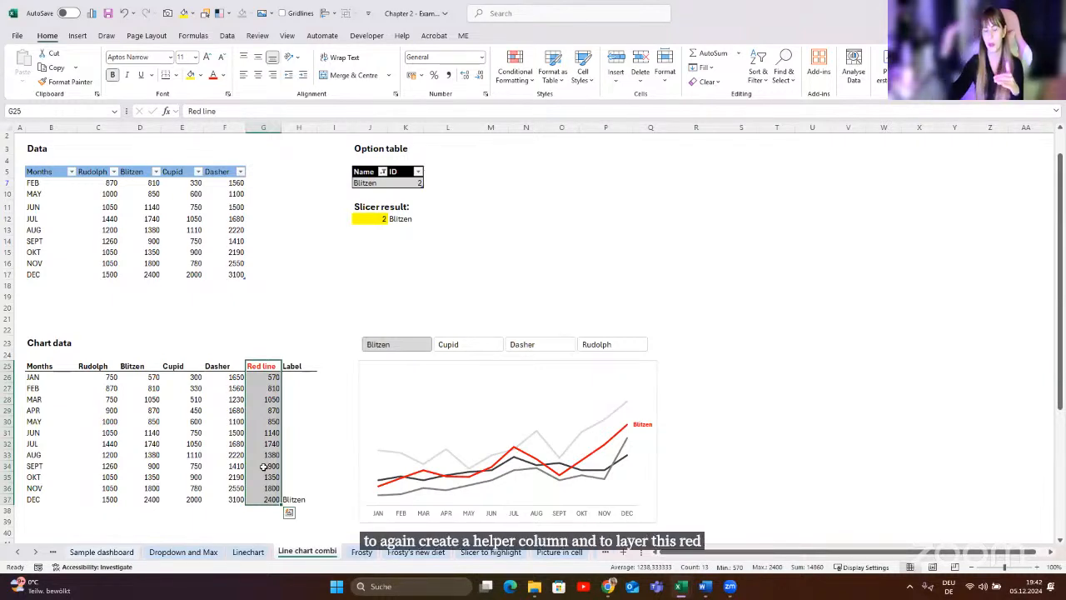
left_click(263, 466)
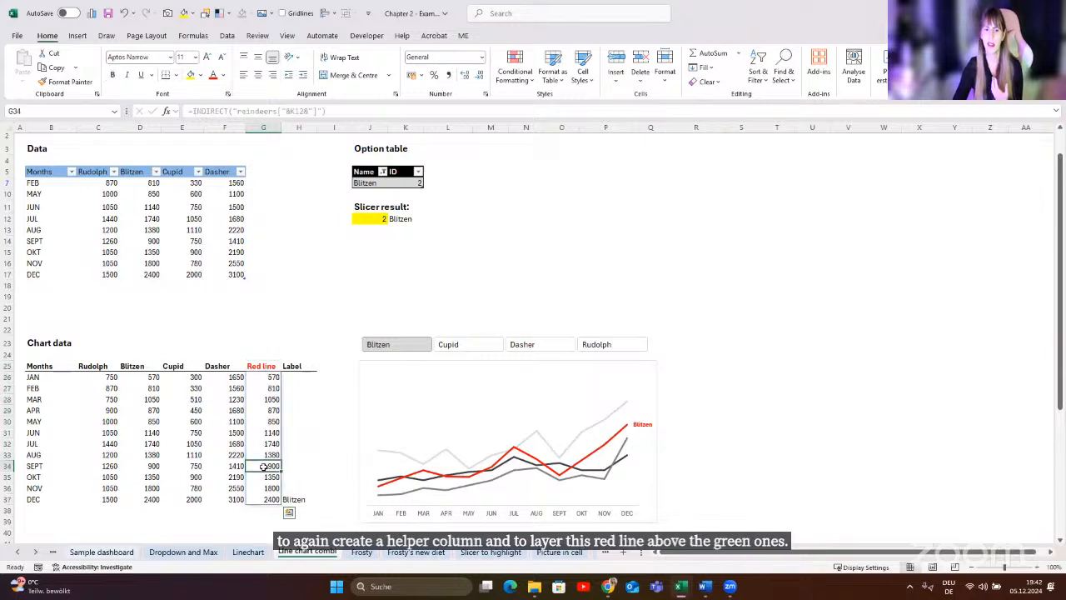
- Highlight Cupid and then Dasher in the line chart using the reindeer slicer
left_click(448, 315)
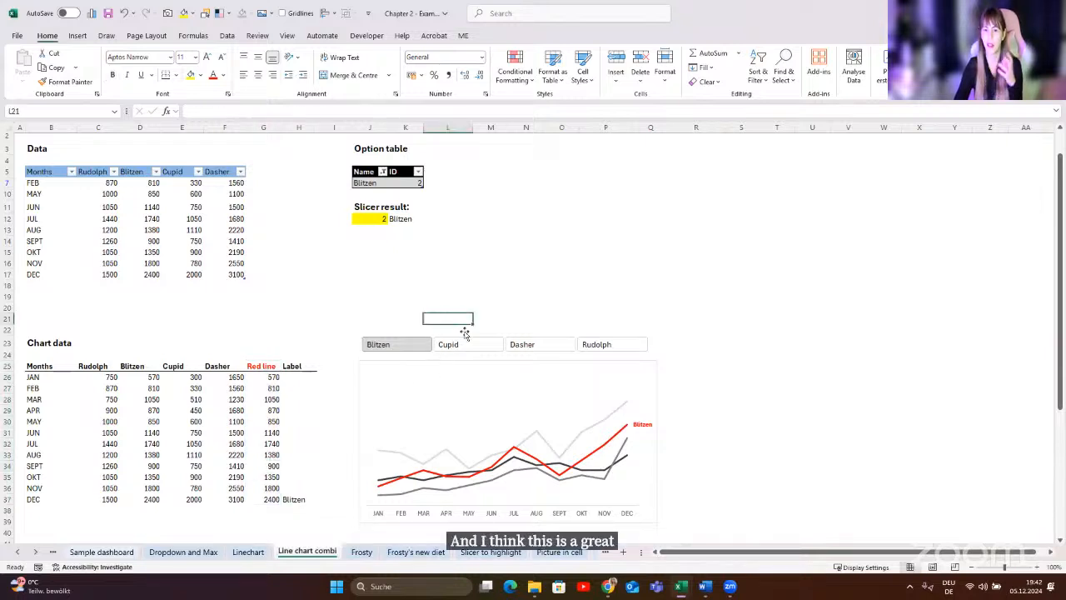
left_click(470, 343)
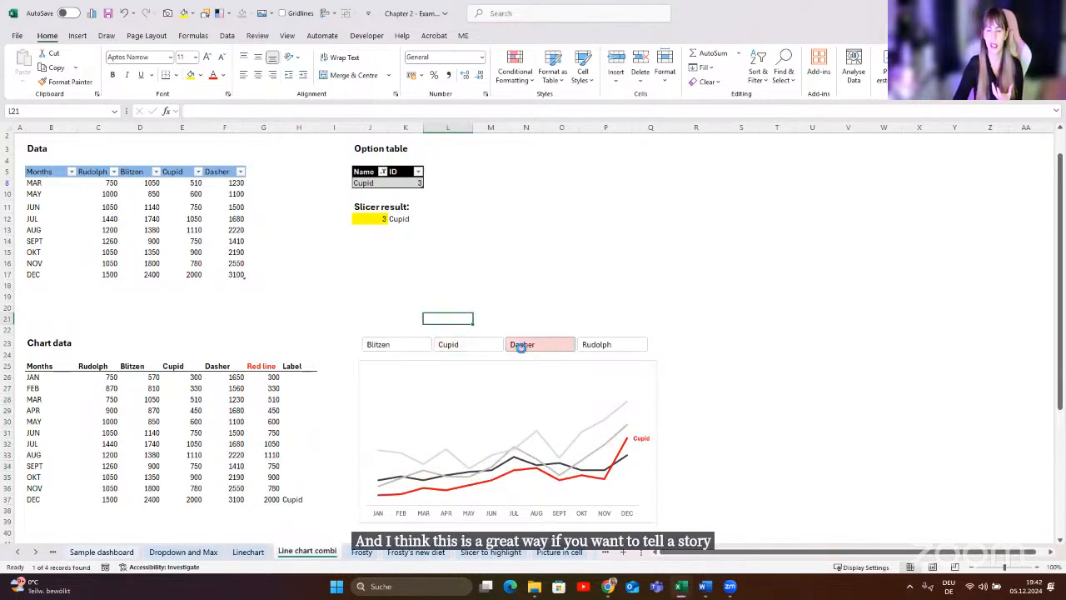
left_click(524, 348)
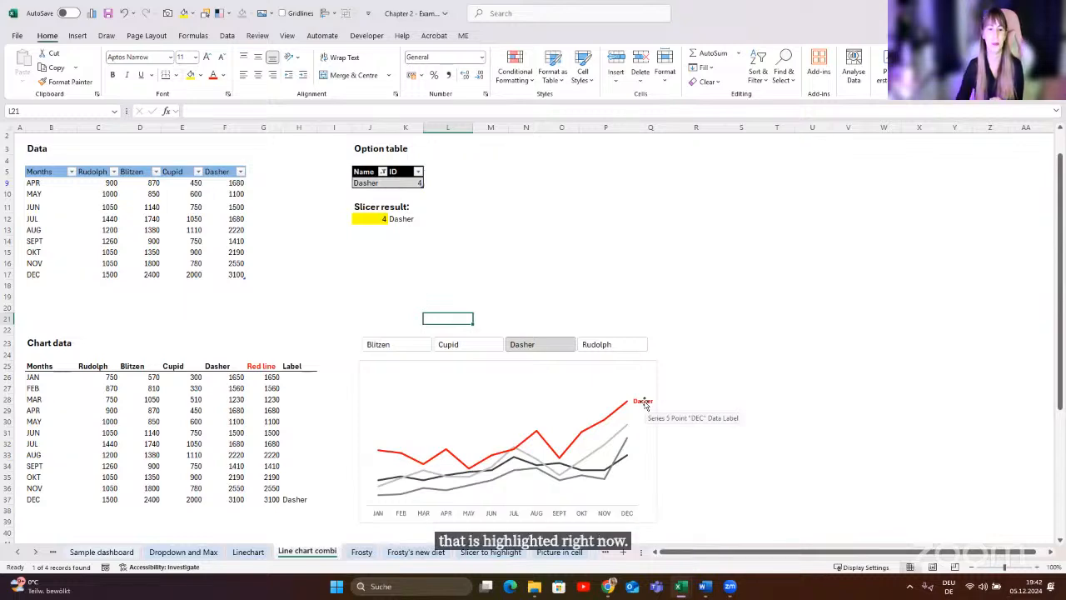
- Open the Frosty sheet and view the Frosty's journey chart with its Show story checkbox and chart data
left_click(363, 552)
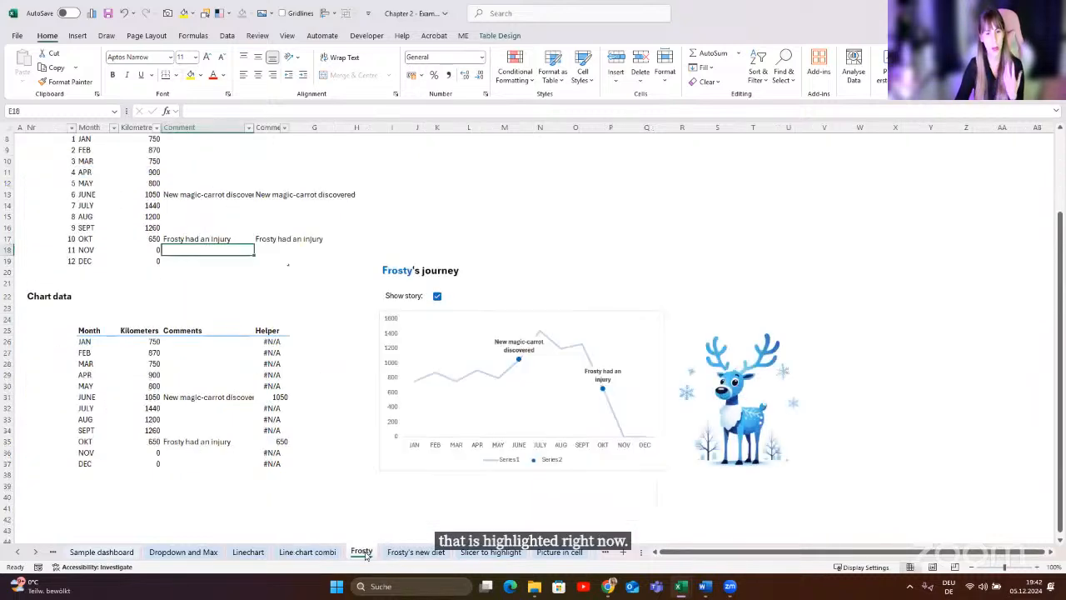
scroll(329, 506, "up", 3)
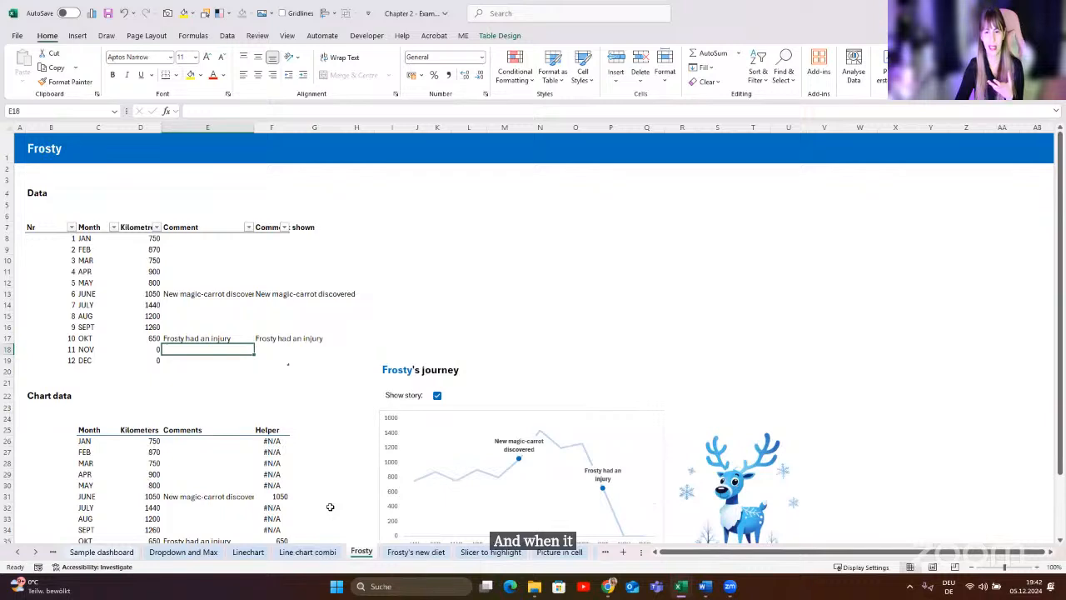
scroll(330, 506, "down", 2)
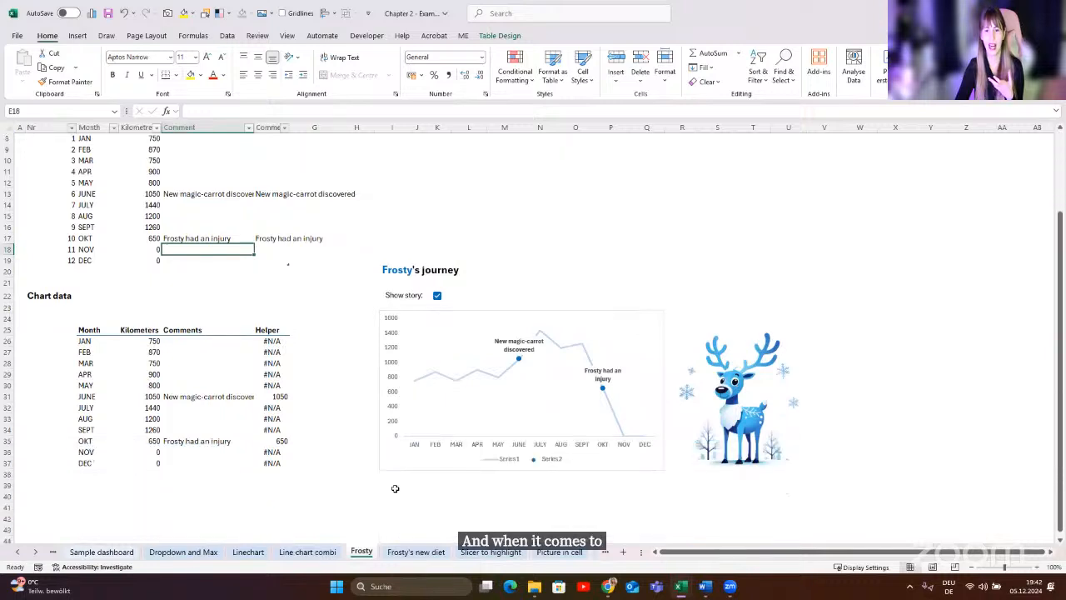
left_click(1035, 564)
scroll(317, 433, "down", 1)
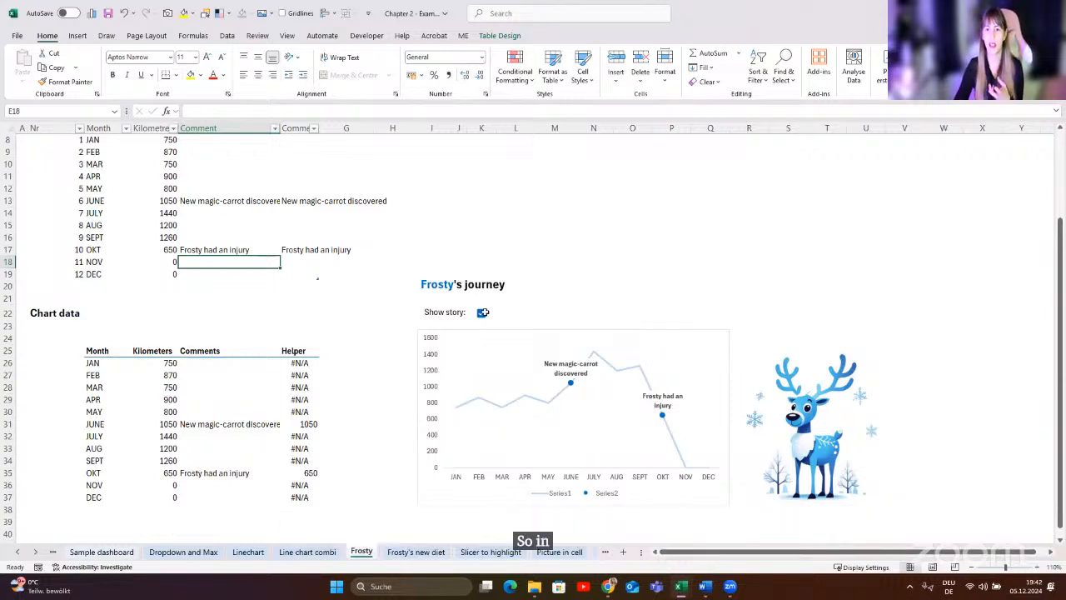
- Switch the Show story checkbox off and on twice to compare Frosty's journey chart with and without comments
left_click(482, 313)
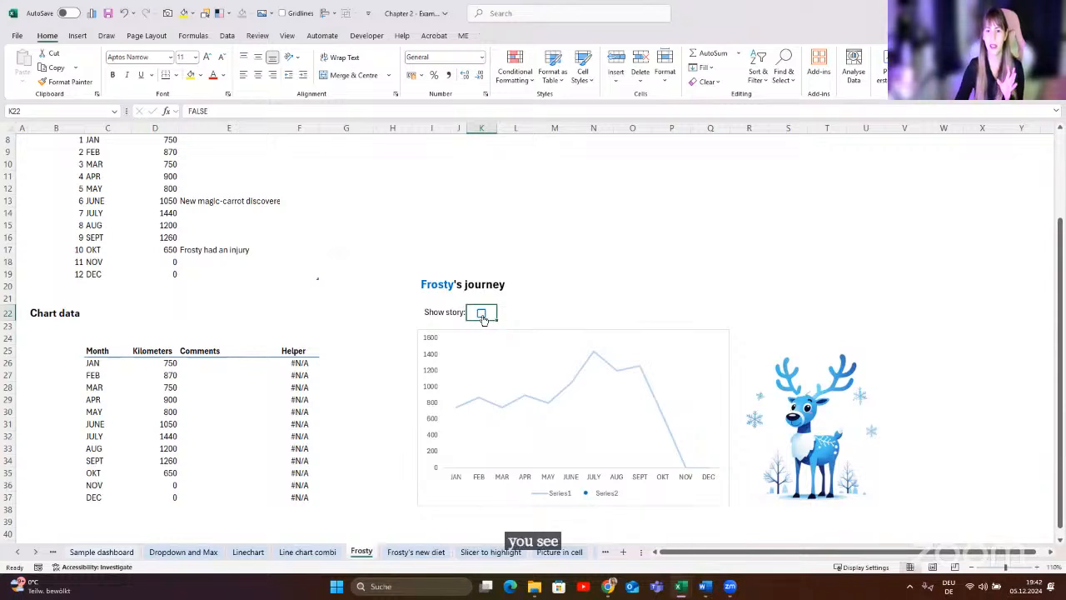
left_click(481, 313)
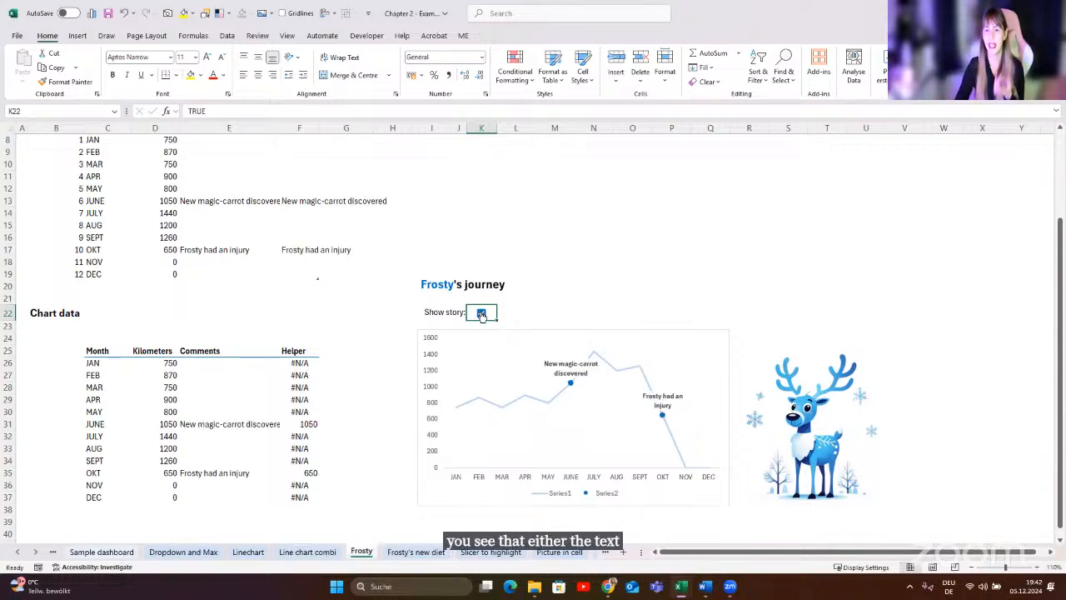
left_click(481, 314)
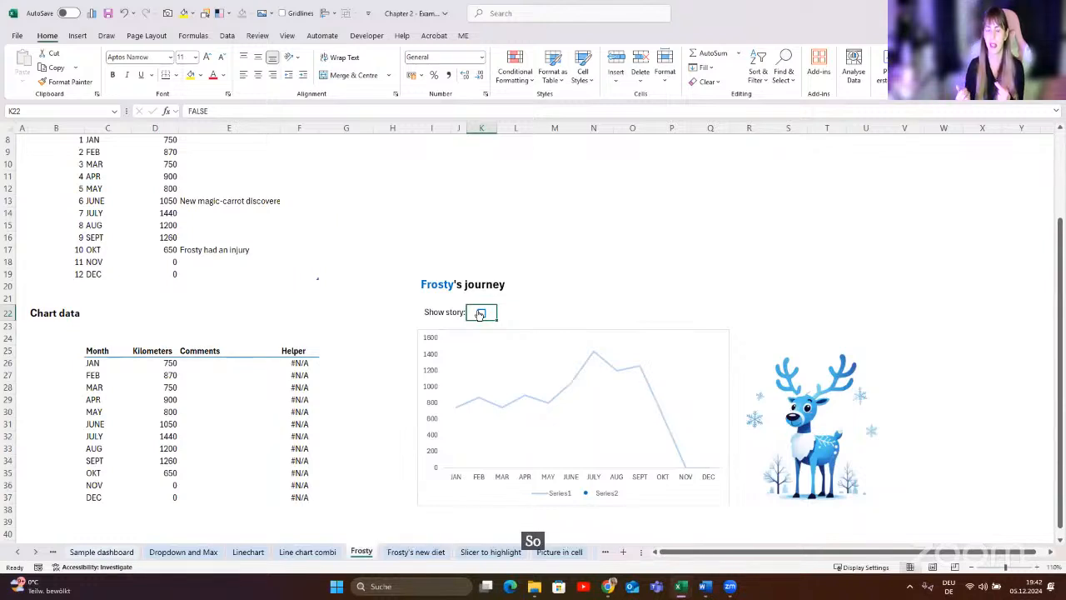
left_click(481, 313)
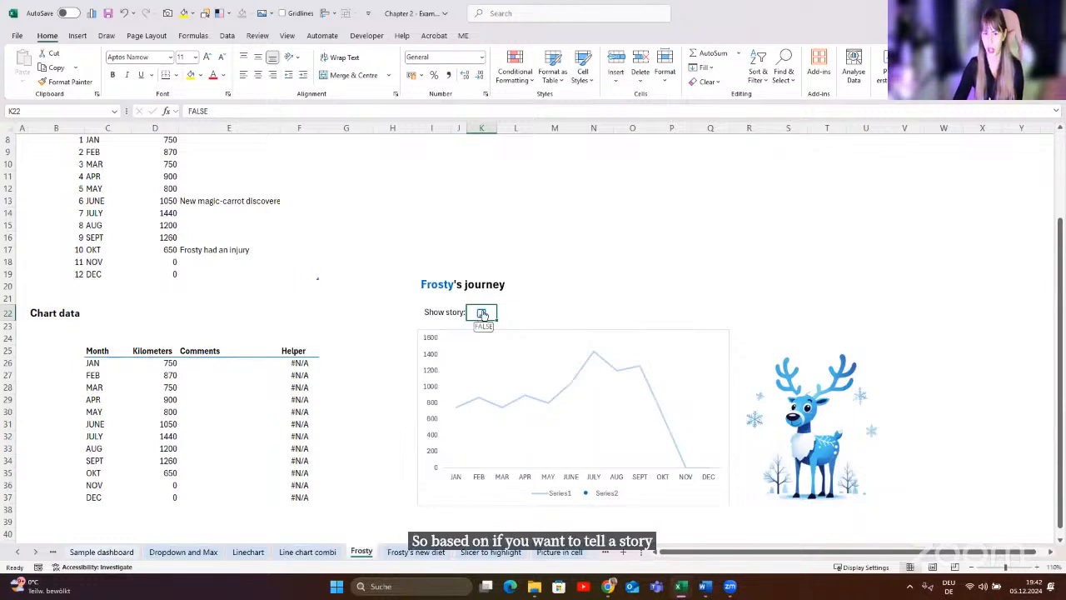
- Examine the June and October entries in the data table's Comment column and the Comment shown formula in F8
scroll(369, 362, "up", 3)
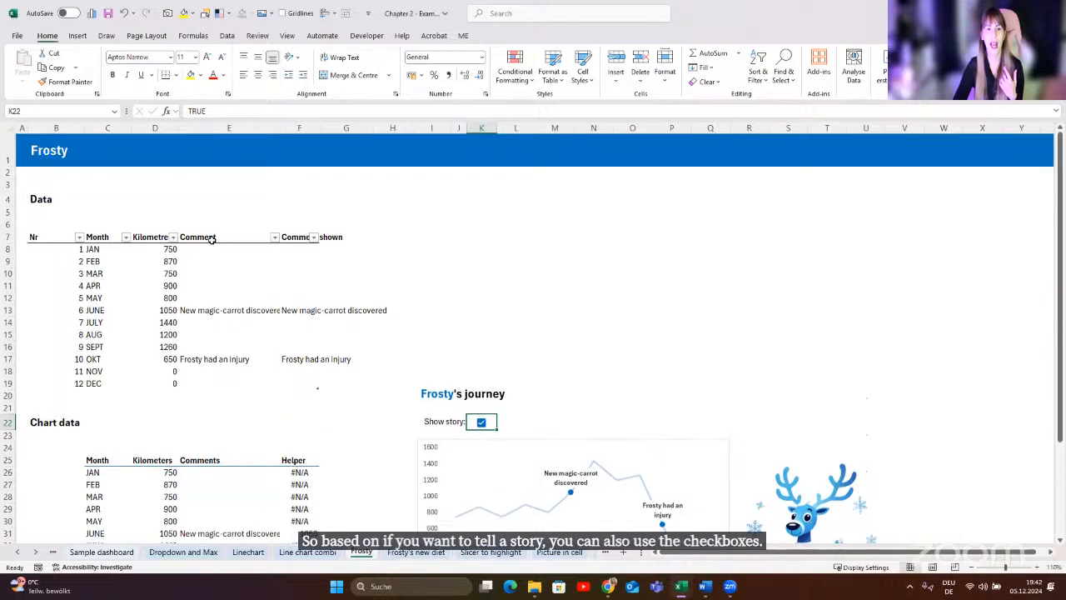
scroll(340, 393, "down", 2)
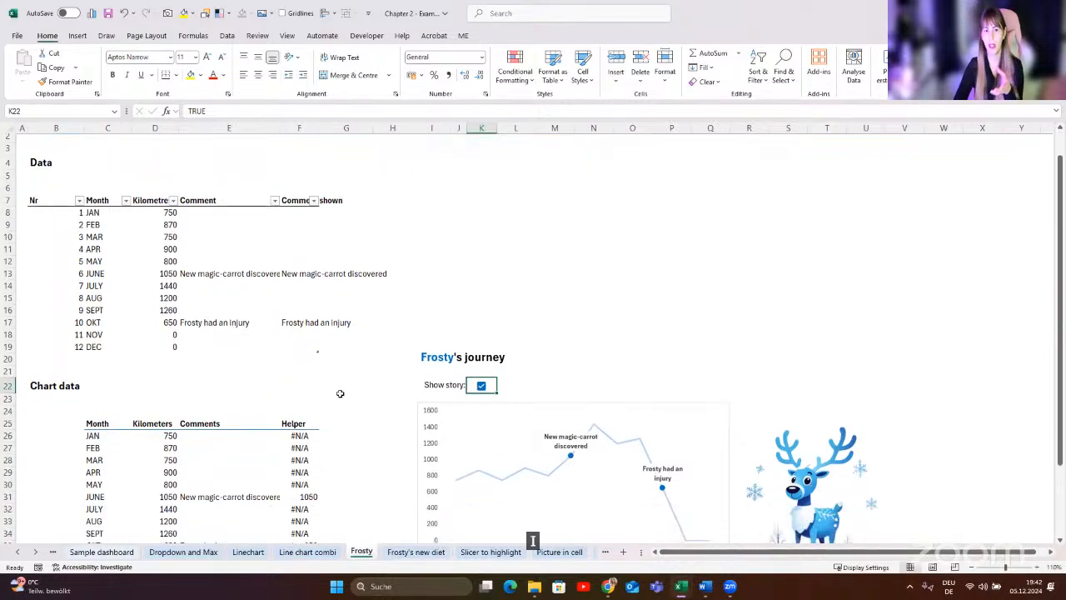
left_click_drag(222, 176, 225, 306)
left_click(205, 236)
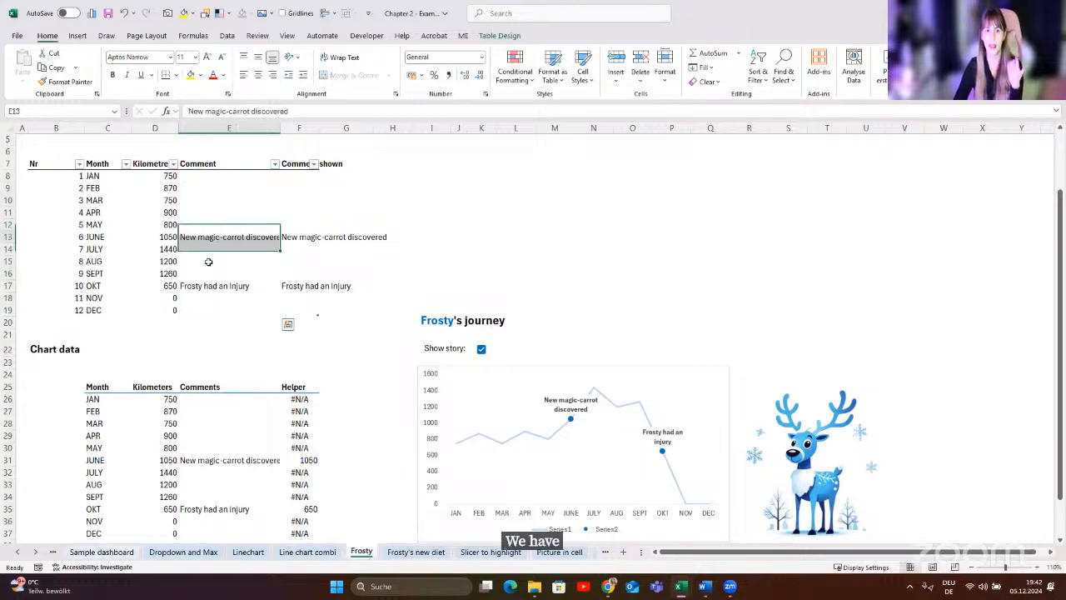
left_click(215, 284)
left_click(216, 237)
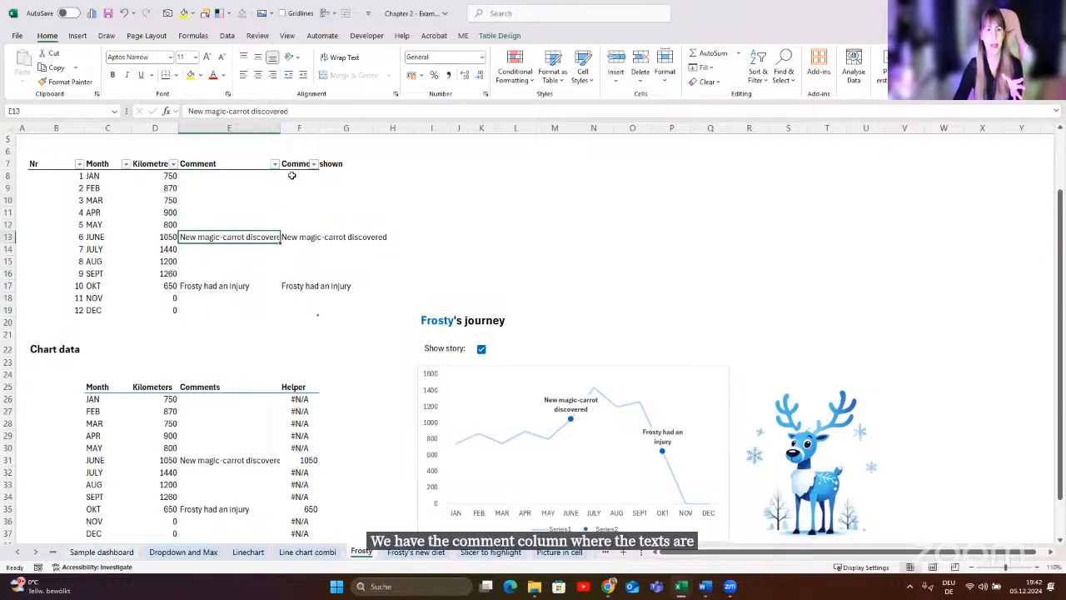
left_click(296, 167)
left_click(296, 175)
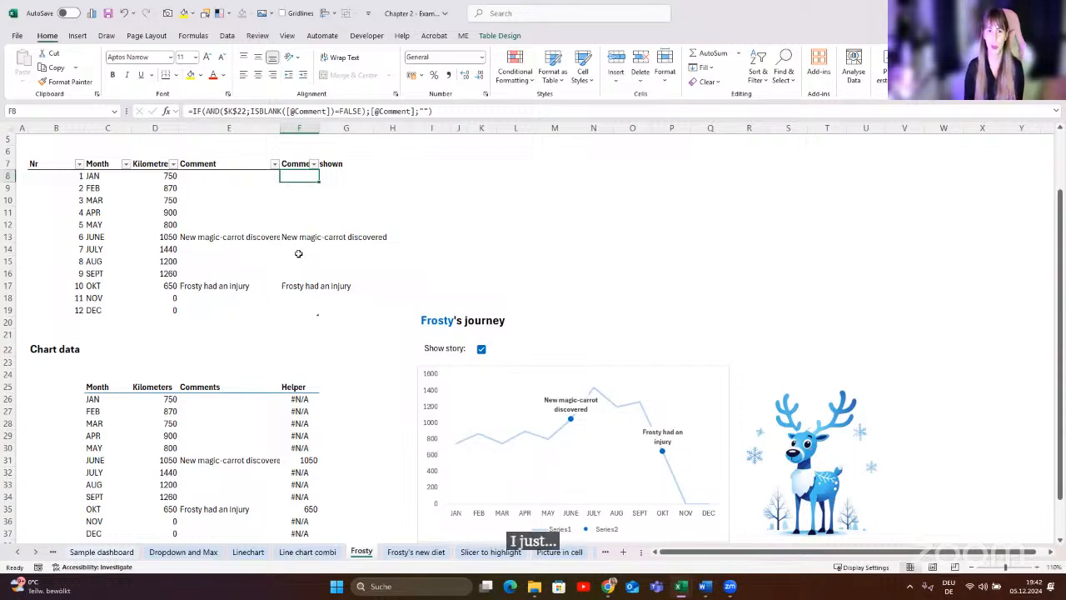
- Check how the Comments column of the chart data responds to switching Show story off and on
scroll(299, 253, "down", 1)
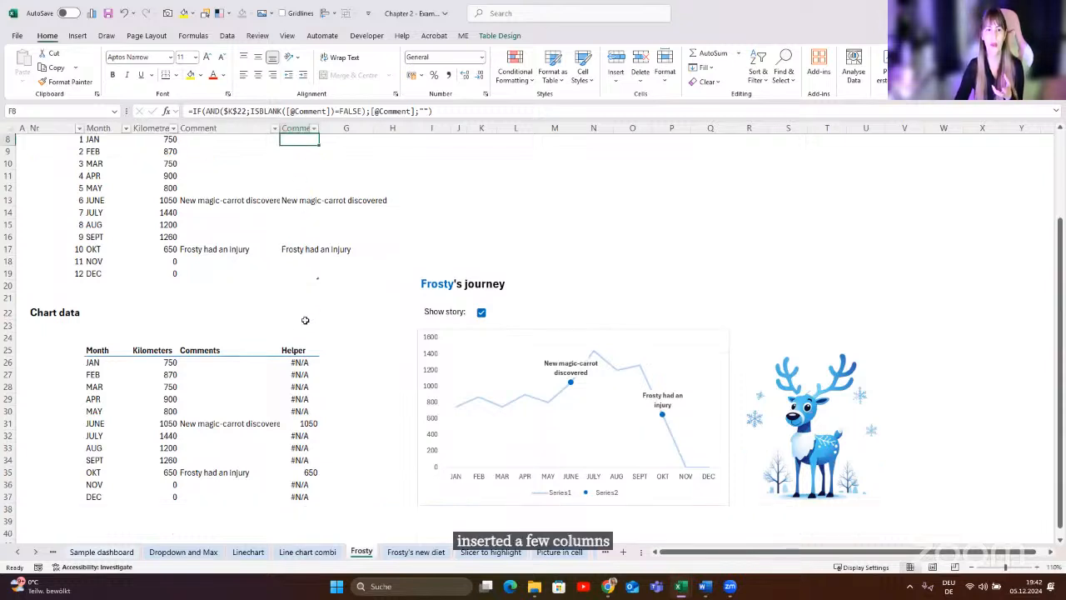
left_click(249, 367)
left_click(481, 312)
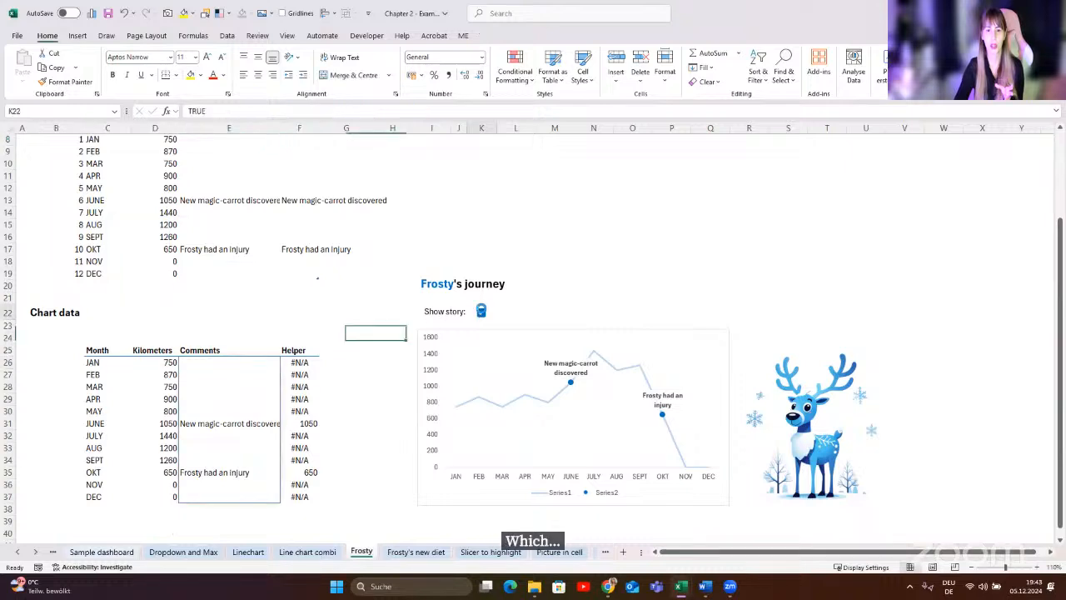
left_click(481, 312)
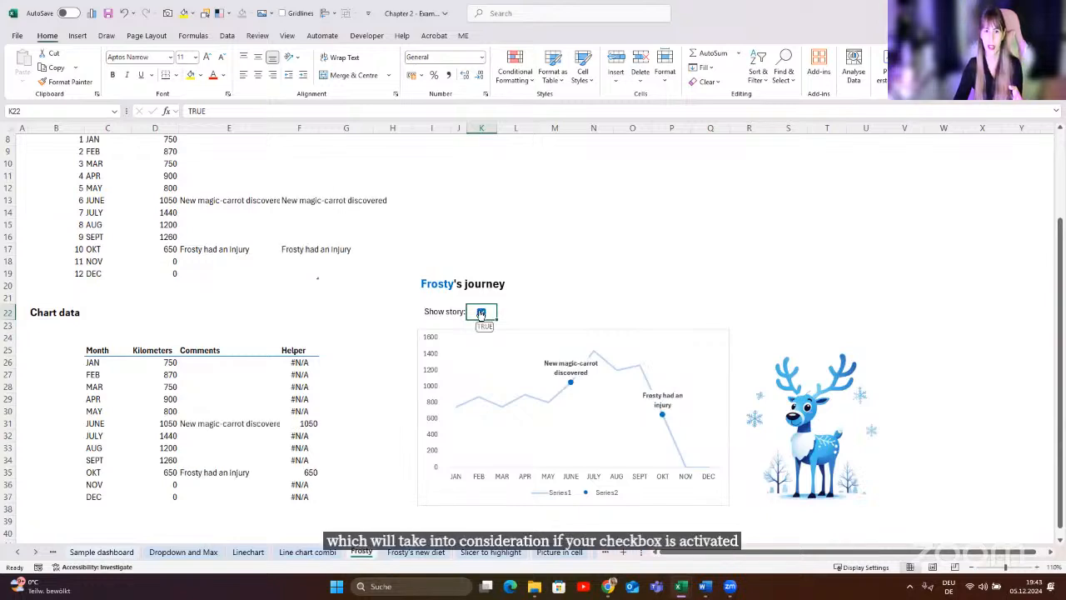
left_click(481, 311)
left_click(481, 312)
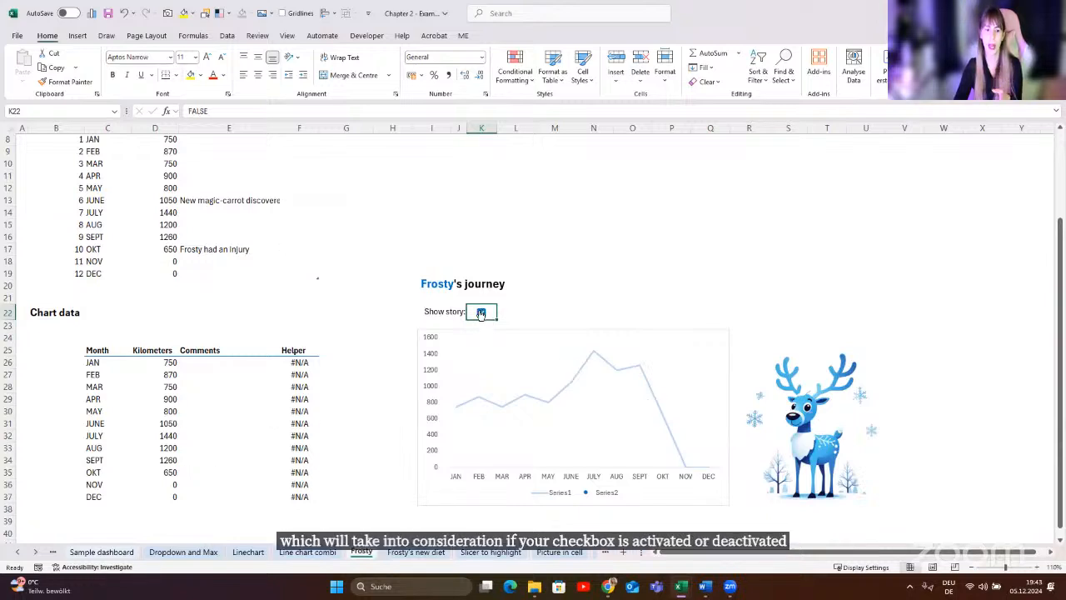
- Examine the chart data's Comments formula in E31 and E26, and switch Show story off and back on
left_click(201, 353)
left_click(200, 410)
left_click(199, 423)
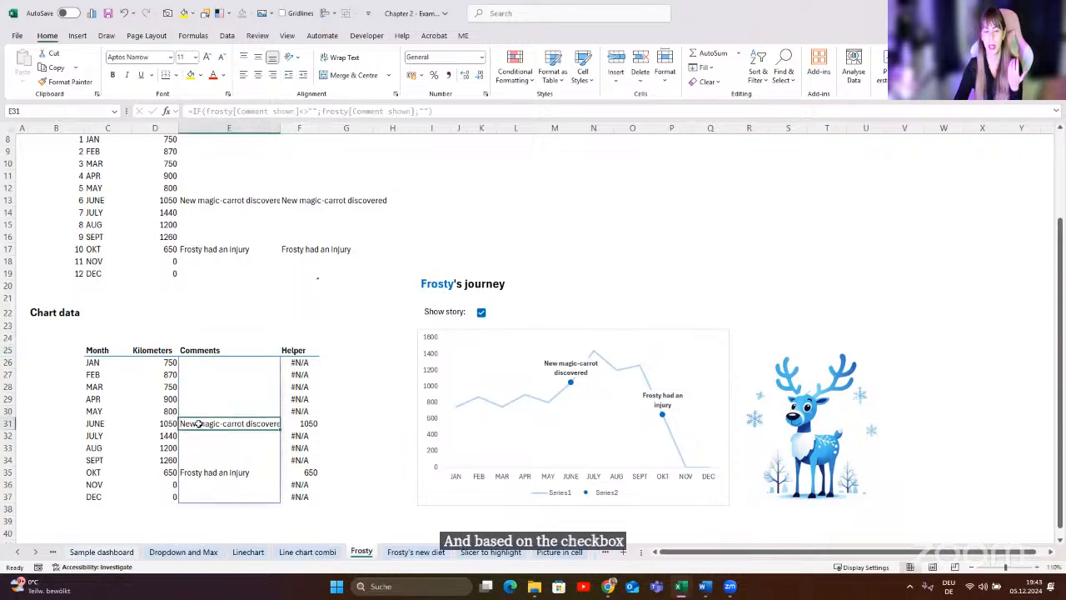
left_click(226, 364)
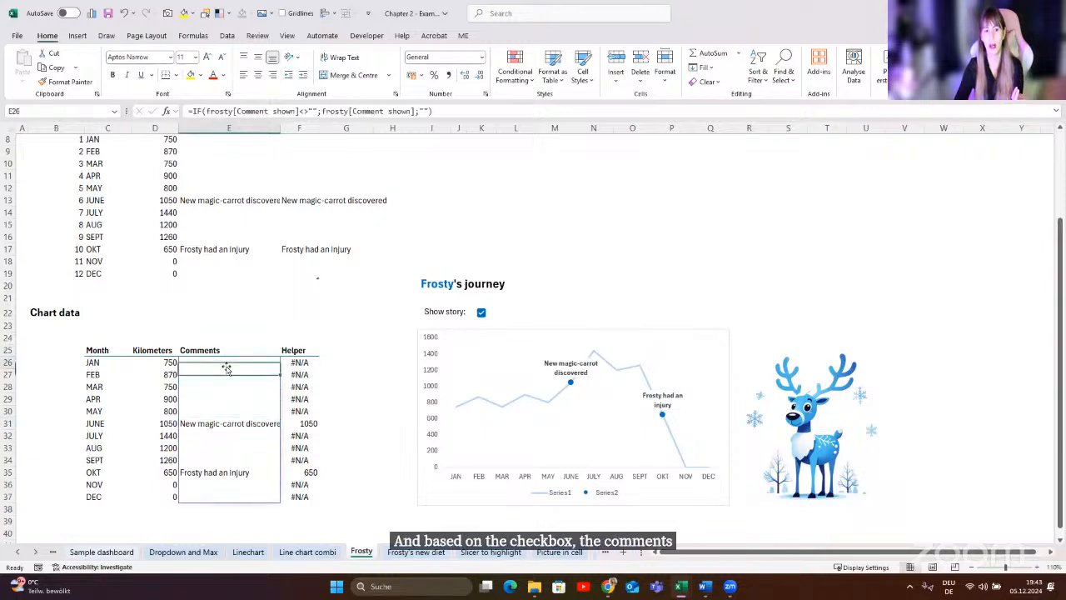
left_click(480, 312)
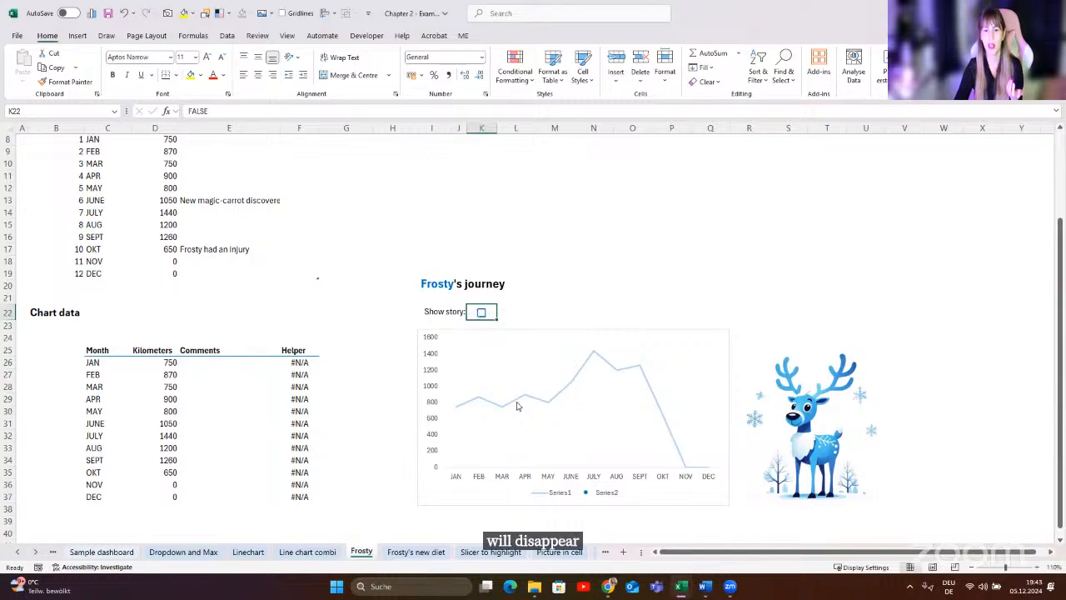
left_click(483, 315)
- Compare the labelled points in Frosty's journey chart with the June comment in E31
left_click(568, 493)
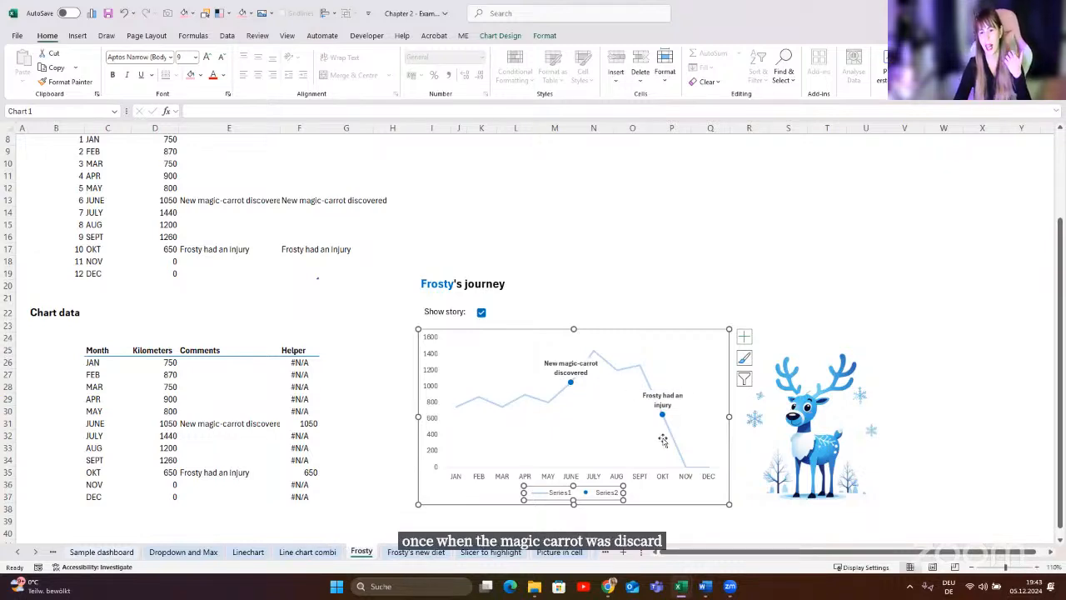
left_click(245, 427)
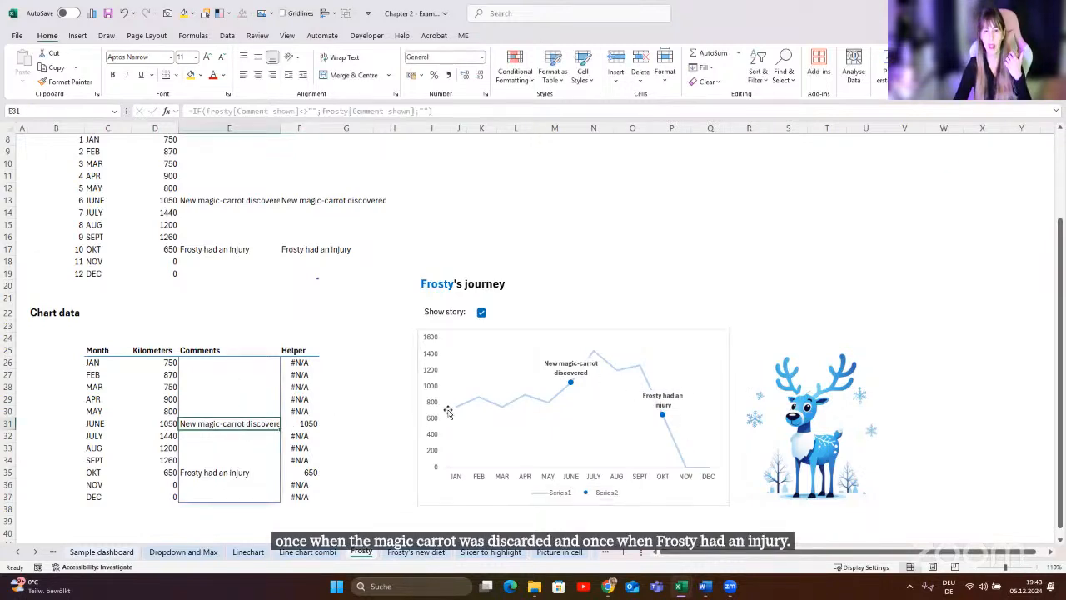
left_click(611, 327)
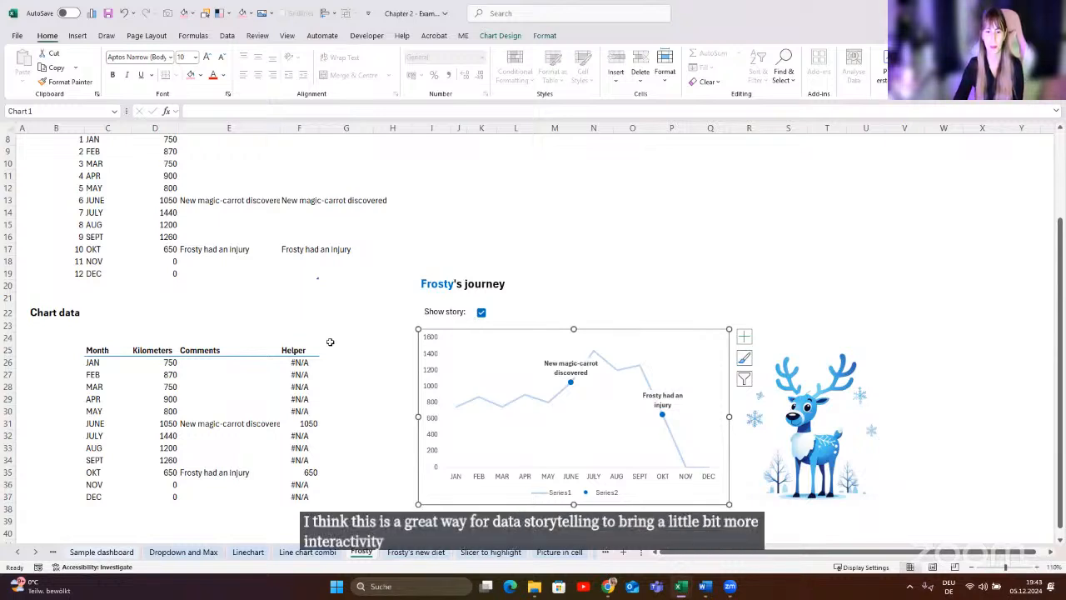
- Open the Frosty's new diet sheet and enlarge it to 100% to view its data and pie chart
left_click(35, 551)
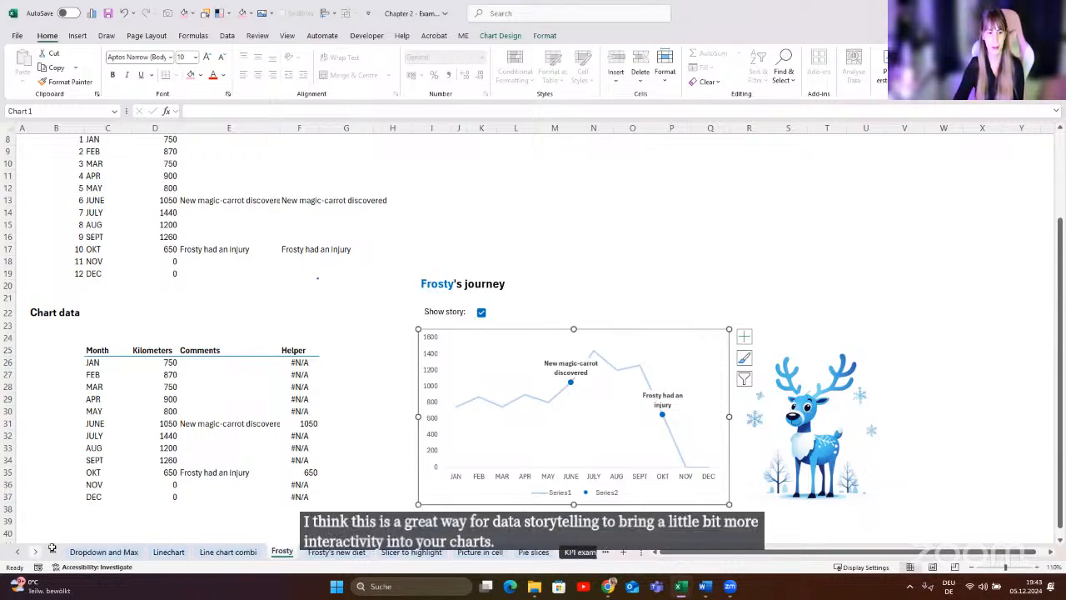
left_click(35, 551)
left_click(268, 552)
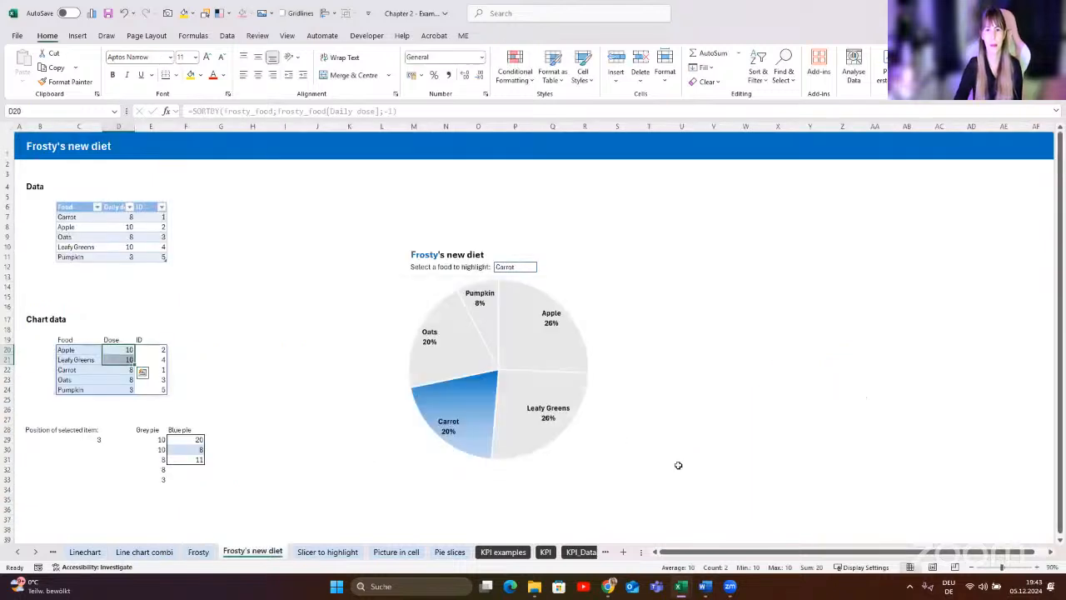
left_click(1036, 567)
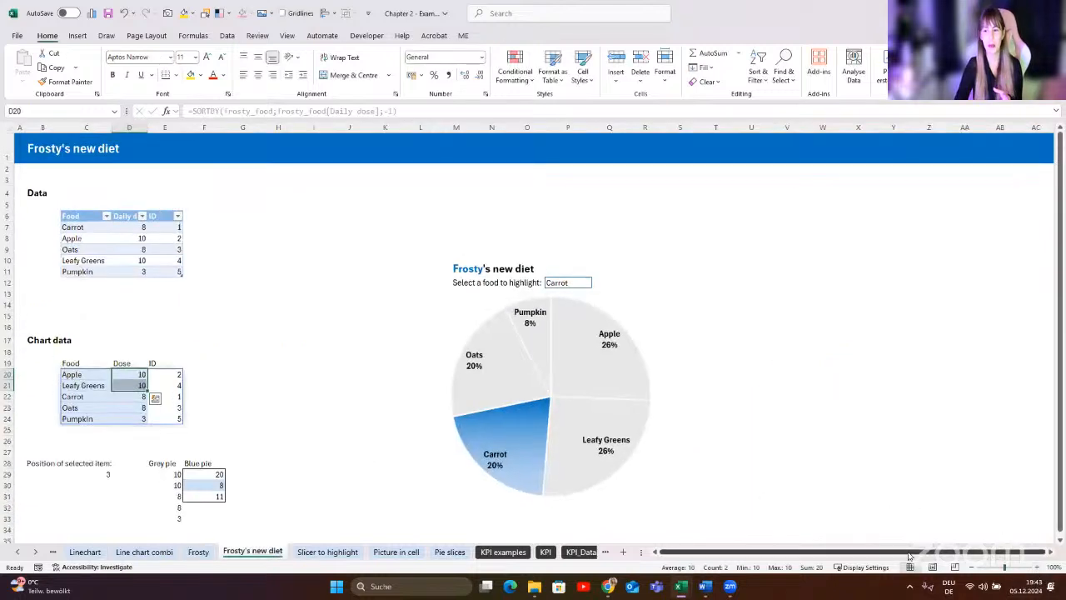
left_click_drag(909, 554, 881, 552)
scroll(445, 428, "down", 1)
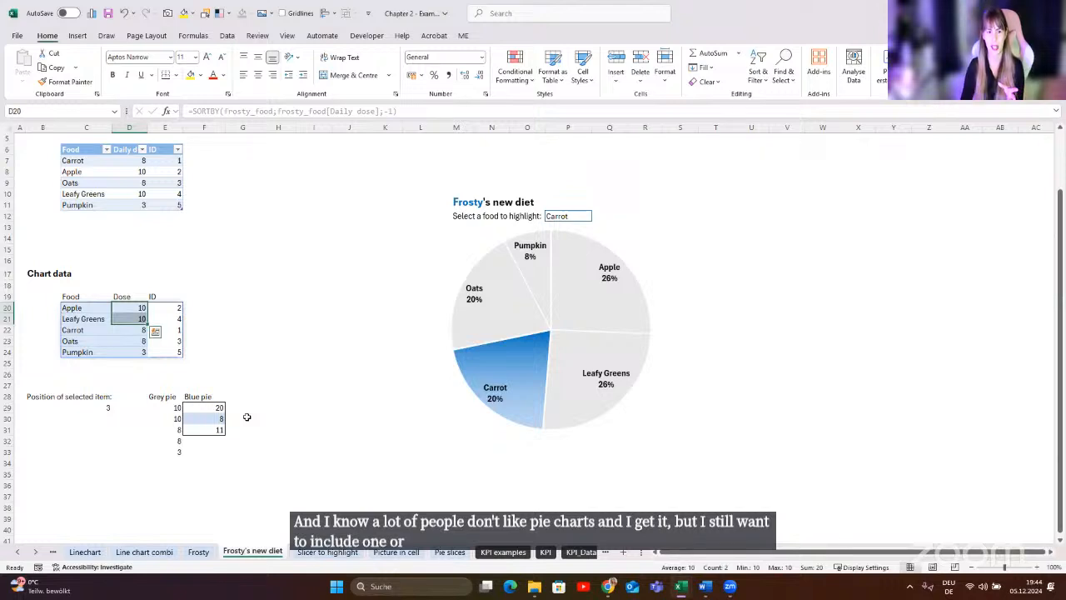
scroll(247, 417, "up", 2)
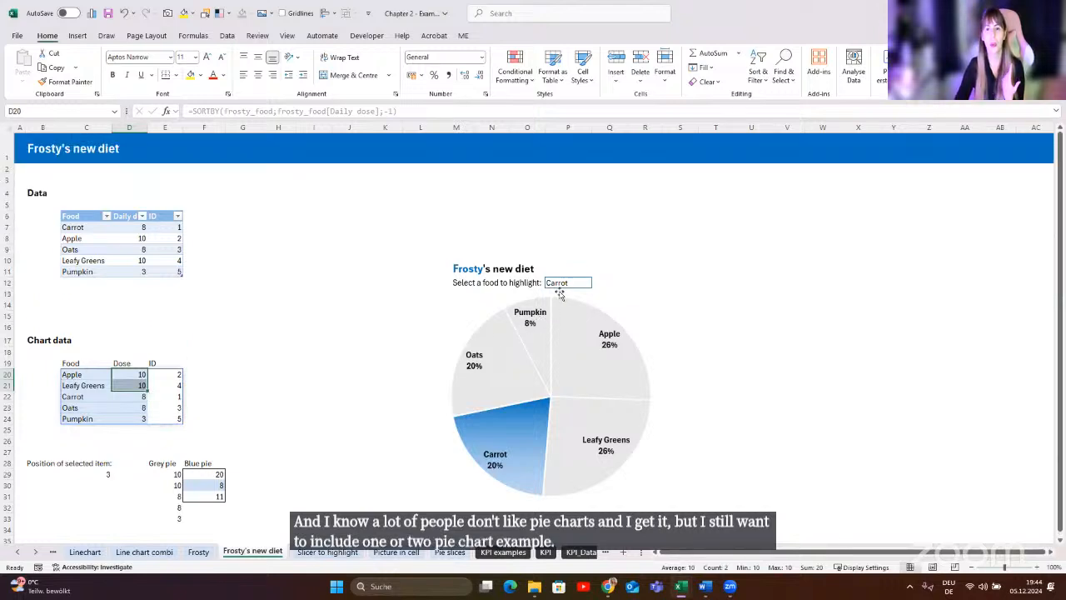
- Highlight Leafy Greens, Apple and finally Leafy Greens again in the pie chart using the food dropdown in P12
left_click(562, 284)
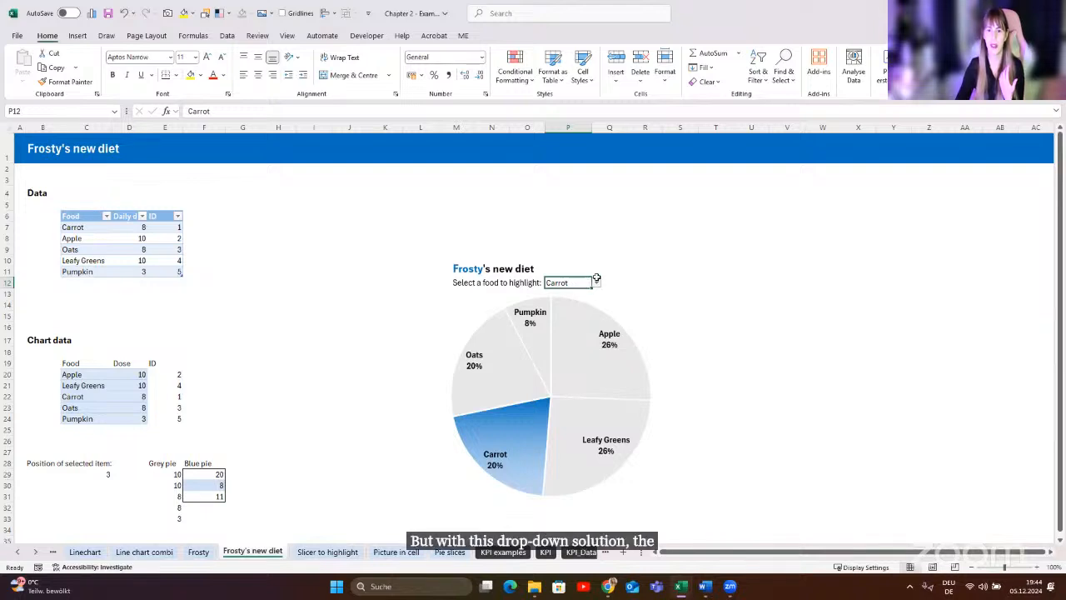
left_click(596, 282)
left_click(590, 303)
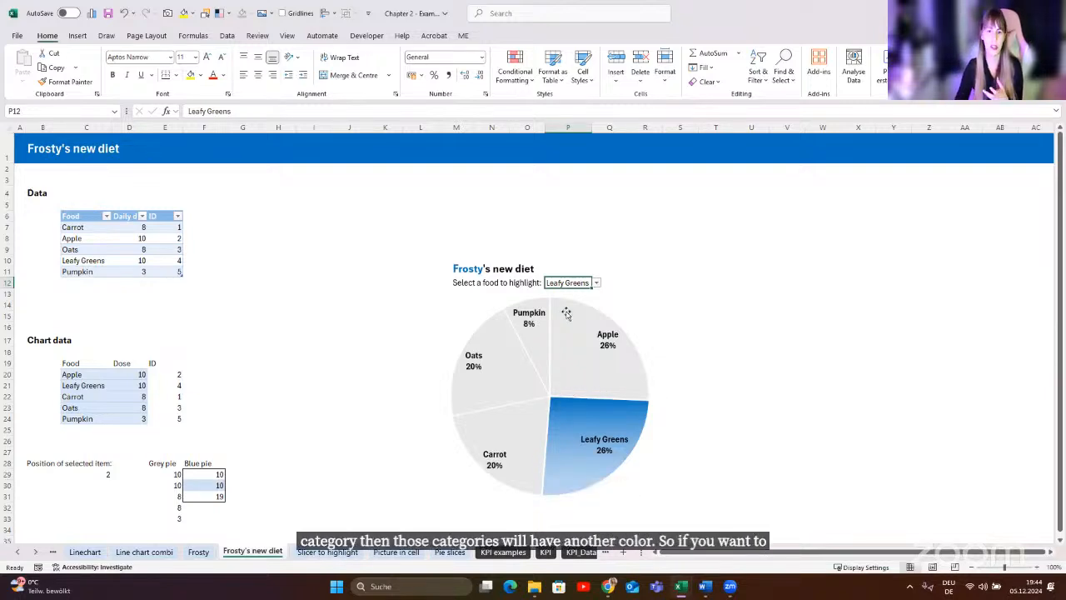
left_click(596, 283)
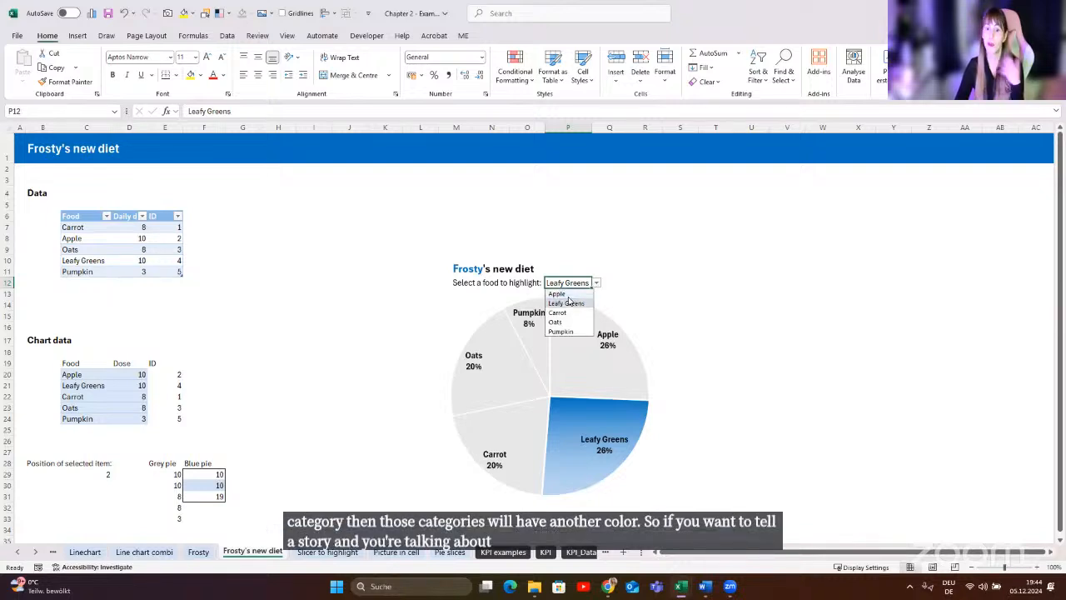
left_click(566, 295)
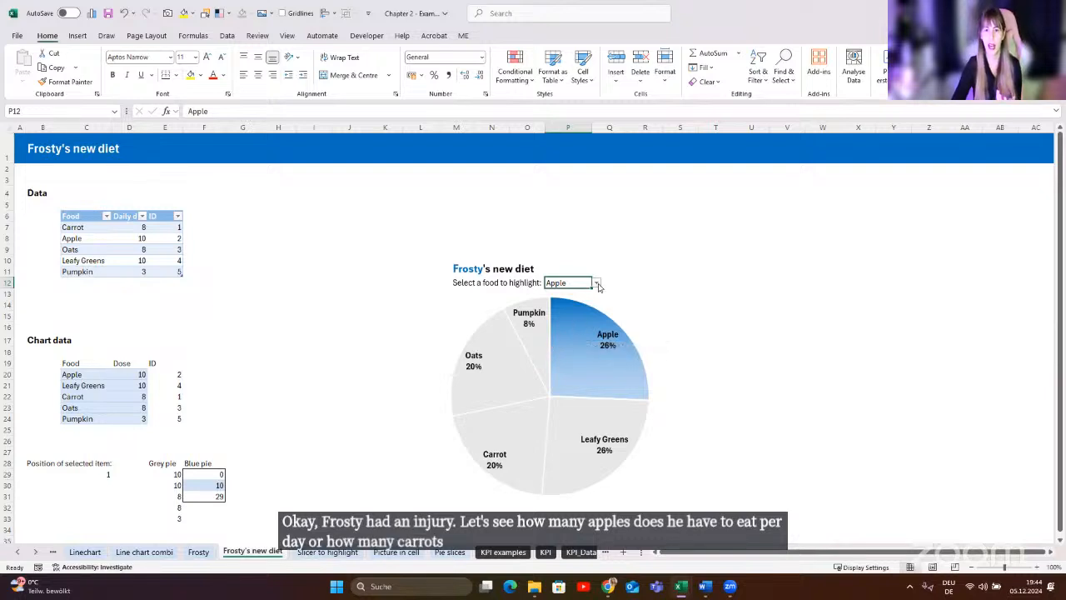
left_click(596, 283)
left_click(573, 303)
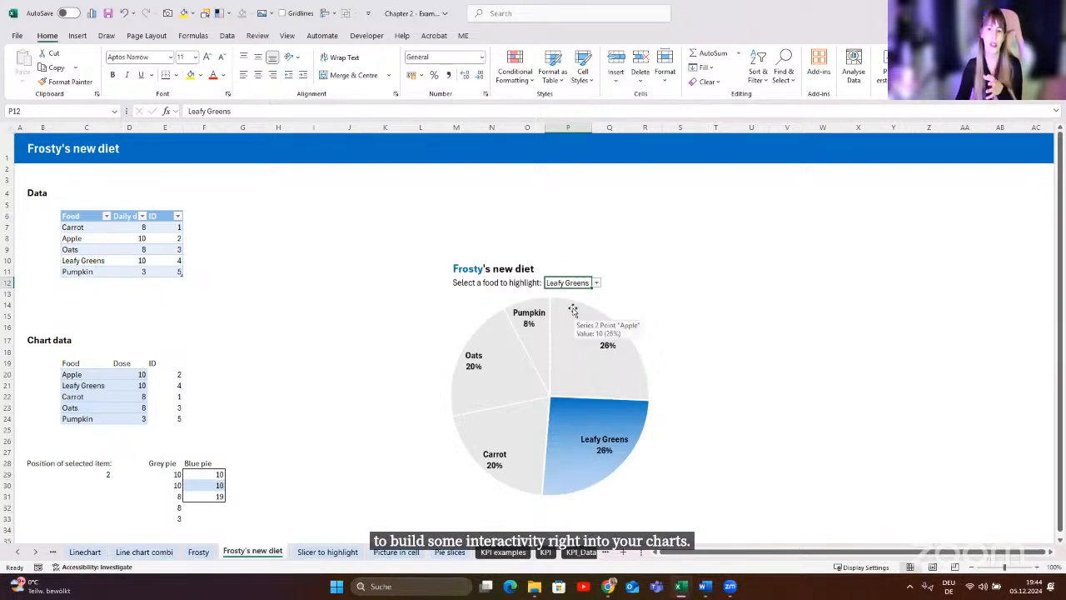
- Examine the first Blue pie formula in F29 of the chart data
left_click(77, 35)
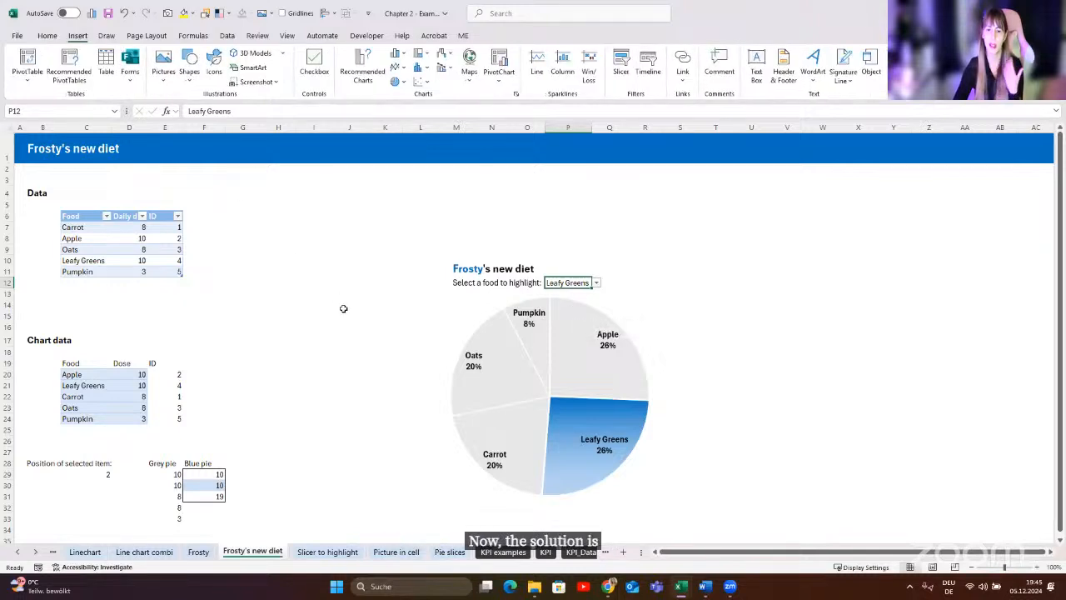
scroll(321, 495, "down", 1)
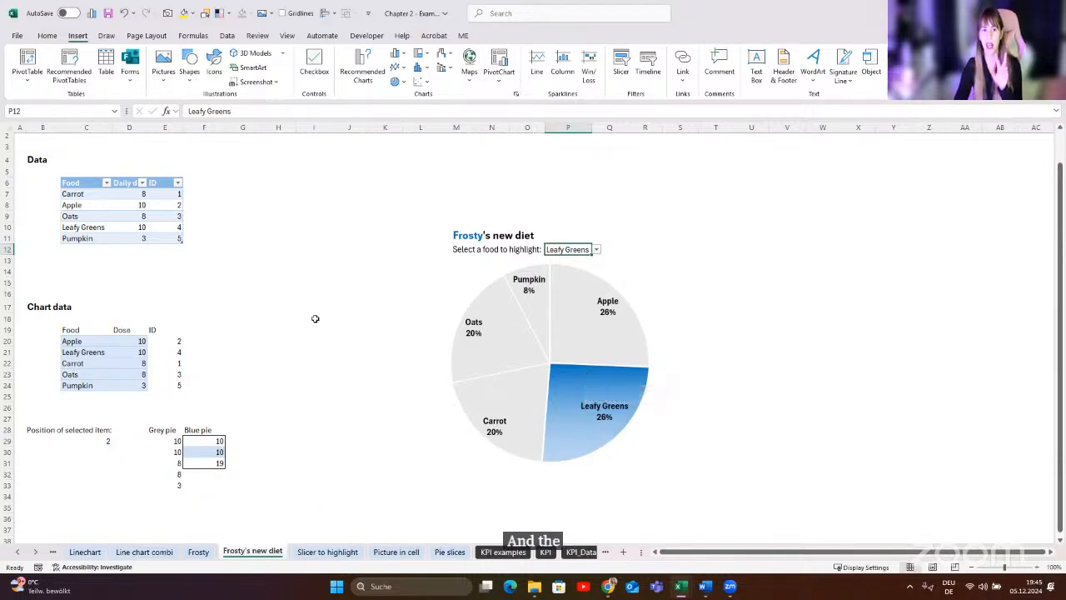
left_click(204, 441)
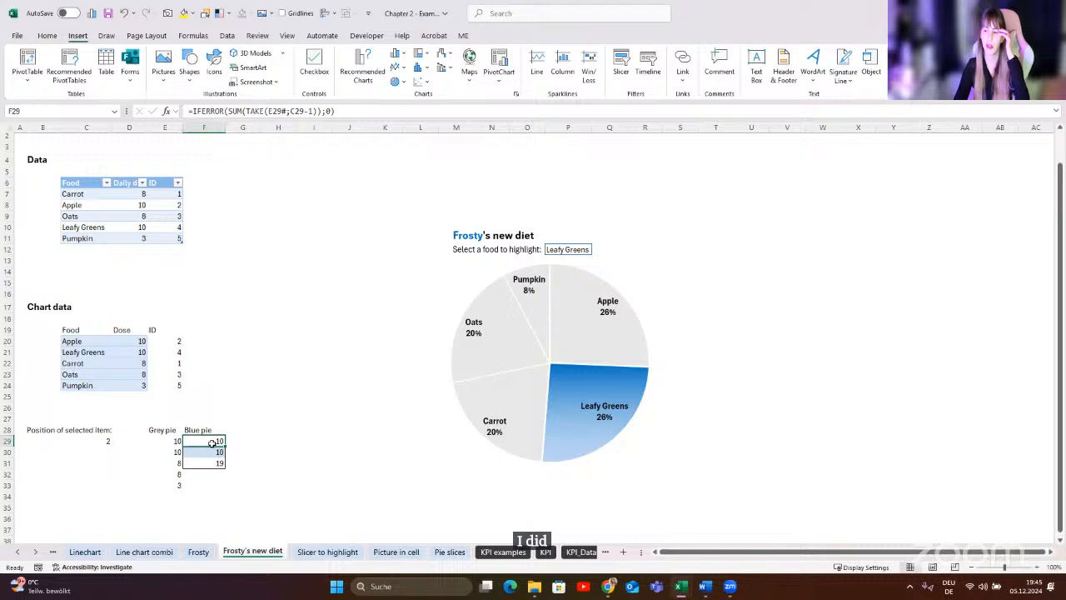
- Annotate the pie chart in red pen, outlining Apple as 1, numbering Leafy Greens 2, and outlining the remaining slices together as 3
left_click(105, 35)
left_click(131, 69)
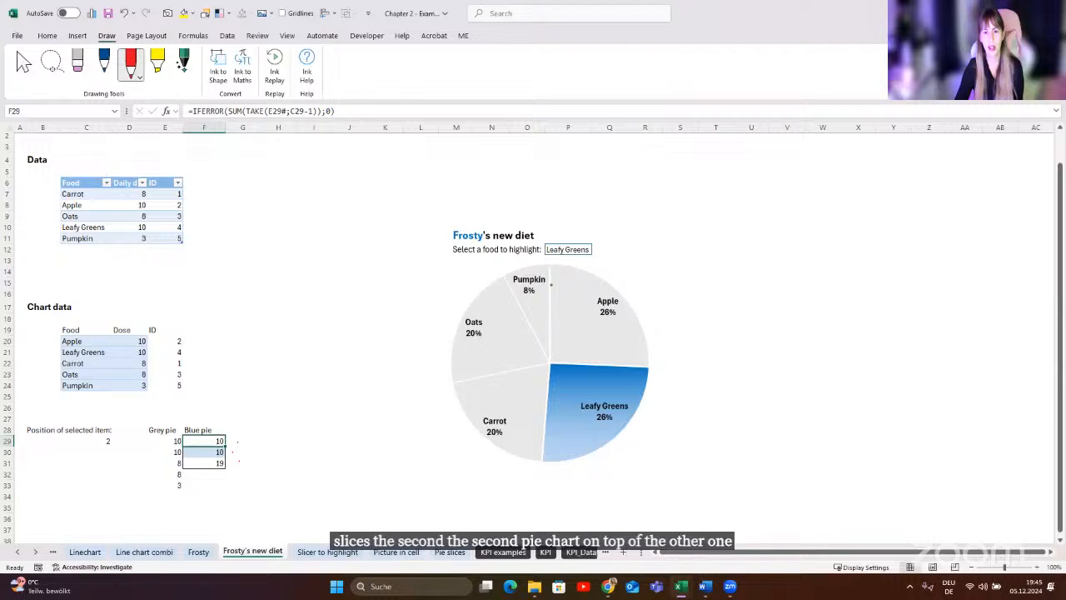
left_click_drag(550, 261, 550, 361)
left_click_drag(655, 351, 583, 265)
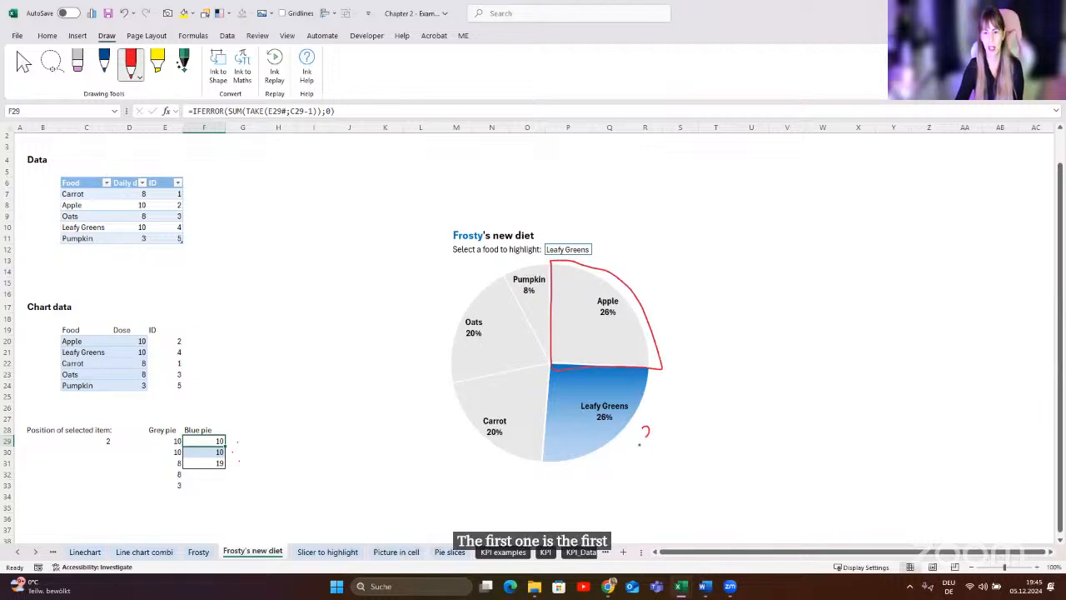
left_click_drag(641, 430, 660, 445)
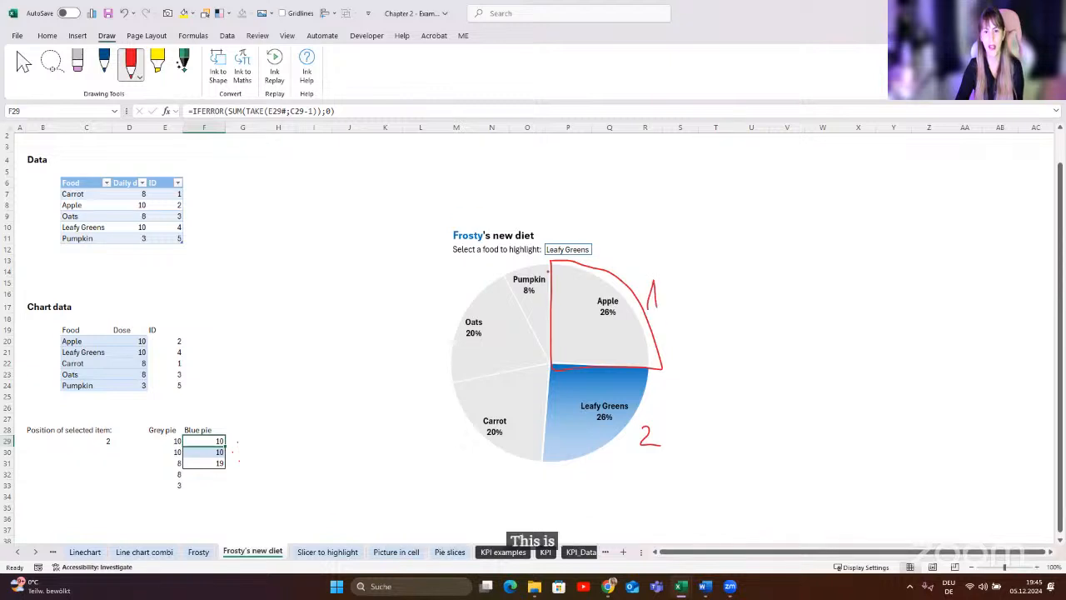
mouse_move(517, 261)
left_mouse_down()
mouse_move(462, 283)
mouse_move(450, 426)
mouse_move(500, 456)
mouse_move(540, 379)
mouse_move(545, 267)
left_mouse_up()
left_click_drag(399, 412, 422, 420)
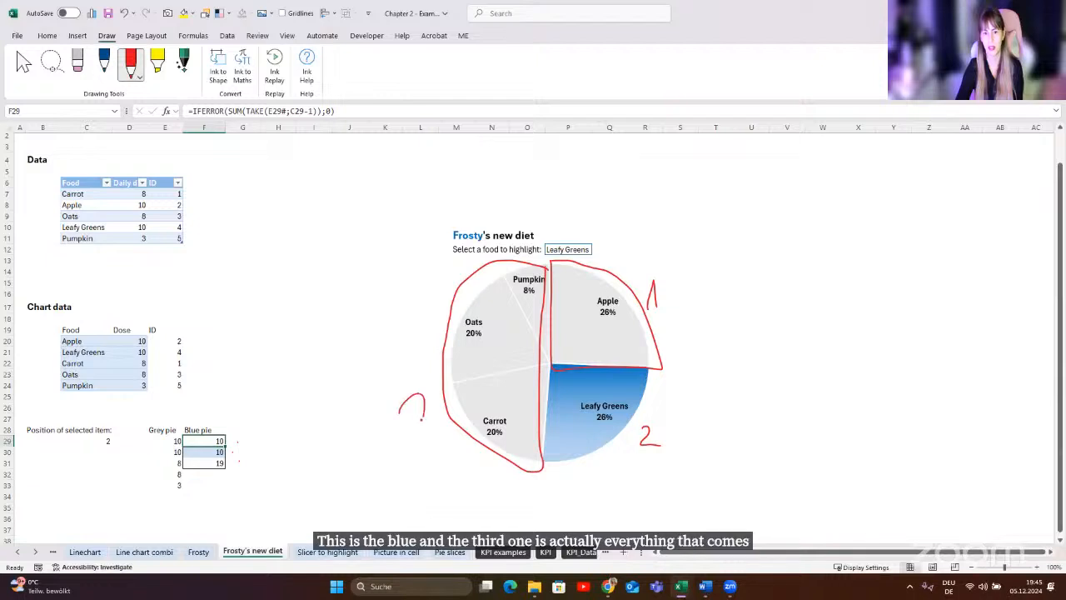
left_click(23, 64)
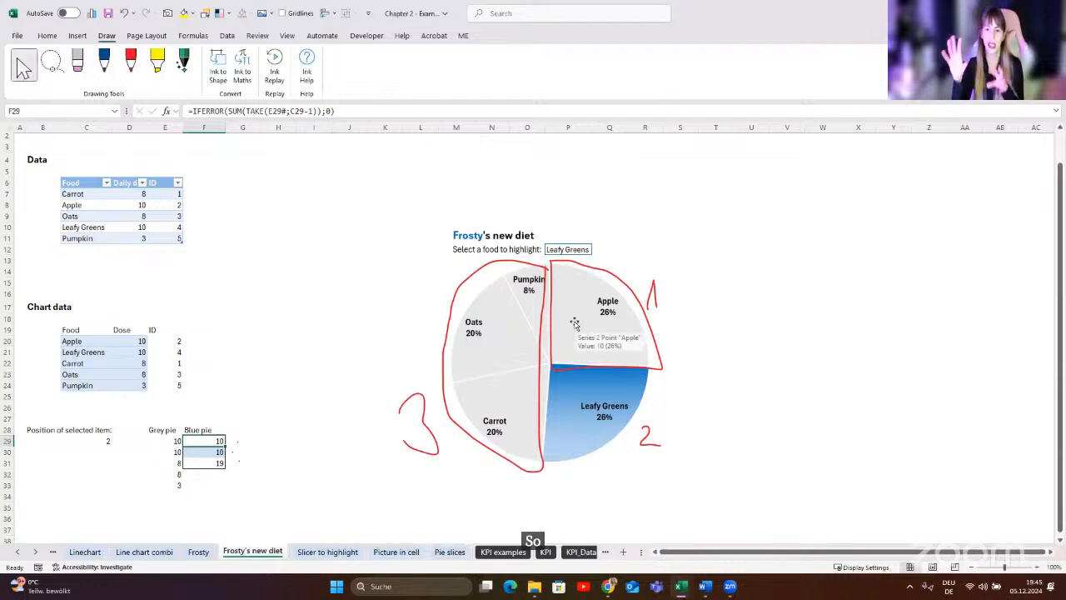
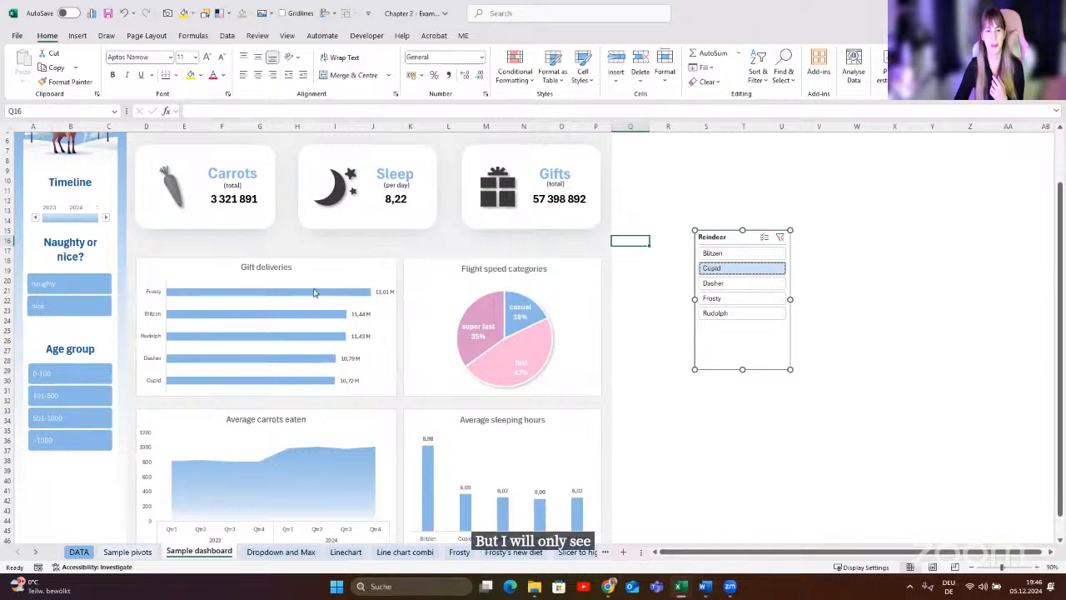
- Filter the Reindeer slicer on the sample dashboard to Blitzen and move the slicer closer to the dashboard
scroll(567, 256, "up", 2)
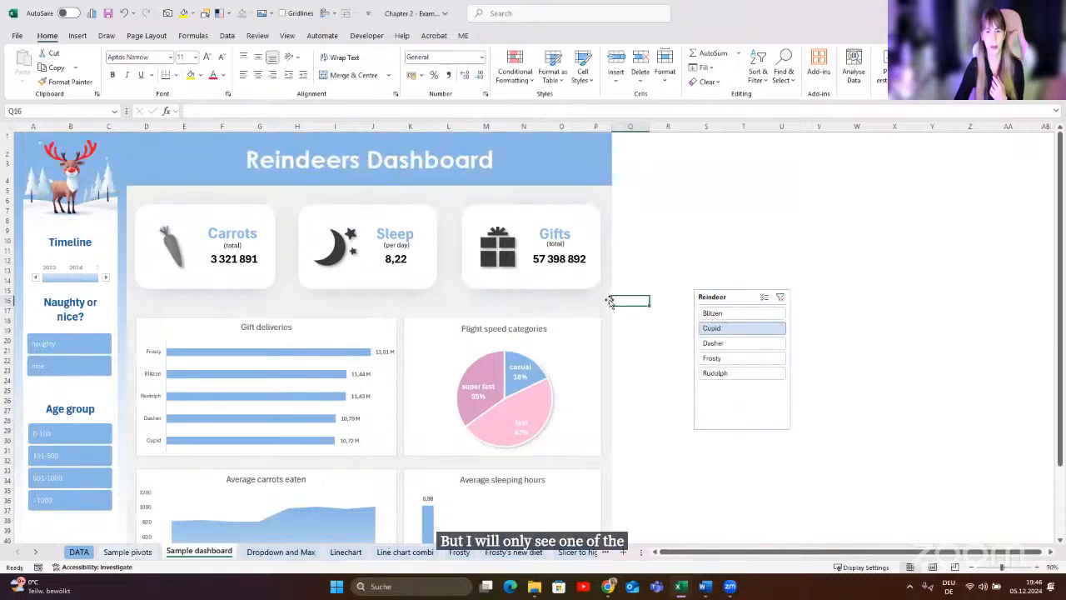
left_click(718, 313)
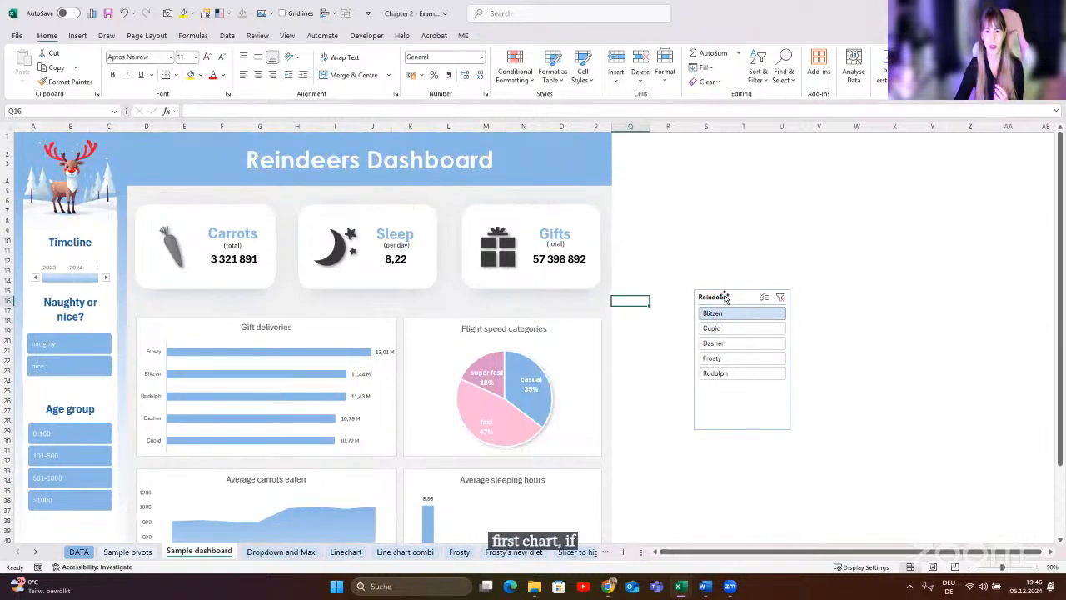
left_click_drag(725, 297, 681, 300)
- Connect the Reindeer slicer to the rd_carrots, rd_Carrots2, rd_deliveries, rd_gifts, rd_KPI3 and rd_sleep pivot tables as well
left_click(488, 35)
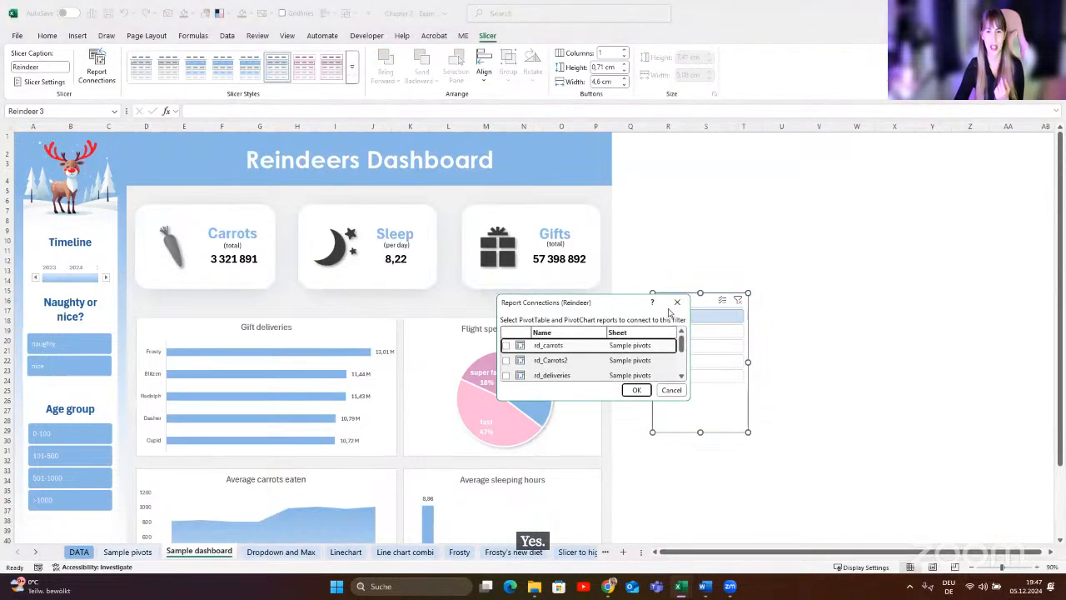
left_click_drag(685, 398, 749, 484)
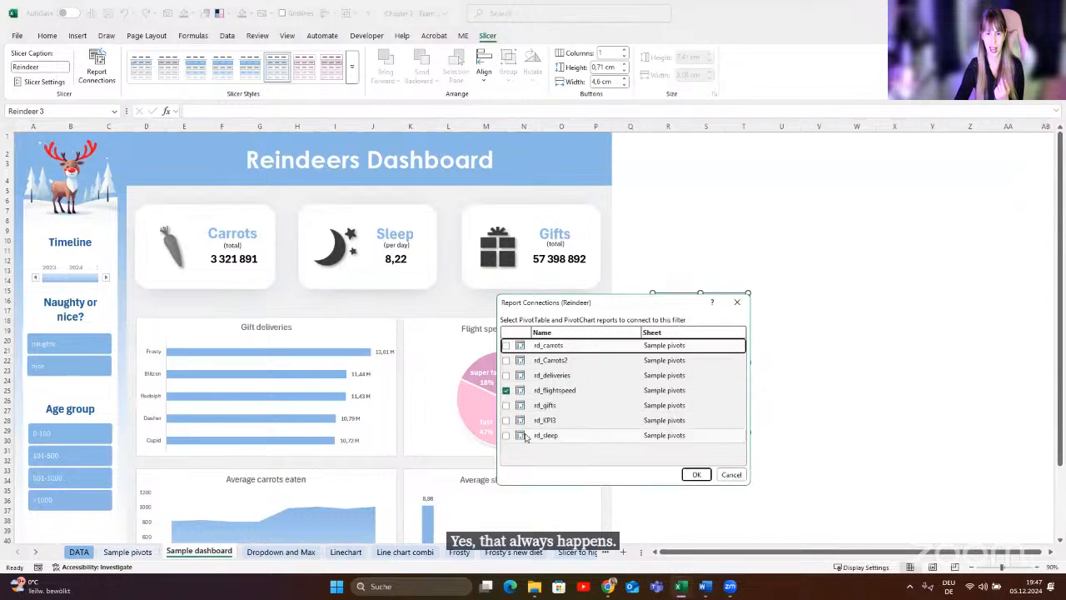
left_click(505, 434)
left_click(505, 420)
left_click(506, 404)
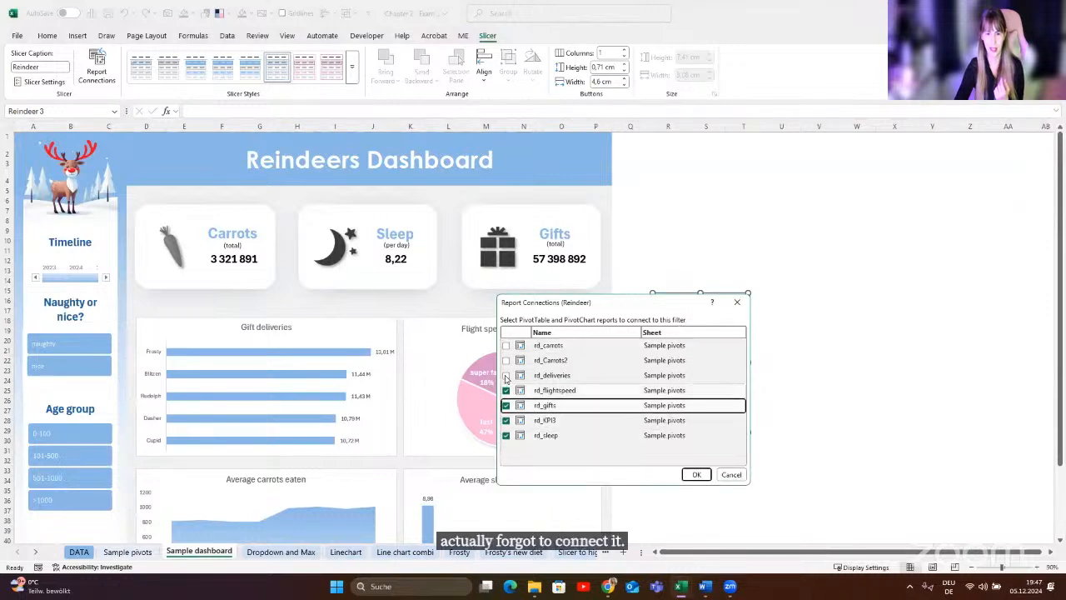
left_click(506, 375)
left_click(505, 360)
left_click(506, 345)
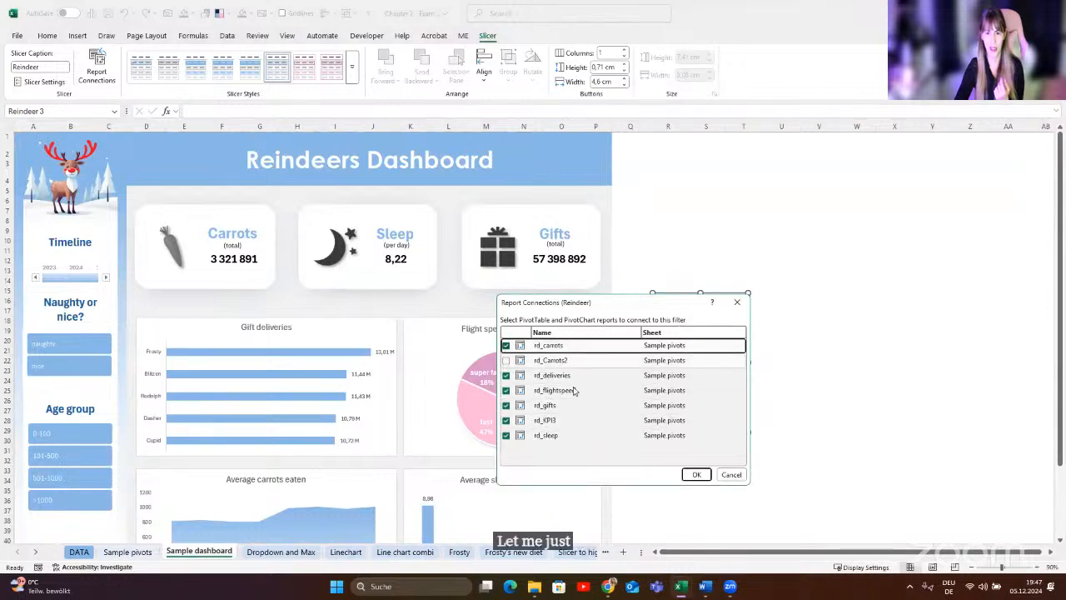
left_click(505, 359)
left_click(696, 474)
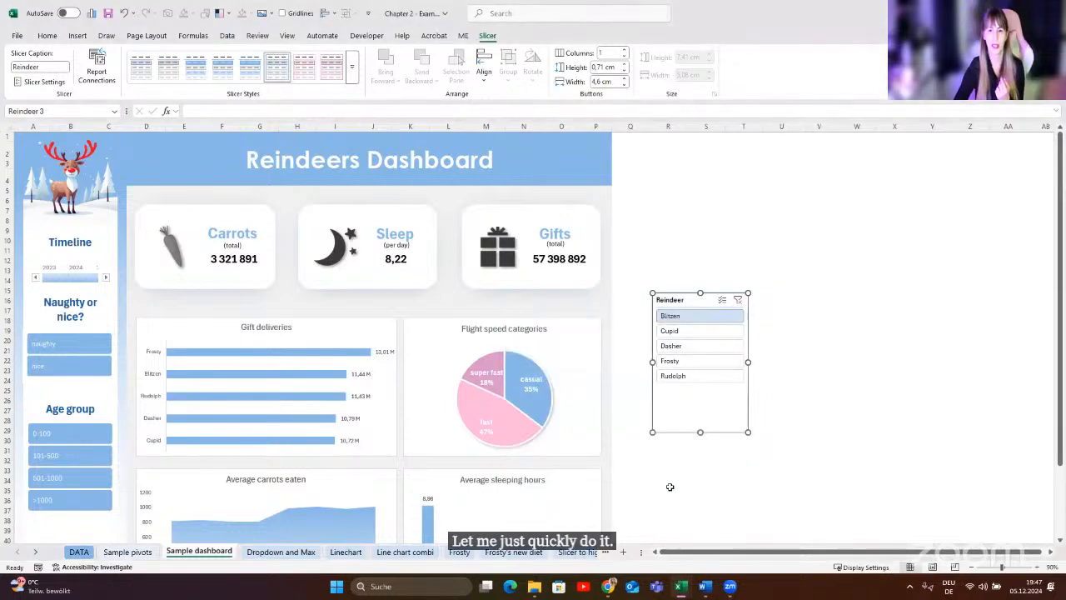
left_click(670, 488)
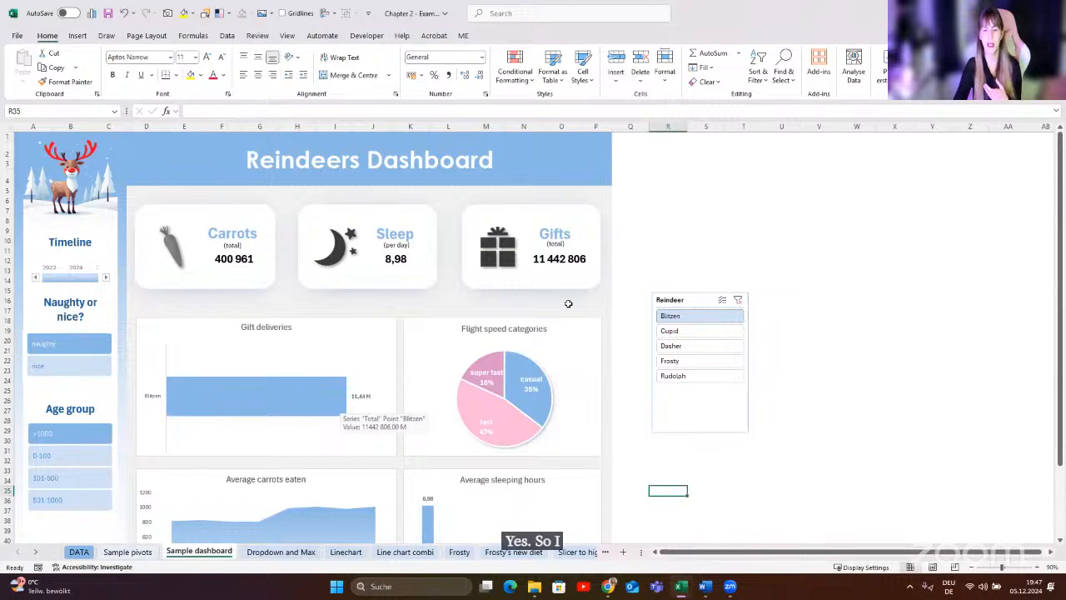
- Filter the whole dashboard to Cupid, Dasher and finally Frosty with the Reindeer slicer
left_click(701, 325)
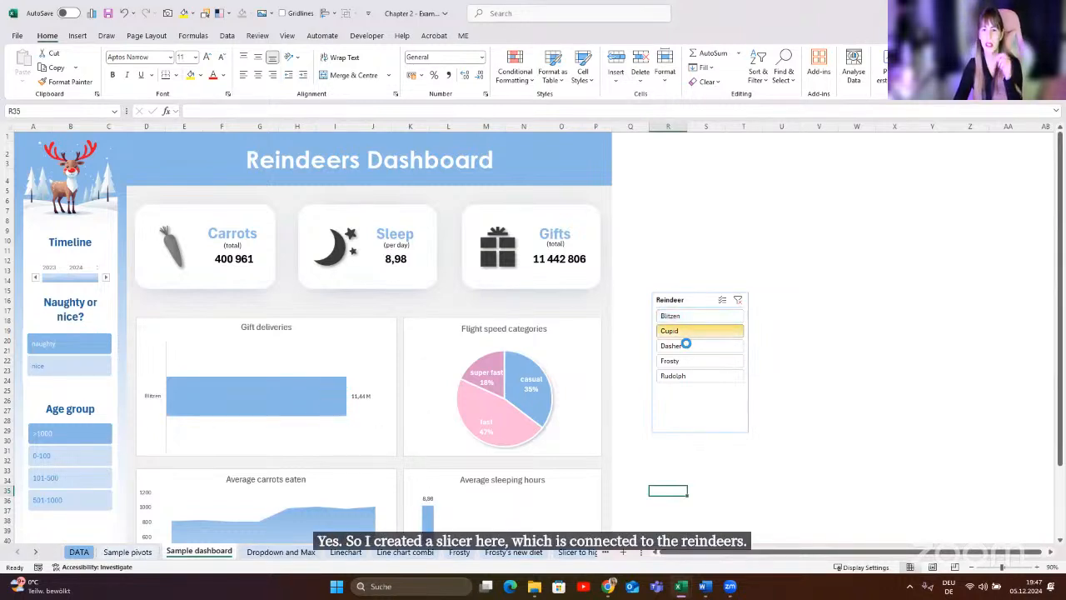
left_click(682, 346)
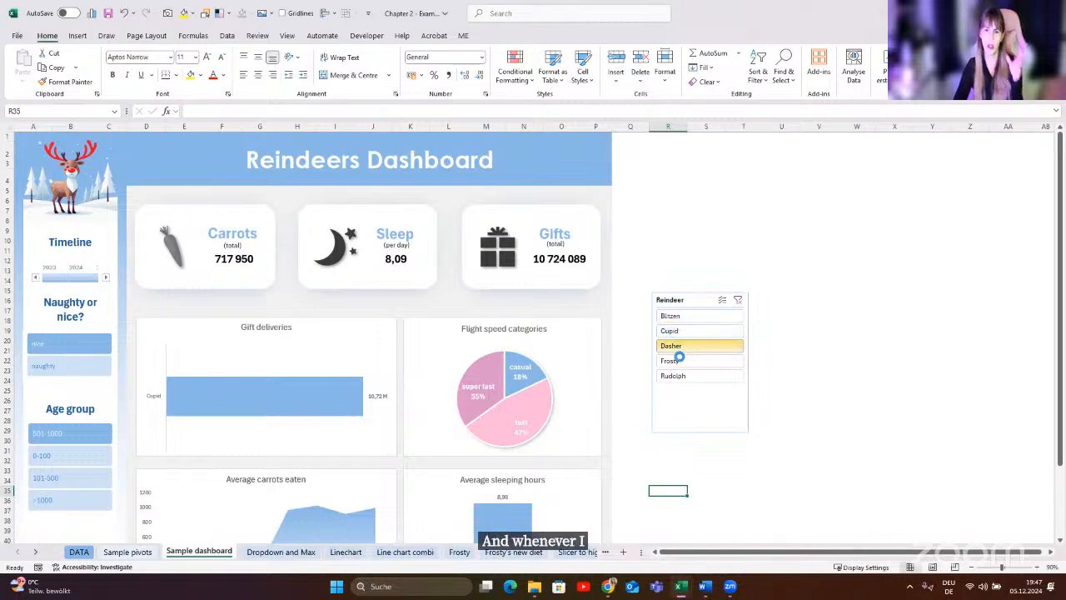
left_click(676, 359)
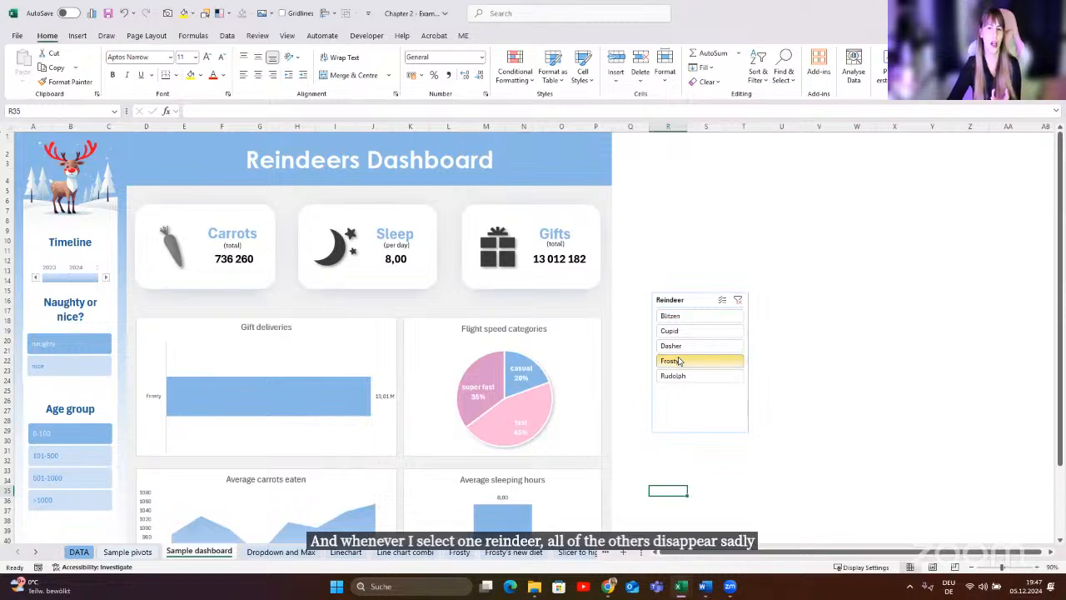
left_click(738, 301)
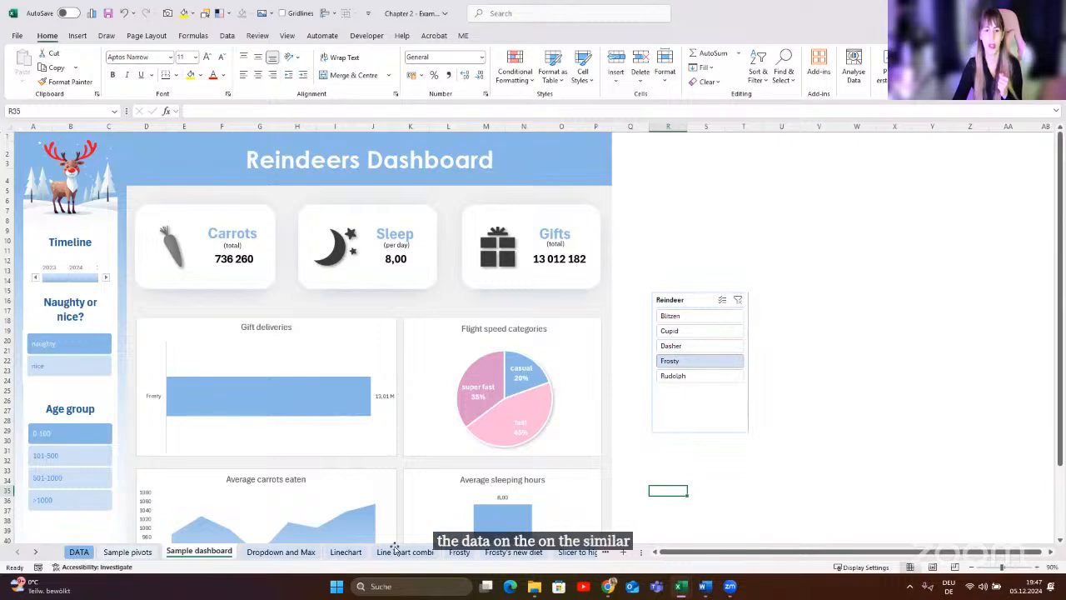
- Open the Slicer to highlight sheet and highlight Blitzen, Cupid and finally Dasher in the bar chart using its slicer
left_click(514, 551)
left_click(574, 551)
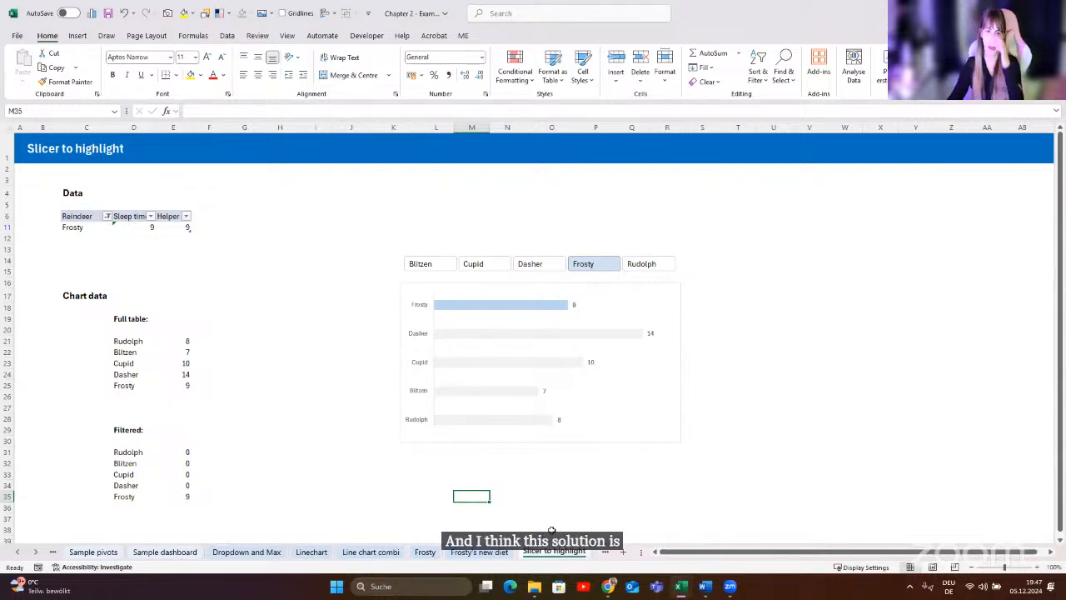
left_click(433, 263)
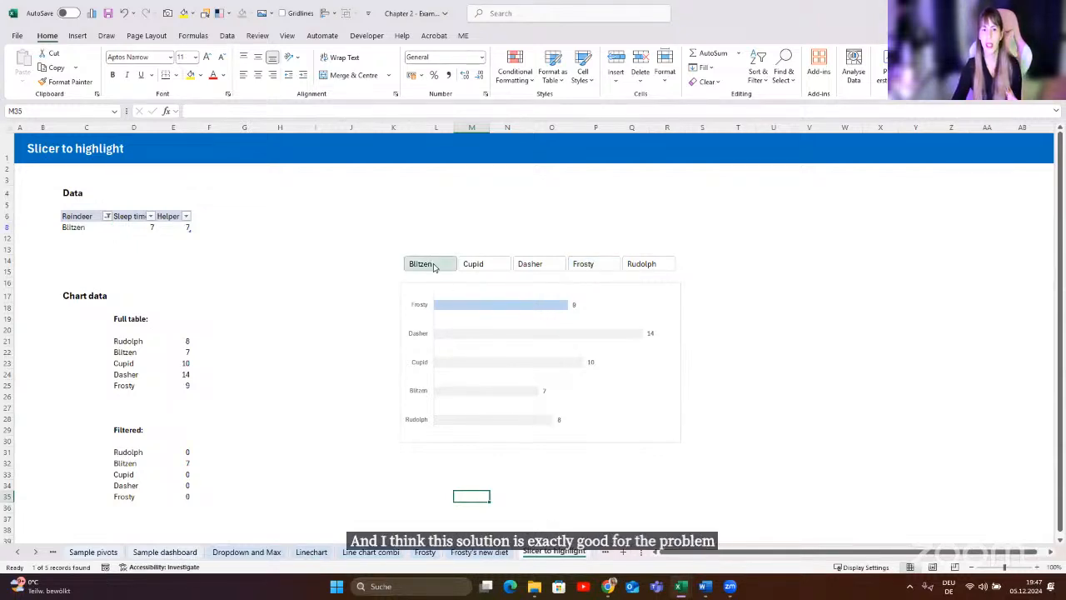
left_click(481, 269)
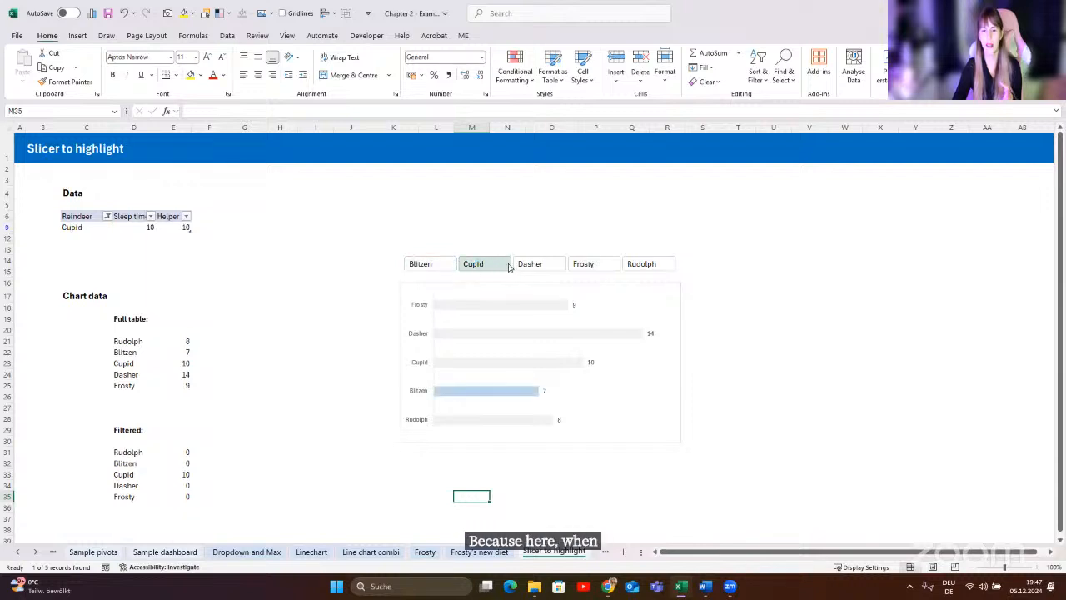
left_click(537, 265)
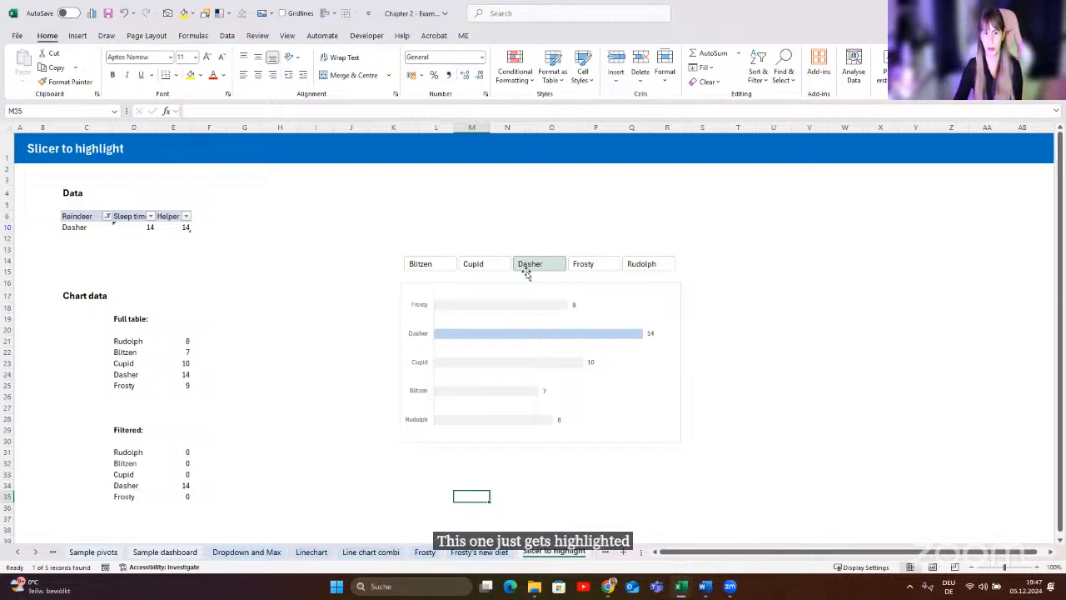
- Examine the CHOOSECOLS formulas behind the Full table and Filtered chart data, including Dasher's filtered row
scroll(319, 366, "down", 1)
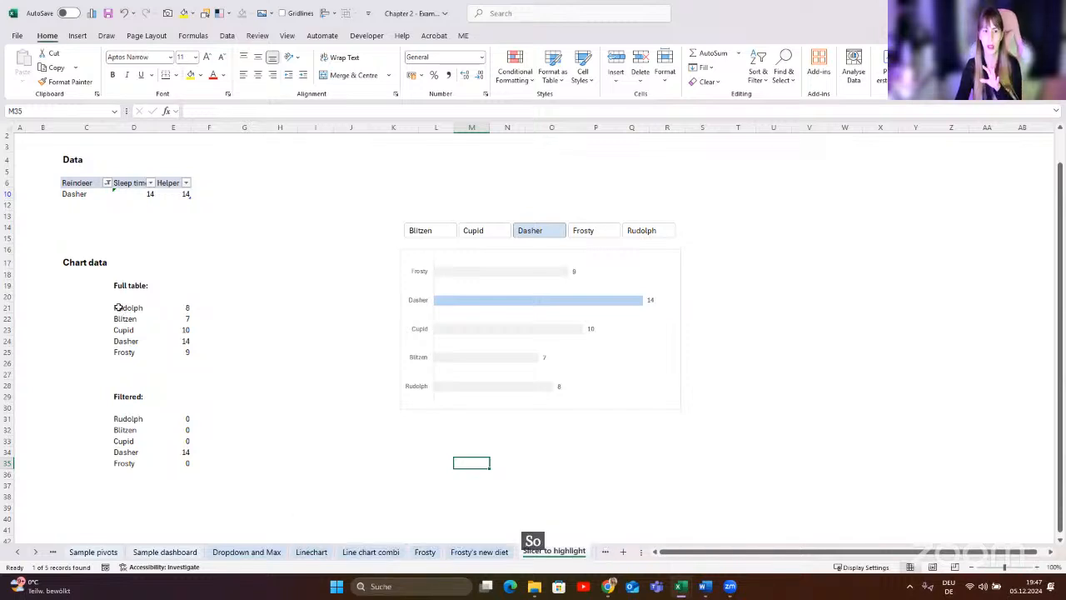
left_click_drag(127, 310, 184, 352)
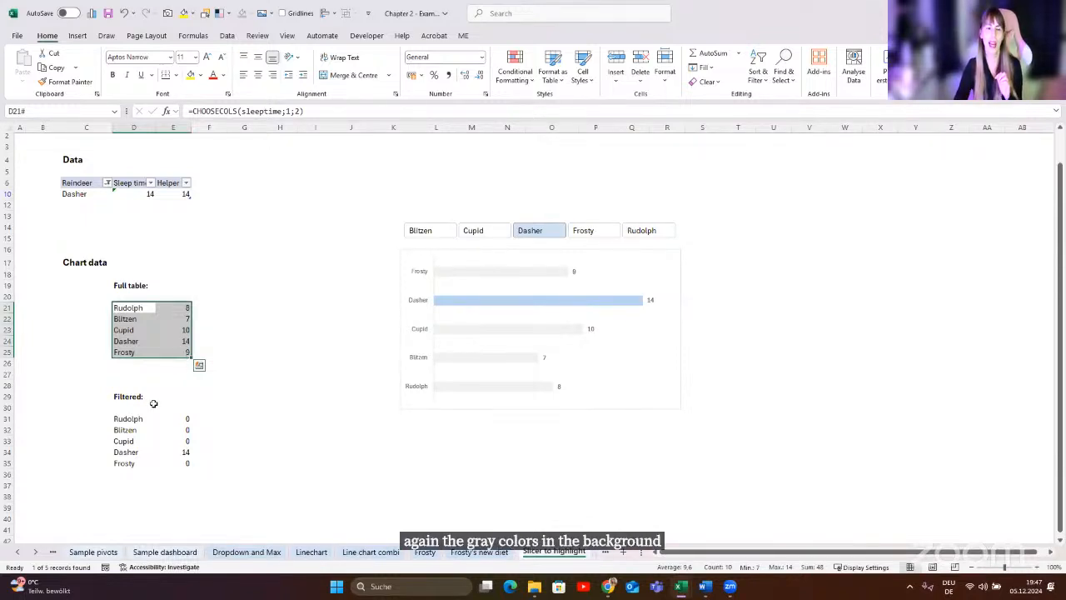
left_click(125, 419)
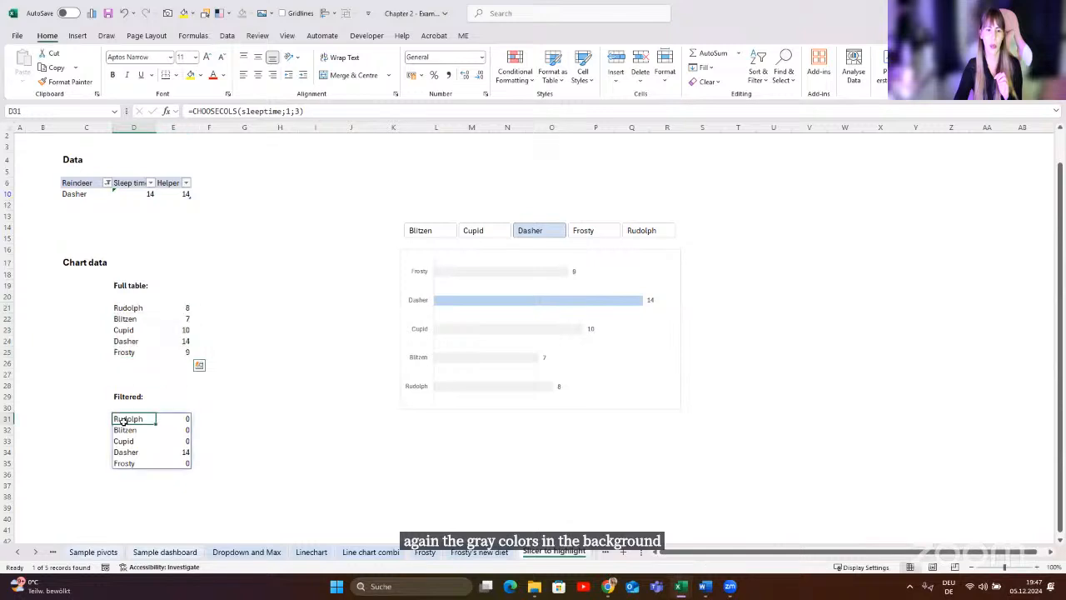
left_click(172, 419)
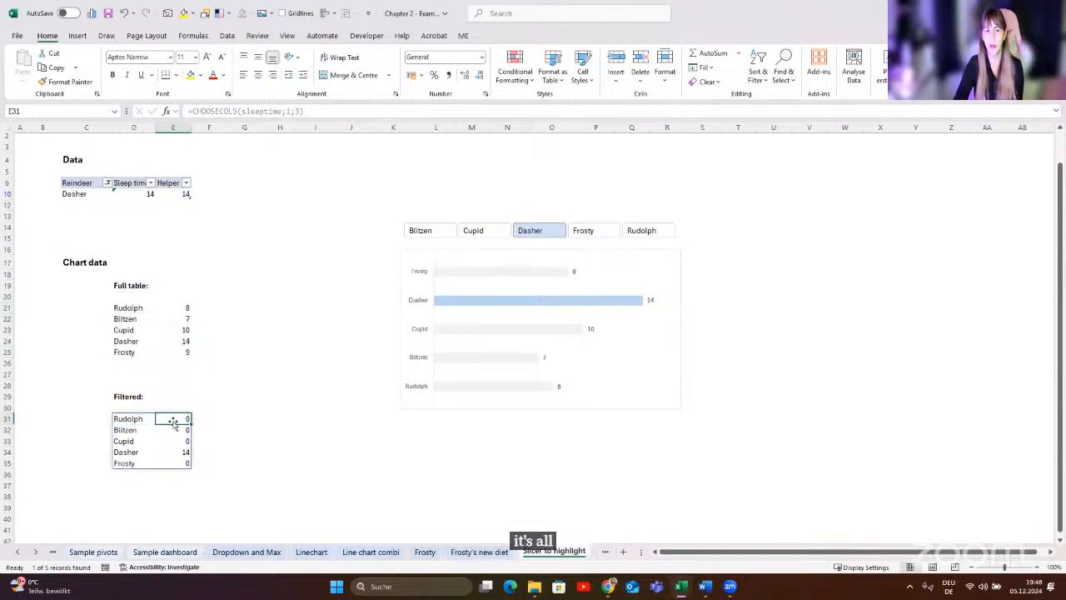
left_click(127, 453)
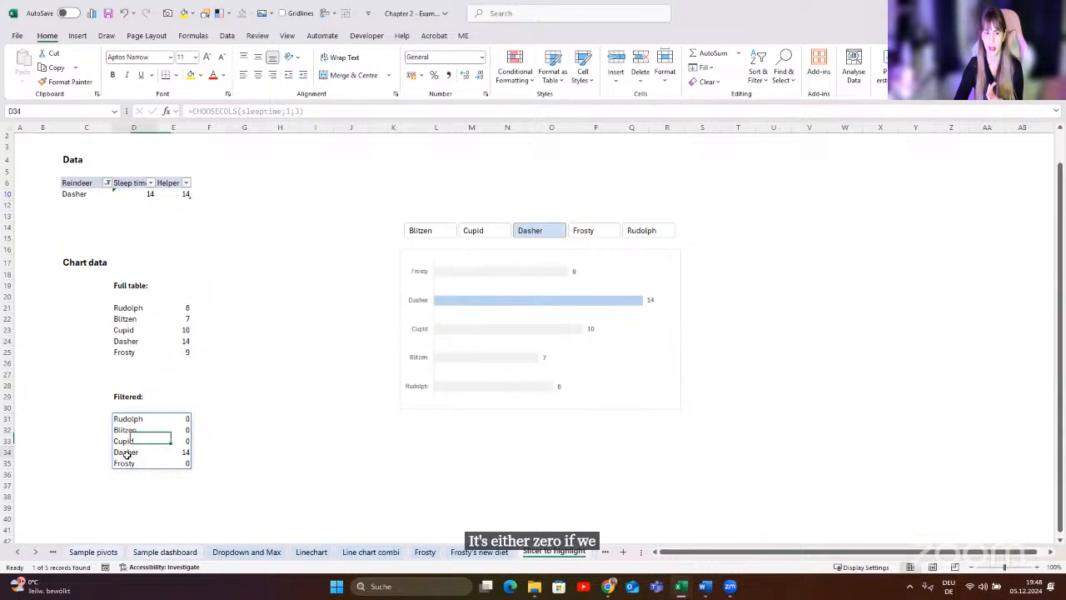
left_click_drag(158, 456, 183, 453)
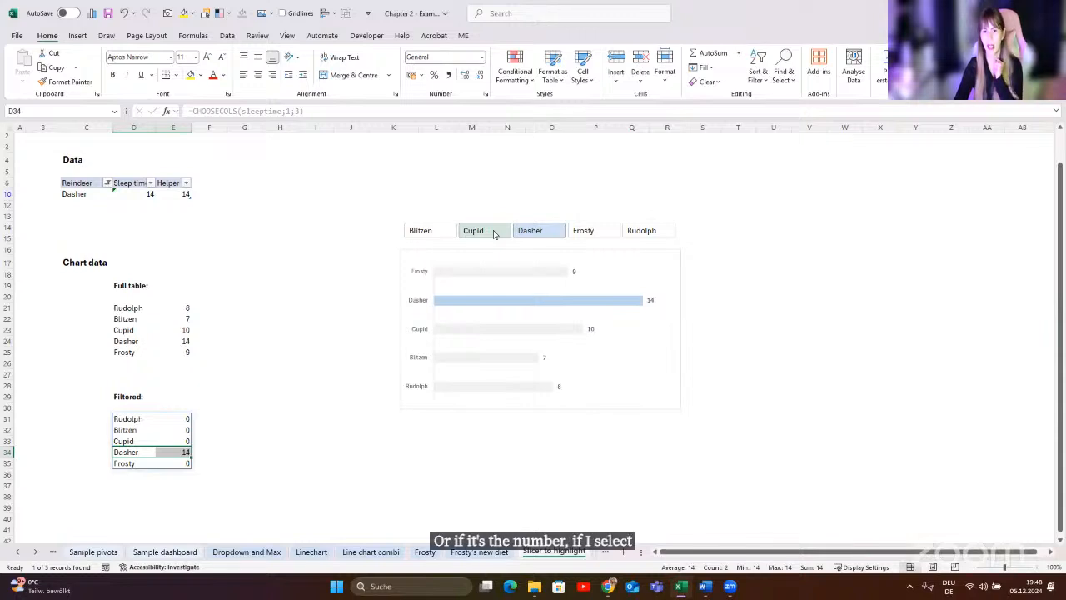
- Highlight Blitzen in the bar chart with the slicer and check the Filtered values and their formula in D31
left_click(429, 227)
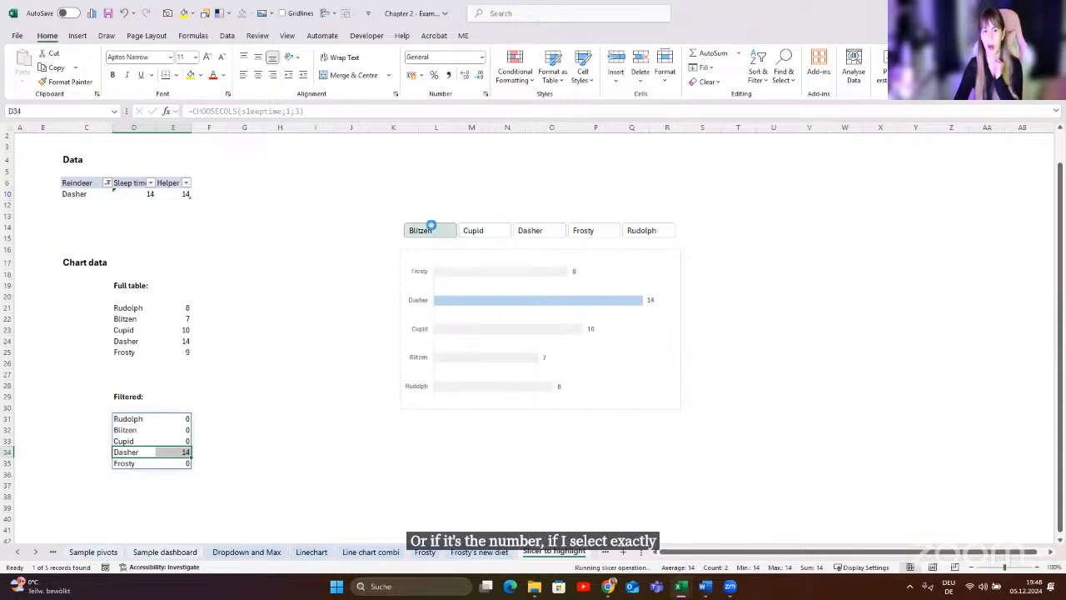
left_click(388, 246)
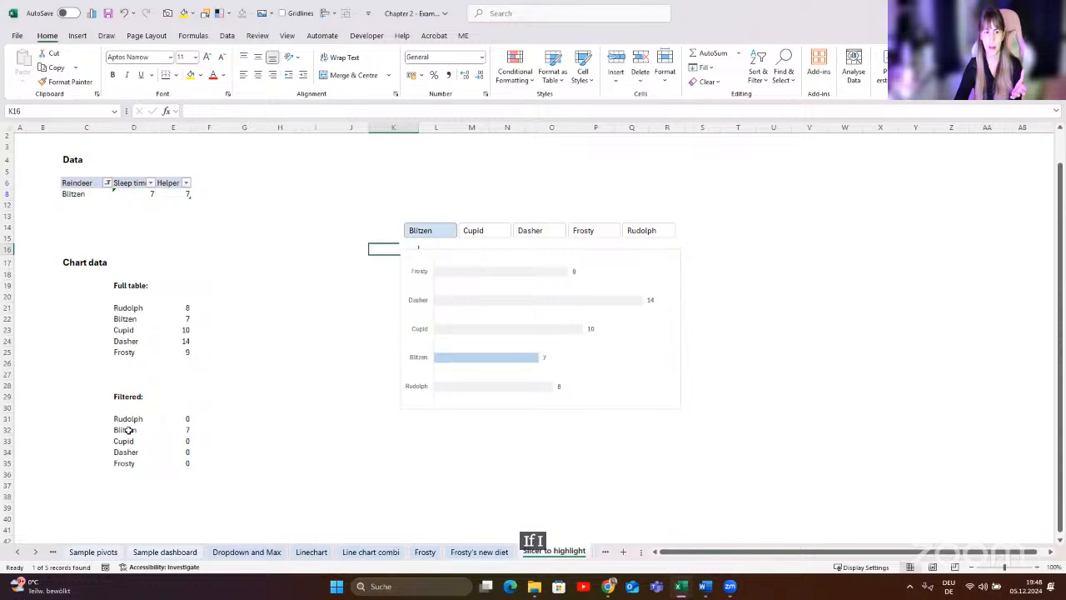
left_click_drag(129, 431, 181, 462)
left_click(181, 462)
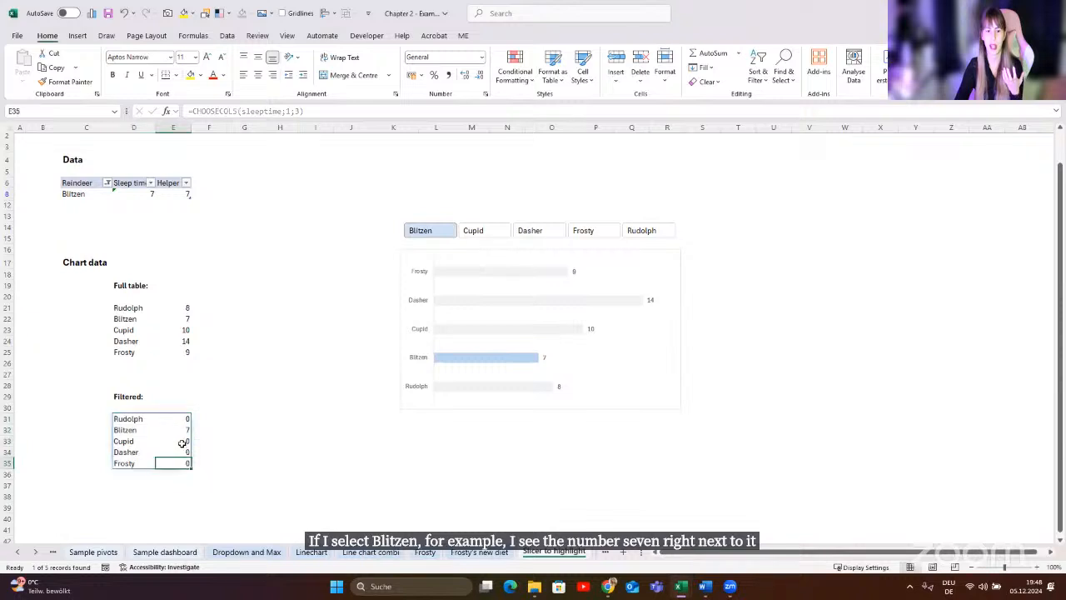
left_click(244, 363)
left_click(120, 421)
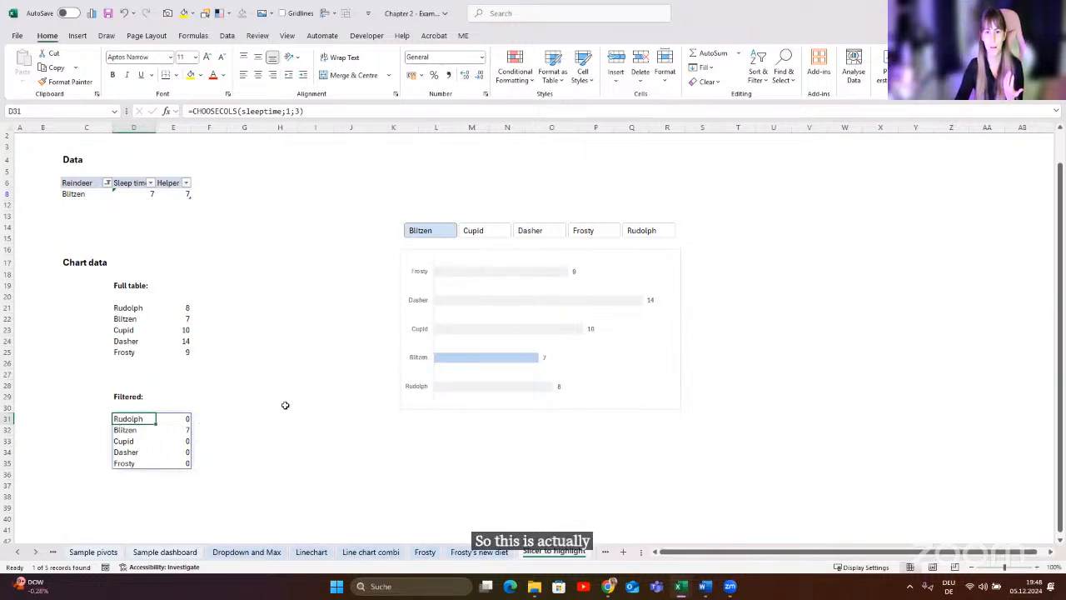
- Examine the slicer's source table, including Blitzen's row and the Helper column formula in E8
scroll(250, 383, "up", 1)
left_click(103, 226)
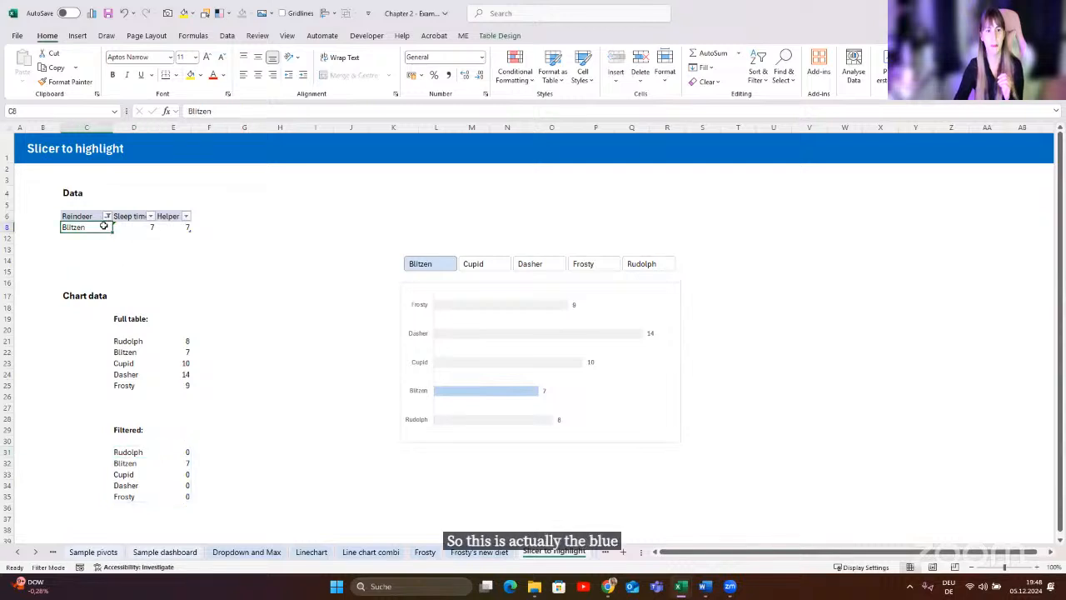
left_click(454, 248)
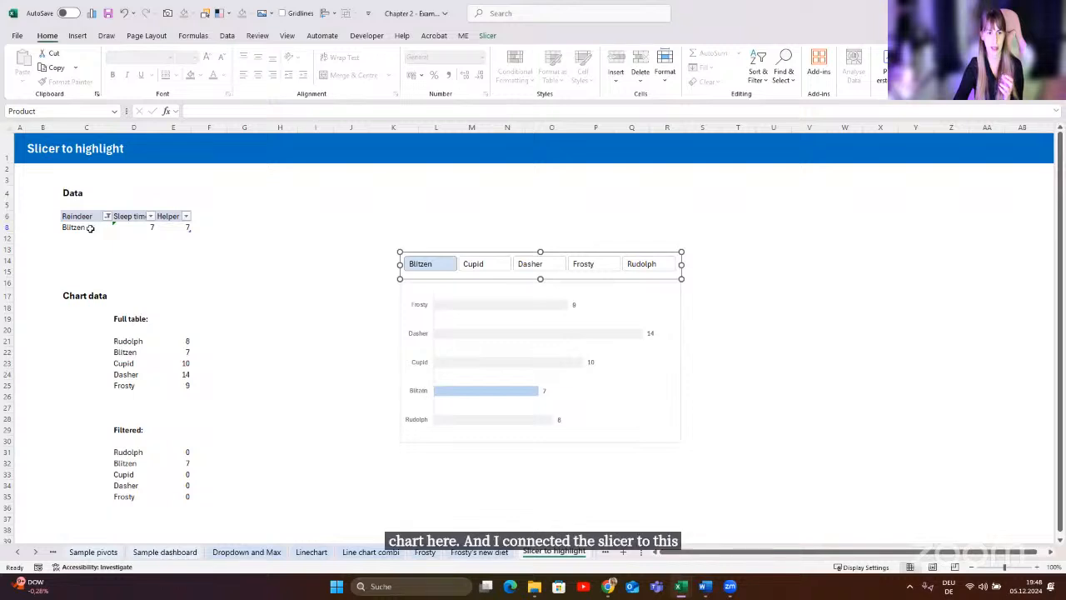
left_click(91, 226)
left_click(171, 223)
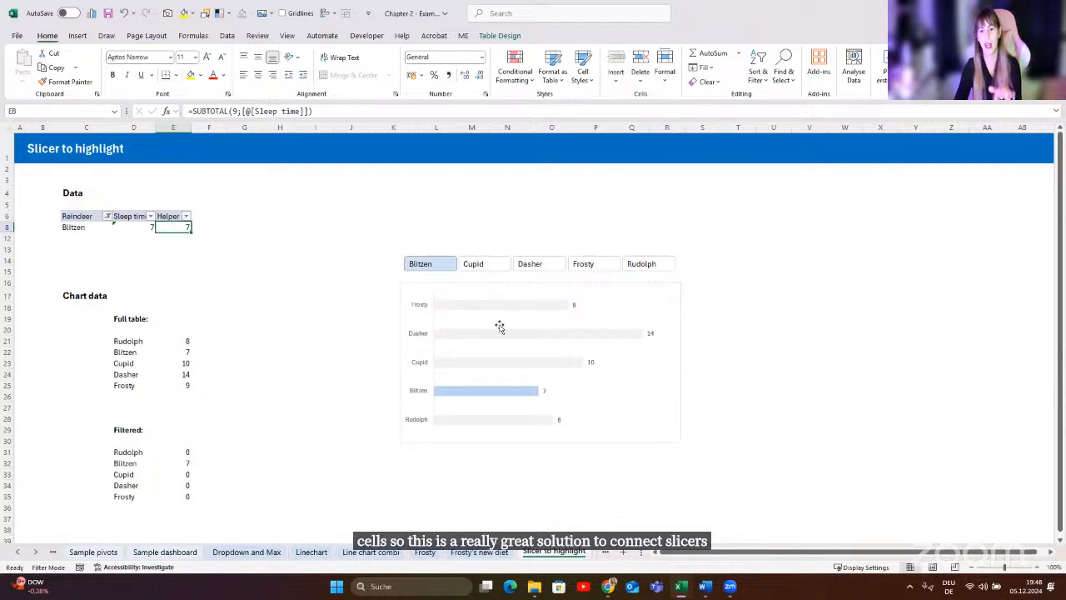
- Open the Picture in cell sheet and examine the source reference of the reindeer picture beside the bar chart
left_click(35, 552)
left_click(35, 552)
left_click(35, 552)
left_click(35, 552)
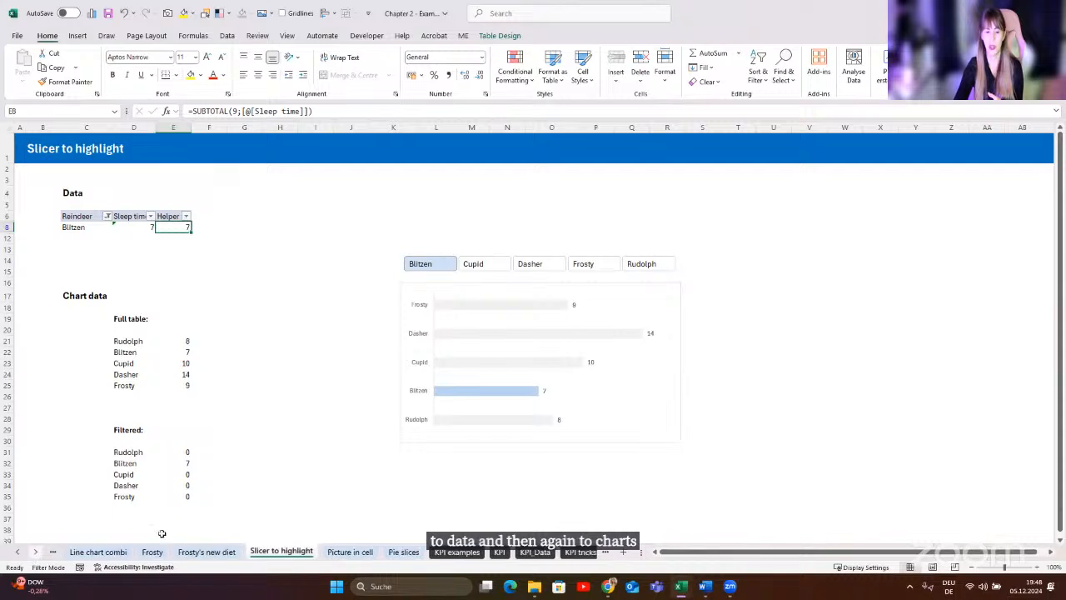
left_click(361, 549)
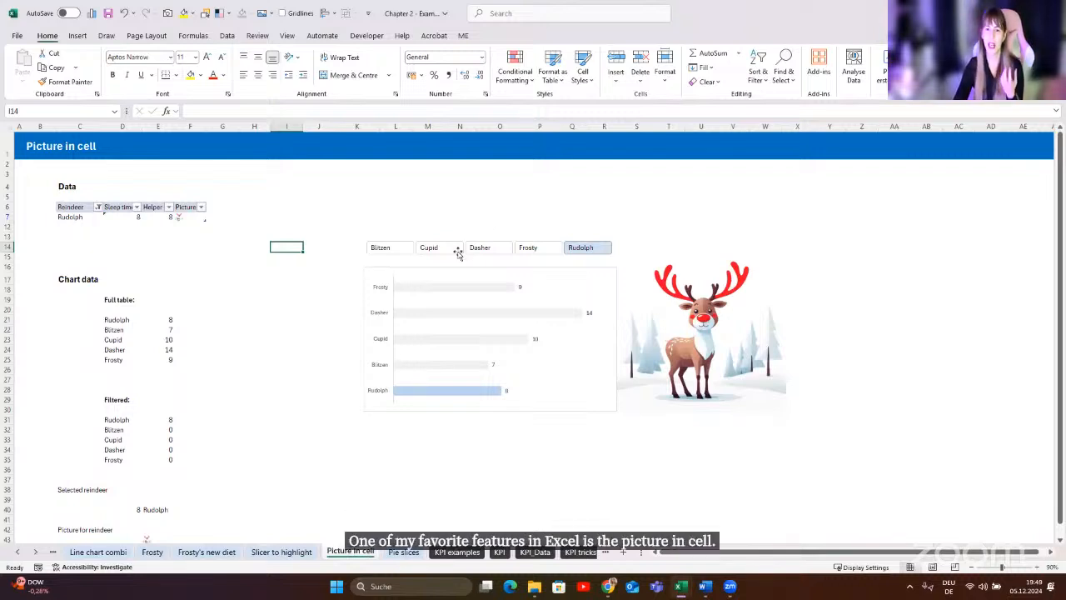
left_click(671, 278)
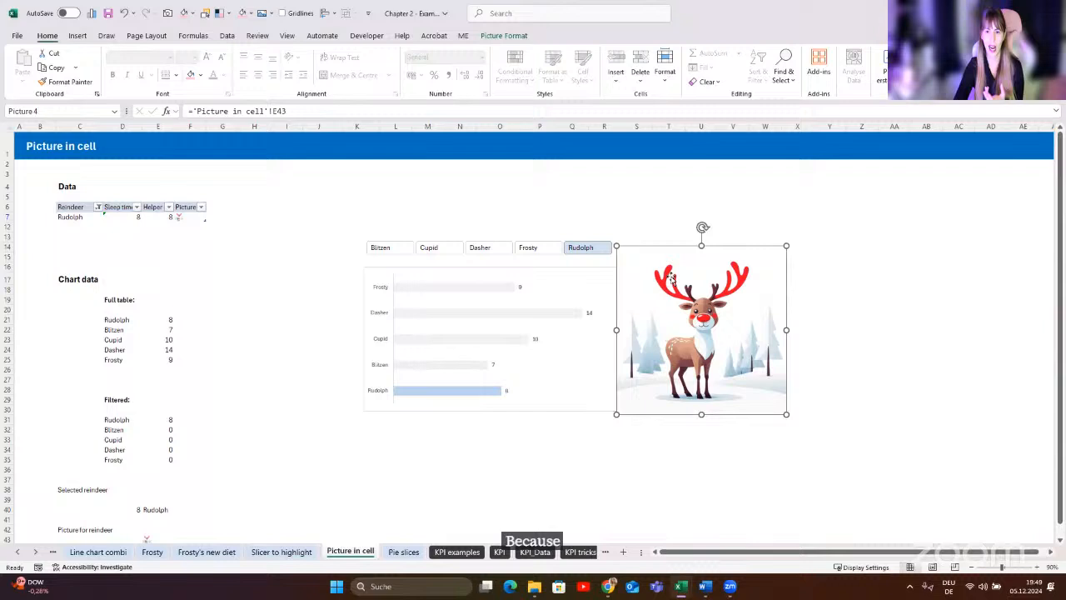
left_click(309, 415)
- Examine Rudolph's Helper formula in E7, the XLOOKUP formula in E43 and the picture stored in F7
left_click(157, 218)
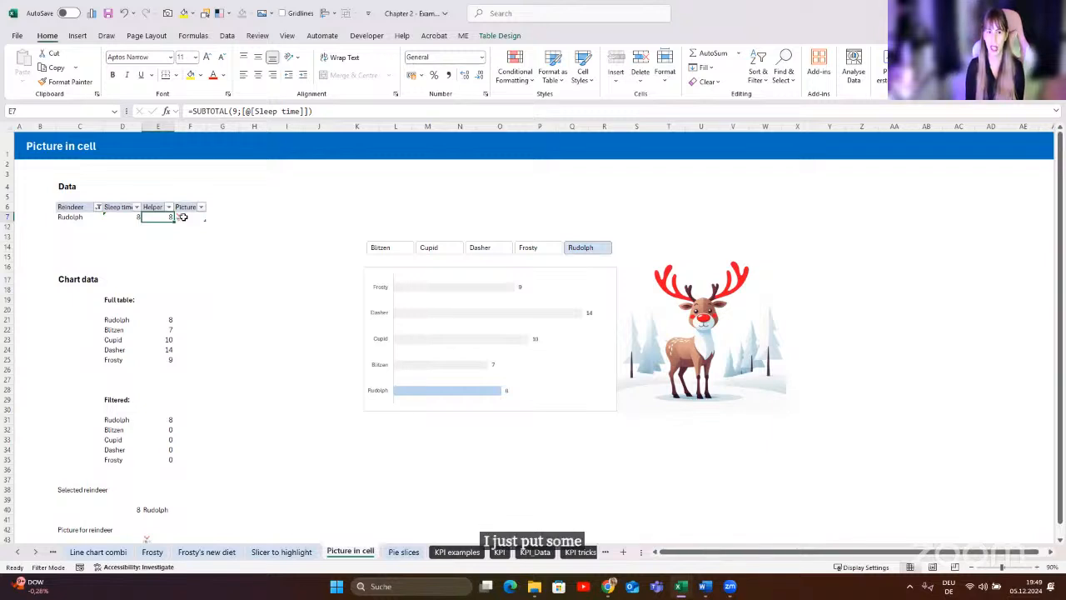
scroll(182, 216, "down", 2)
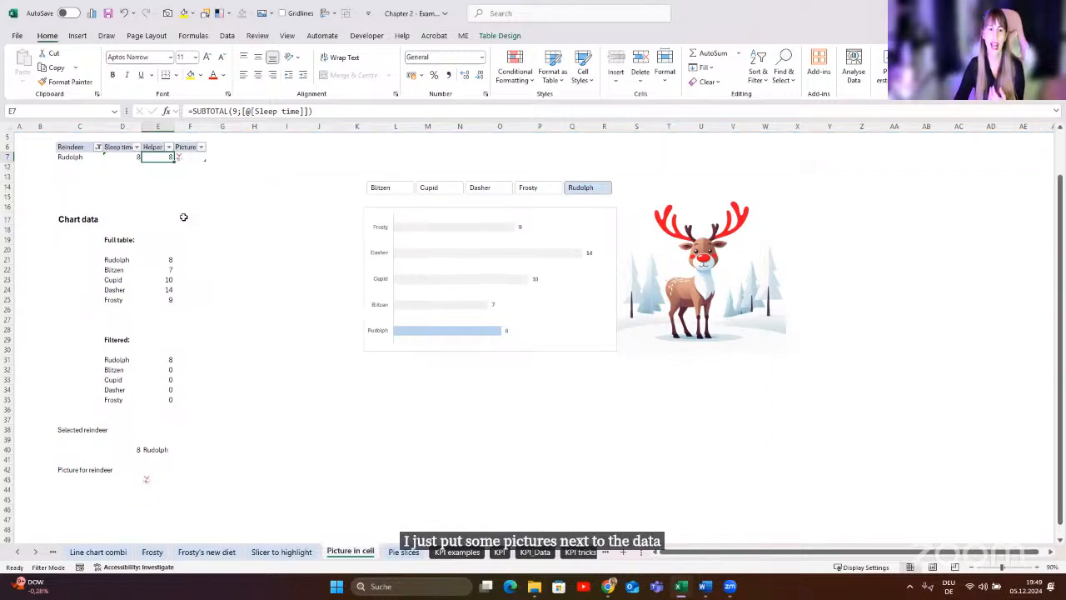
left_click(150, 478)
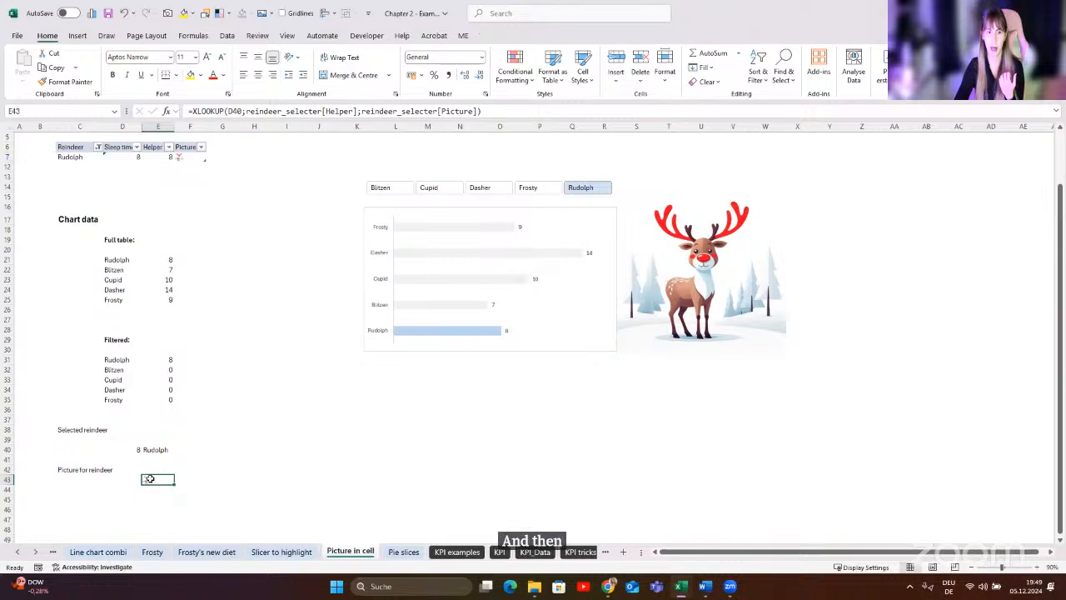
scroll(250, 208, "up", 1)
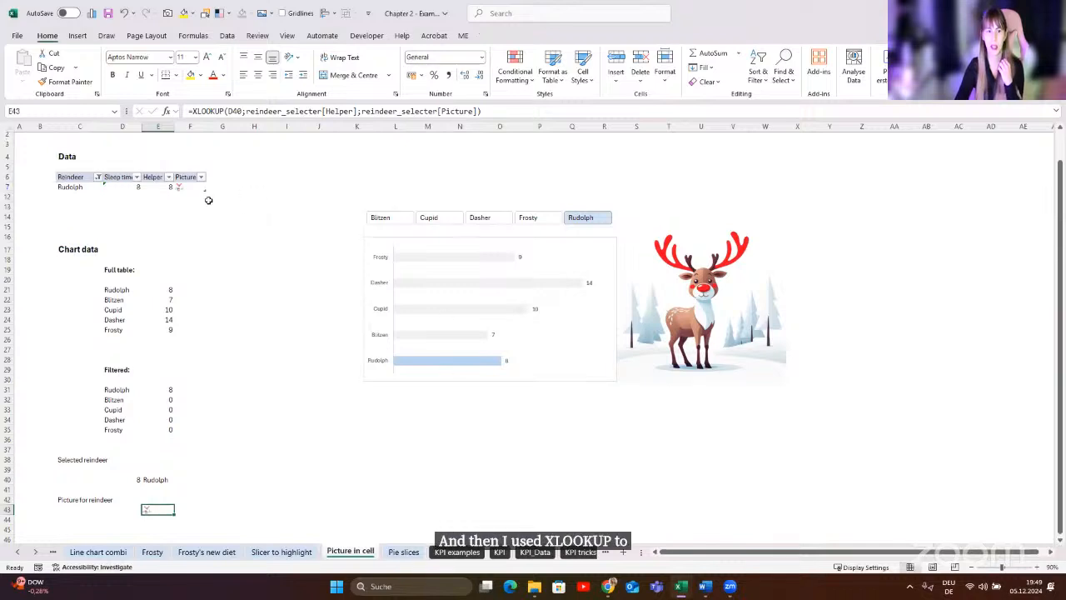
left_click(187, 188)
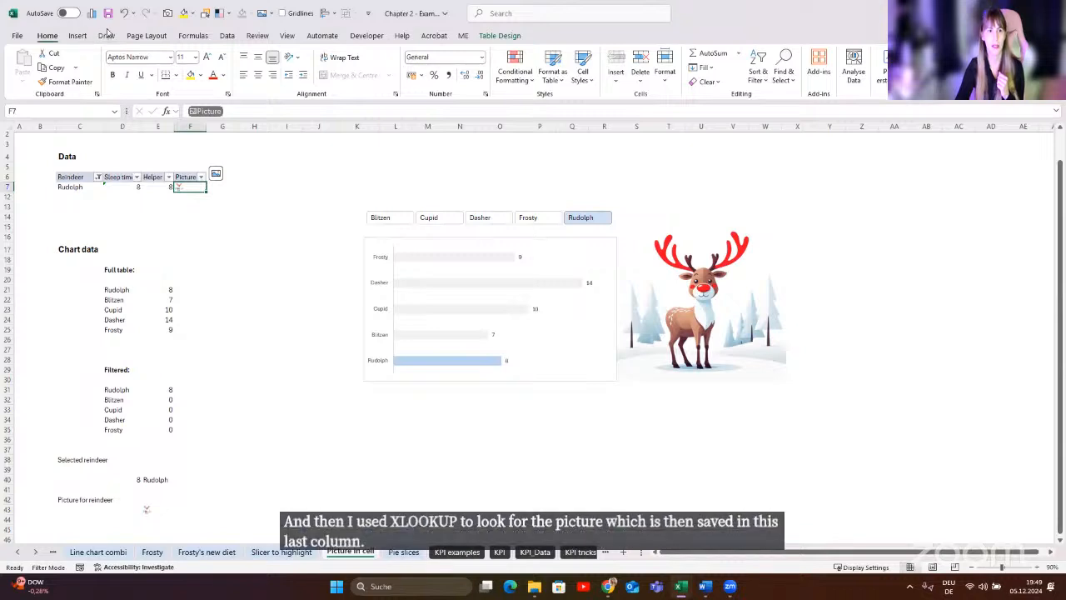
- Clear the reindeer table's filter and examine the pictures stored in its Picture column, including Blitzen's in F8
left_click(230, 38)
left_click(603, 53)
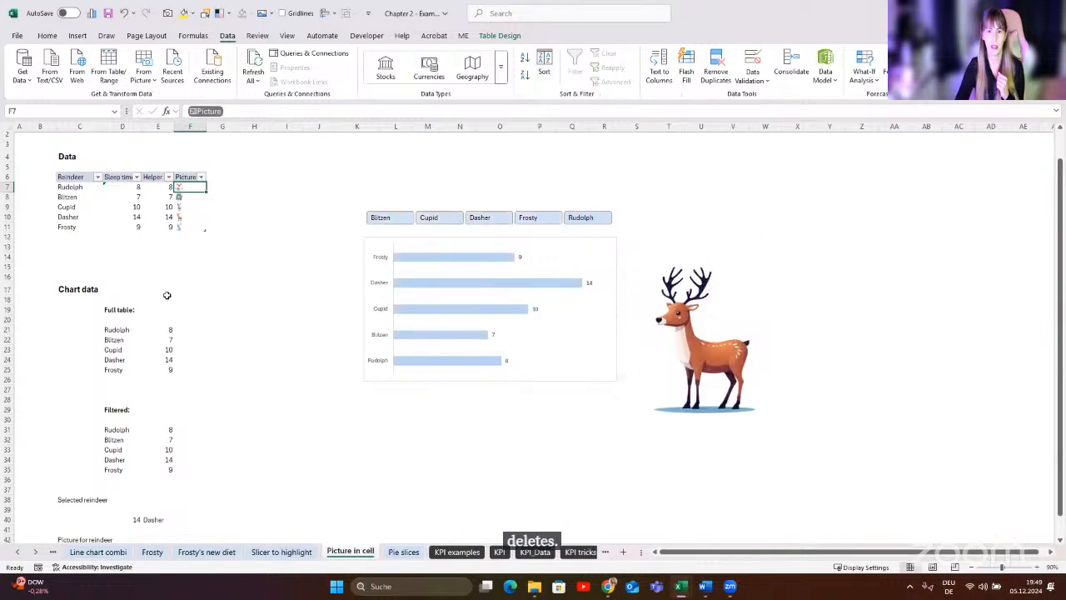
scroll(171, 214, "up", 1)
left_click_drag(185, 218, 190, 257)
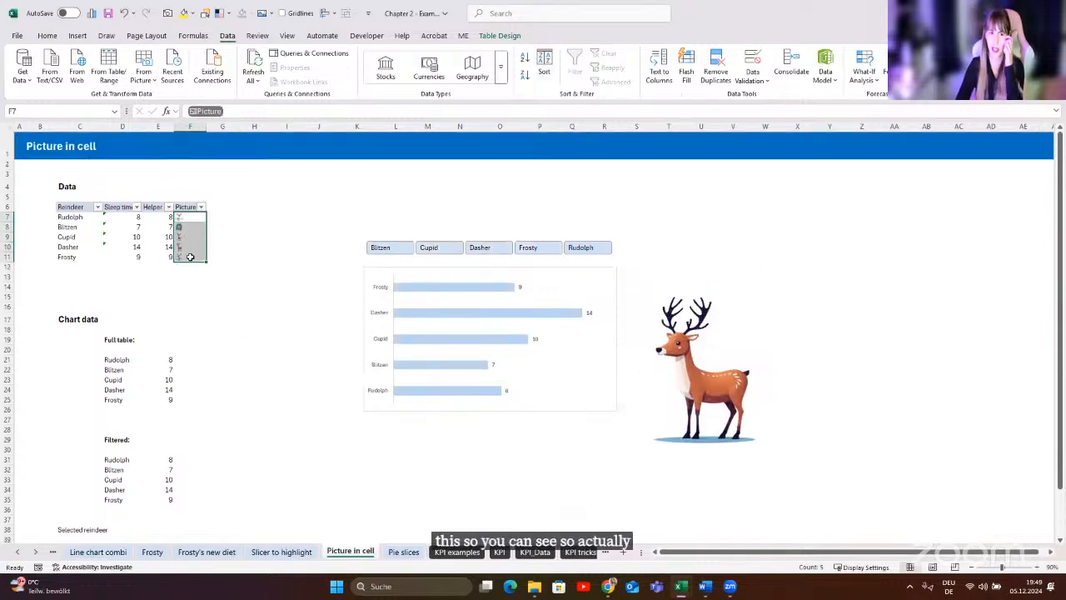
left_click(192, 225)
- Switch the chart and reindeer picture through Blitzen, Cupid, Rudolph, Frosty and finally Dasher with the slicer
left_click(388, 247)
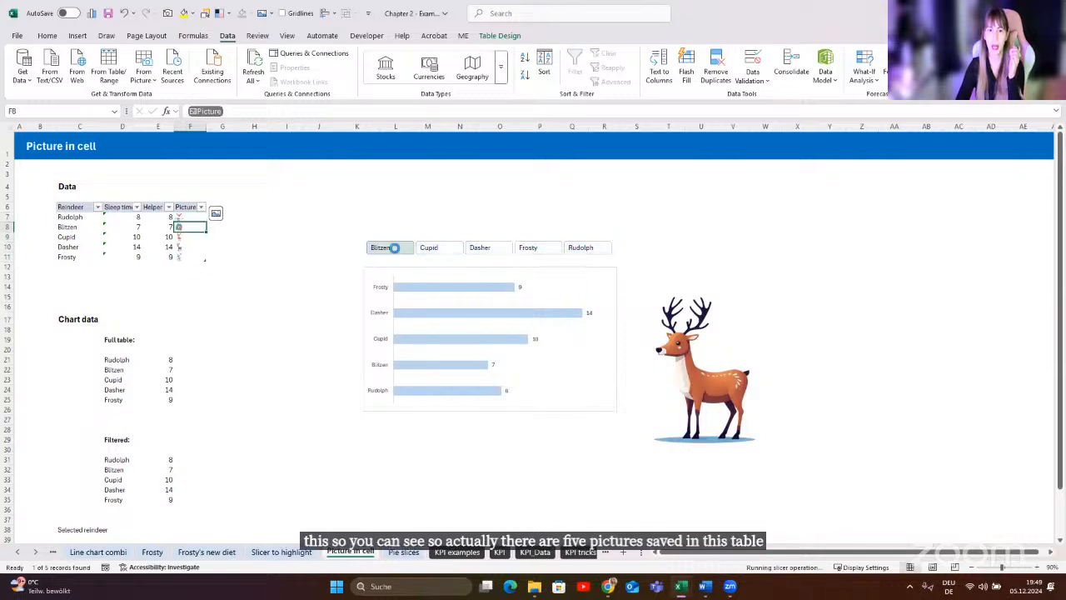
left_click(427, 248)
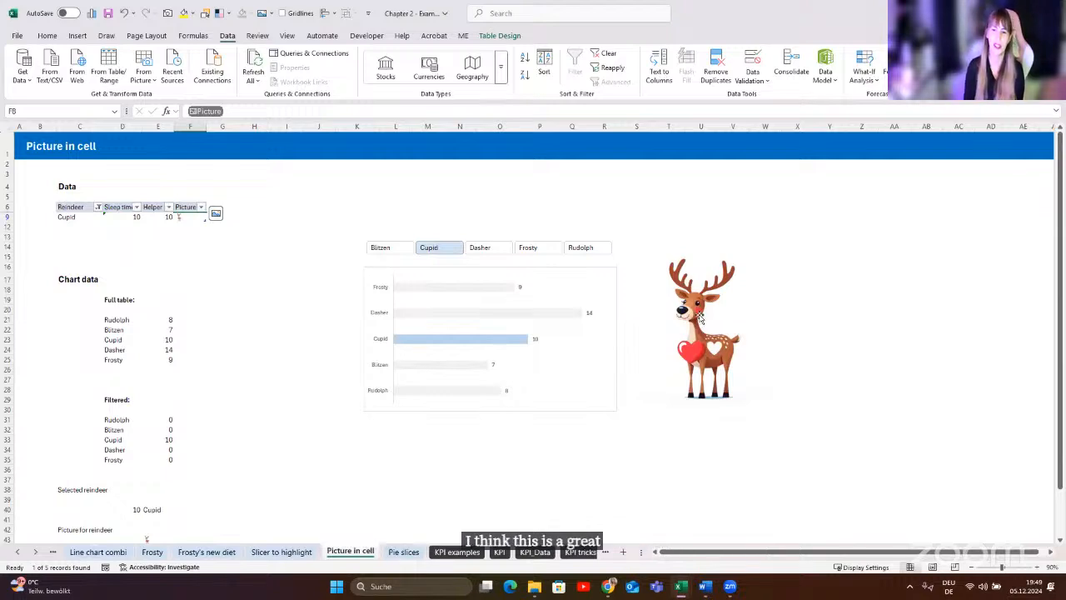
left_click(579, 247)
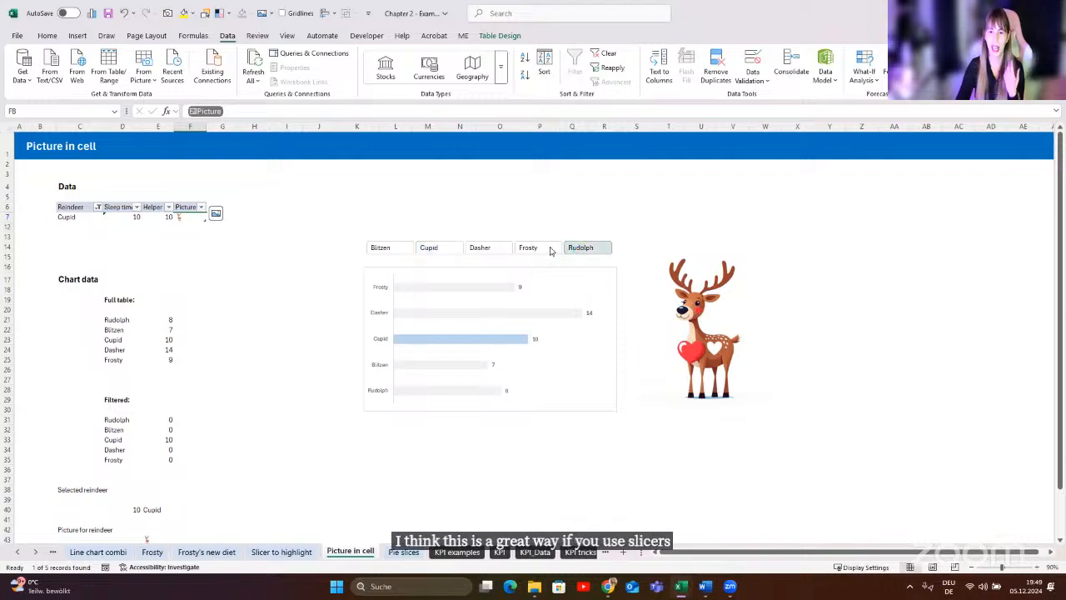
left_click(550, 248)
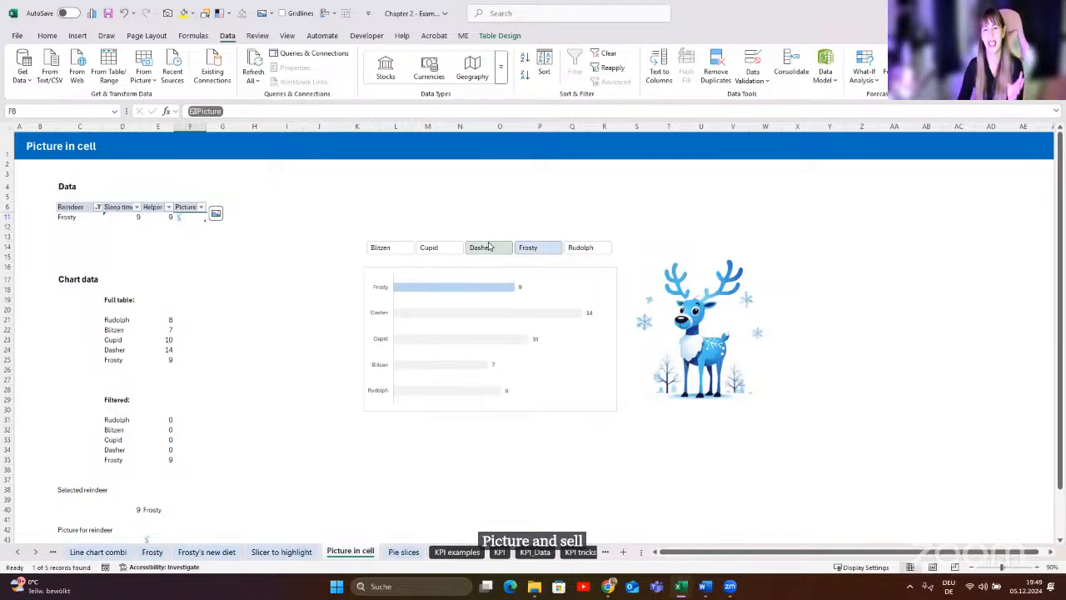
left_click(489, 246)
- Examine Dasher's stored picture in F10 and the XLOOKUP formula in E43 that retrieves it
scroll(313, 308, "down", 3)
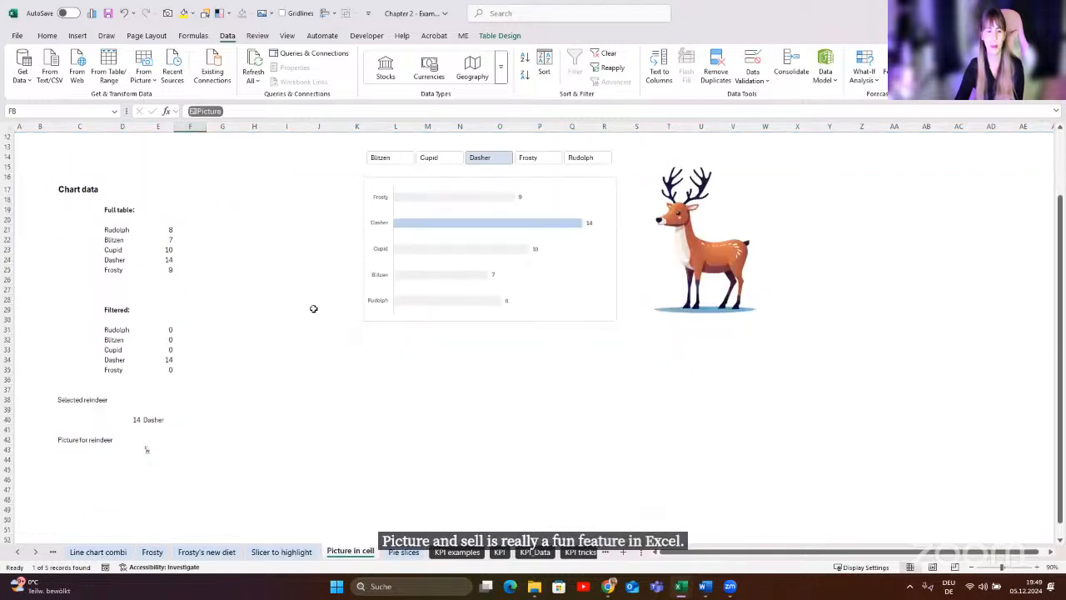
scroll(312, 307, "up", 3)
left_click(186, 215)
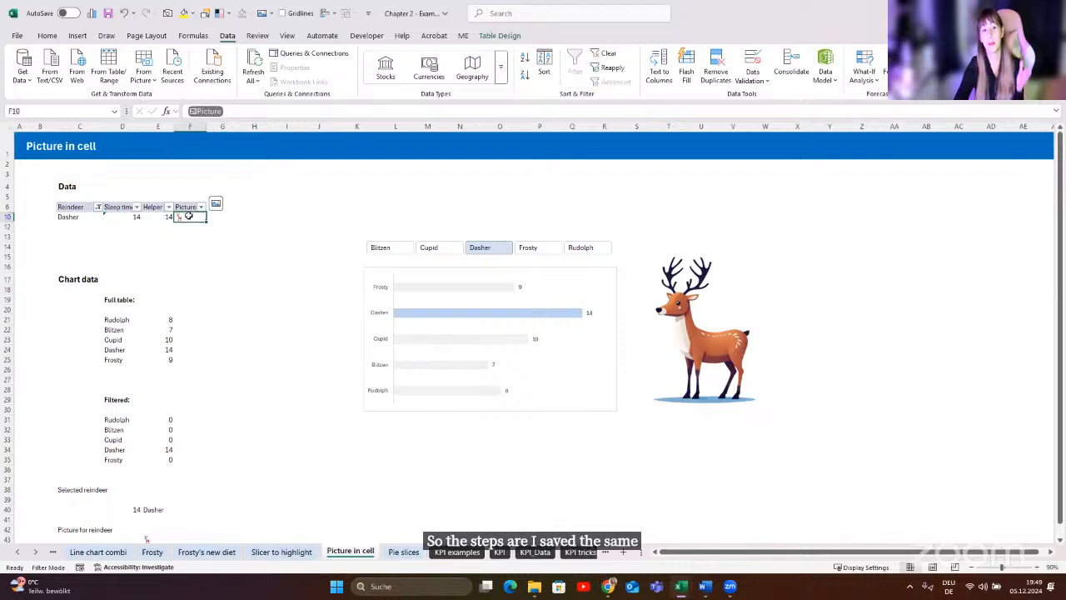
scroll(195, 283, "down", 4)
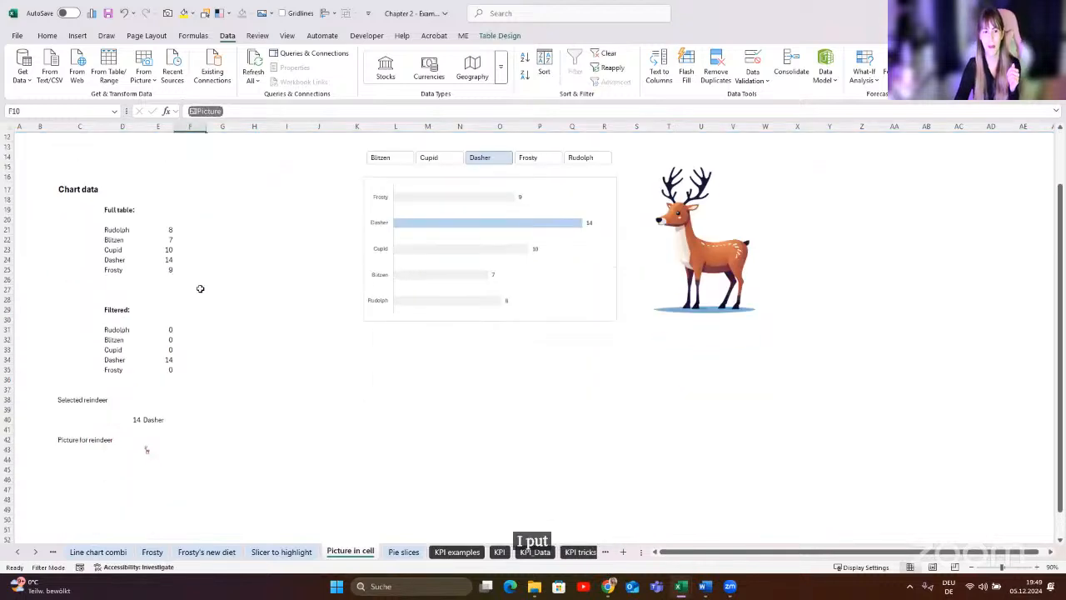
left_click(158, 441)
left_click(153, 450)
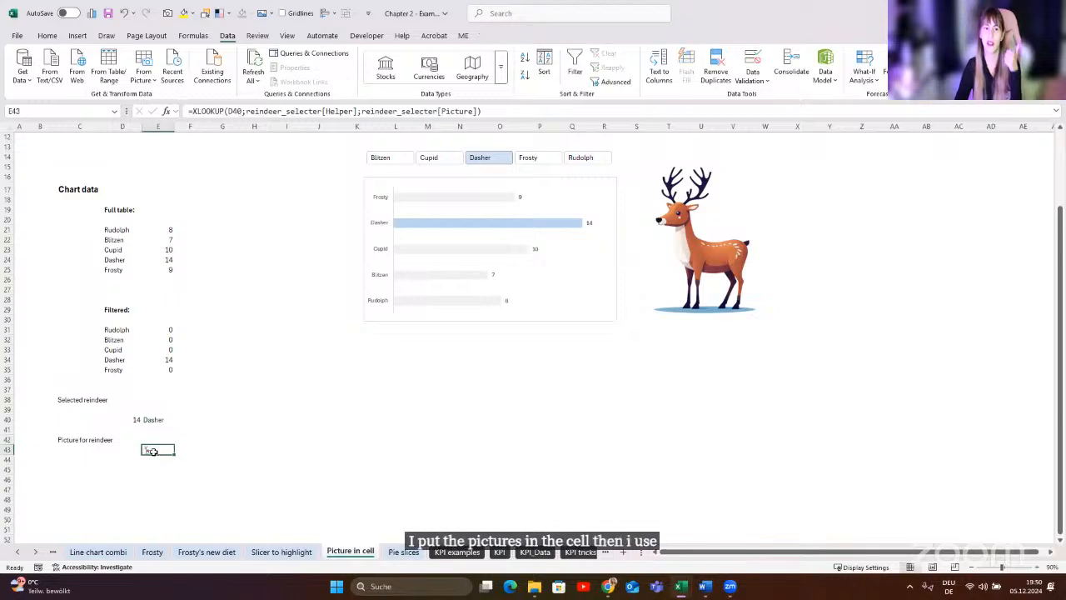
scroll(152, 449, "up", 2)
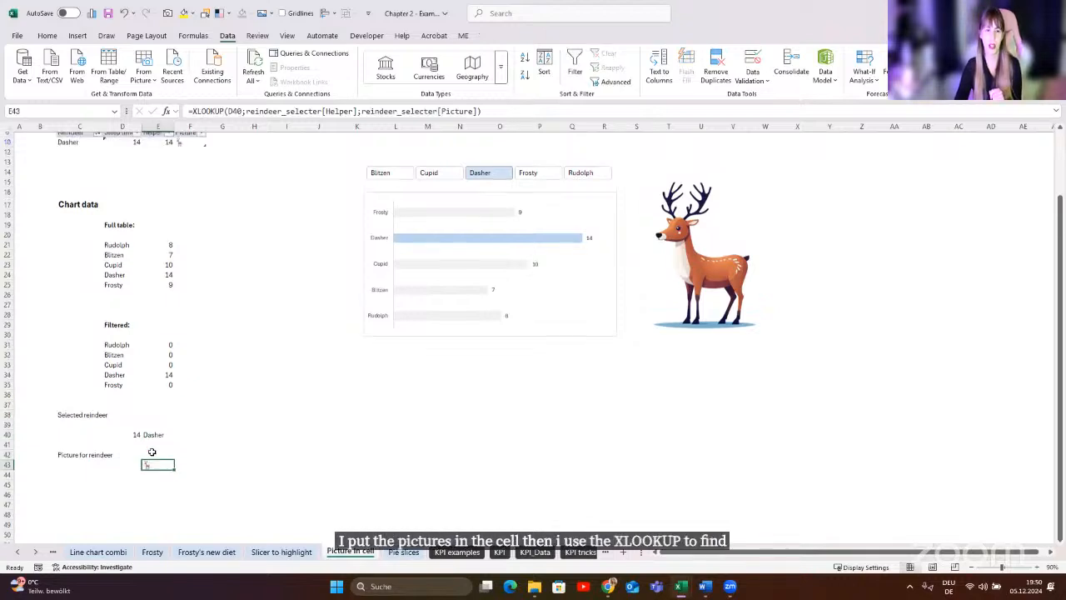
scroll(273, 351, "down", 1)
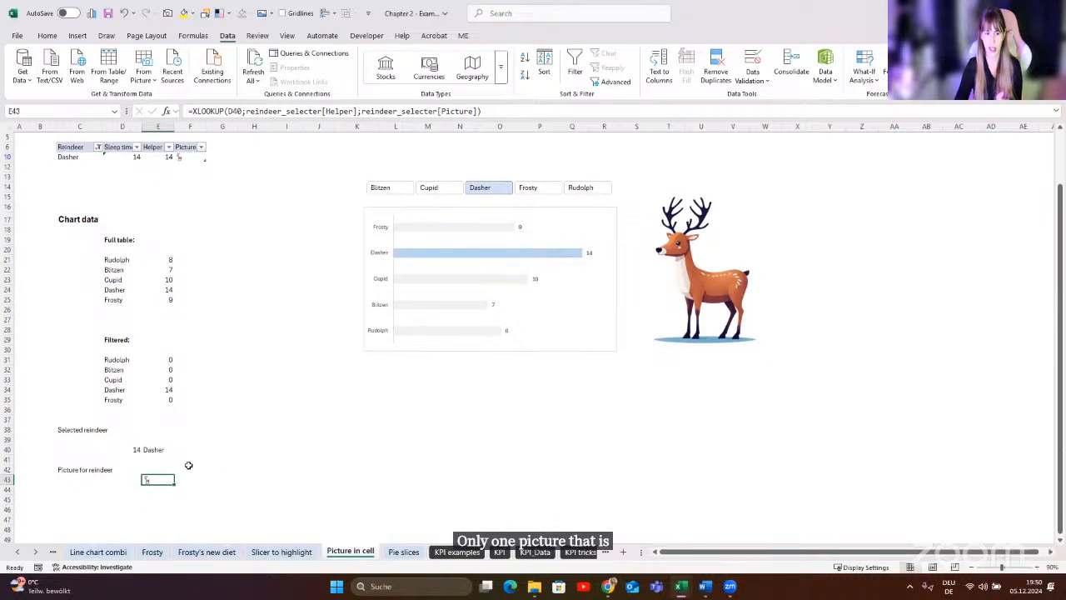
- Create a picture reference from cell E43 and place the resulting picture below the bar chart
right_click(168, 483)
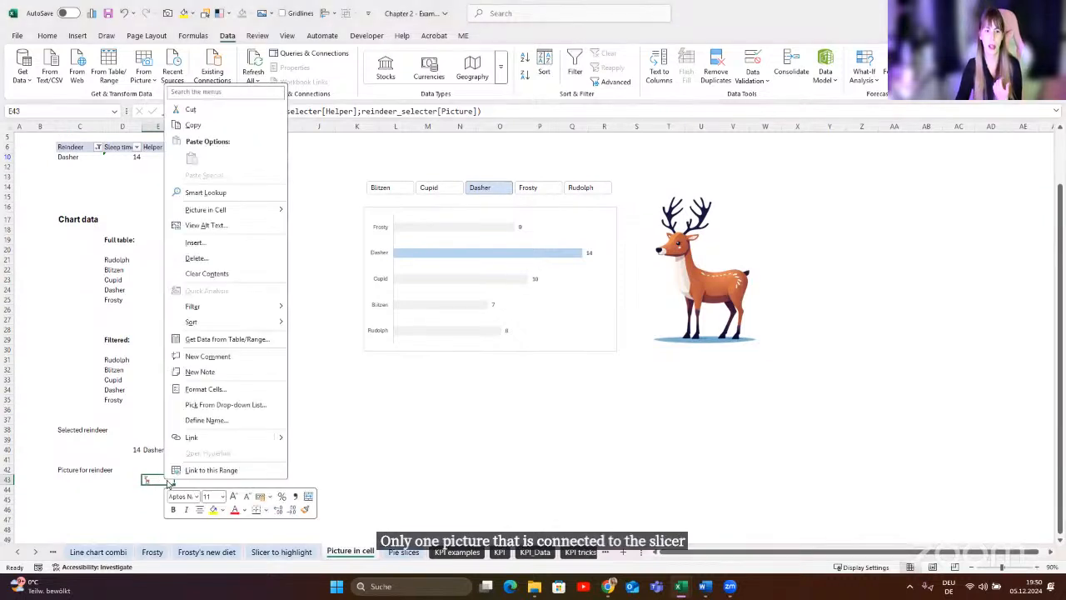
mouse_move(238, 215)
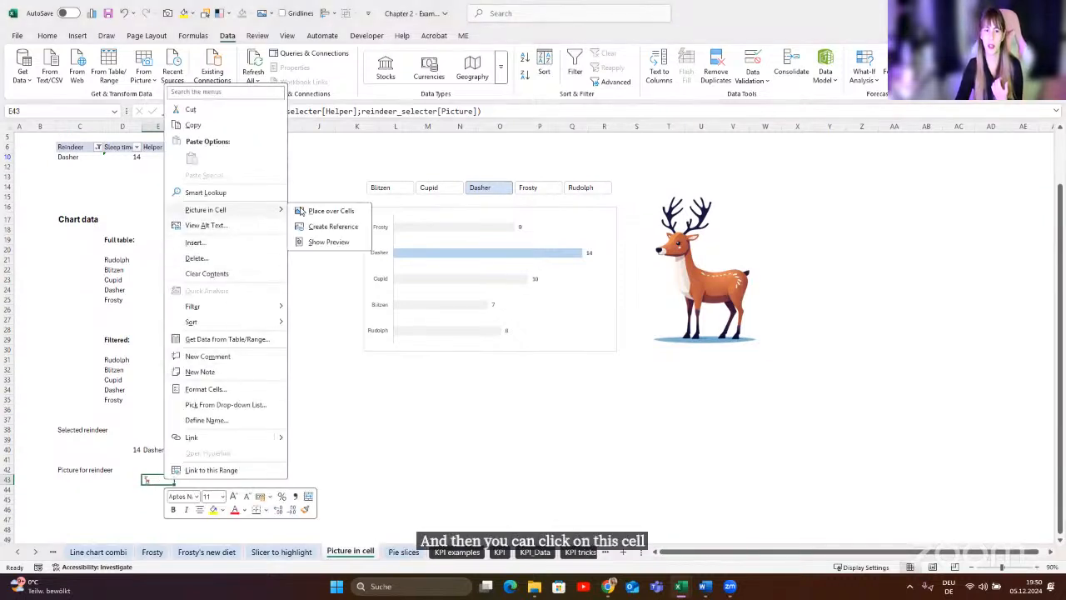
left_click(345, 225)
scroll(345, 341, "down", 8)
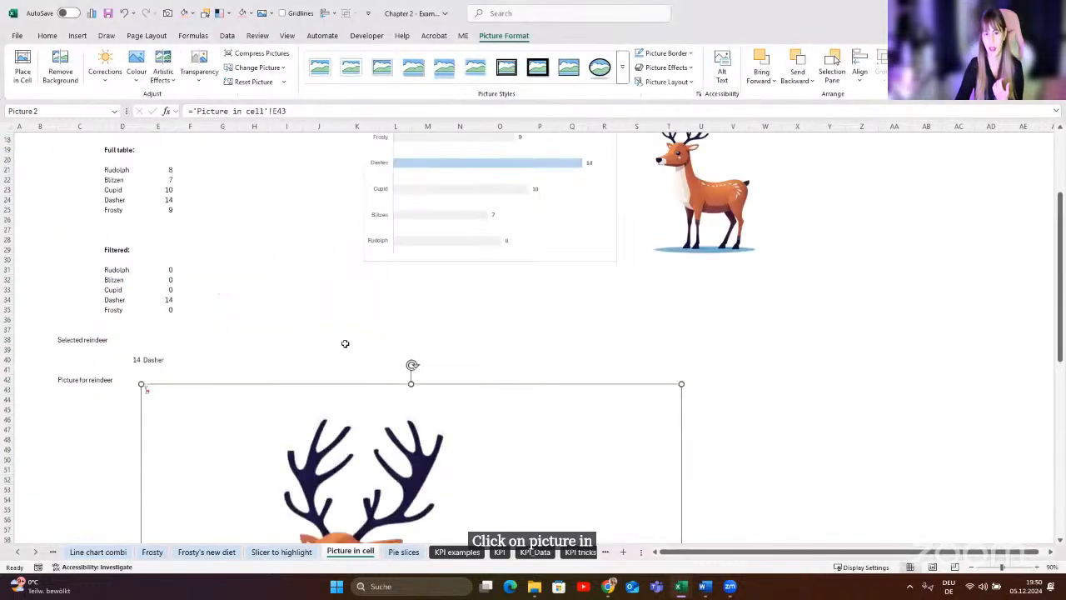
left_click_drag(428, 426, 522, 320)
scroll(558, 372, "up", 5)
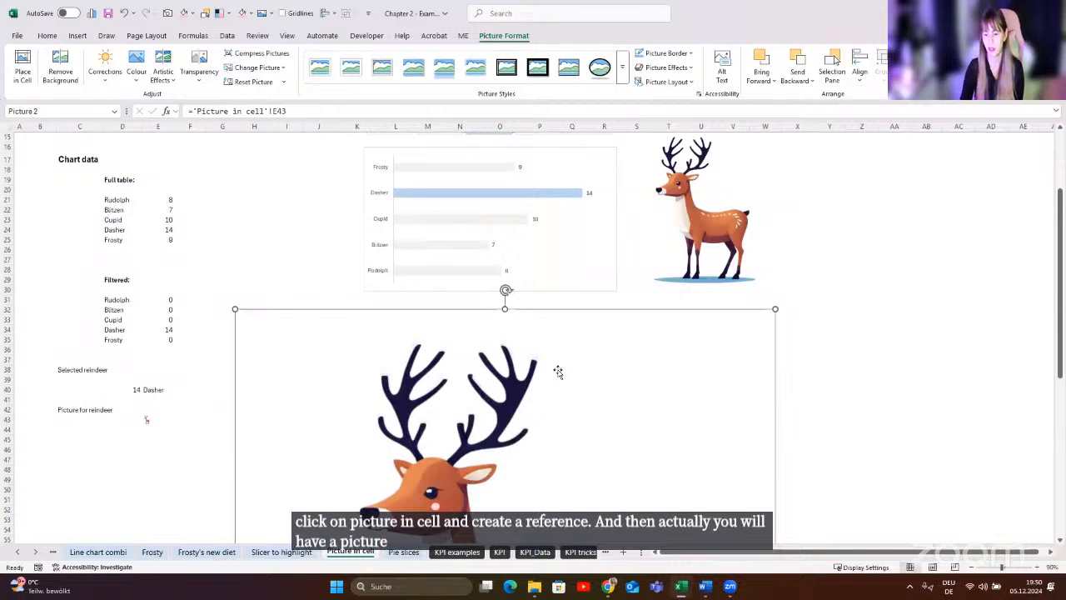
- Delete the large reference picture placed below the bar chart
key("Delete")
scroll(425, 308, "up", 3)
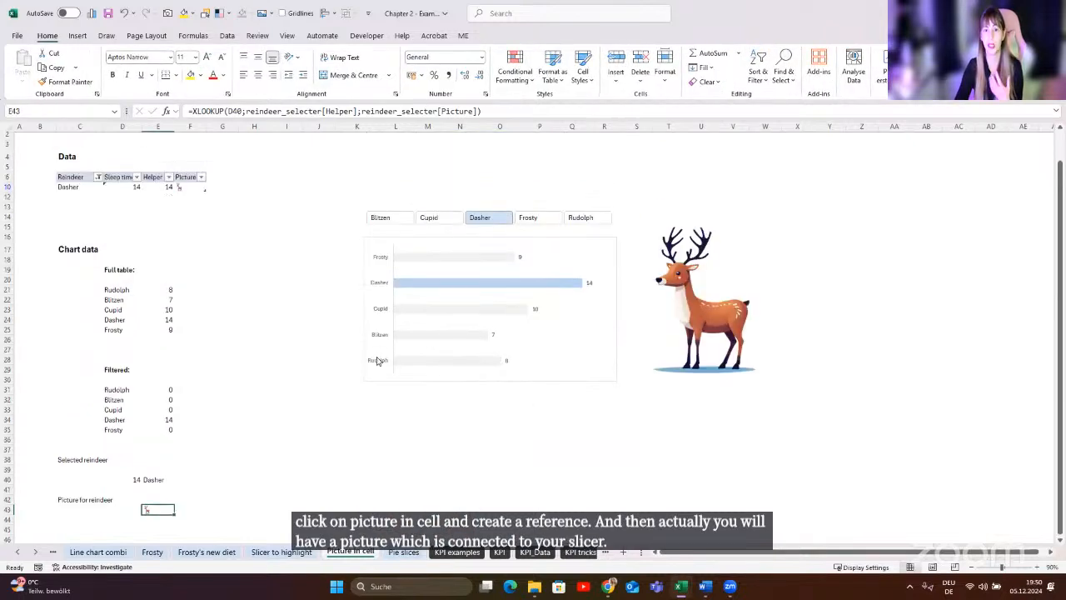
left_click(330, 236)
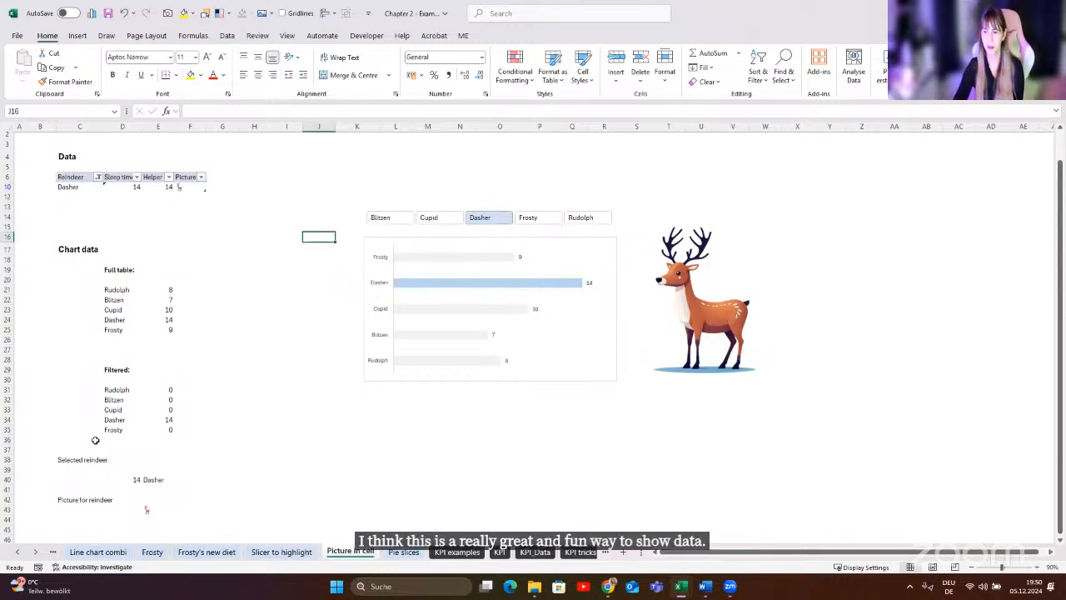
- Open the KPI examples sheet and examine its collection of KPI card designs from start to end
left_click(35, 552)
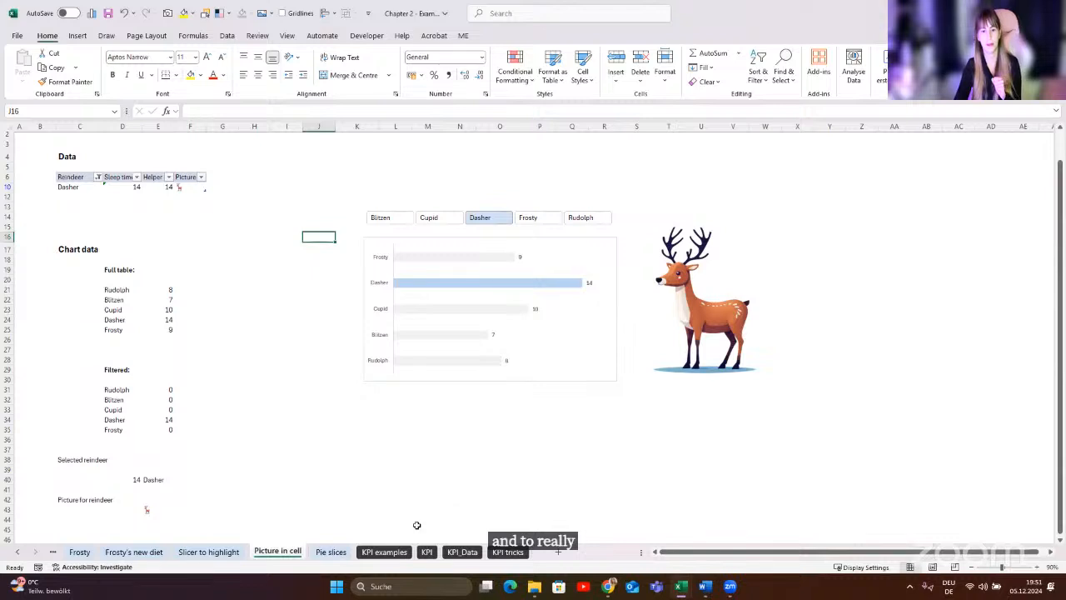
left_click(385, 551)
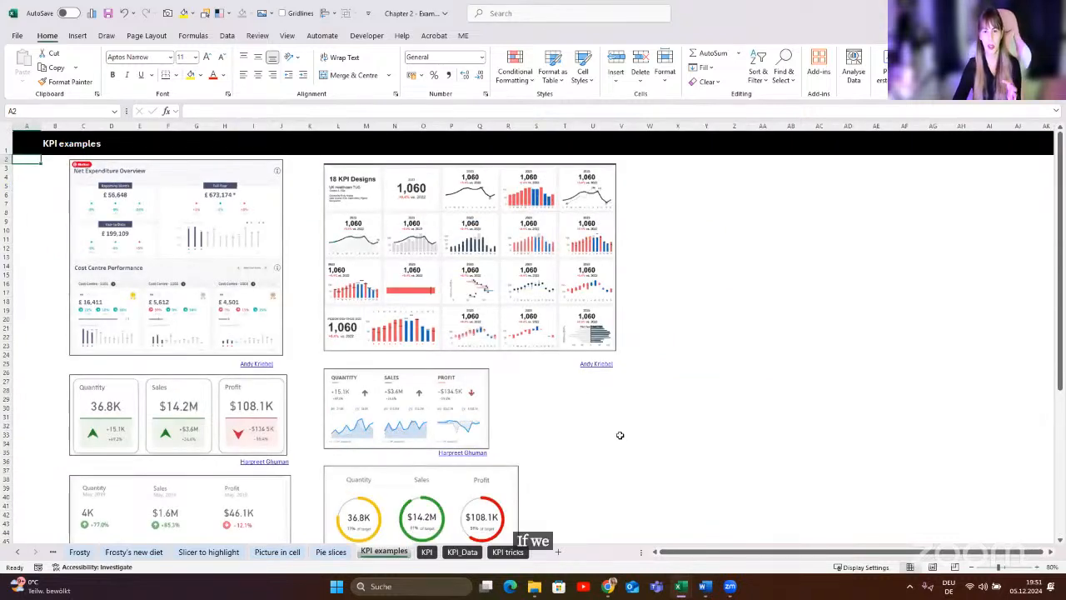
left_click(538, 400)
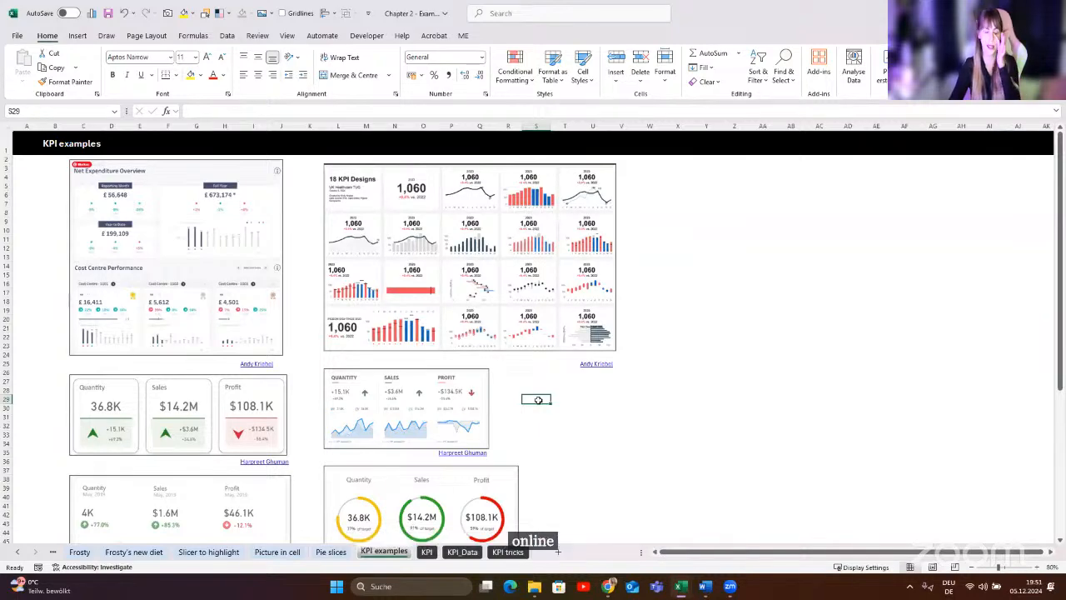
scroll(538, 400, "down", 5)
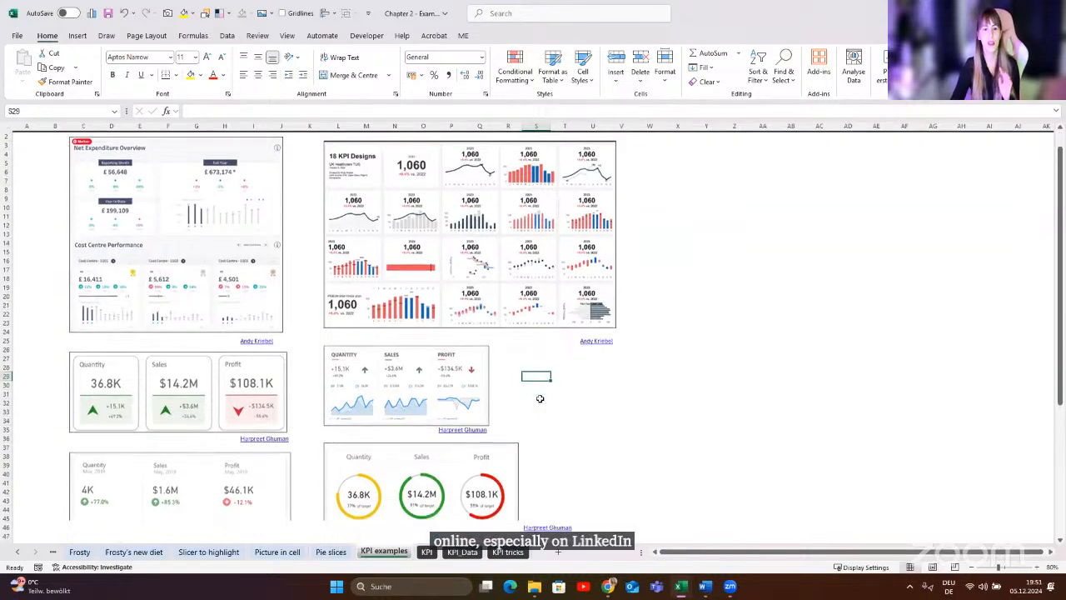
scroll(539, 399, "down", 4)
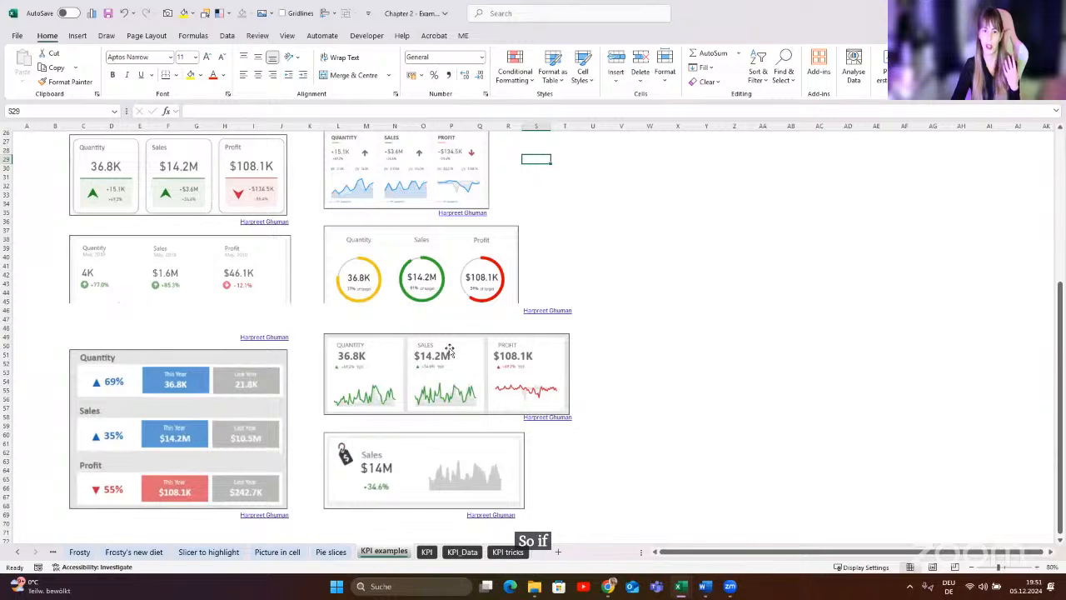
scroll(432, 414, "up", 2)
scroll(432, 414, "up", 6)
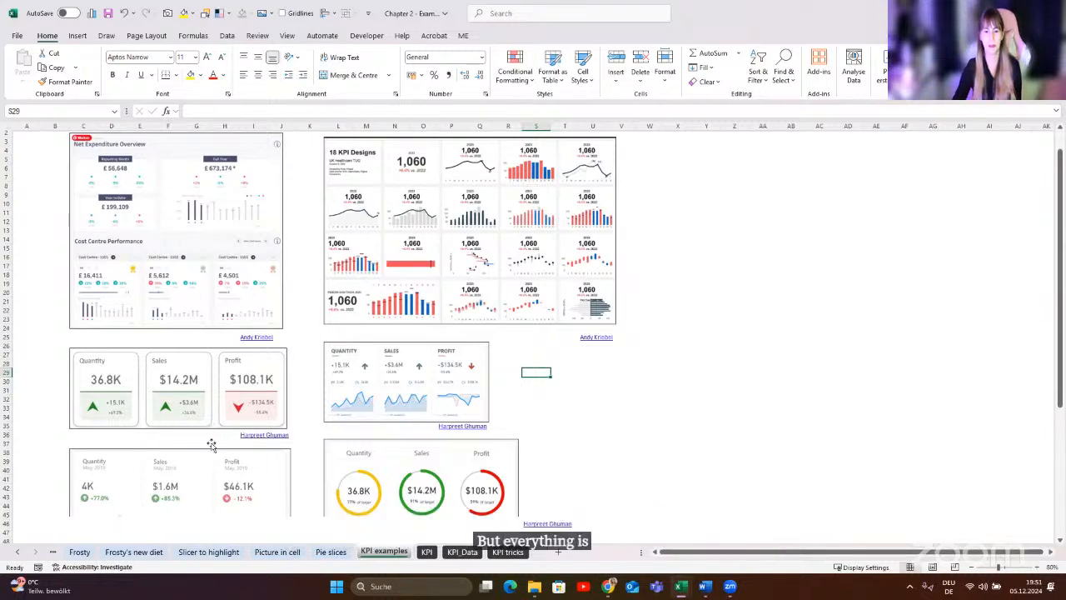
- Open the KPI sheet and inspect the grouped objects forming Rudolph's carrot KPI card
left_click(425, 552)
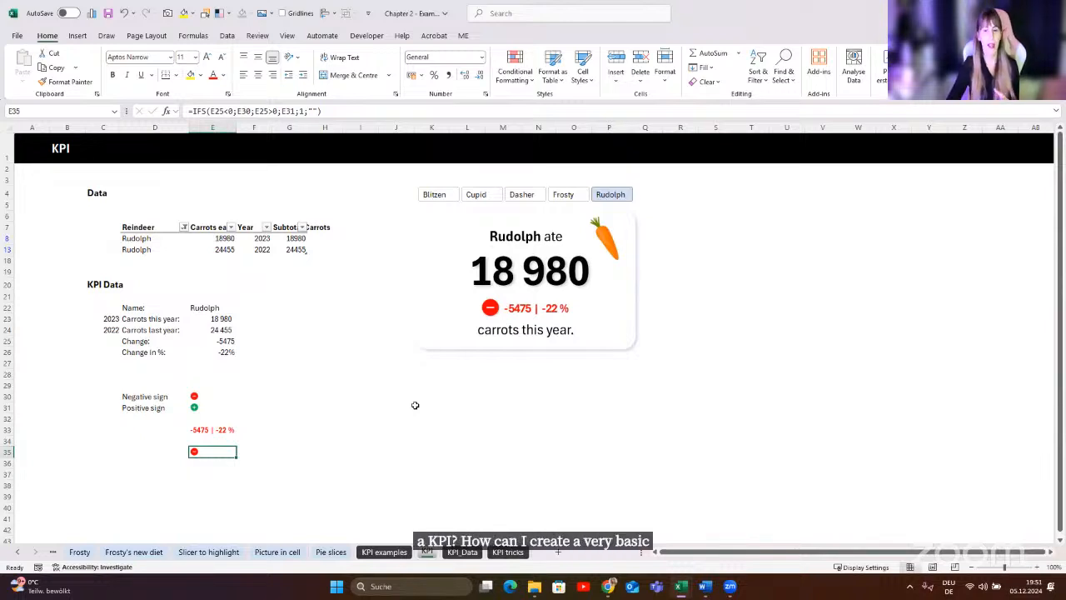
left_click(436, 341)
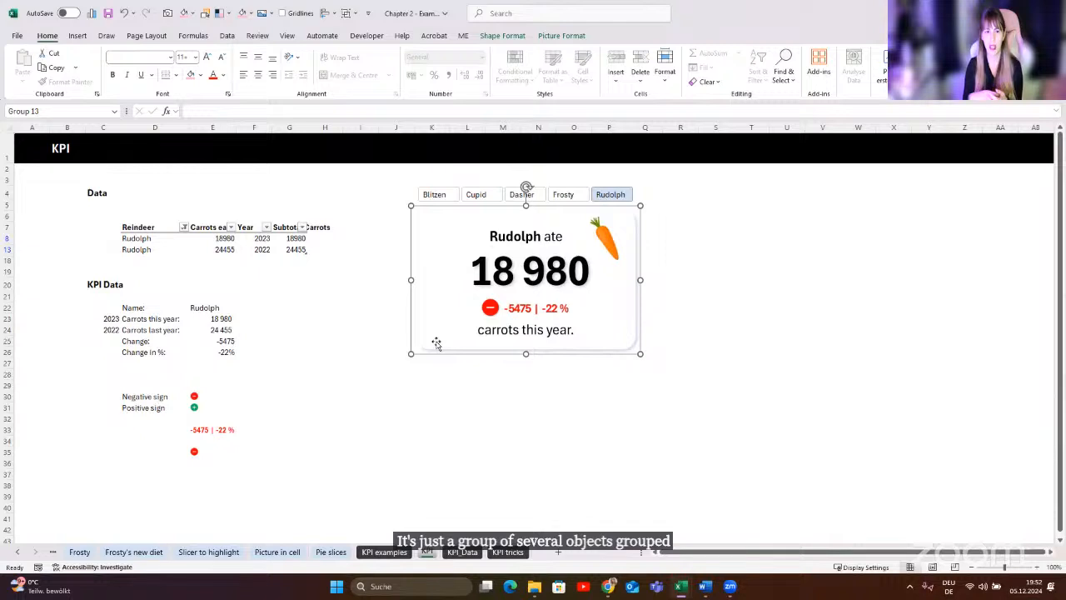
left_click(773, 239)
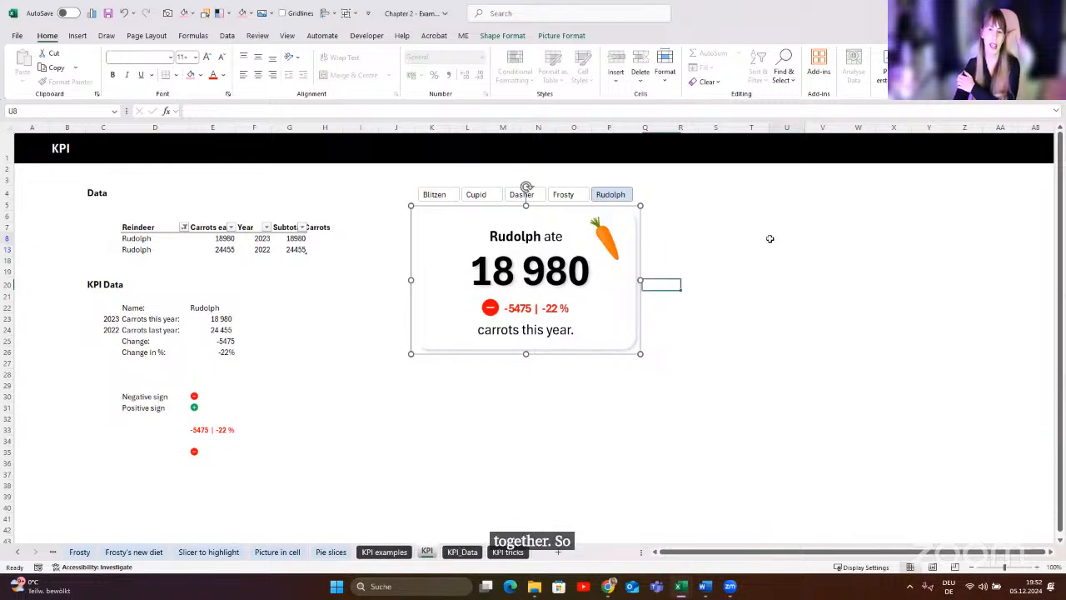
- Filter the carrot KPI card through Frosty, Dasher, Cupid and Blitzen to compare its contents, ending on Frosty
left_click(572, 197)
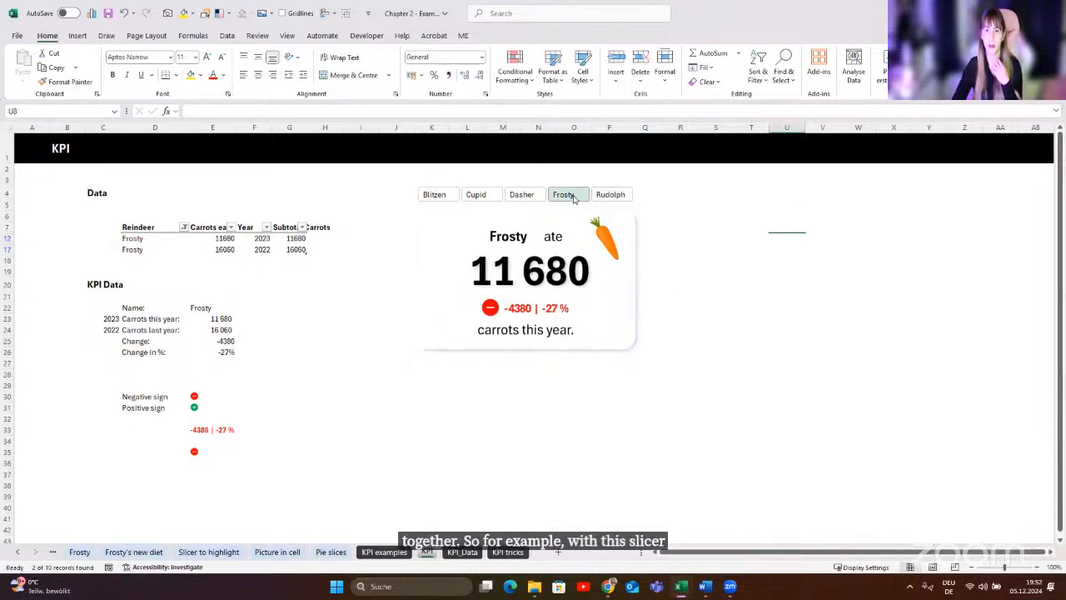
left_click(525, 196)
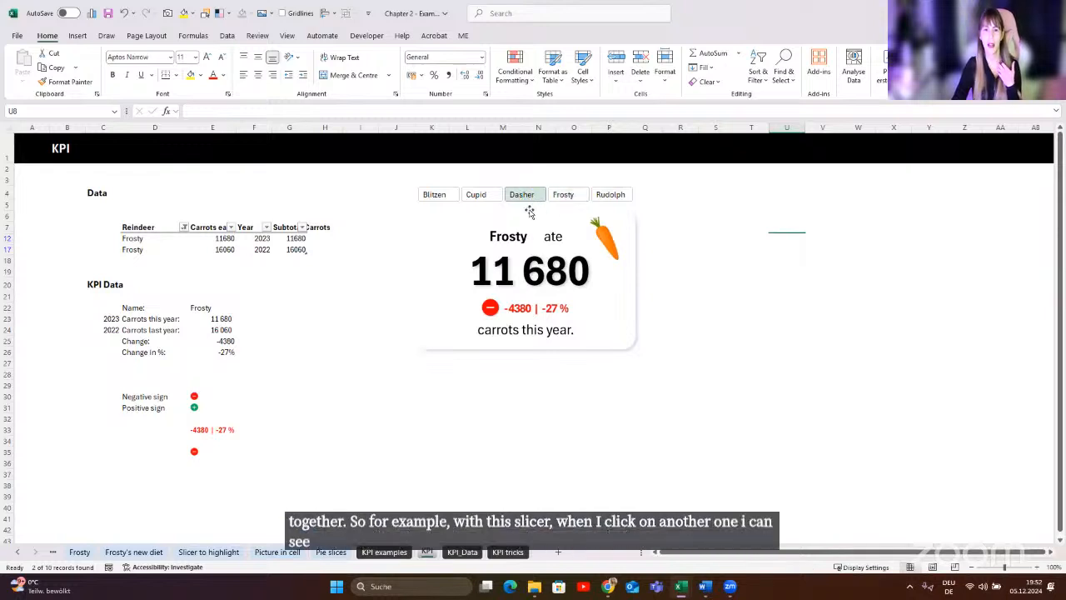
left_click(478, 195)
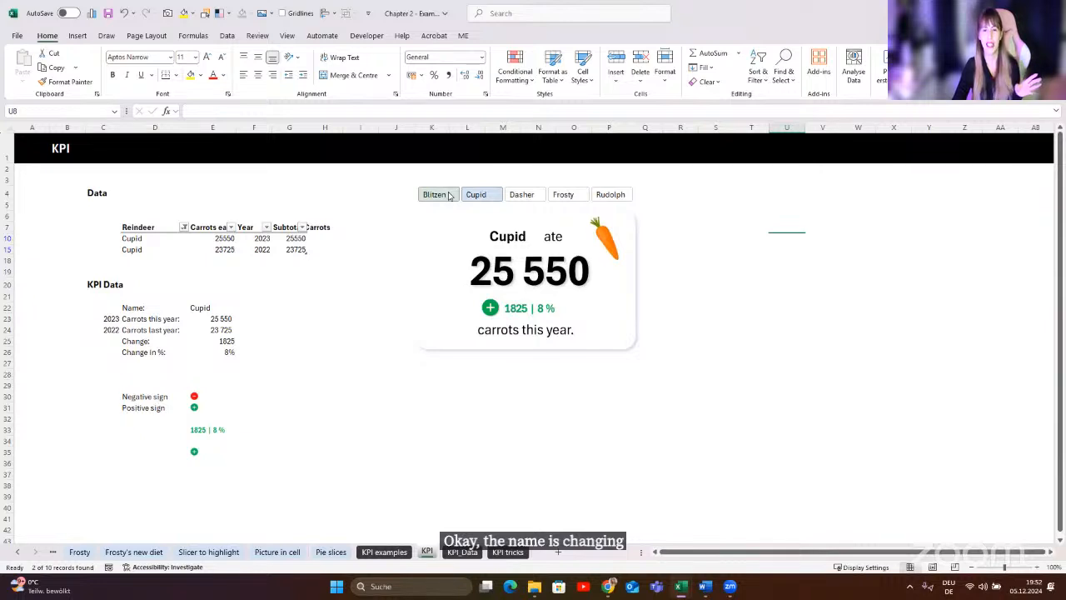
left_click(449, 195)
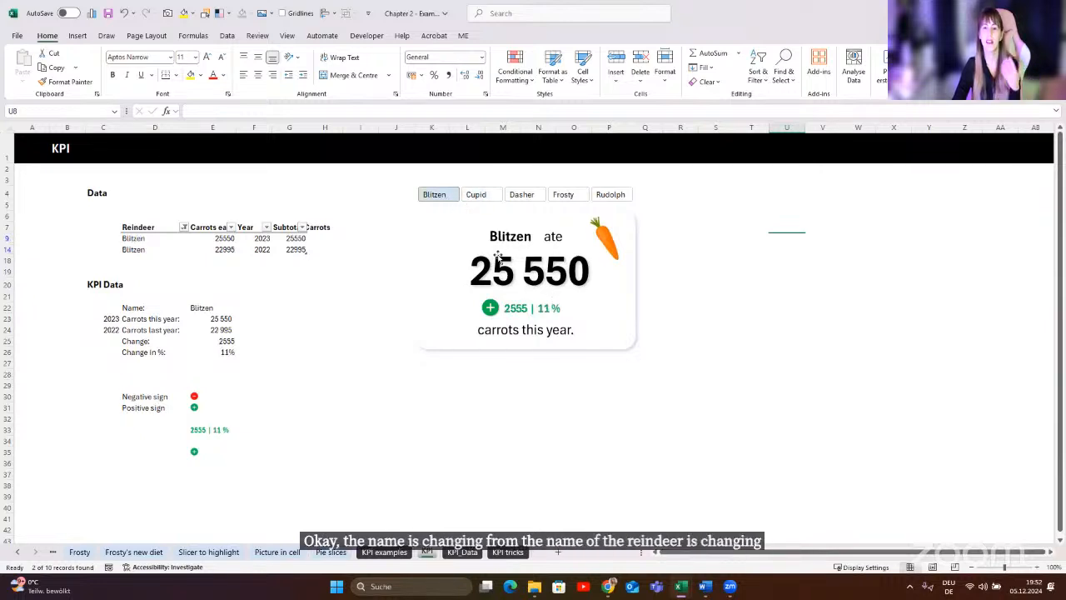
left_click(479, 196)
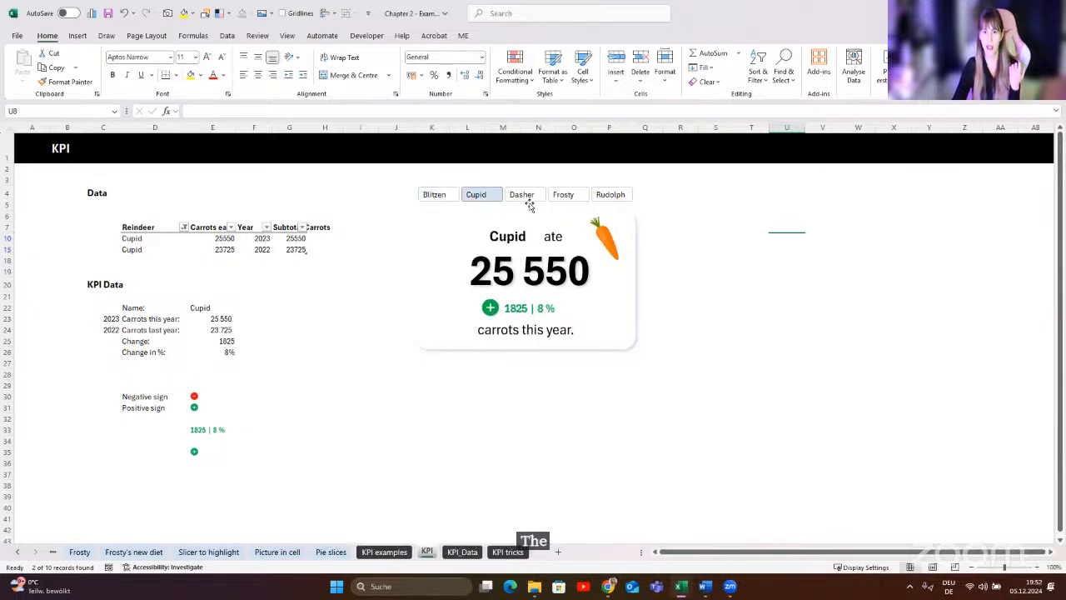
left_click(527, 198)
left_click(555, 196)
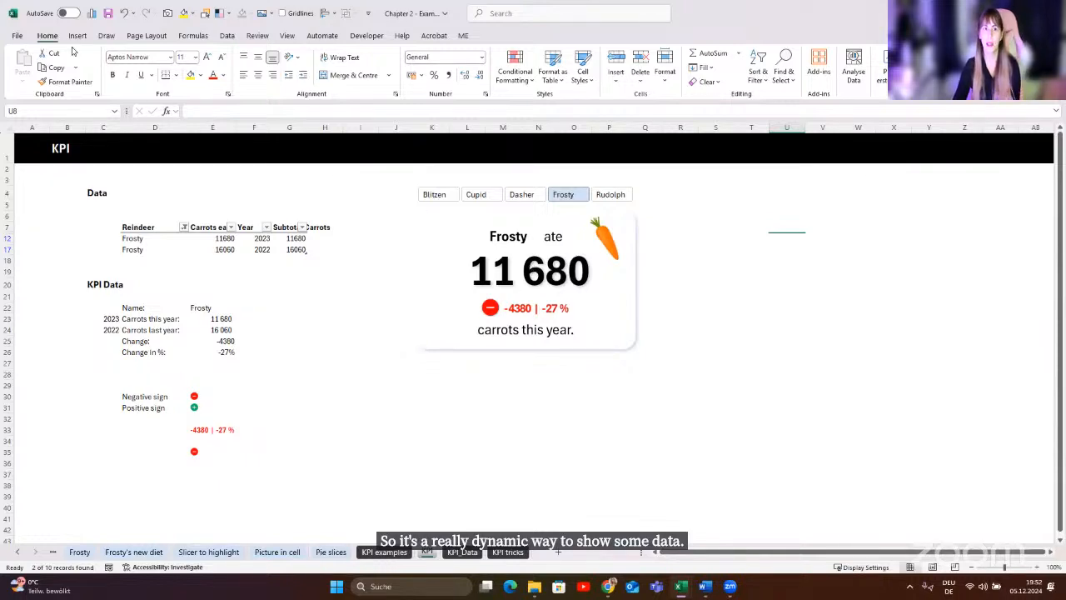
- Insert a plain rectangle spanning about columns K to R in the empty area below the KPI card
left_click(106, 35)
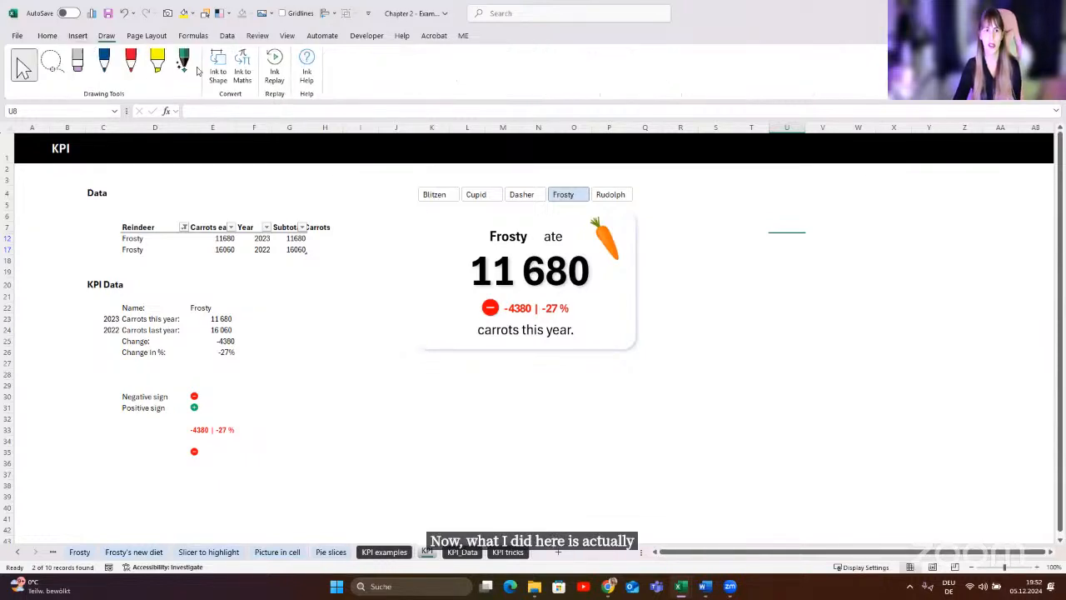
left_click(78, 35)
left_click(190, 68)
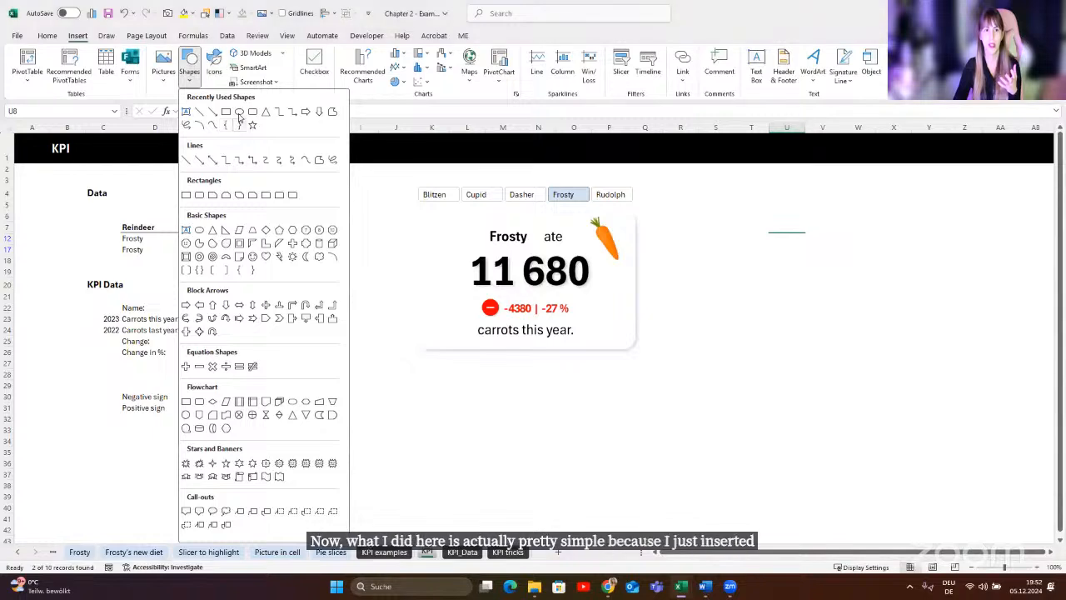
left_click(226, 115)
left_click_drag(439, 370, 673, 517)
scroll(527, 493, "down", 2)
scroll(526, 493, "up", 1)
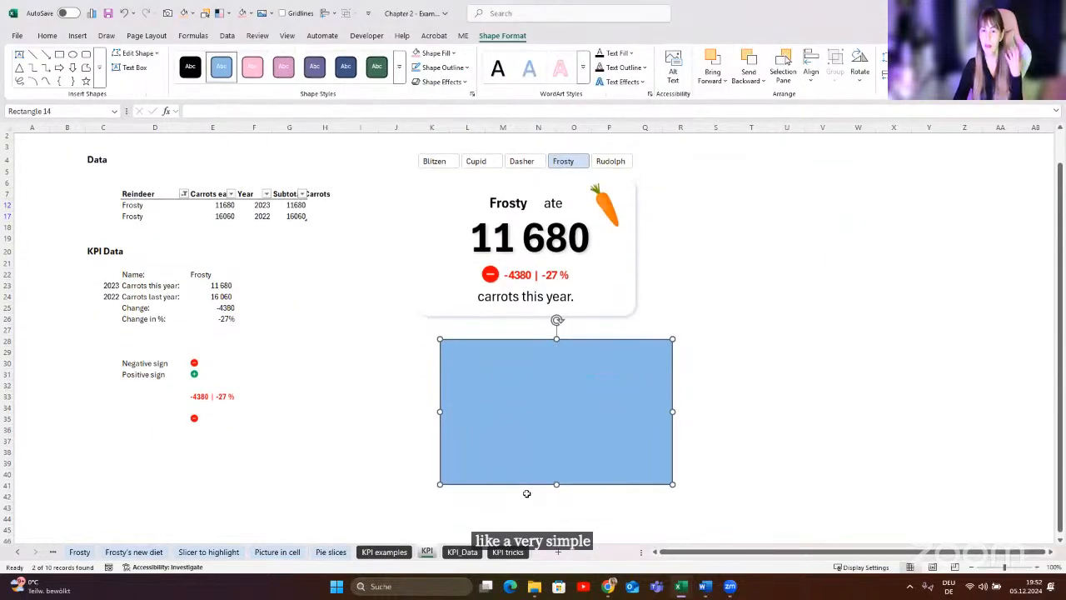
scroll(530, 487, "up", 1)
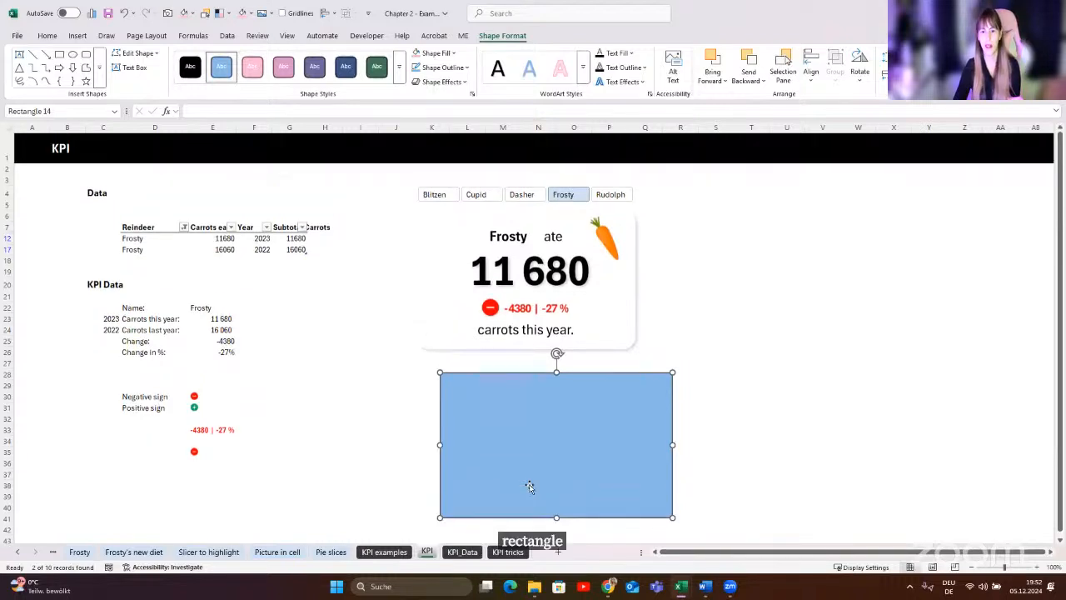
- Insert a text box beside the KPI card, link it to cell E23 and shift it slightly closer to the card
left_click(77, 35)
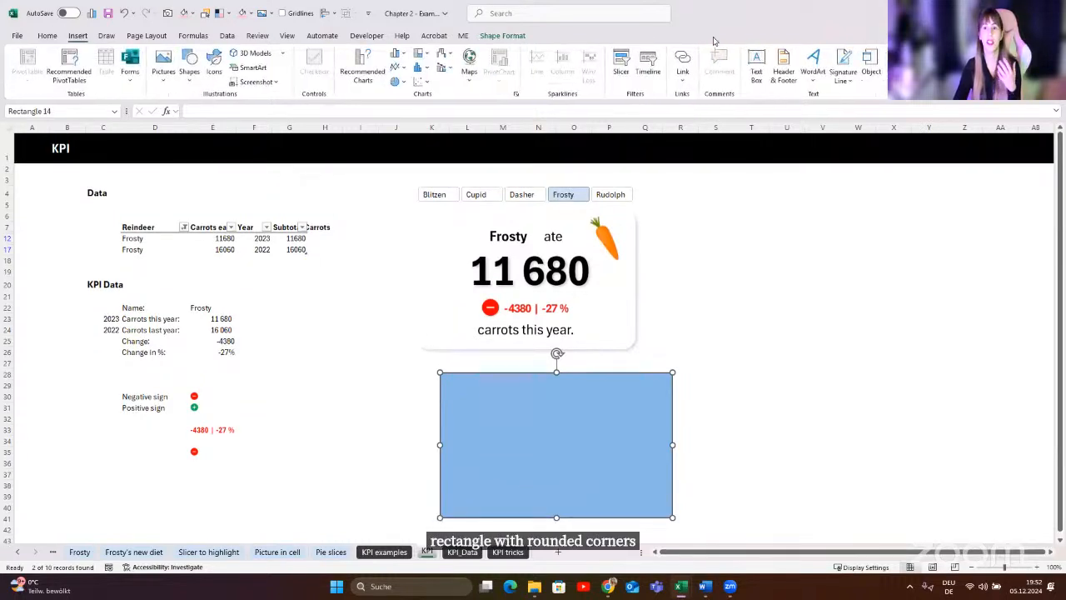
left_click(756, 67)
left_click_drag(702, 320, 873, 370)
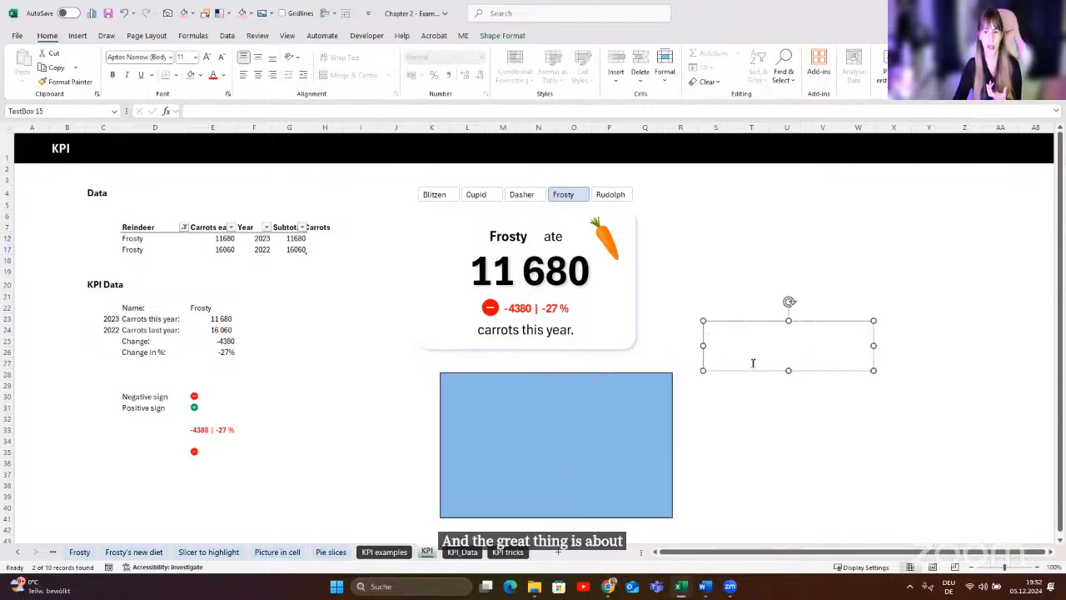
left_click(230, 115)
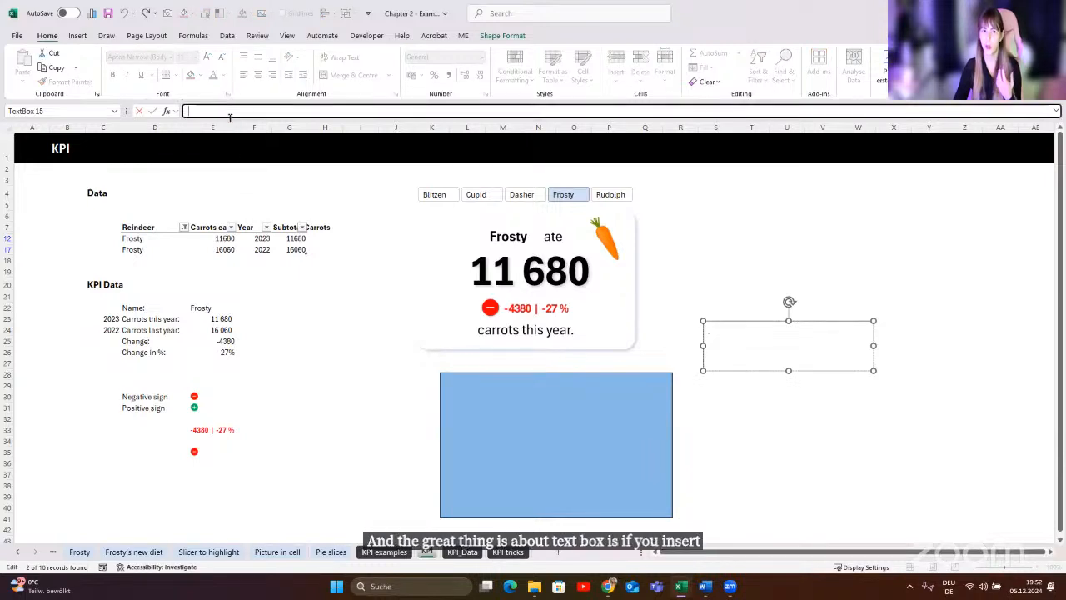
type("=")
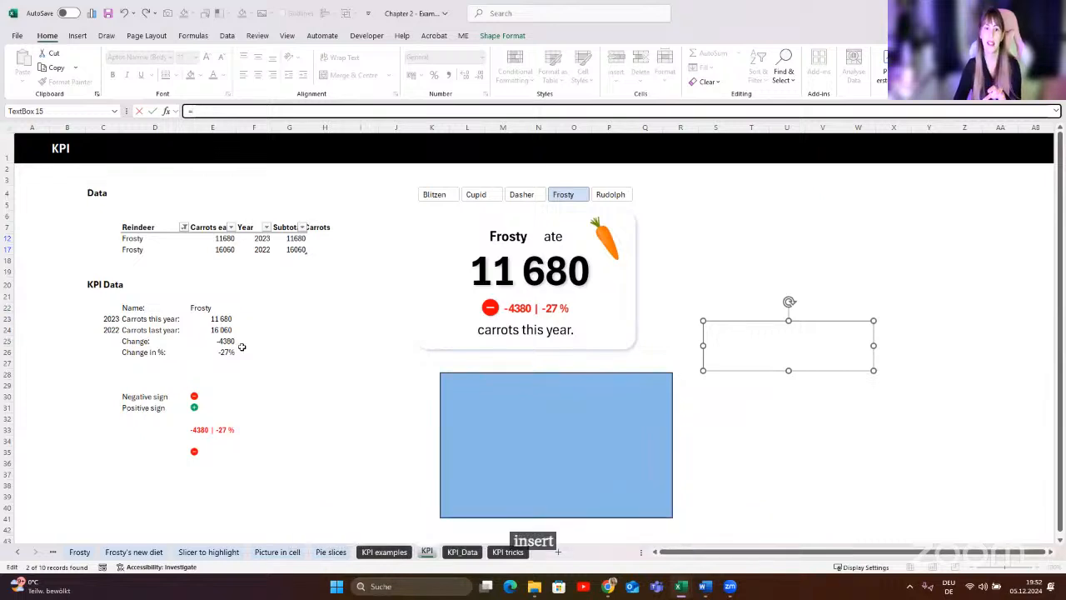
left_click(210, 319)
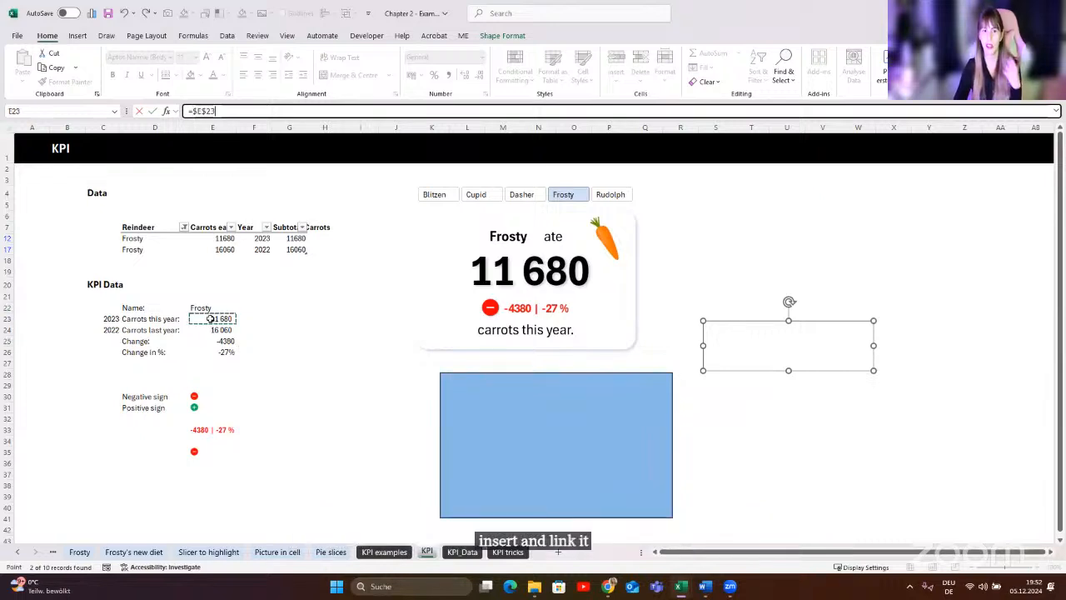
key("Return")
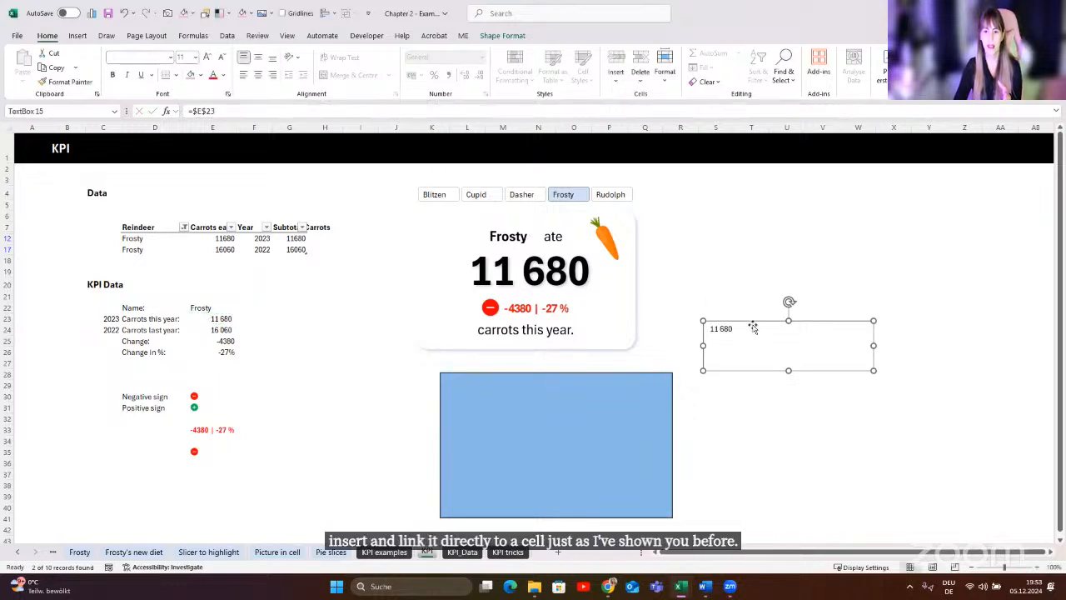
left_click_drag(743, 320, 615, 195)
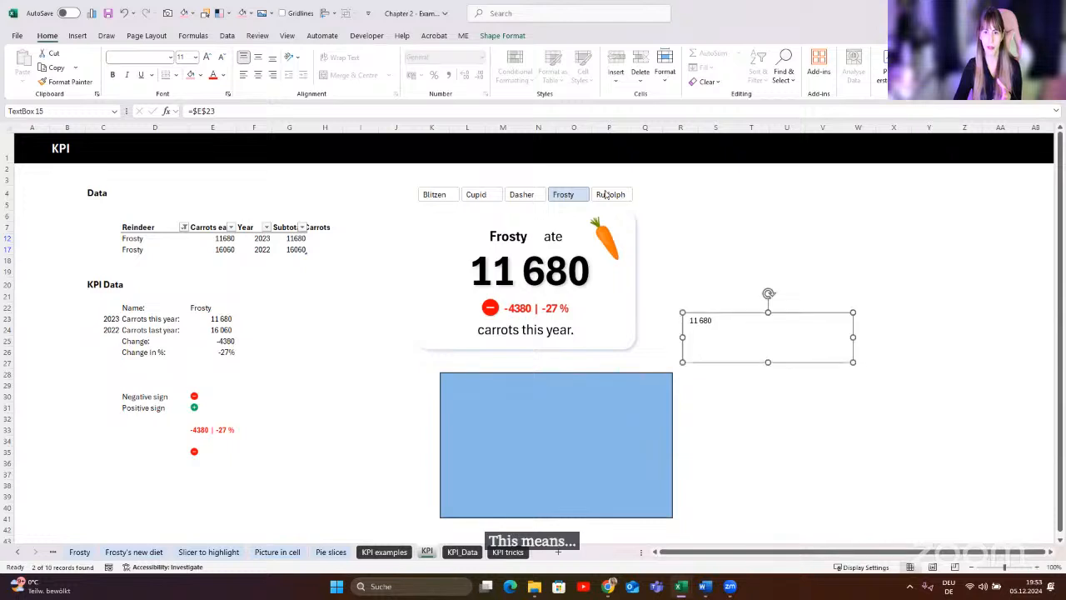
- Filter the data to Rudolph and increase the linked text box's font size to 36
left_click(610, 194)
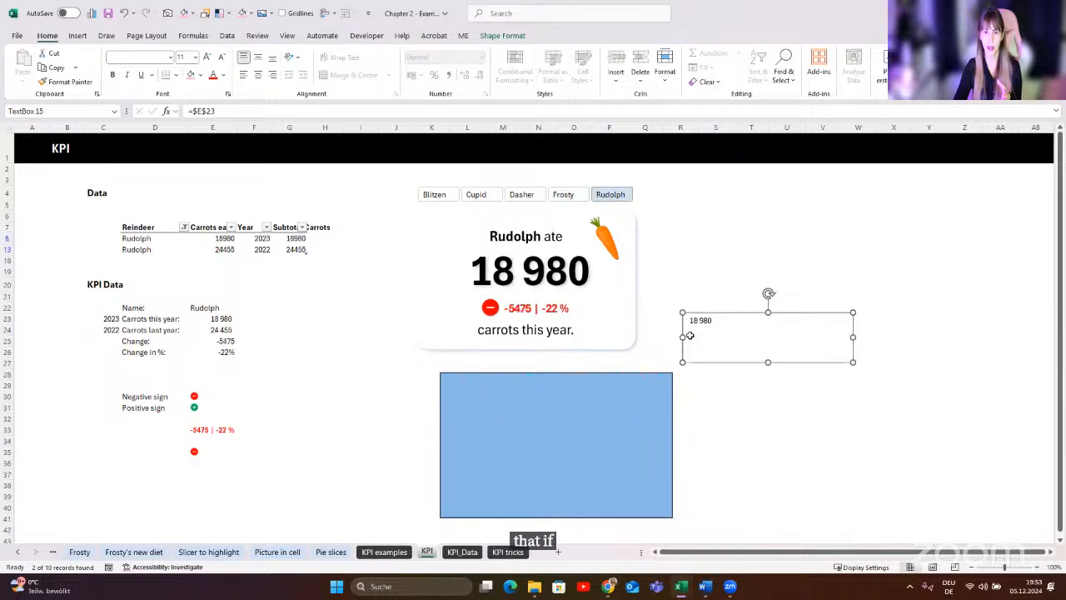
left_click(207, 57)
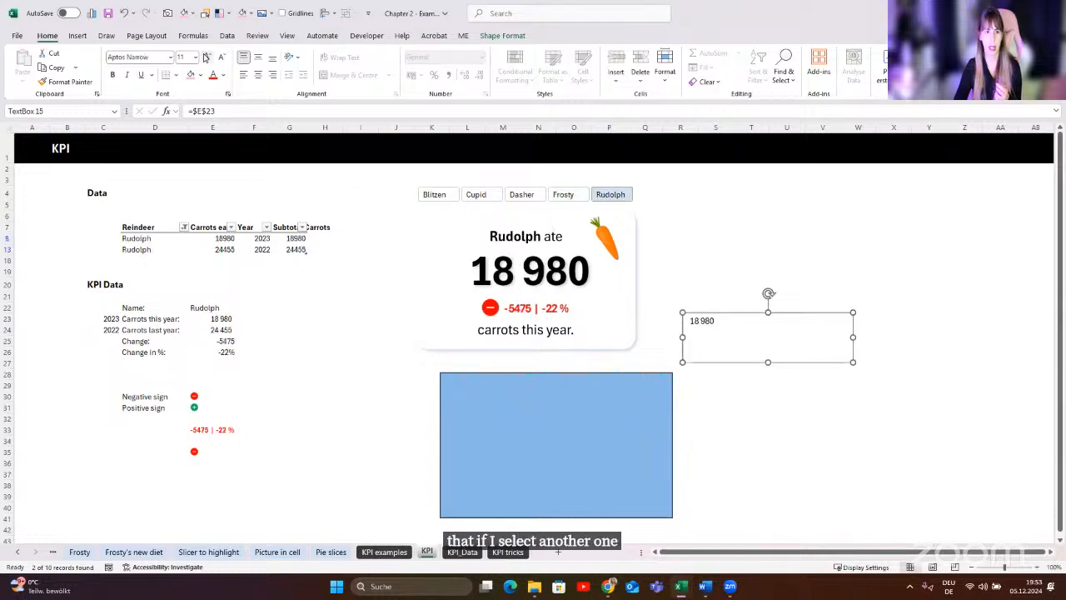
left_click(207, 56)
left_click(207, 57)
left_click(206, 57)
left_click(207, 57)
left_click(207, 56)
left_click(207, 57)
left_click(206, 57)
left_click(207, 57)
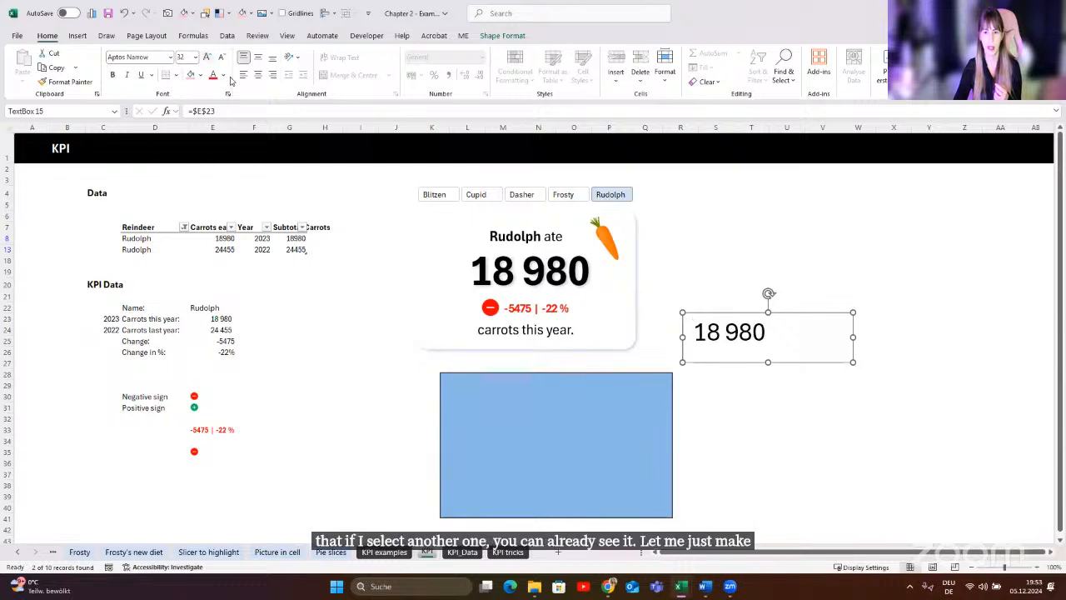
- Switch the slicer through Frosty and Dasher to Cupid to check how the linked text box responds
left_click(556, 200)
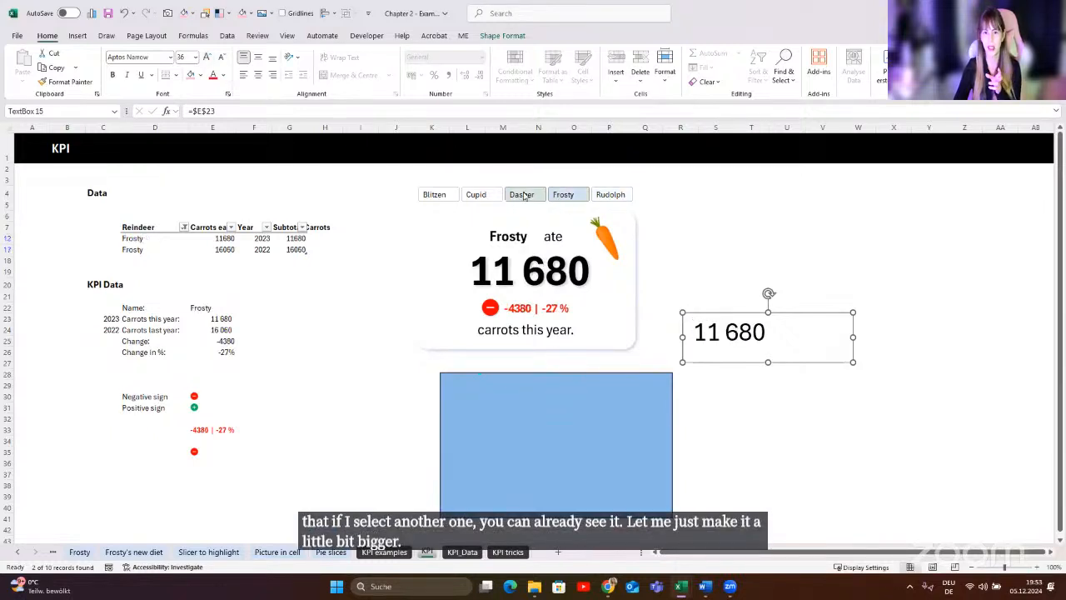
left_click(521, 196)
left_click(476, 195)
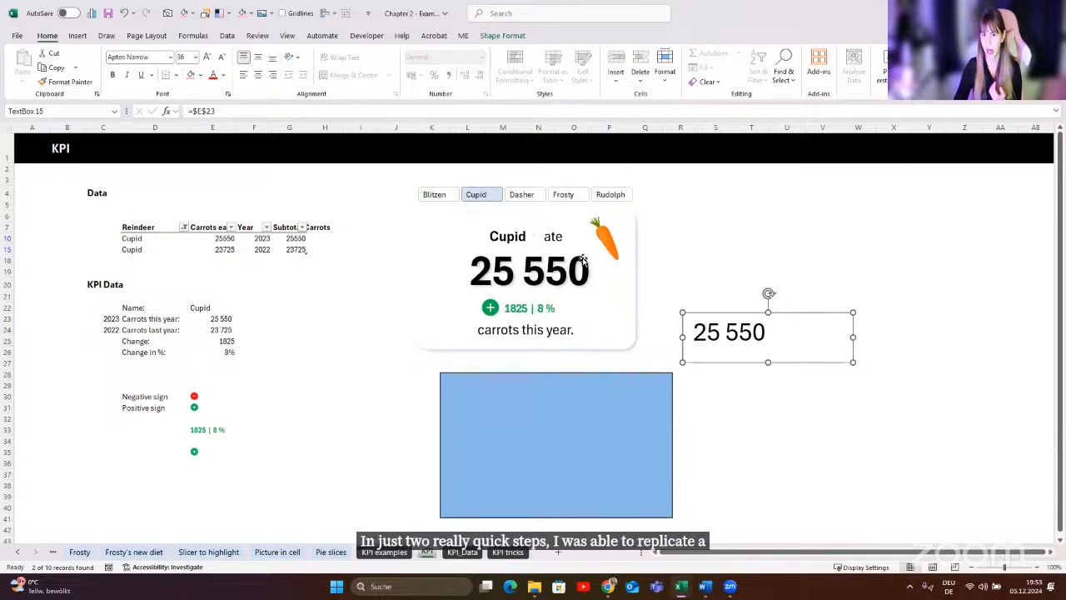
- Inspect the KPI card's name and carrot-count text boxes, the carrot picture and the caption text box
left_click(514, 240)
left_click(514, 239)
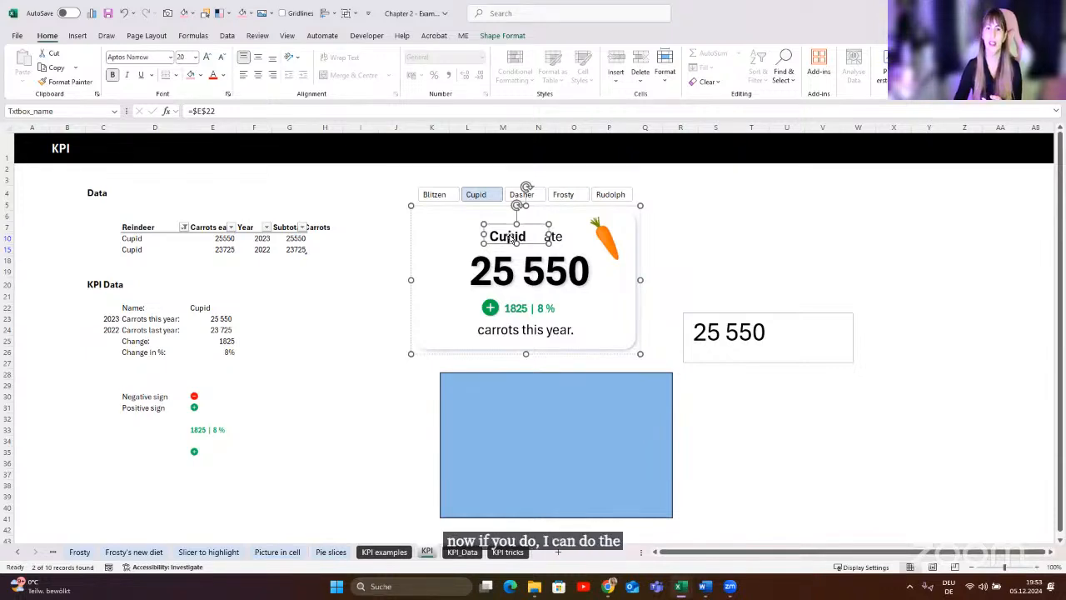
left_click(558, 247)
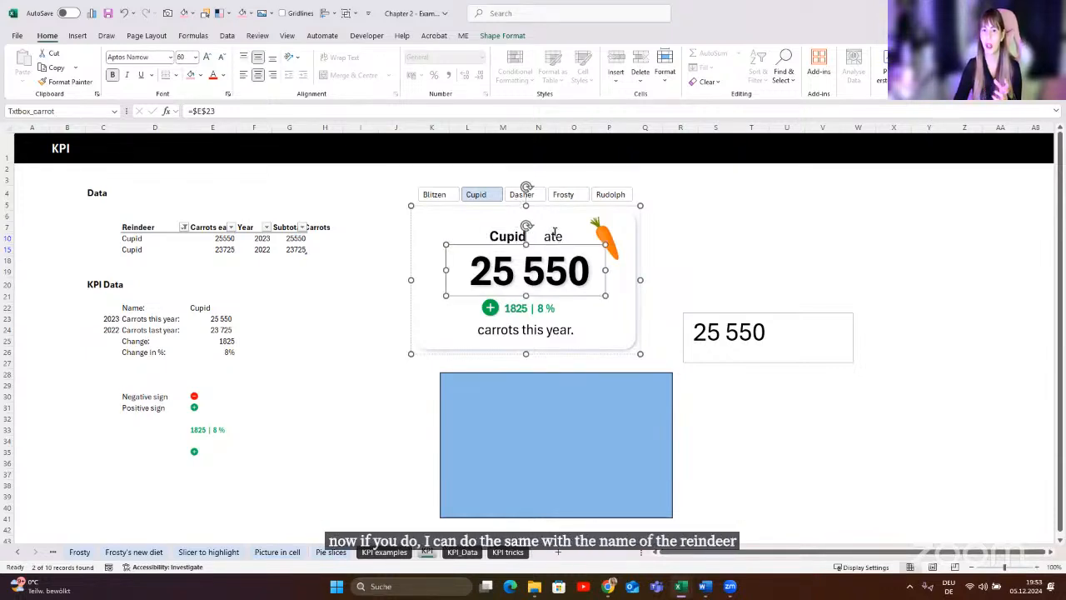
left_click(608, 235)
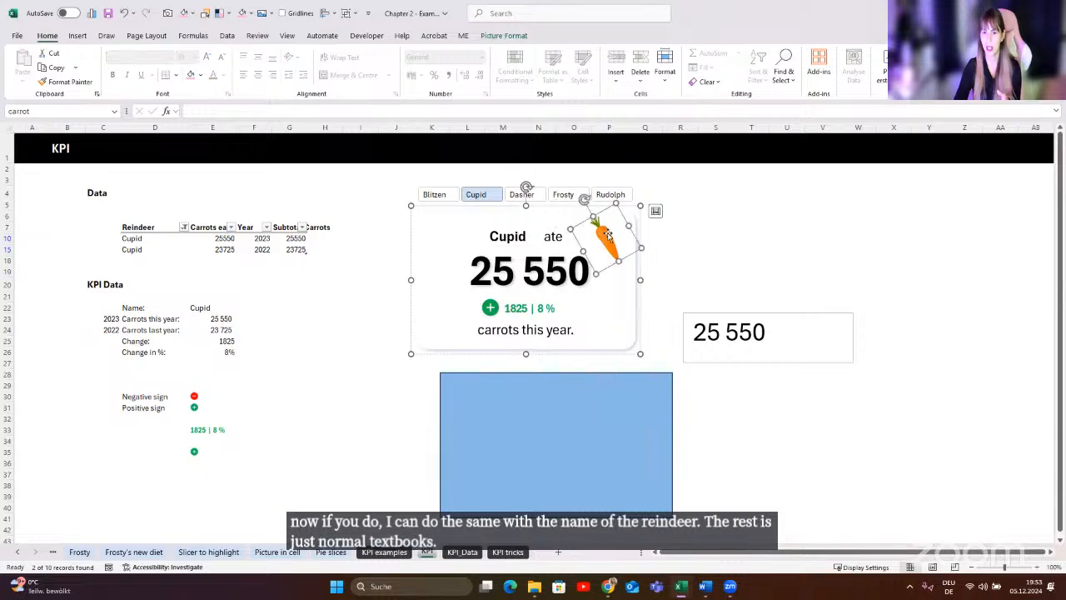
left_click(723, 319)
left_click(583, 340)
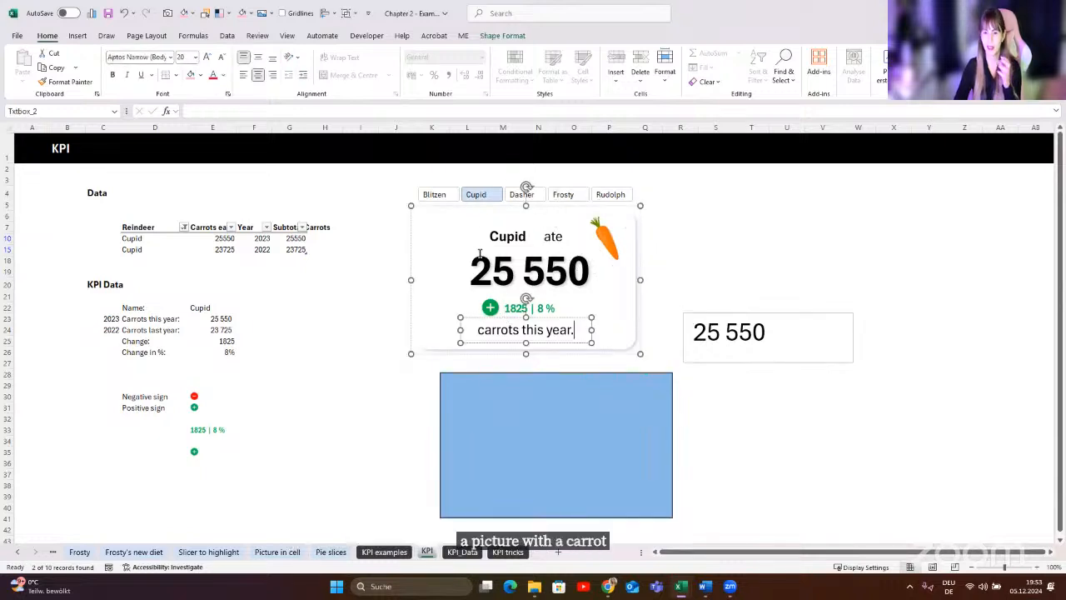
- Move the blue rectangle behind the linked text box, then delete both demonstration shapes
left_click_drag(651, 383, 867, 280)
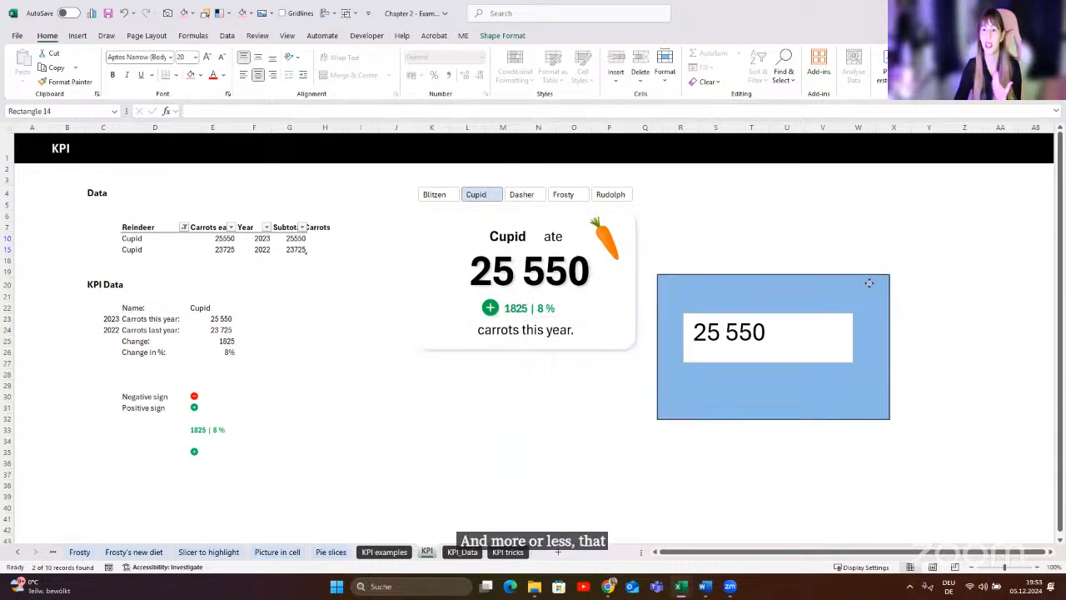
key("Delete")
left_click(755, 317)
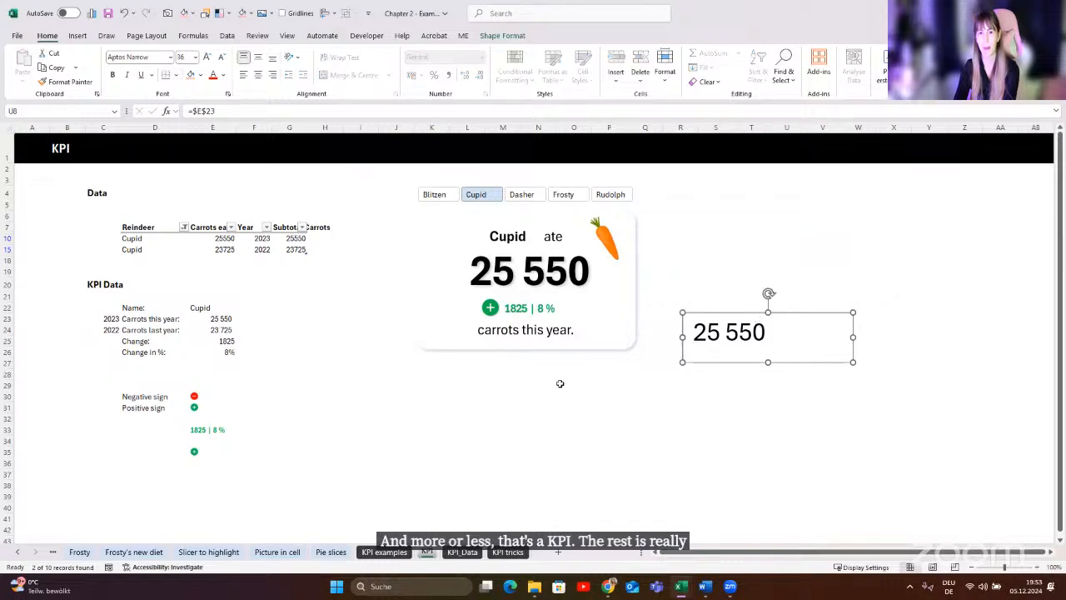
key("Delete")
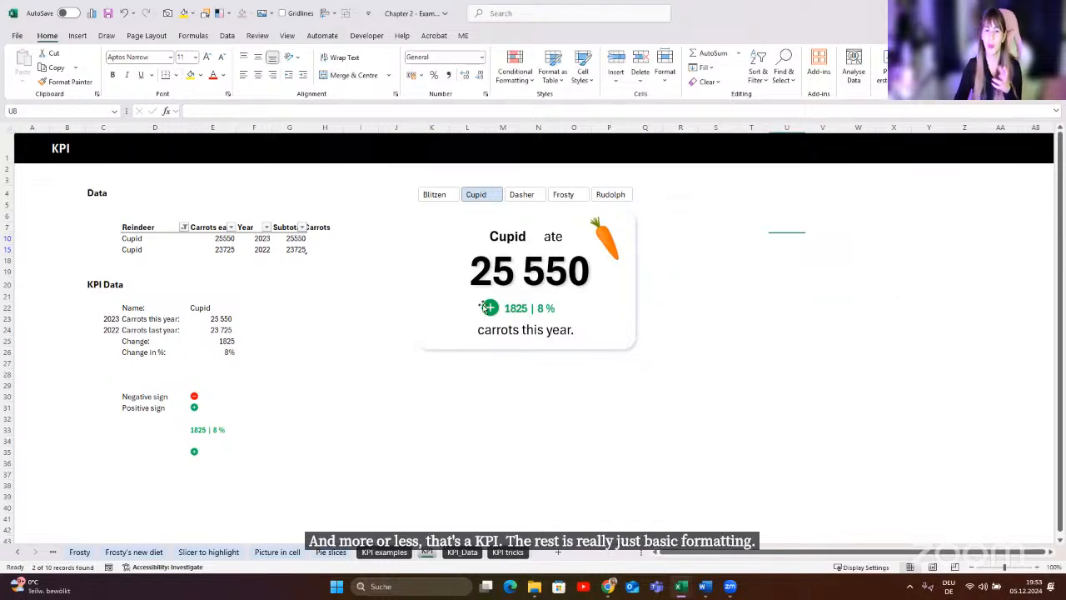
- Filter to Frosty and examine the sign pictures in E30 and E31 and the formula in E35 at 120% zoom
left_click(512, 194)
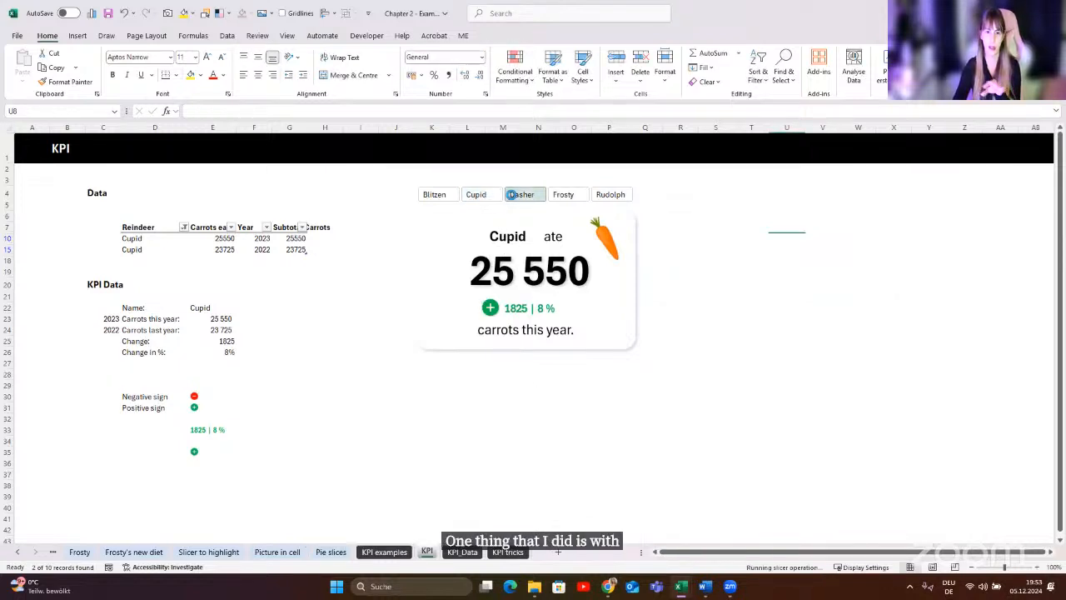
left_click(559, 194)
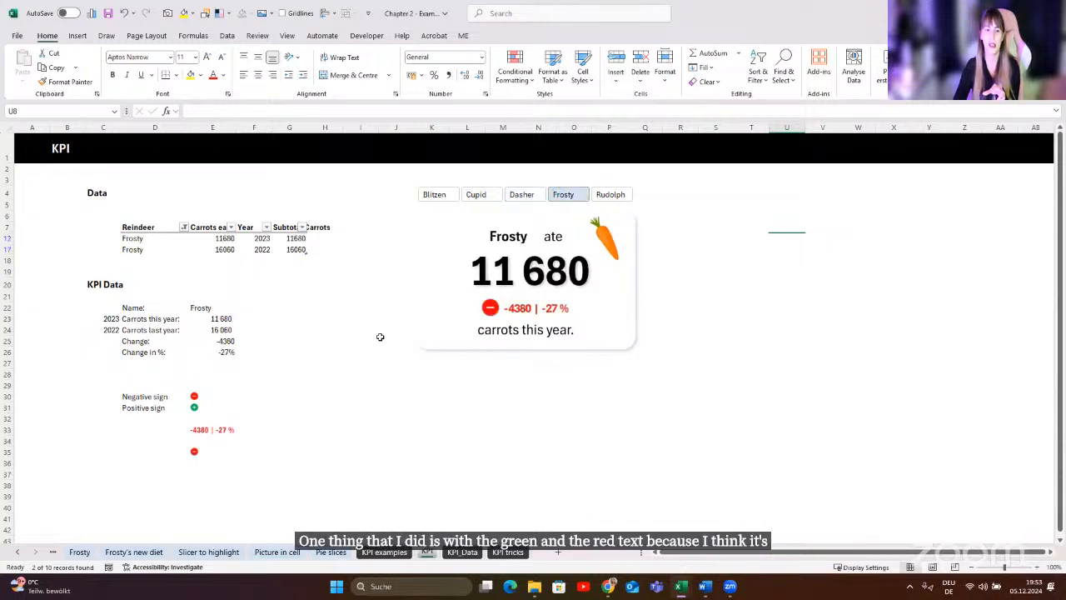
left_click(1037, 567)
left_click(1038, 567)
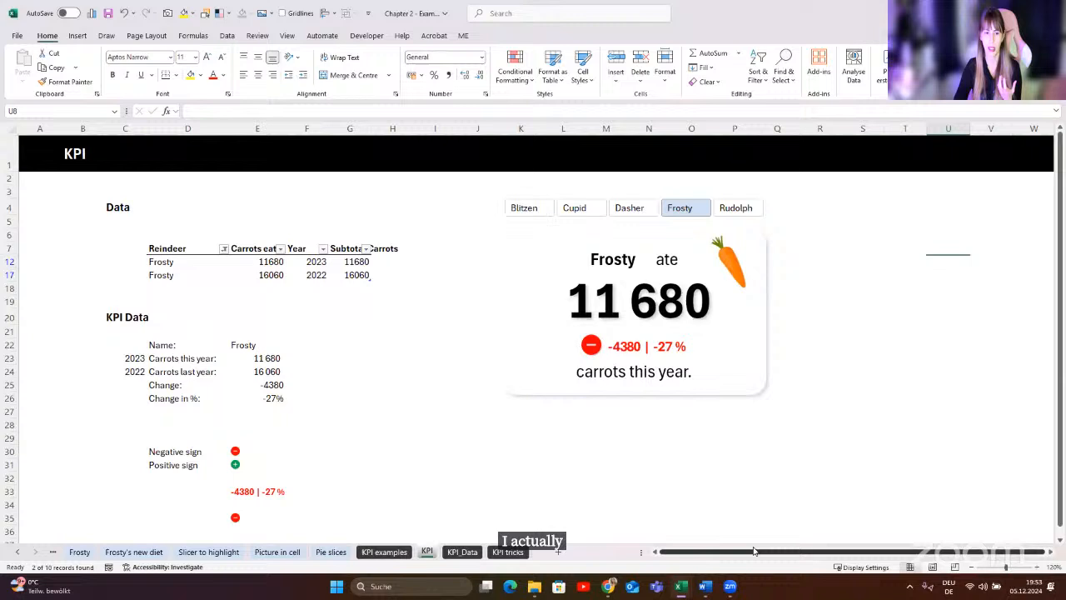
left_click(246, 452)
left_click(250, 464)
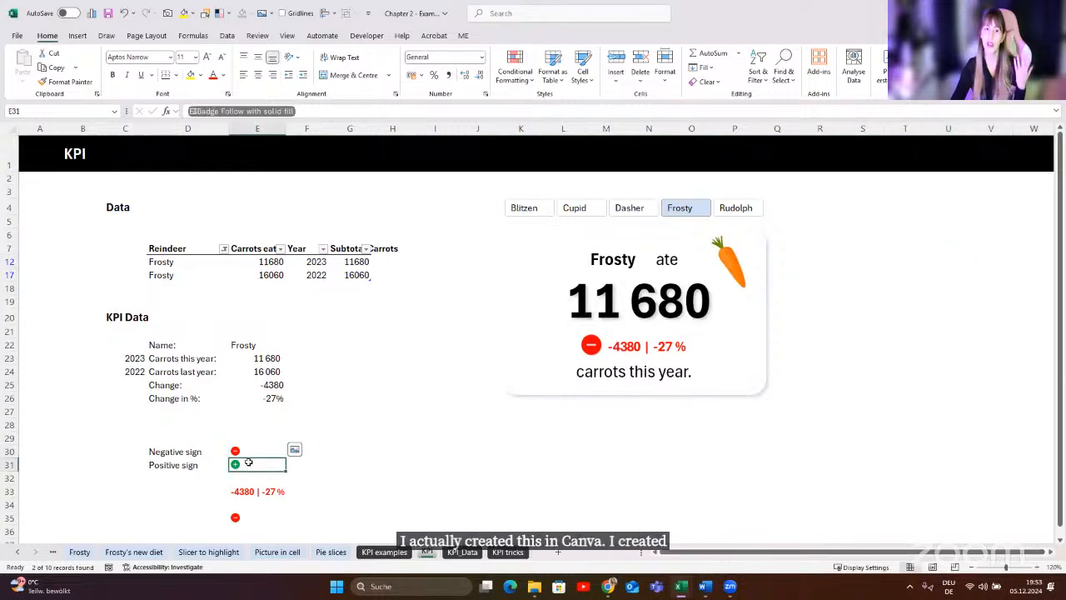
scroll(174, 448, "down", 1)
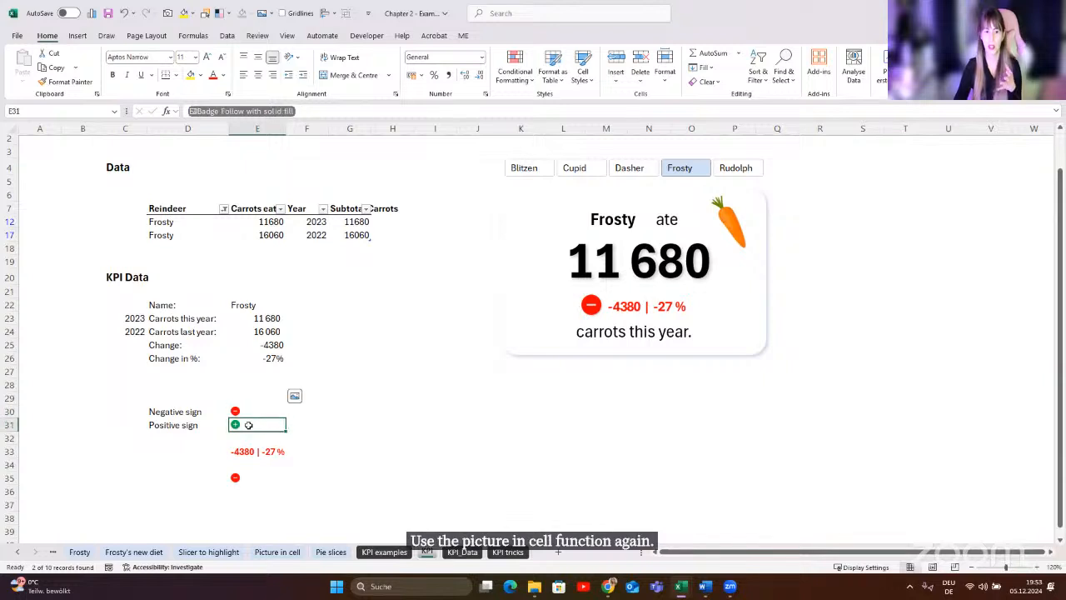
left_click(257, 476)
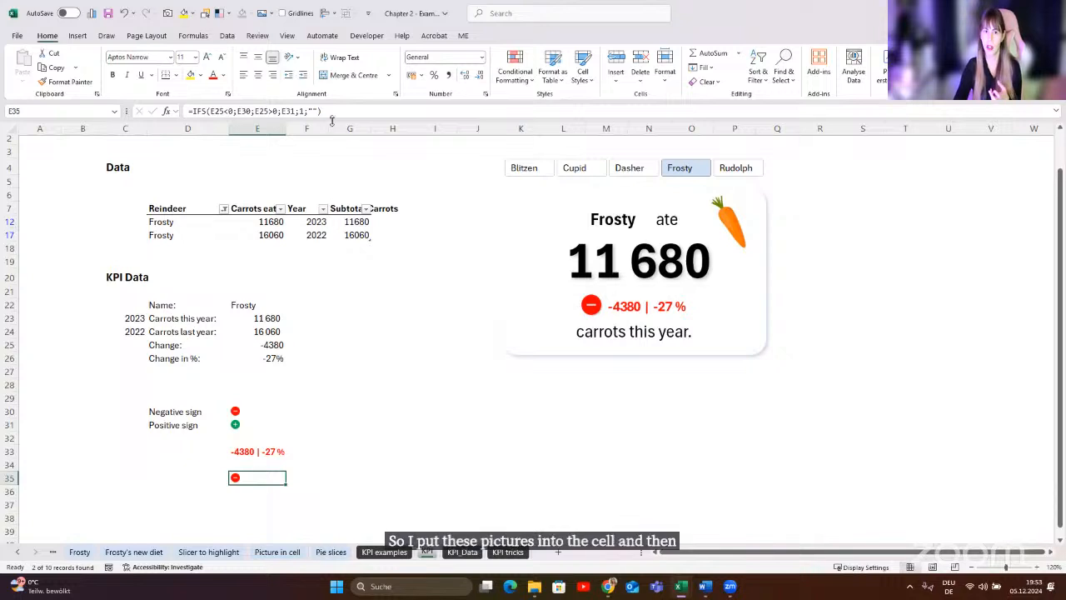
- Review the IFS formula in E35, then try placing a picture reference of that sign cell on the KPI card
left_click(331, 112)
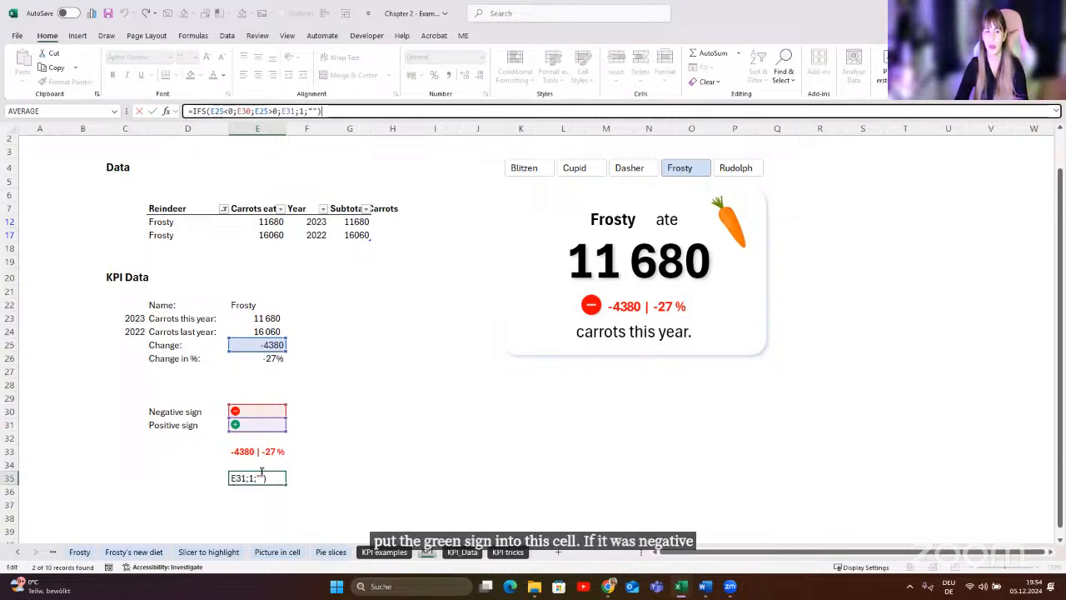
key("ctrl+Return")
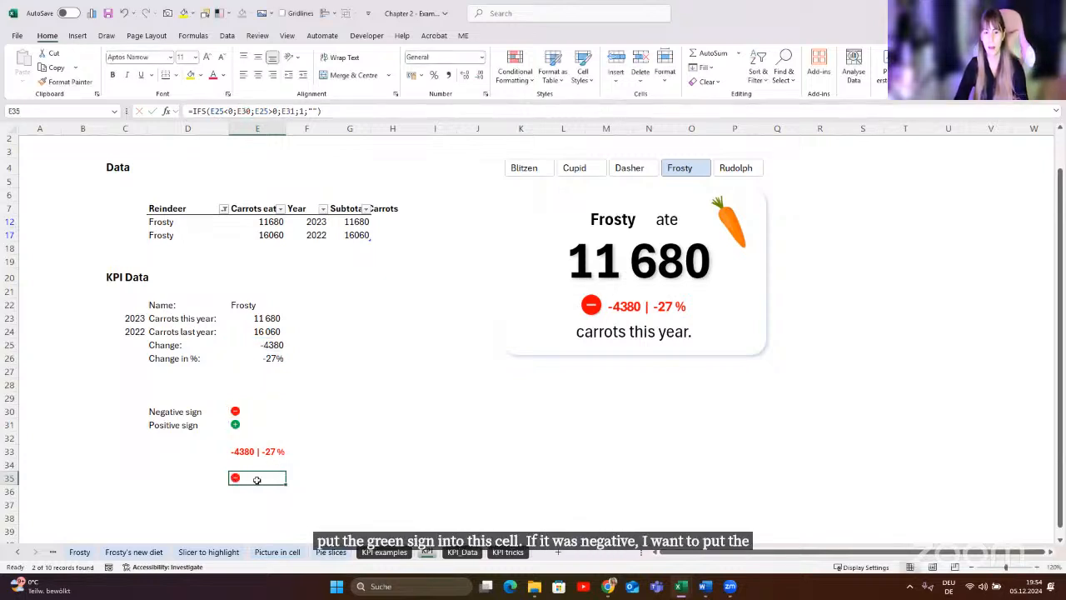
right_click(257, 479)
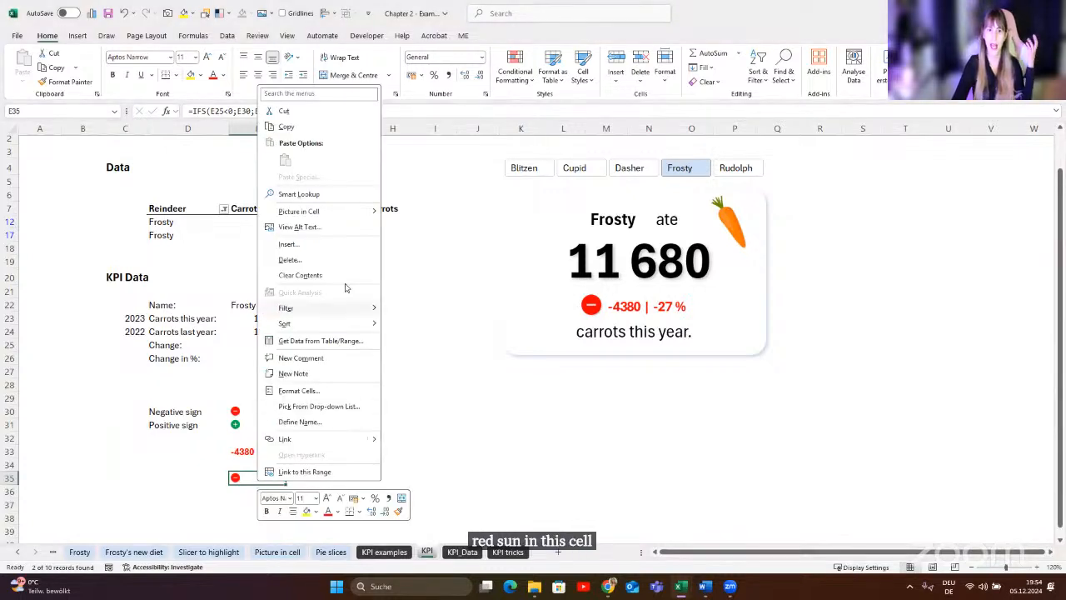
mouse_move(349, 208)
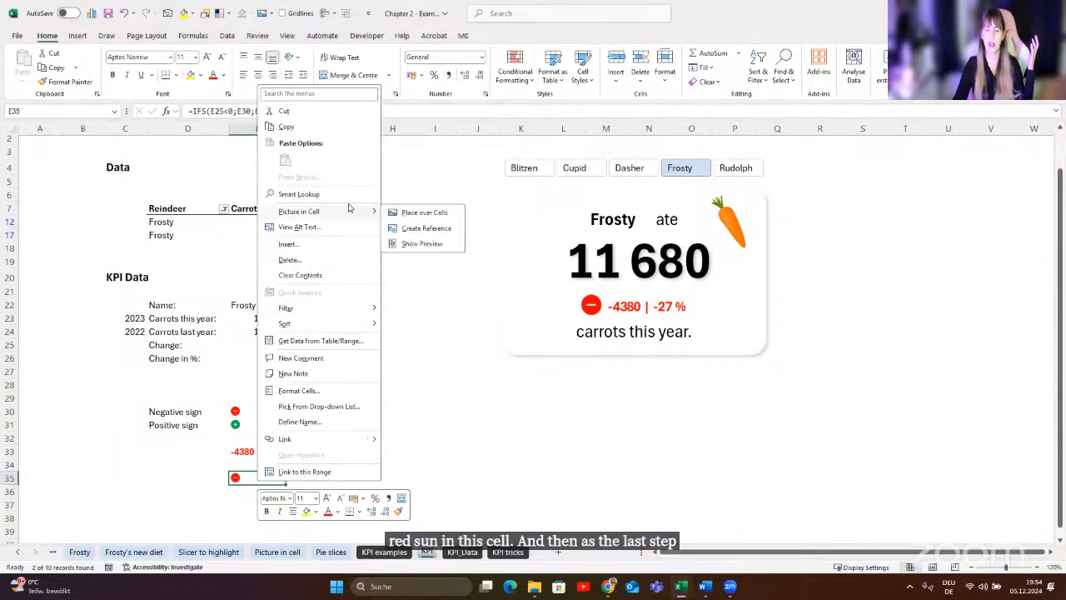
left_click(405, 229)
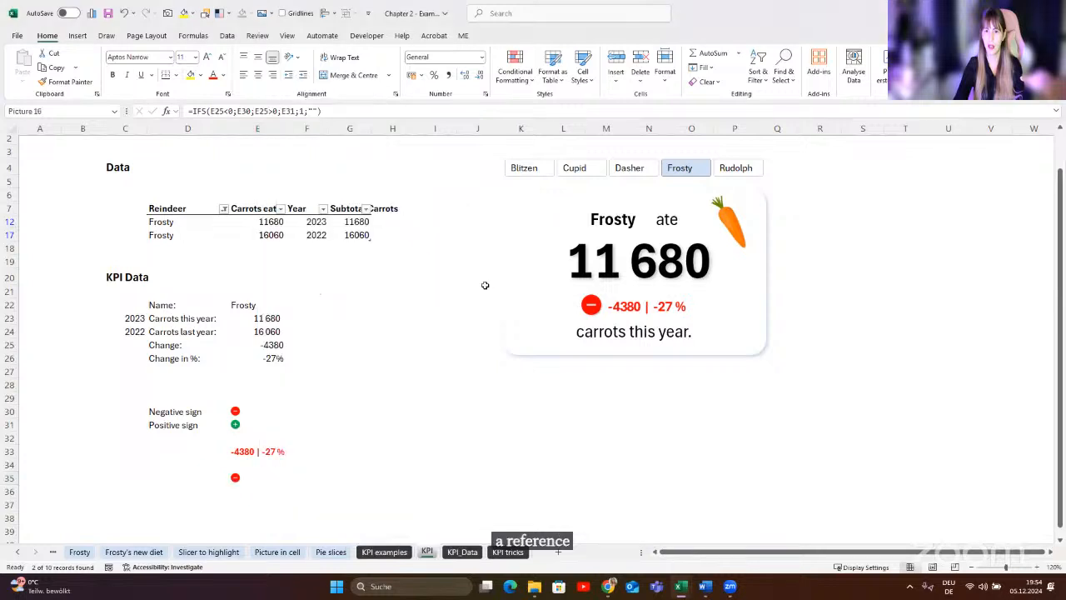
scroll(278, 469, "down", 1)
left_click_drag(283, 458, 578, 254)
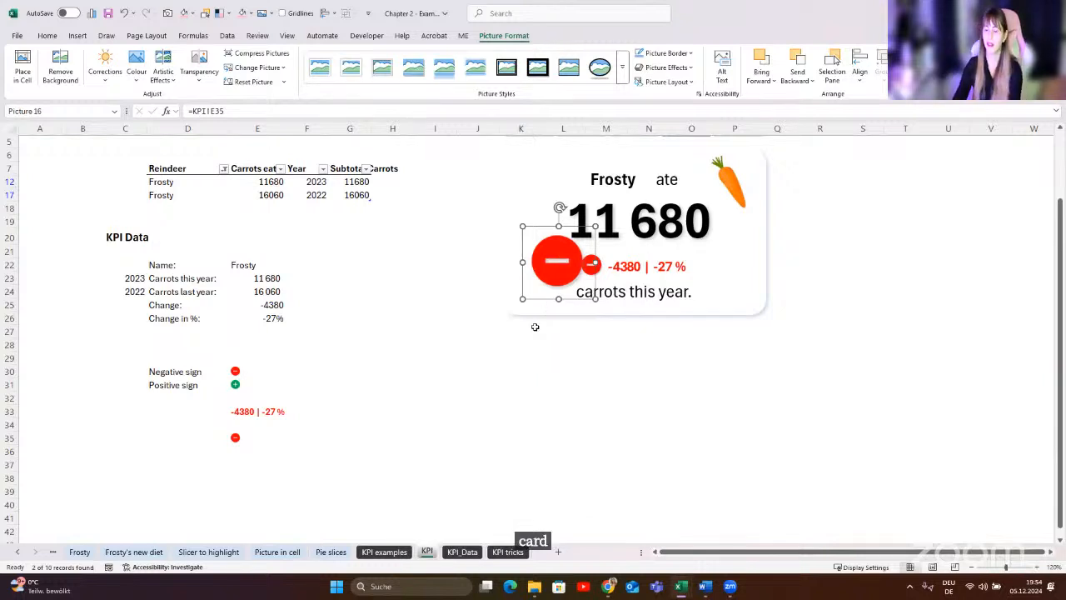
key("Escape")
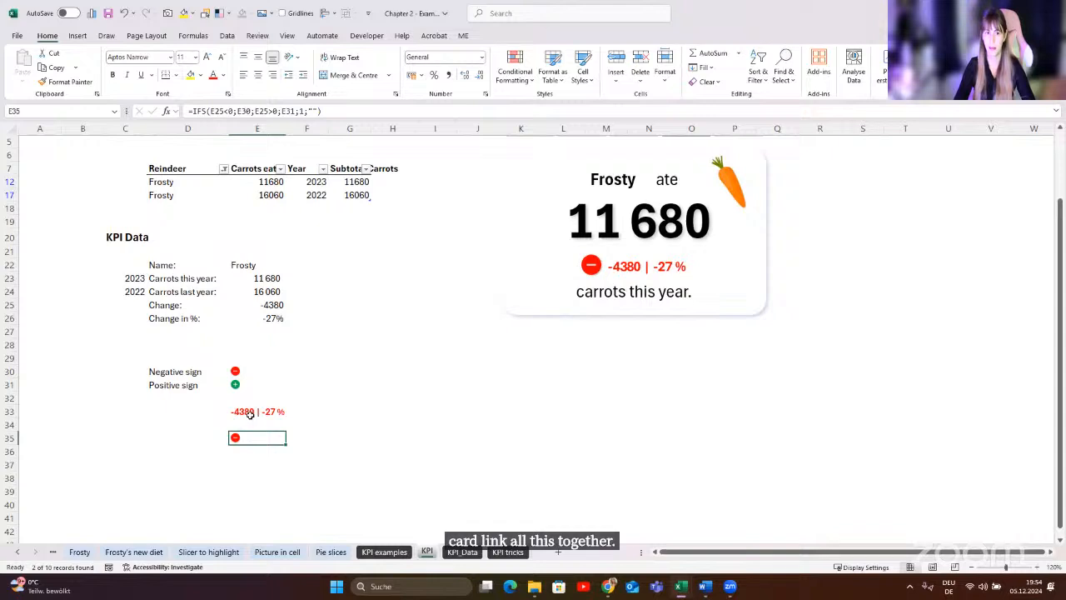
- Inspect the change text formula in E33 and the KPI card picture linked to that cell
left_click(250, 412)
scroll(488, 376, "up", 2)
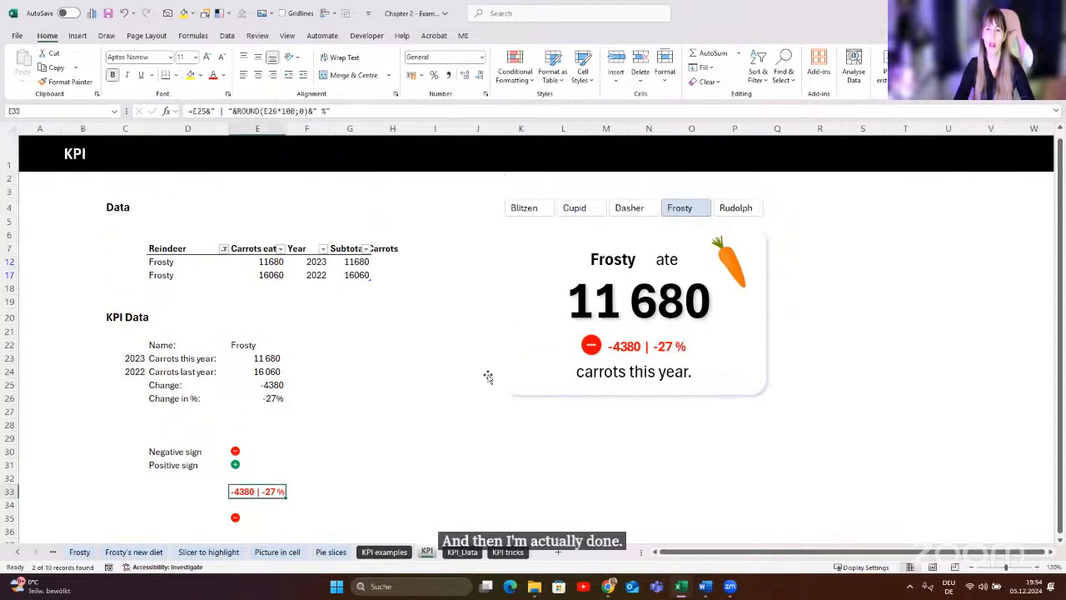
left_click(645, 346)
left_click(645, 346)
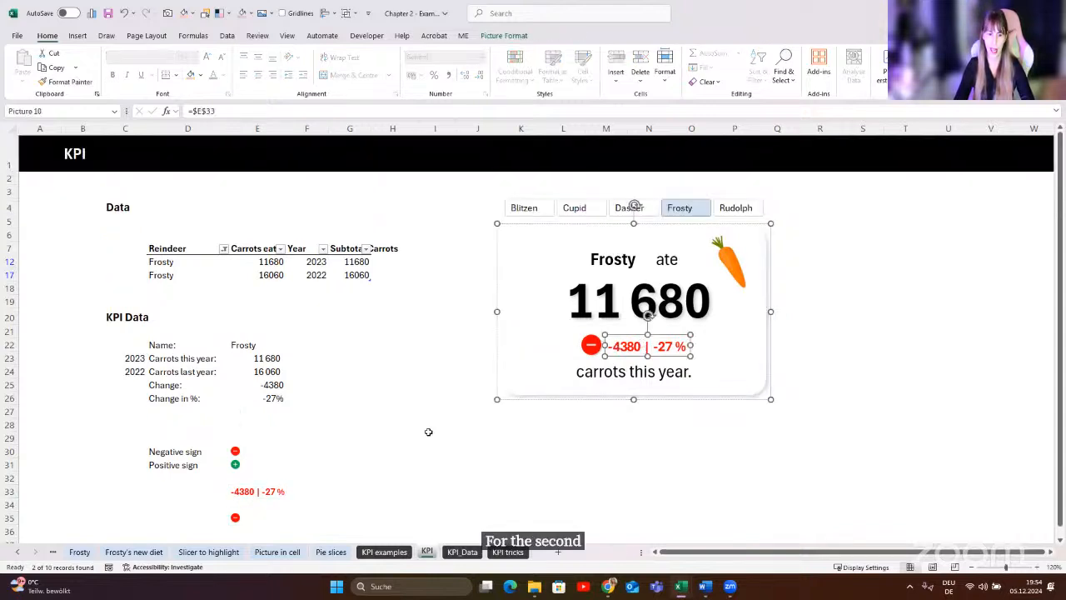
- Capture cell E33 with the Camera tool and place the linked picture over the change line on the KPI card
scroll(428, 431, "down", 1)
left_click(260, 451)
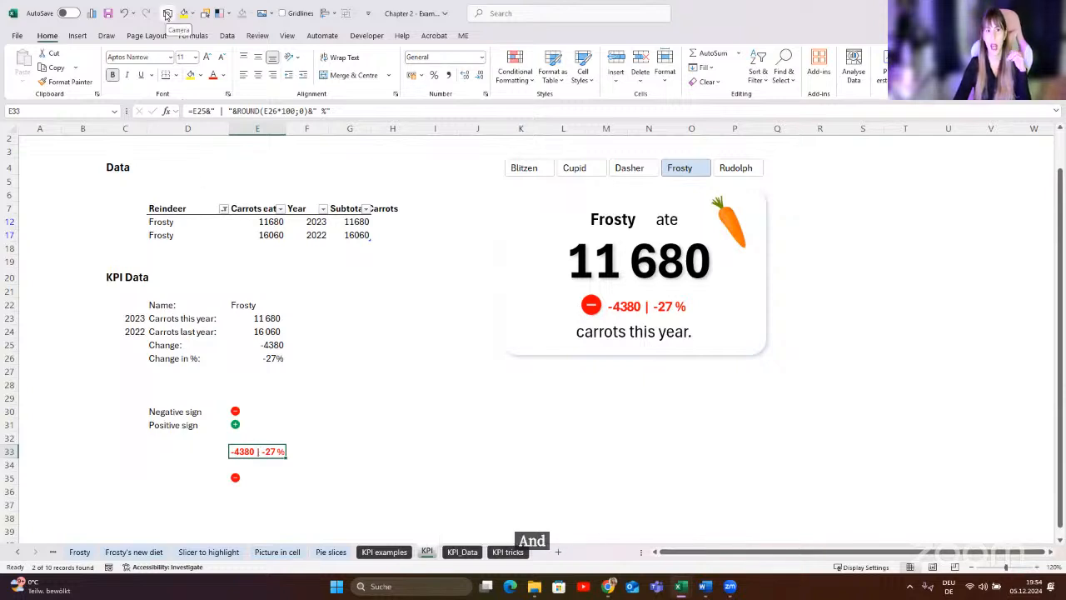
left_click(166, 14)
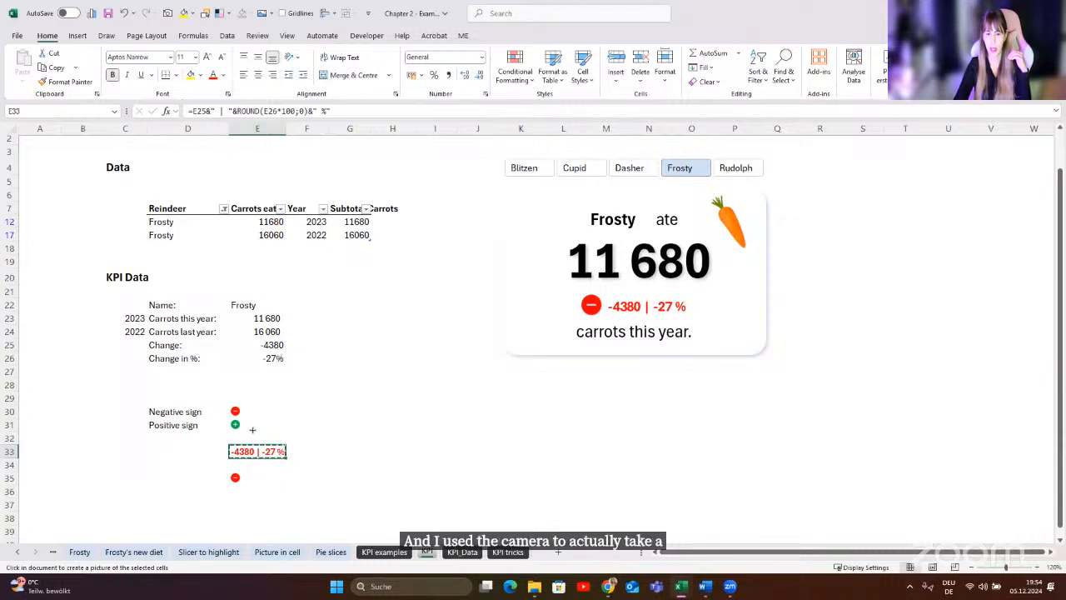
left_click(371, 380)
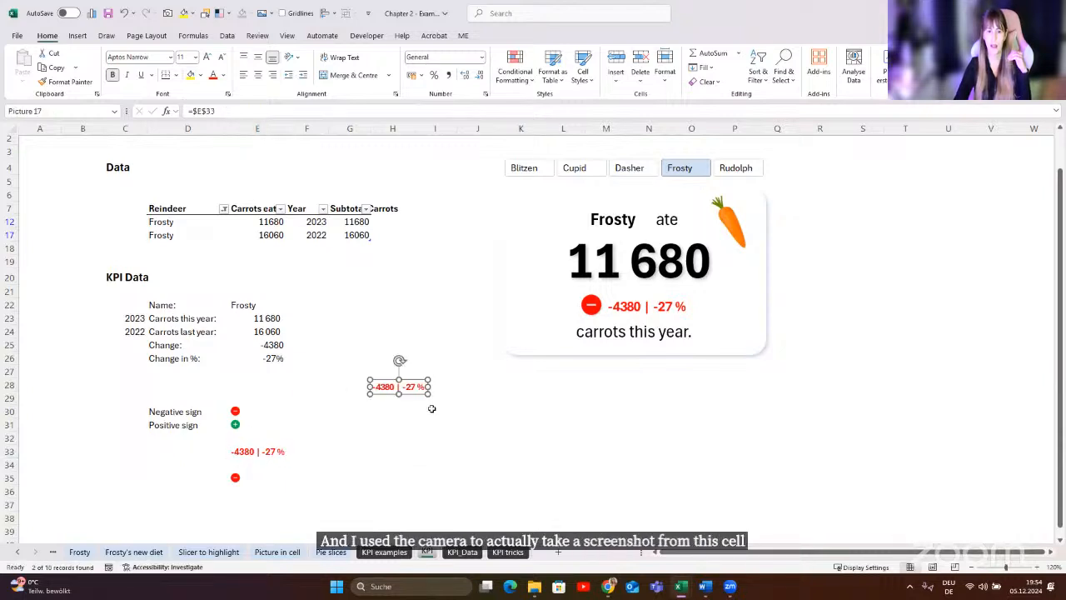
left_click_drag(411, 392, 689, 311)
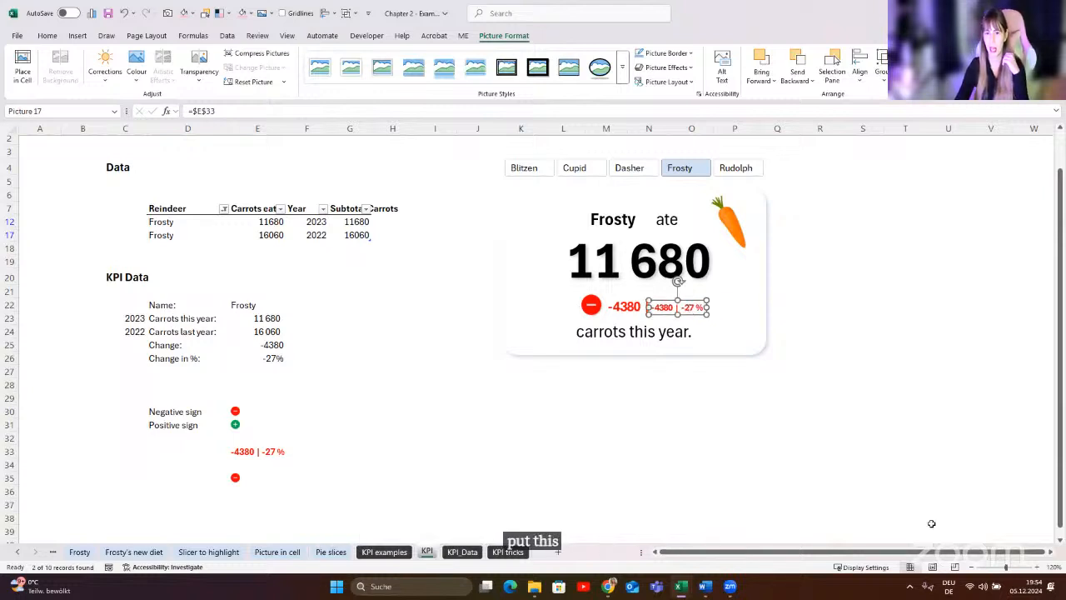
- Open the fill and line formatting for the E33 camera picture and enlarge the picture to about twice its size
scroll(516, 353, "right", 3)
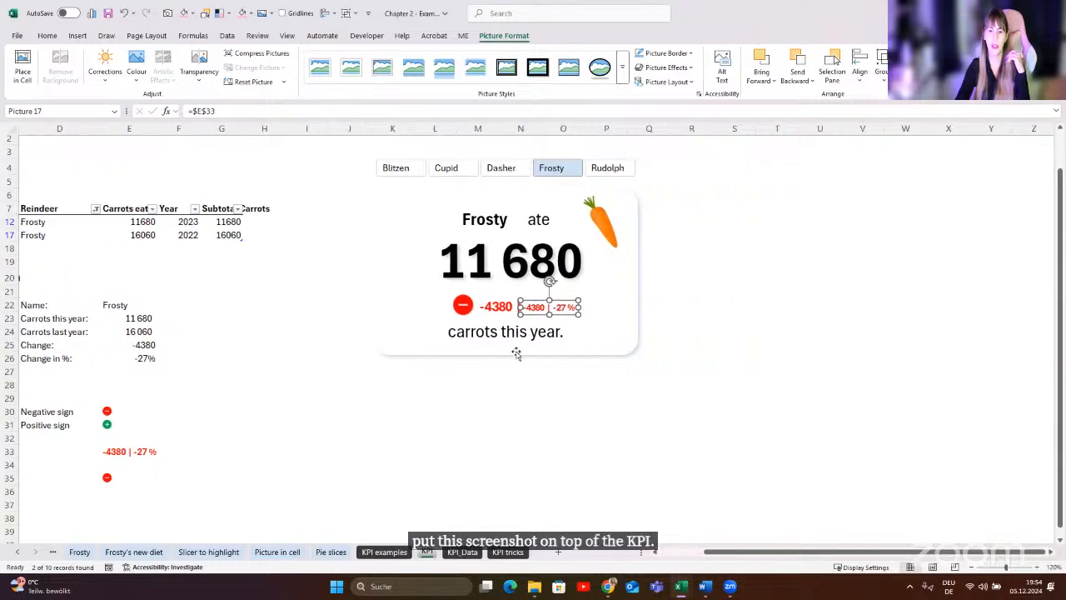
right_click(555, 308)
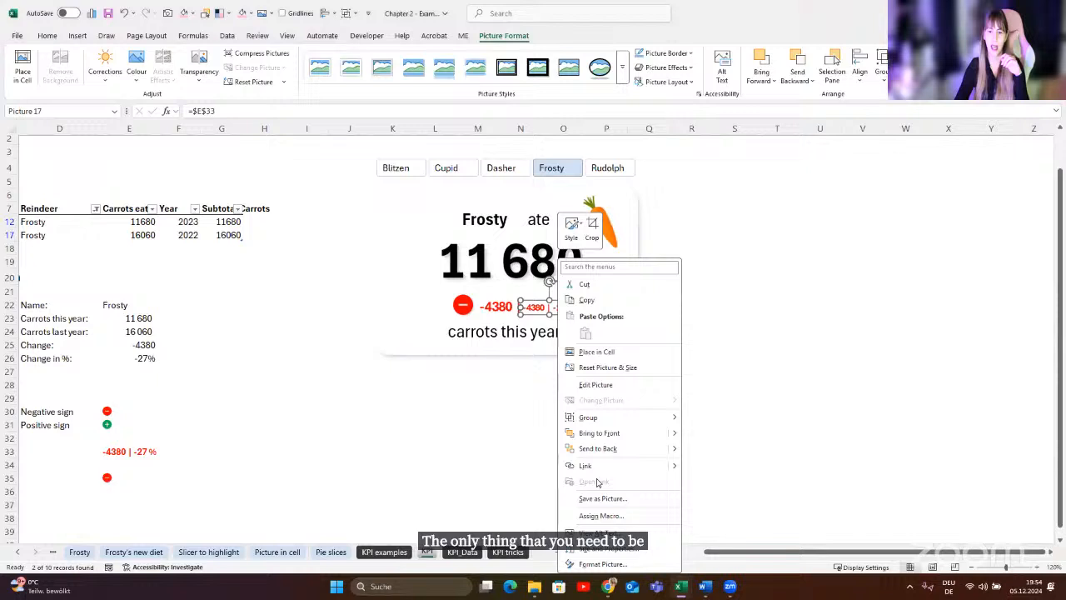
left_click(596, 563)
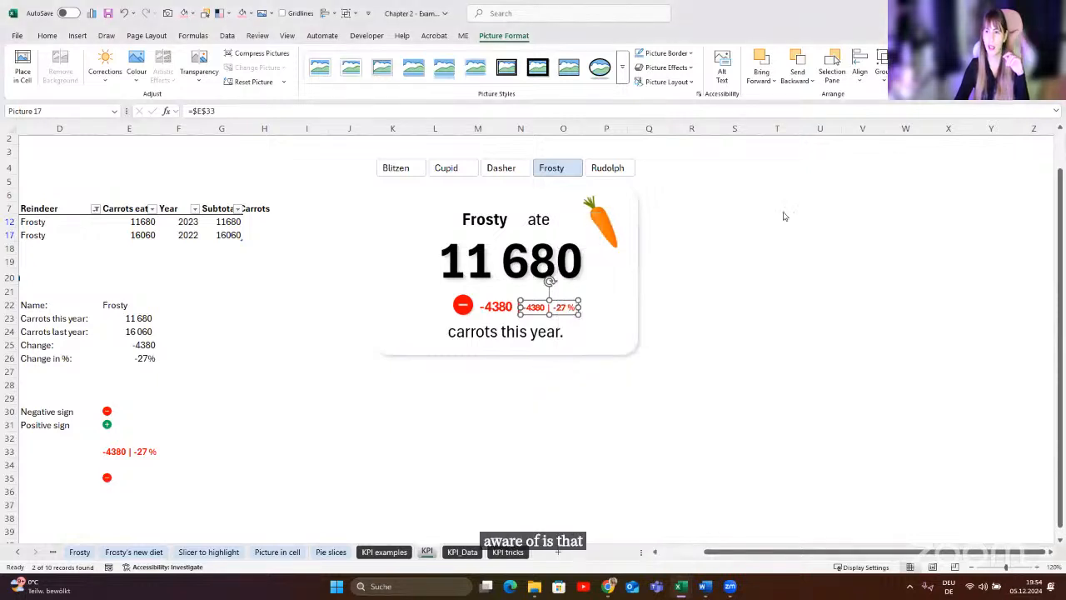
left_click(911, 180)
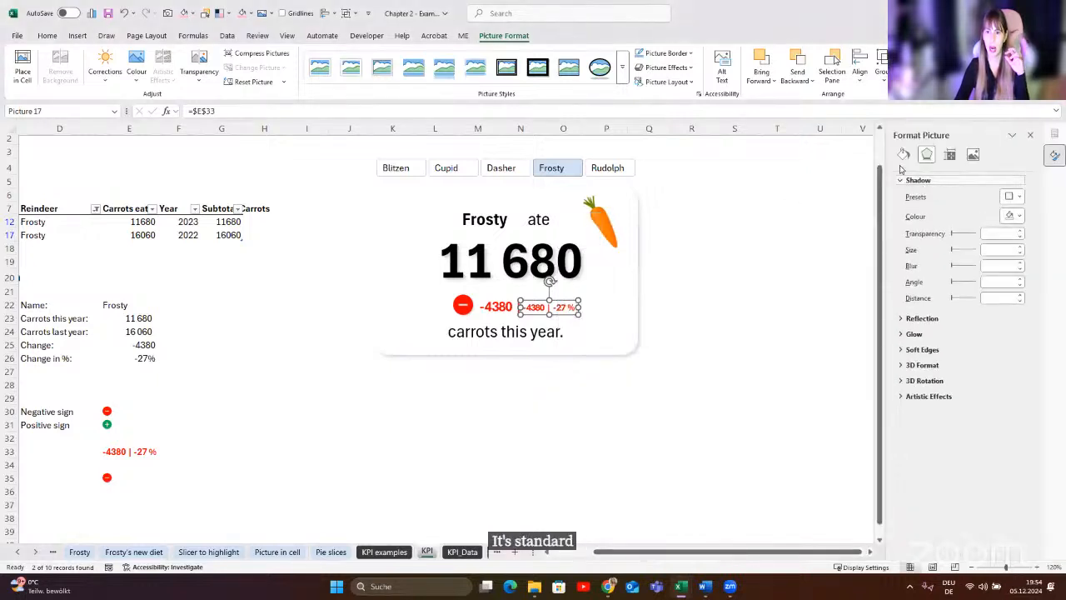
left_click(904, 154)
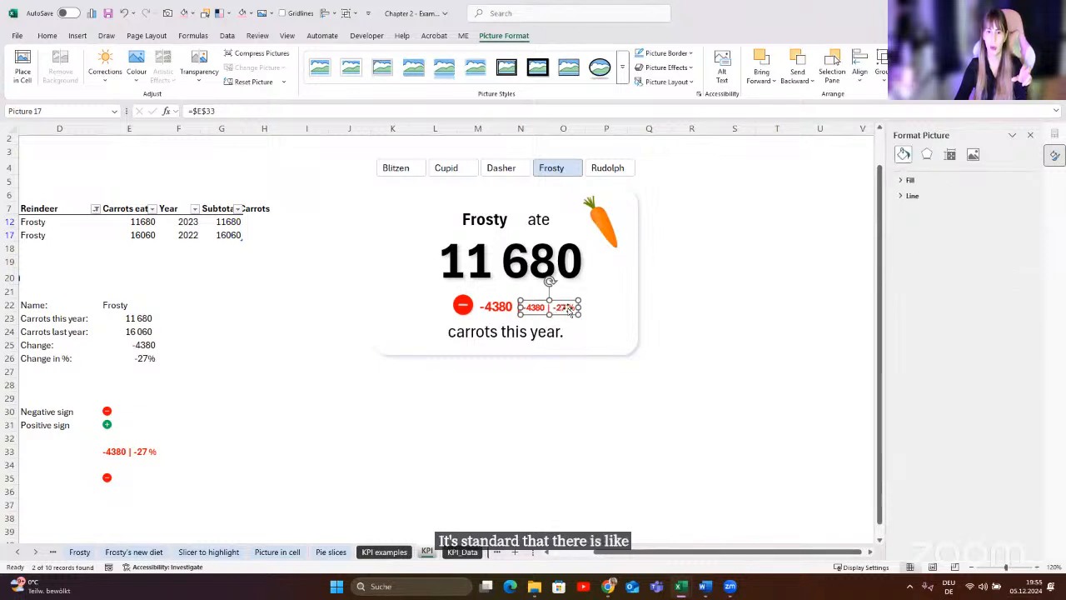
left_click_drag(578, 314, 620, 334)
left_click_drag(595, 315, 622, 304)
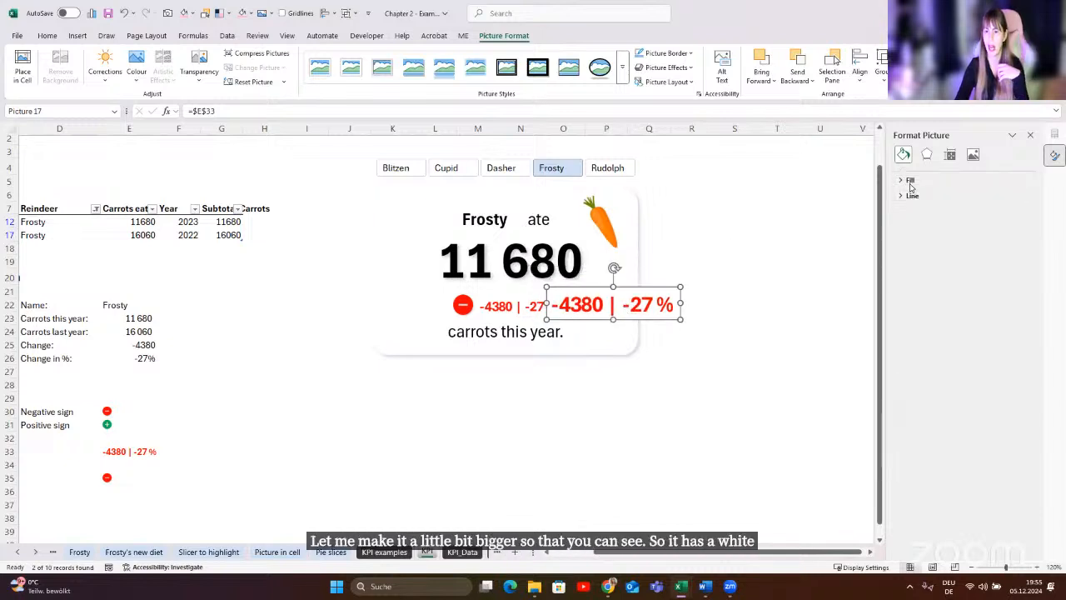
- Set the camera picture to No fill and No line, and move it just below the KPI card
left_click(910, 181)
left_click(908, 197)
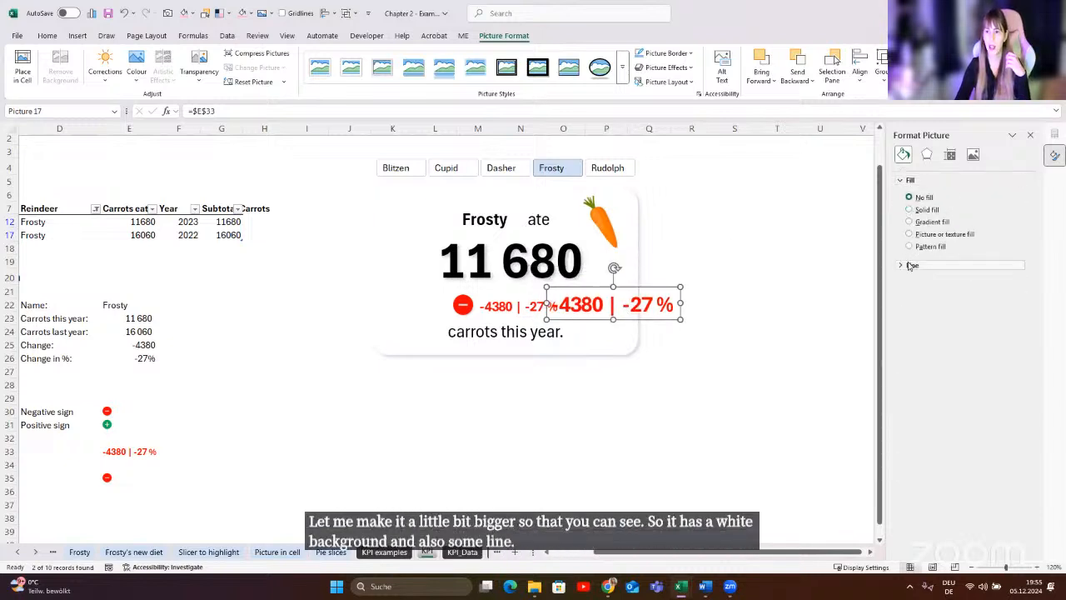
left_click(911, 264)
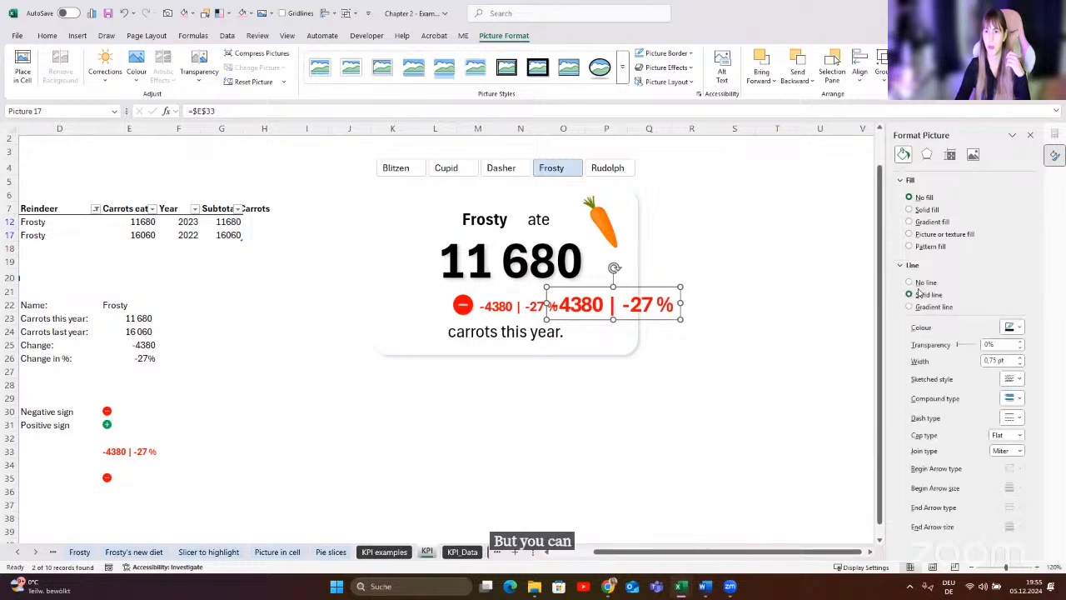
left_click(909, 283)
left_click_drag(656, 322, 548, 397)
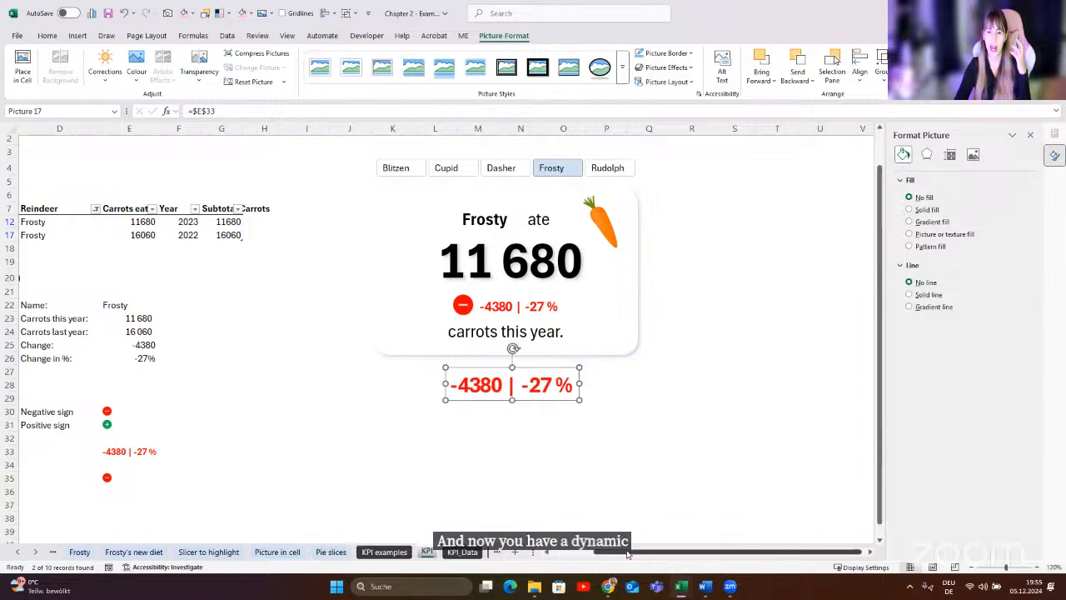
scroll(236, 411, "left", 3)
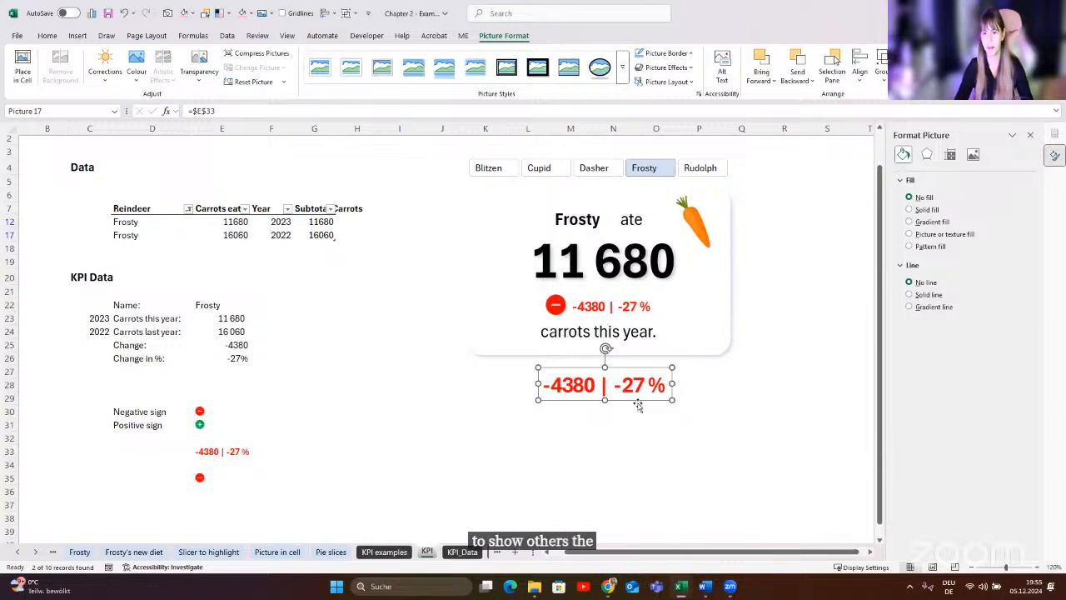
- Delete the spare linked picture of the change text below the KPI card
mouse_move(638, 399)
left_mouse_down()
mouse_move(639, 333)
mouse_move(641, 419)
left_mouse_up()
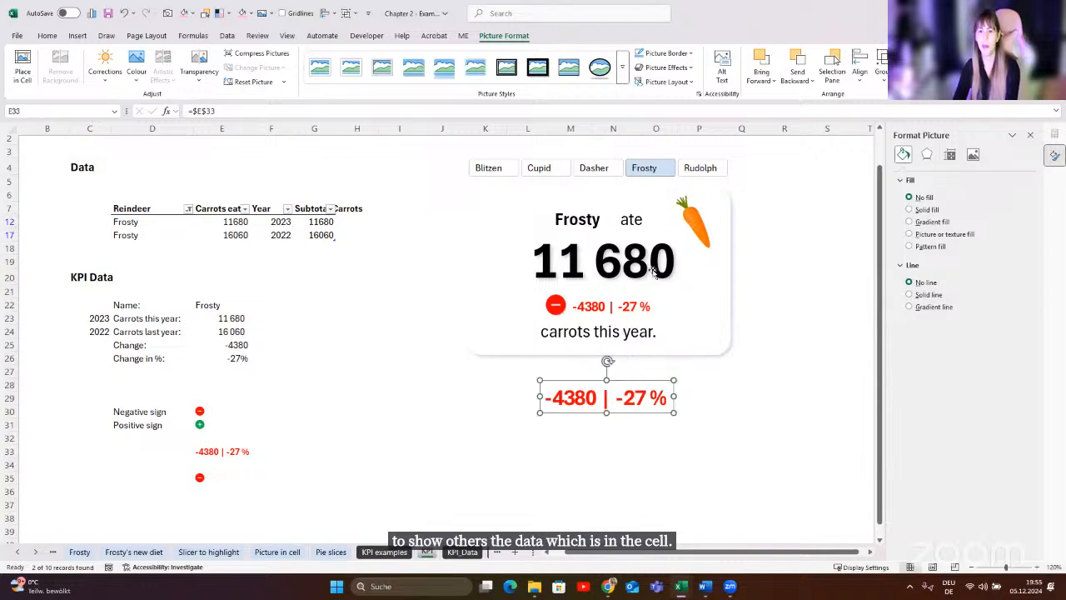
key("Delete")
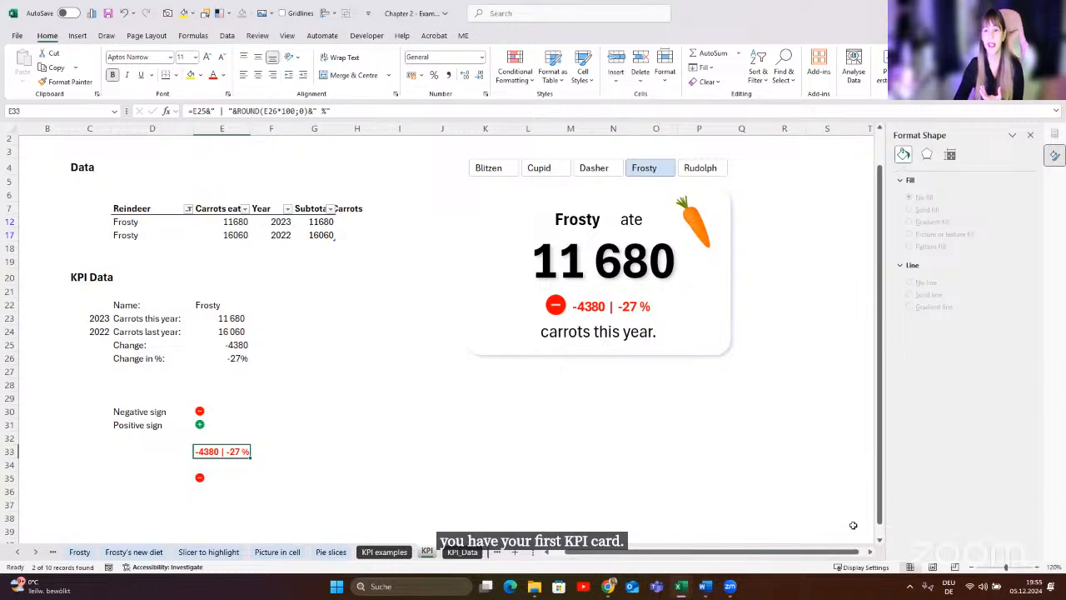
- Open the KPI tricks sheet, go to the Total carrots card at its start, and zoom in to 110%
left_click(868, 553)
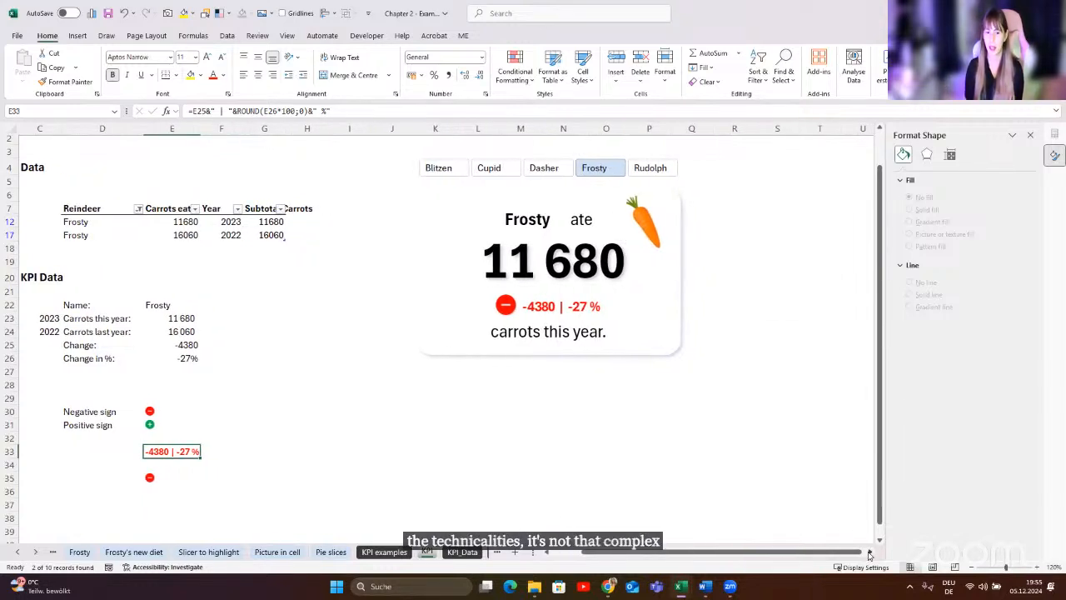
left_click(38, 552)
left_click(38, 552)
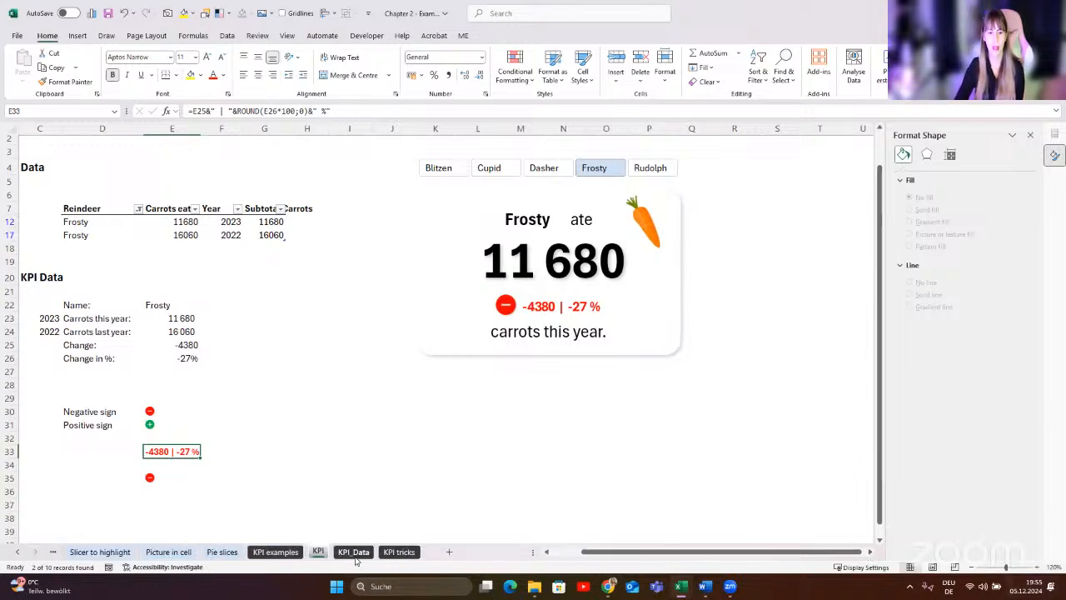
left_click(398, 551)
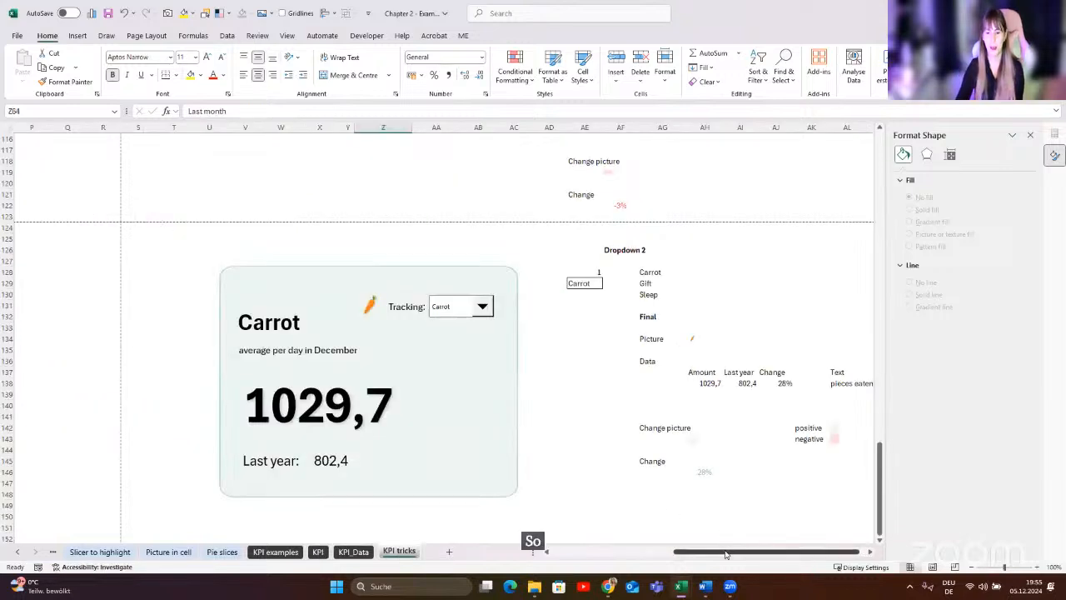
scroll(705, 555, "left", 5)
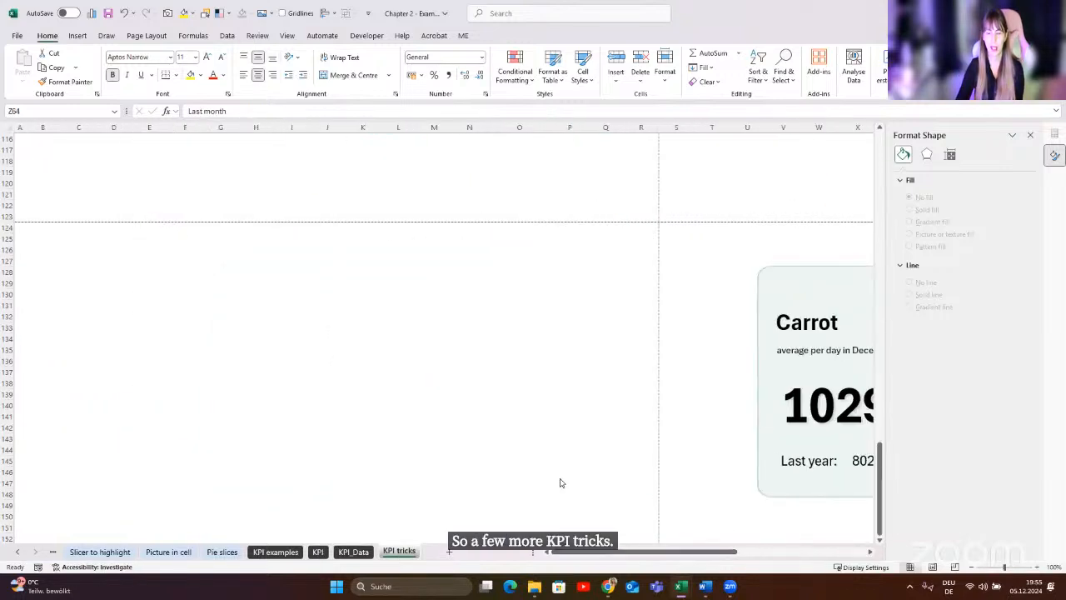
scroll(559, 471, "up", 6)
scroll(560, 466, "up", 20)
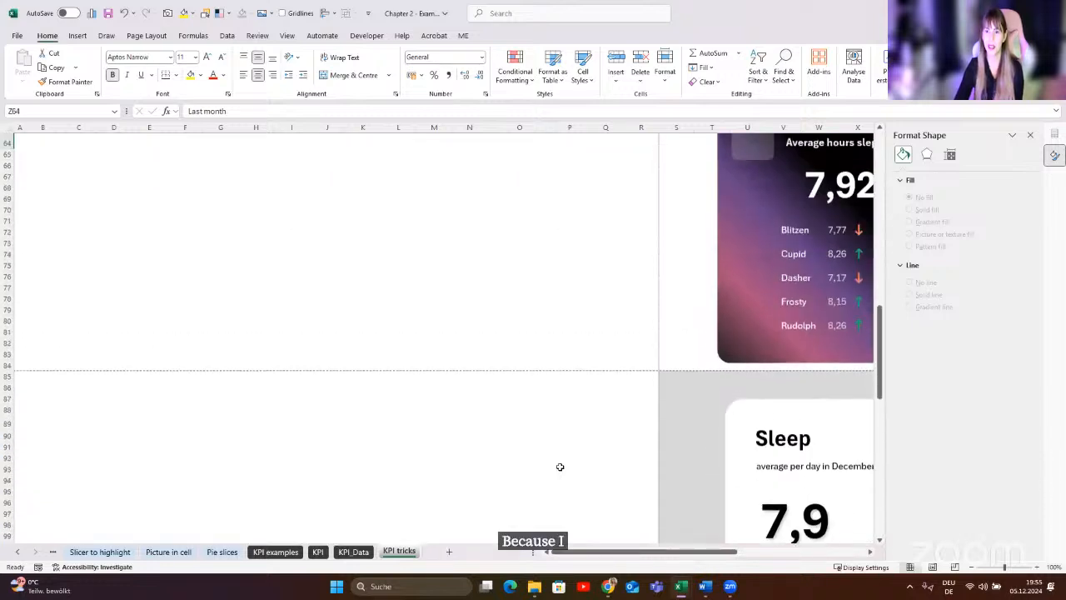
scroll(558, 468, "up", 11)
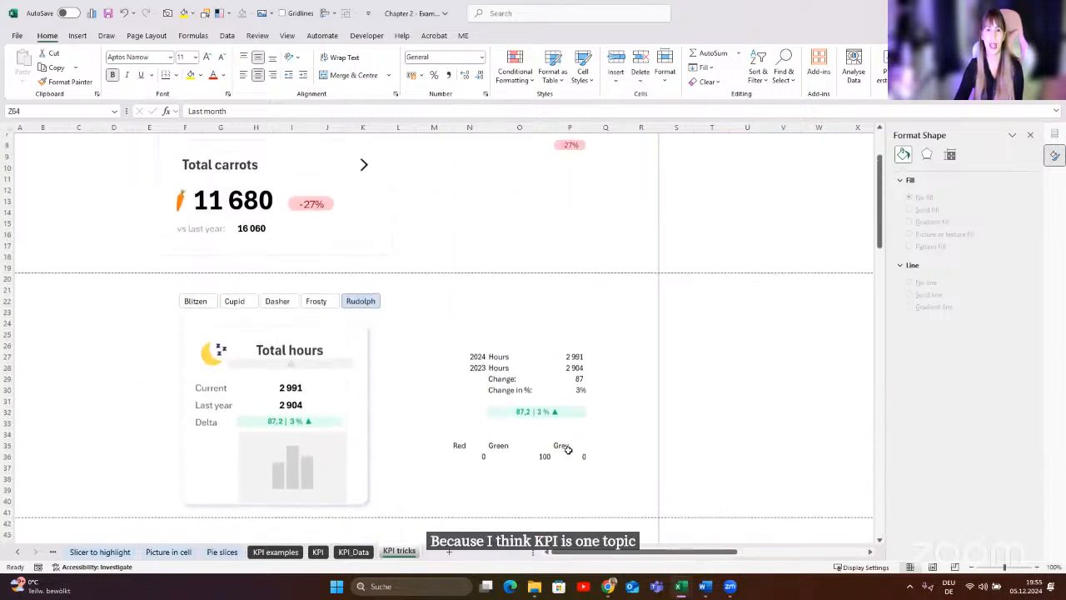
left_click(513, 273)
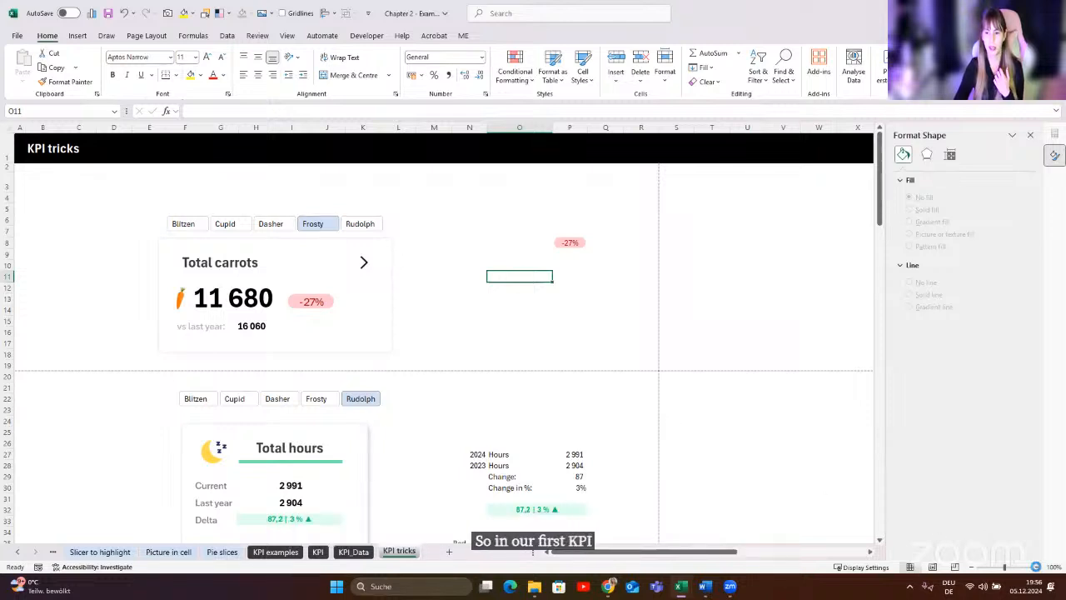
left_click(1036, 566)
scroll(328, 350, "up", 1)
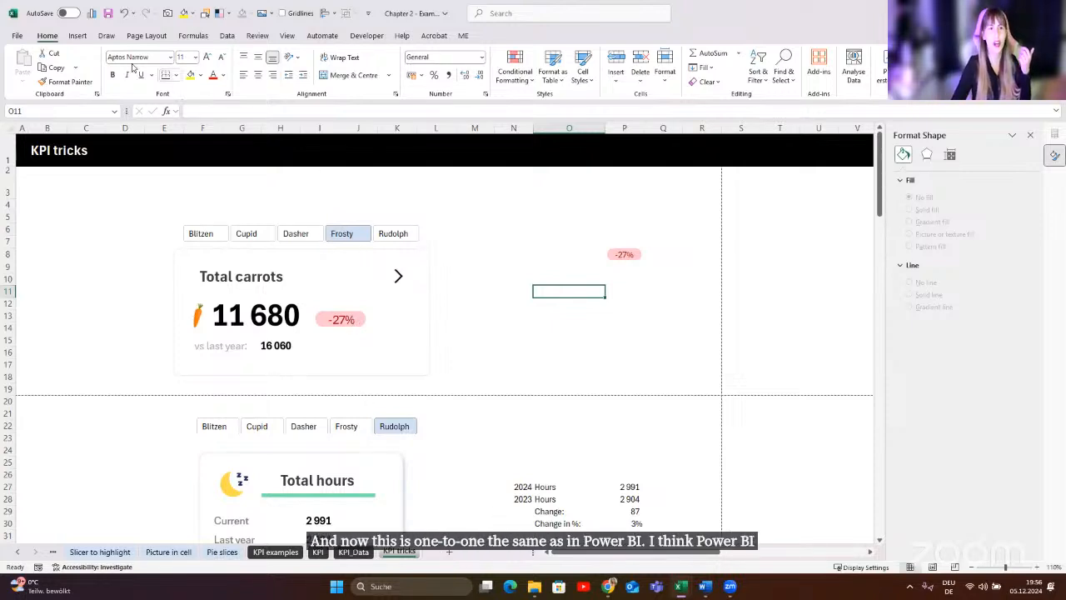
- Look up the rounded-corner rectangle among the insertable shapes without inserting it
left_click(77, 36)
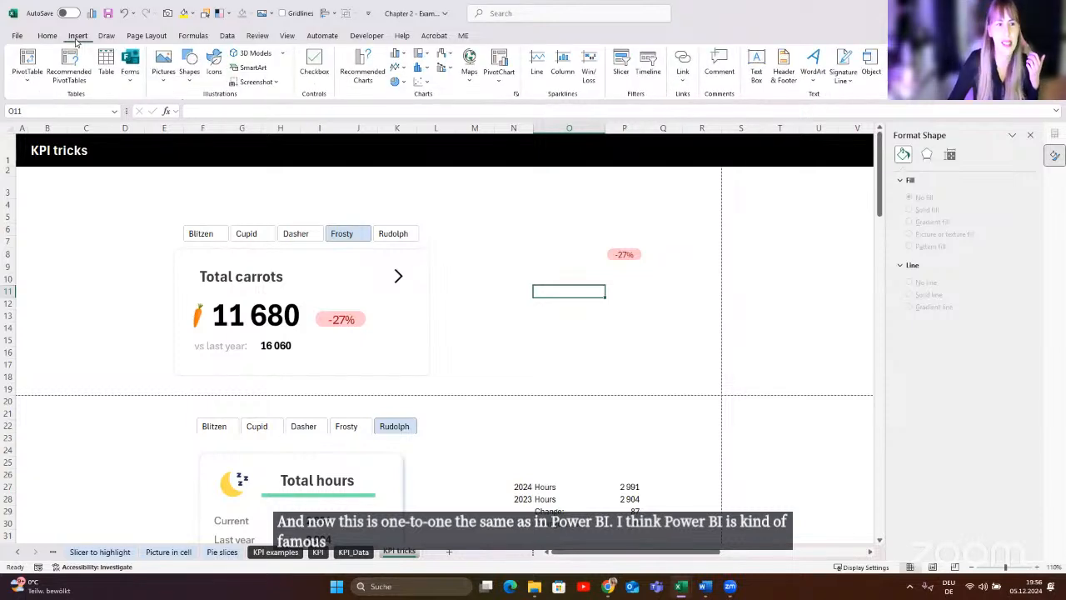
left_click(113, 37)
left_click(78, 42)
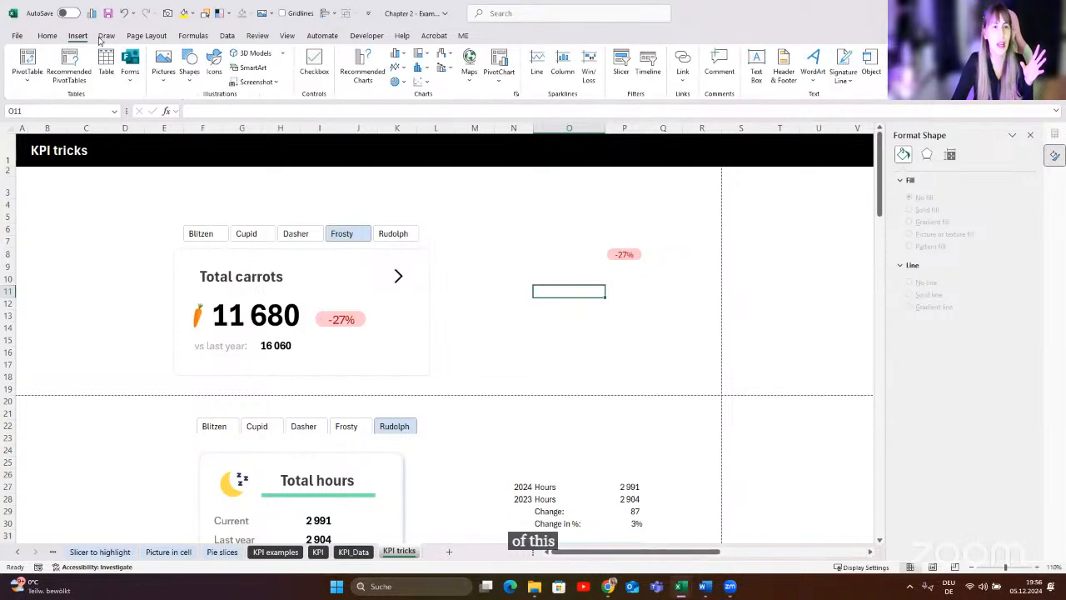
left_click(190, 65)
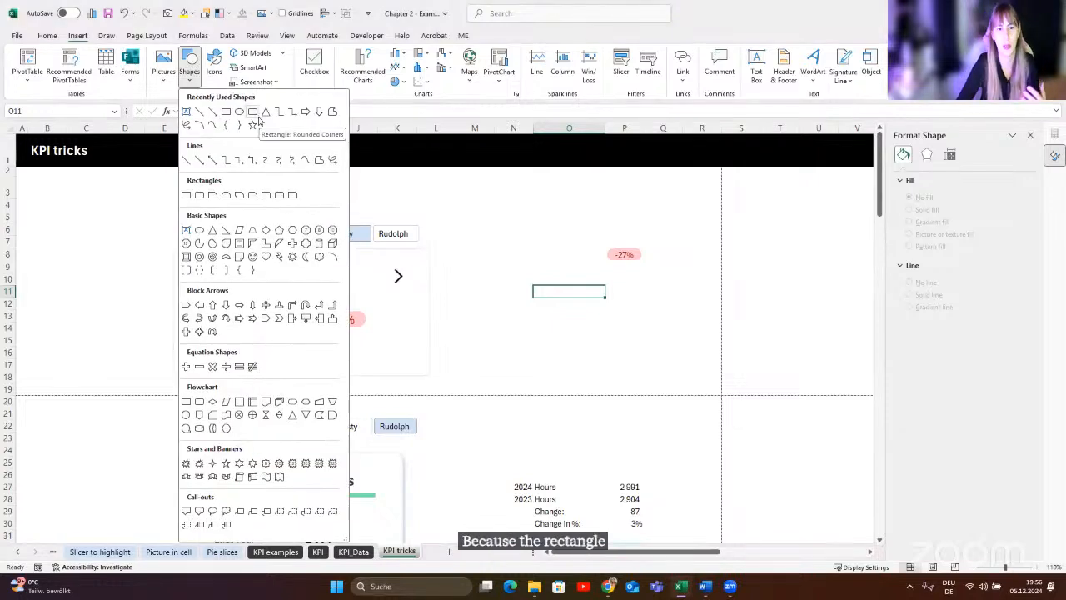
left_click(556, 284)
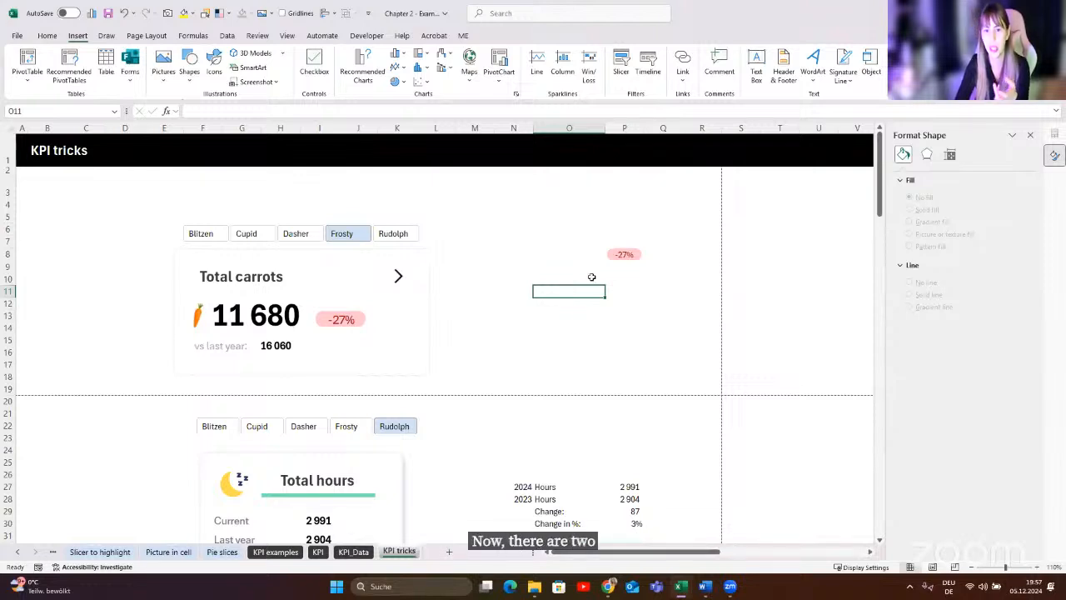
left_click(591, 277)
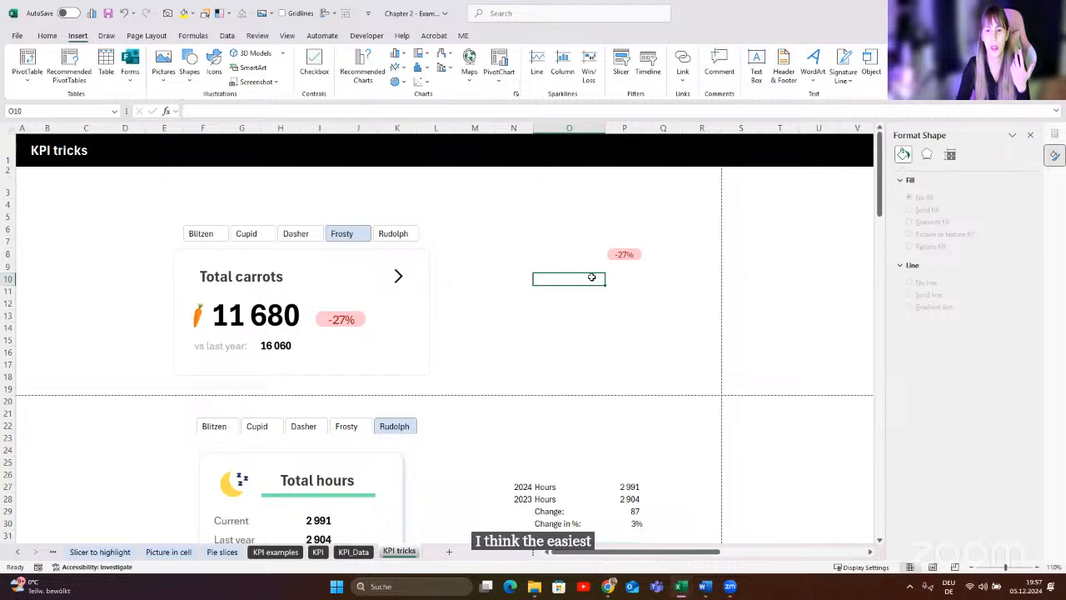
scroll(581, 352, "down", 3)
scroll(581, 351, "up", 3)
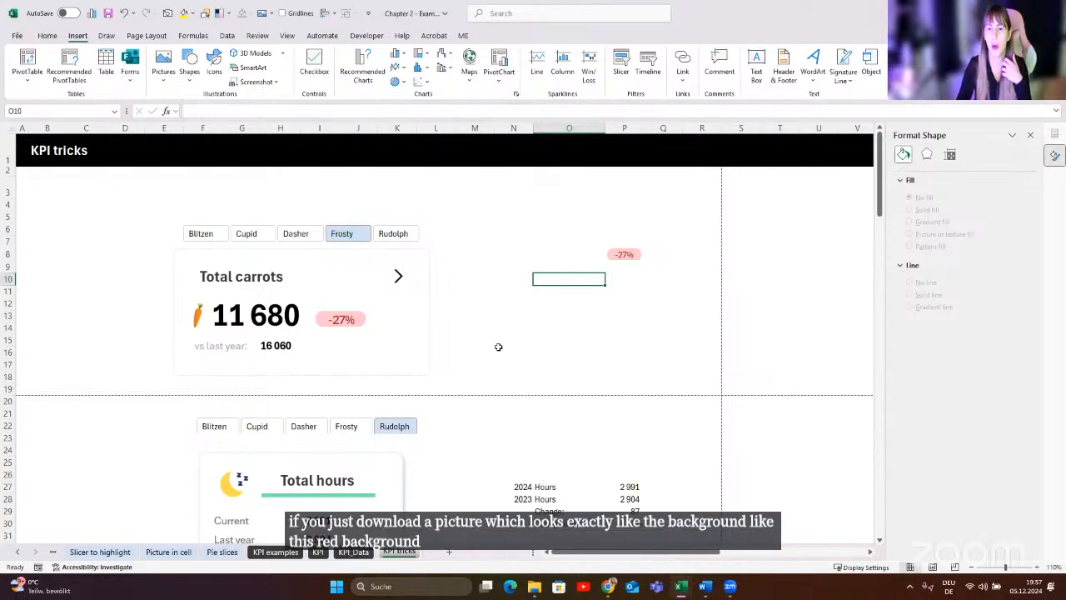
left_click(578, 291)
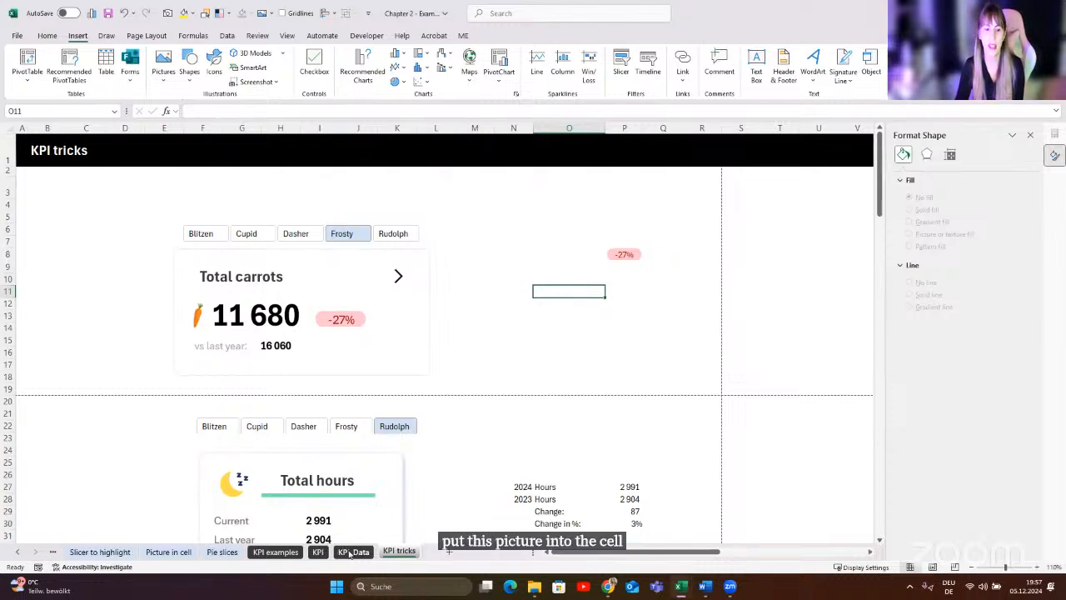
- Inspect the in-cell positive and negative sign pictures in E31 and E30 on the KPI sheet
left_click(353, 551)
left_click(317, 551)
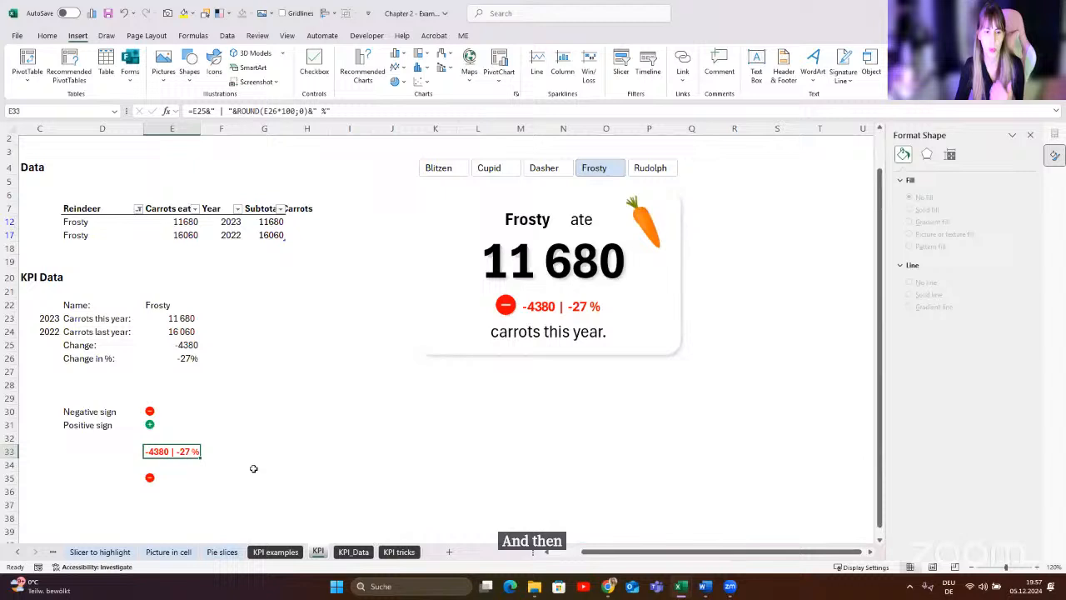
left_click(167, 425)
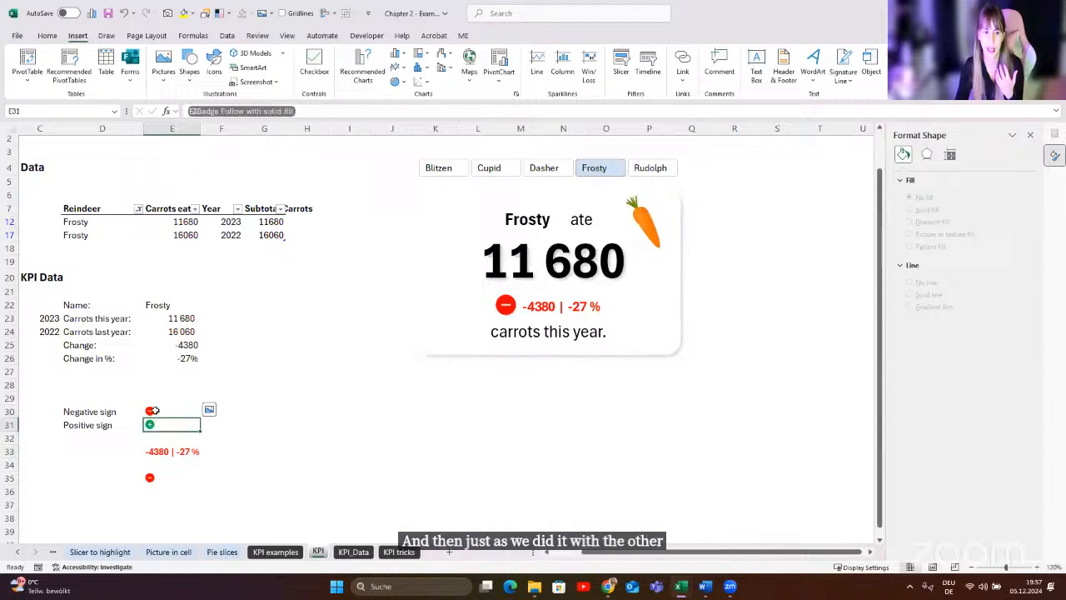
left_click(156, 412)
- Return to the KPI tricks sheet and filter the Total carrots card to Rudolph and finally to Dasher
left_click(404, 553)
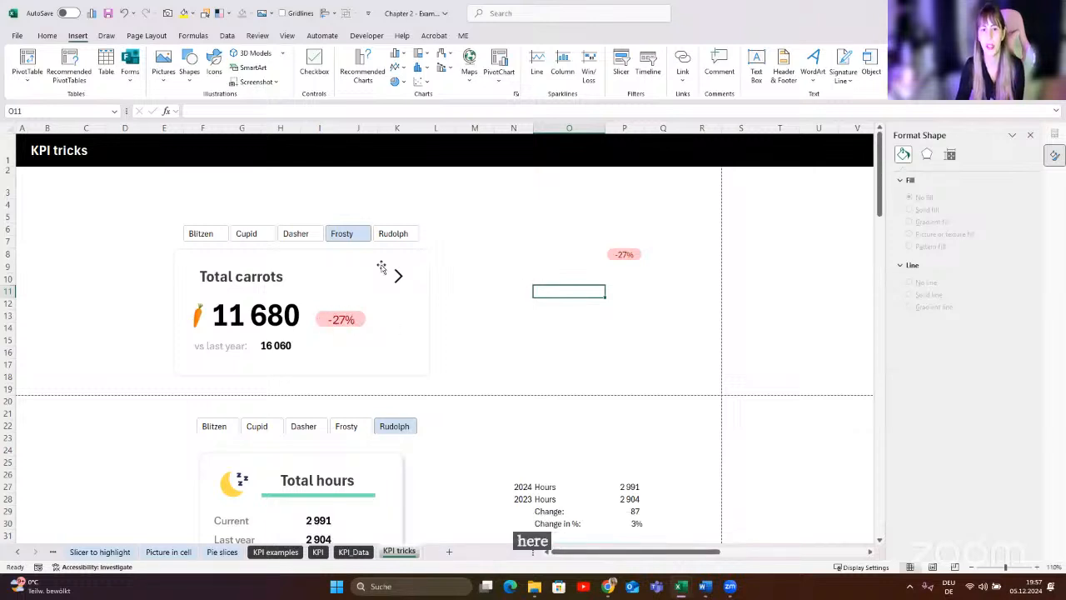
left_click(393, 234)
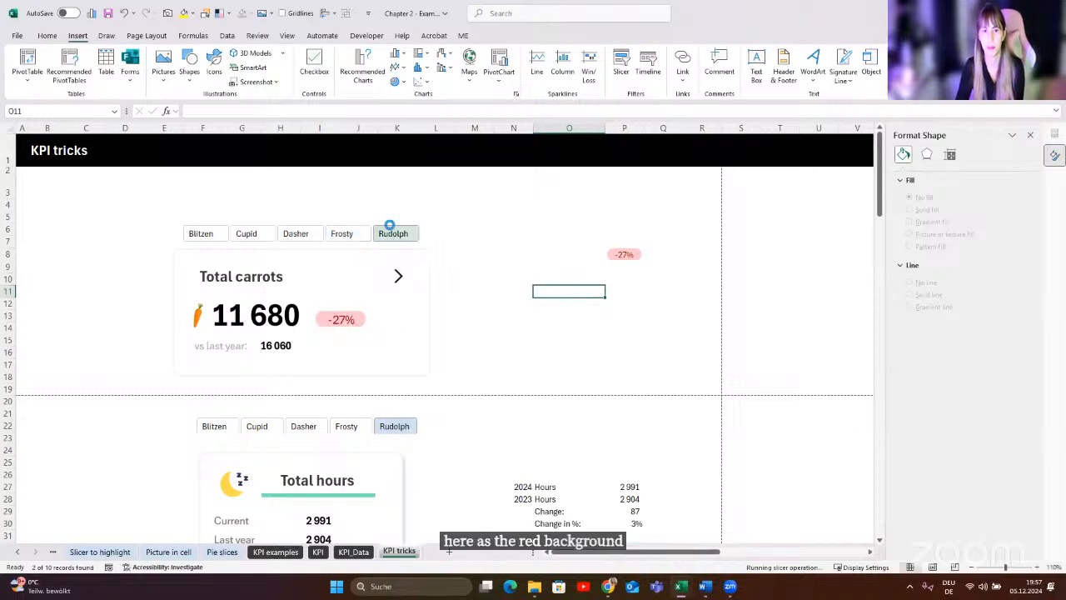
left_click(310, 237)
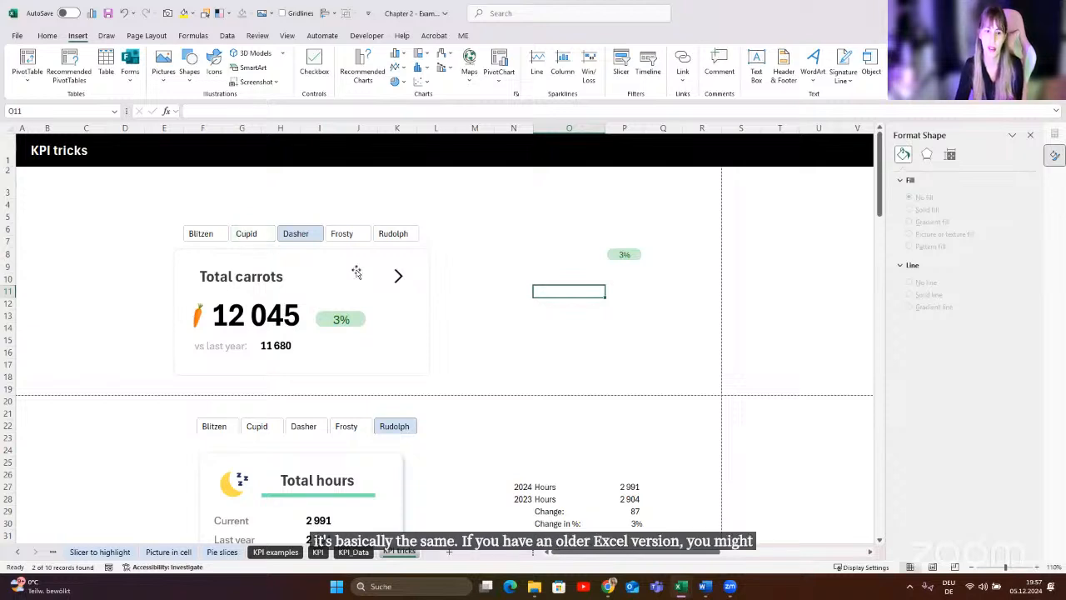
- Move the reindeer slicer of the Total hours card slightly up, away from the card
scroll(441, 335, "down", 4)
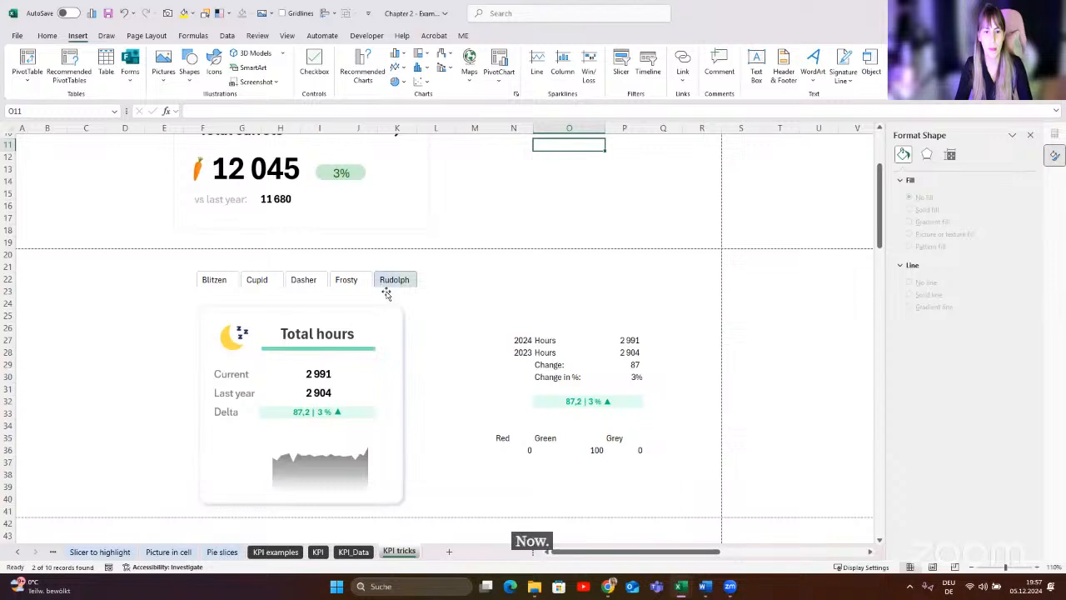
left_click(381, 289)
left_click_drag(385, 289, 385, 282)
left_click(464, 329)
scroll(453, 316, "down", 2)
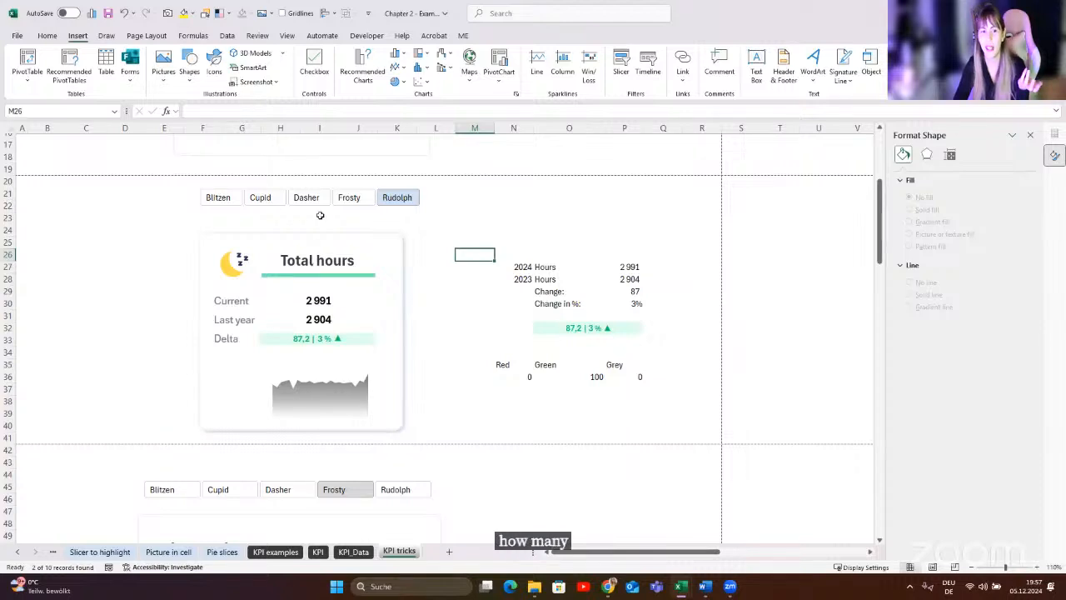
- Filter the Total hours card to Frosty and finally to Dasher, and inspect the coloured bar under its title
left_click(349, 197)
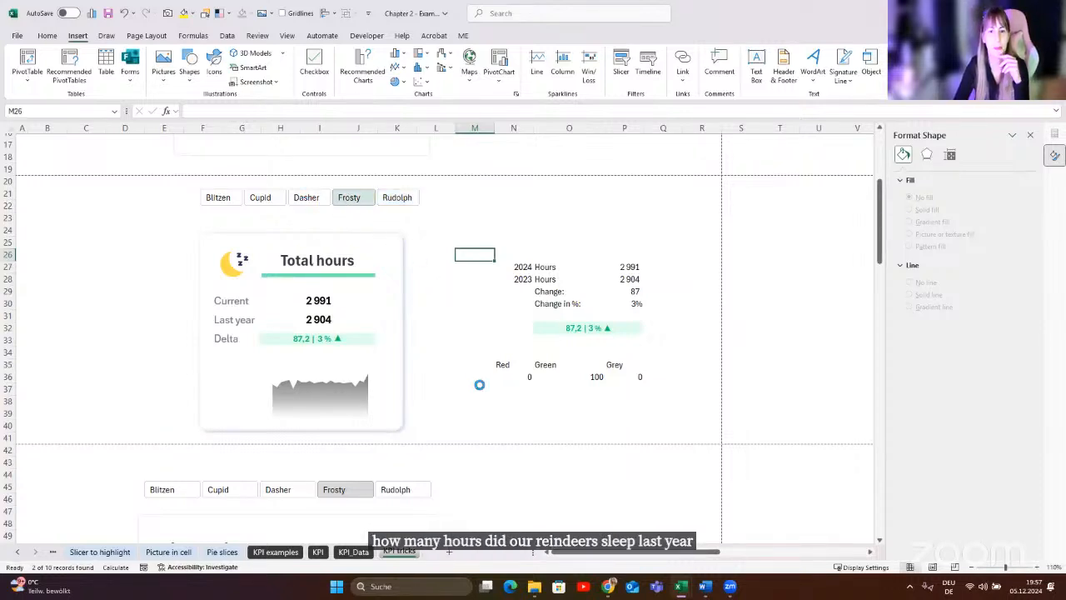
scroll(482, 387, "up", 2)
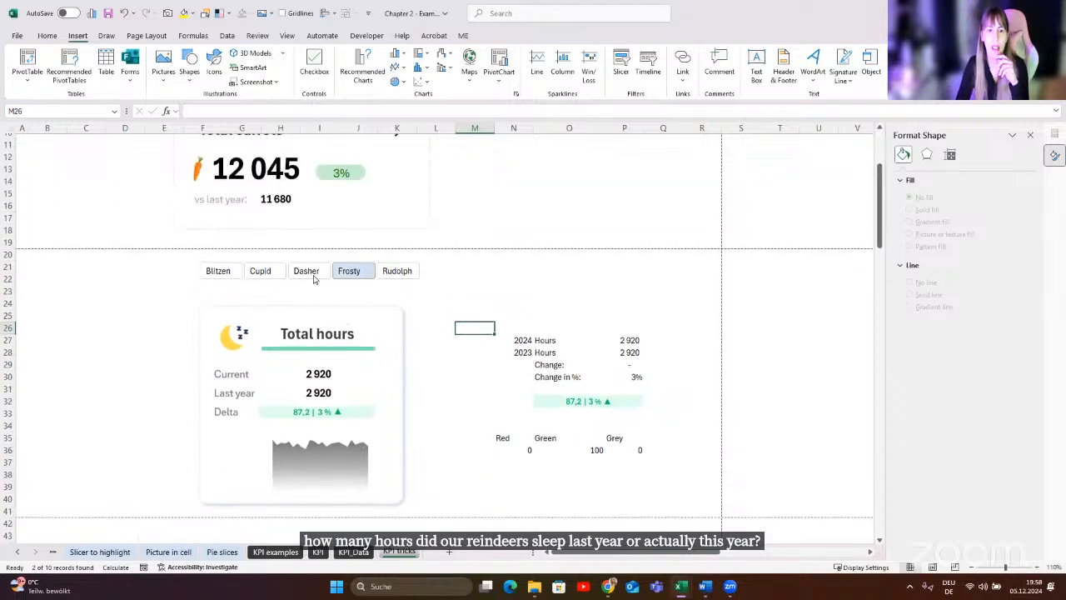
left_click(313, 276)
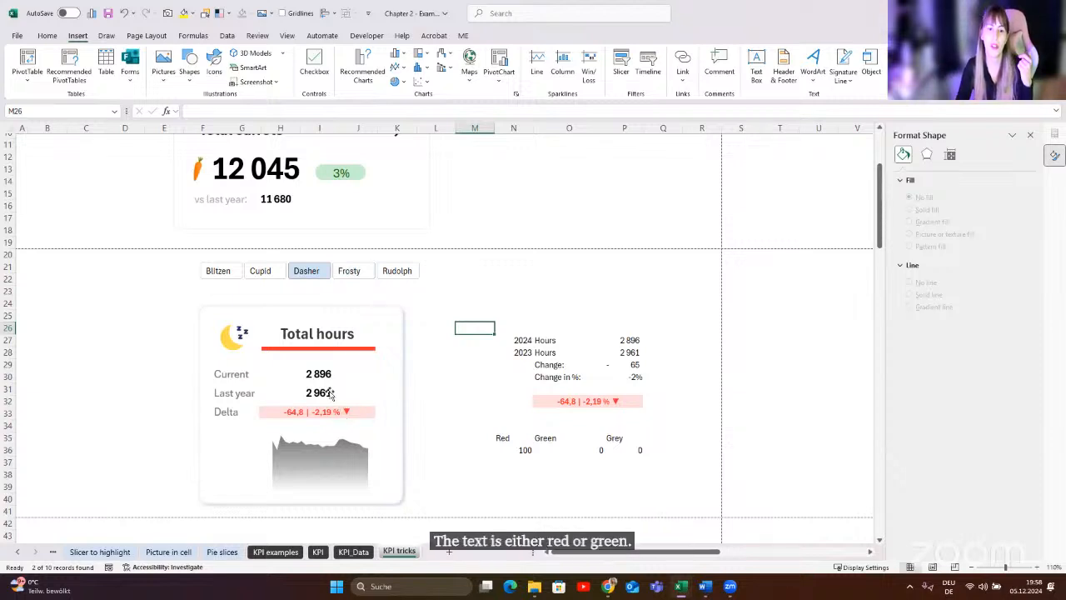
mouse_move(314, 352)
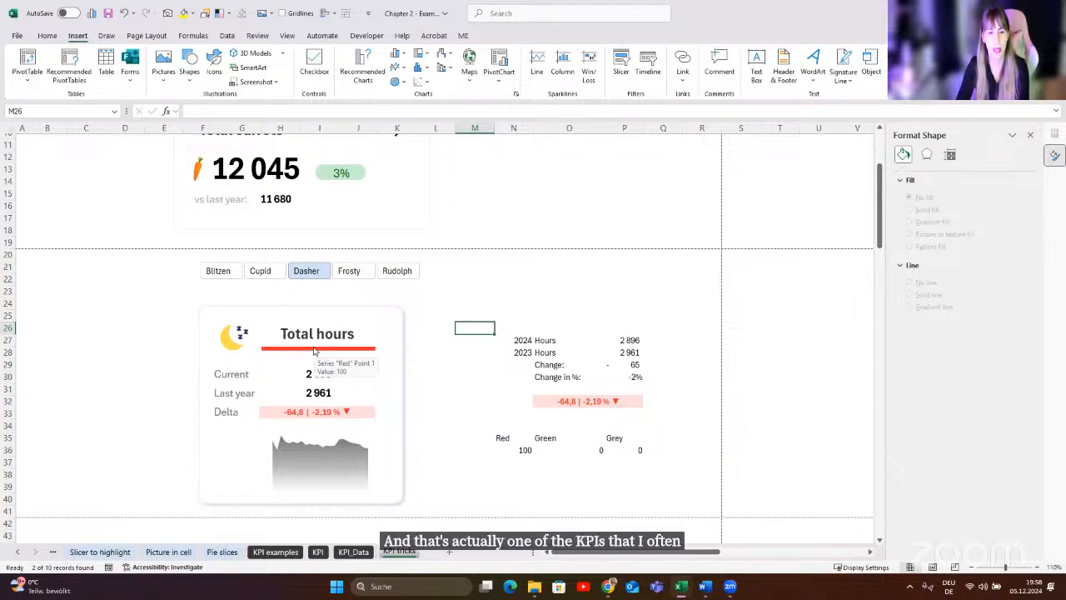
- Place a linked camera picture of cell O32 over the Delta value of the Total hours card, and remove it again
left_click(591, 400)
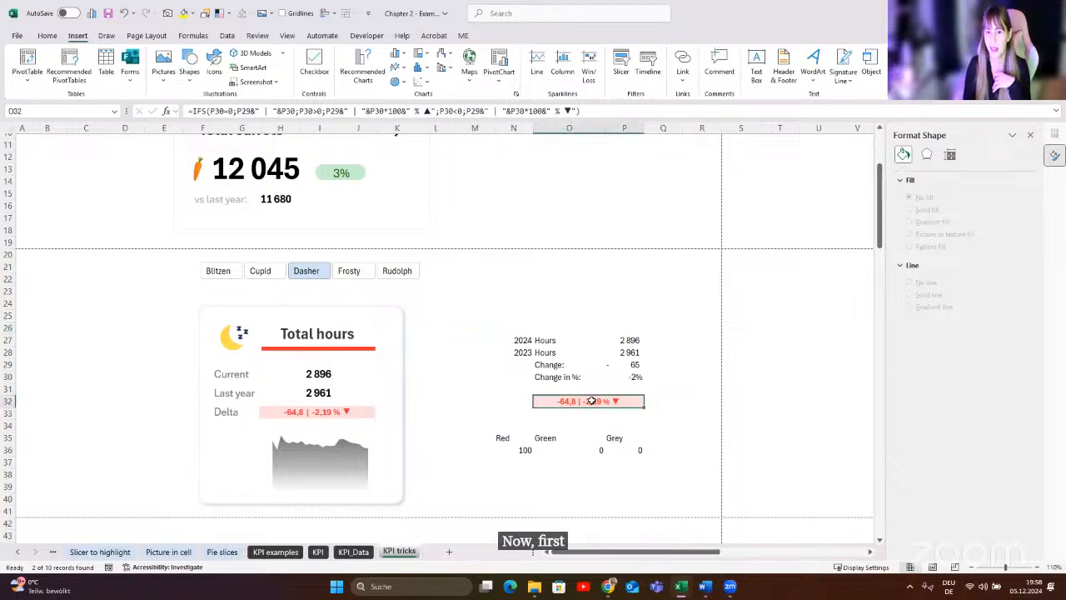
left_click(48, 35)
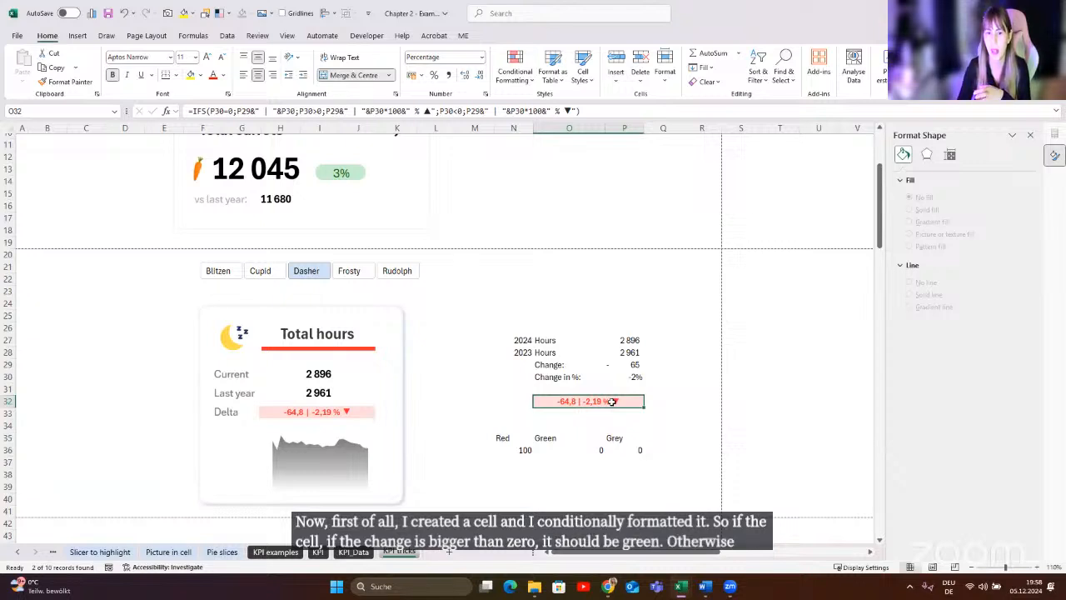
left_click(167, 16)
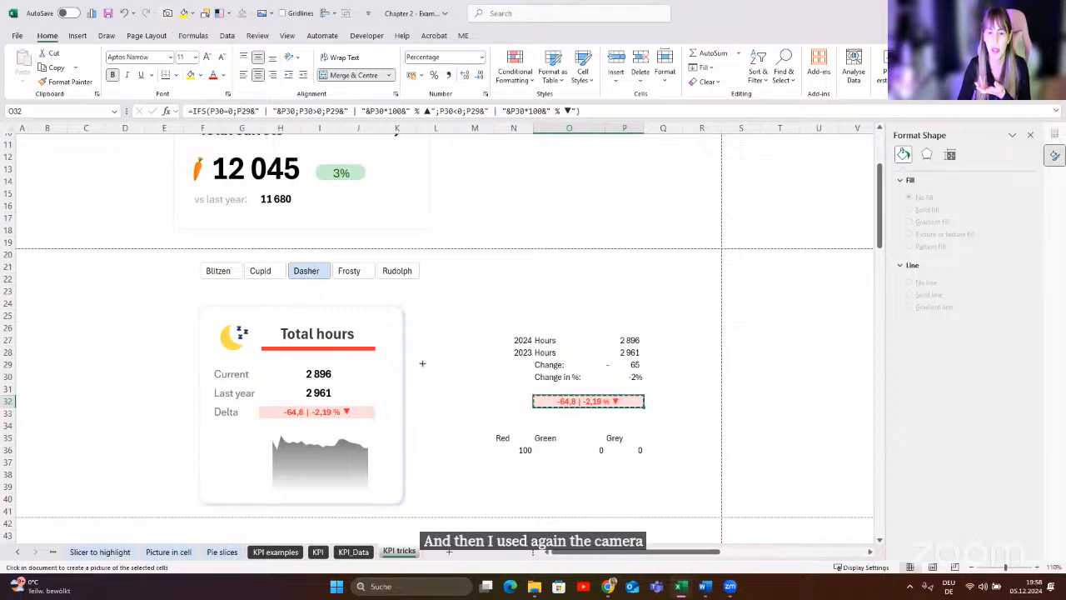
left_click(423, 364)
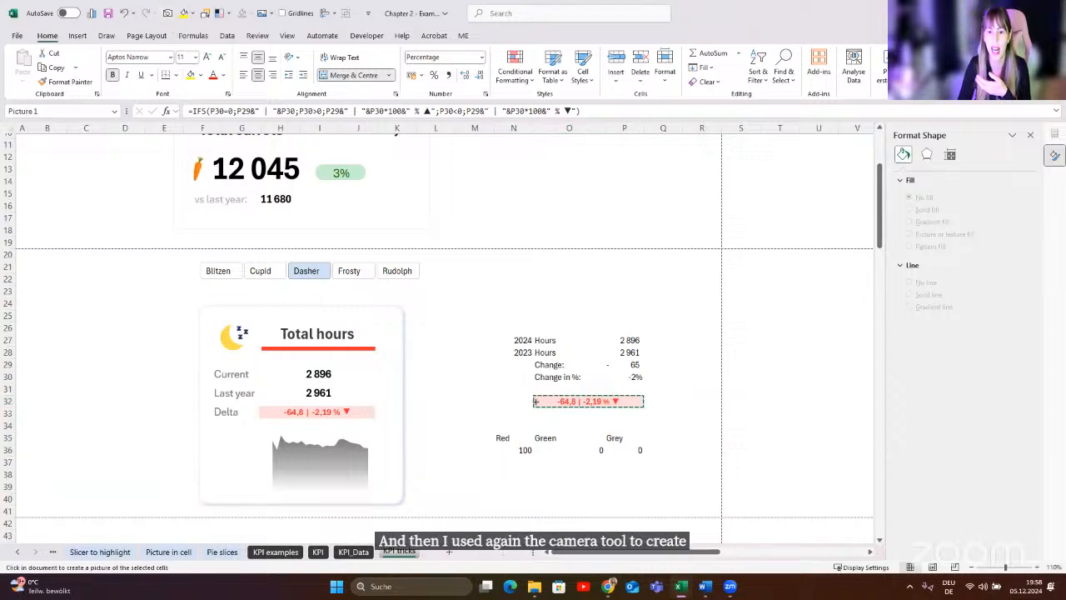
left_click_drag(487, 372, 334, 415)
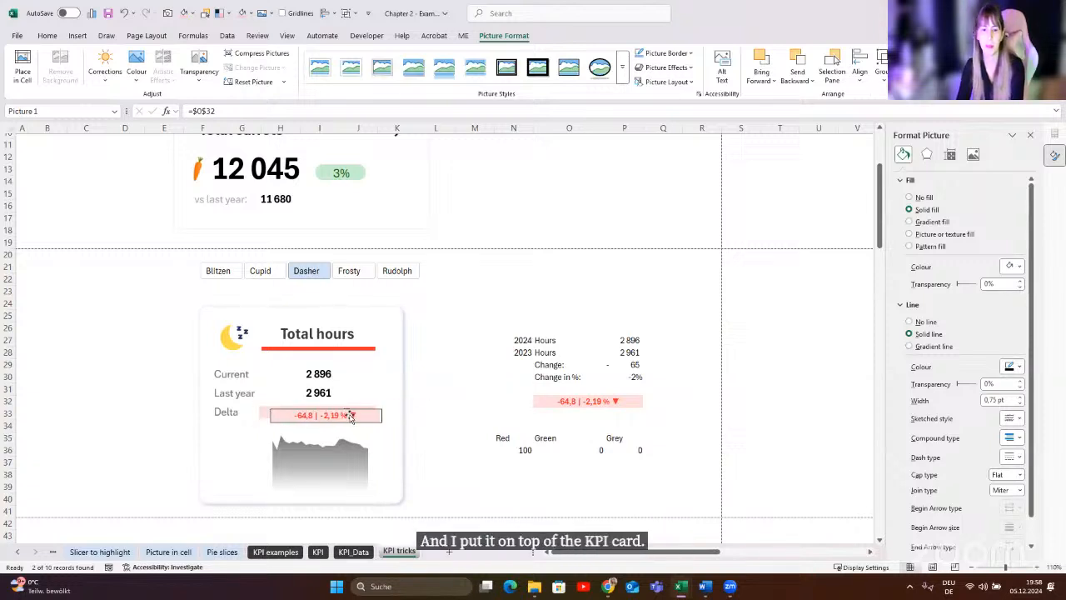
left_click(424, 392)
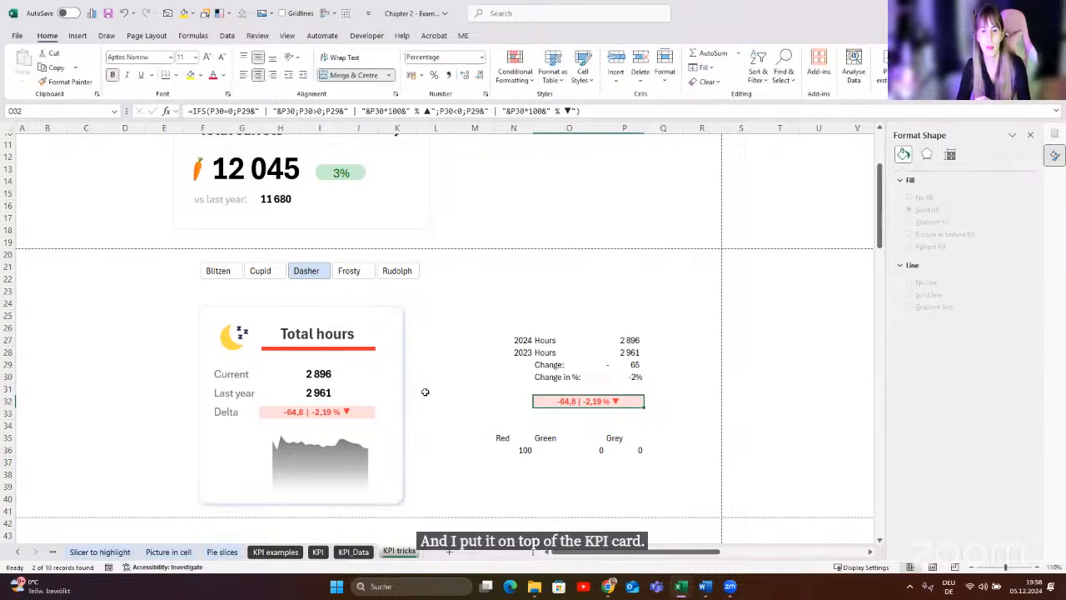
- Select the coloured bar under the Total hours title and examine its source range of Red, Green and Grey helper cells
left_click(344, 354)
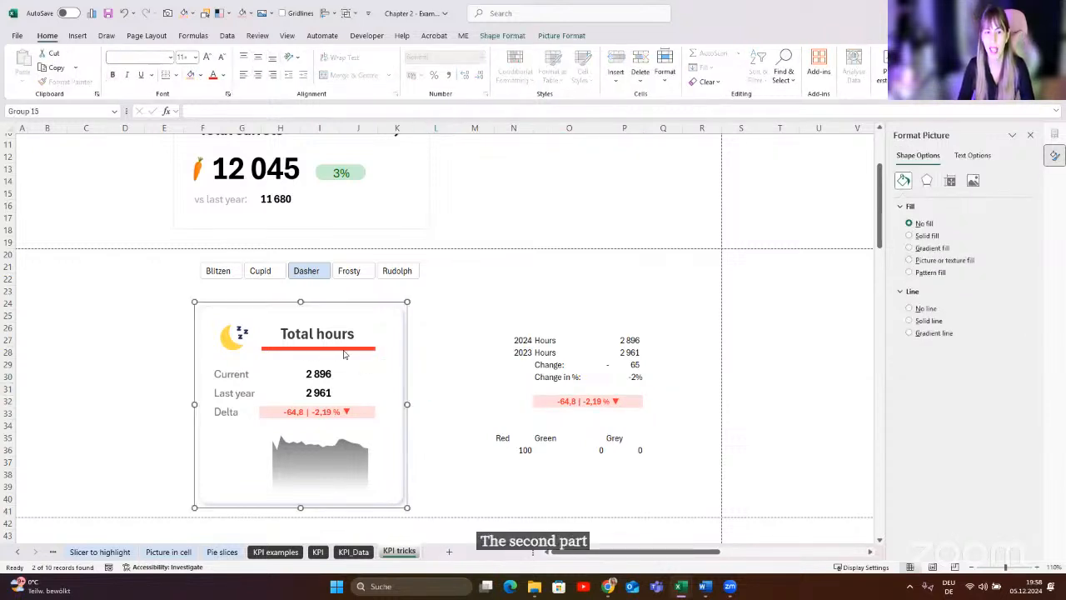
left_click(353, 349)
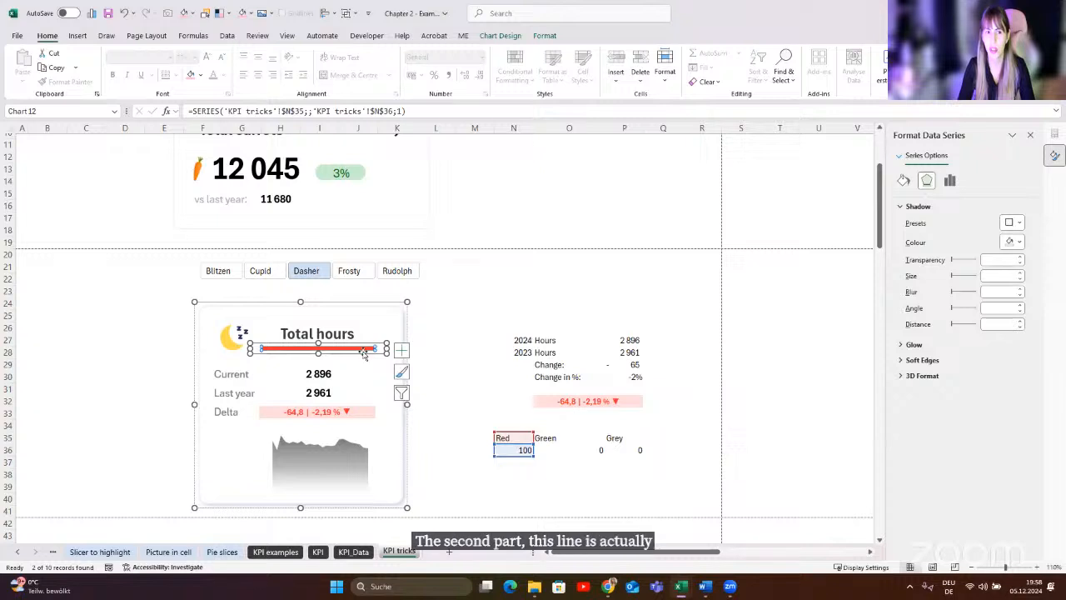
left_click(433, 387)
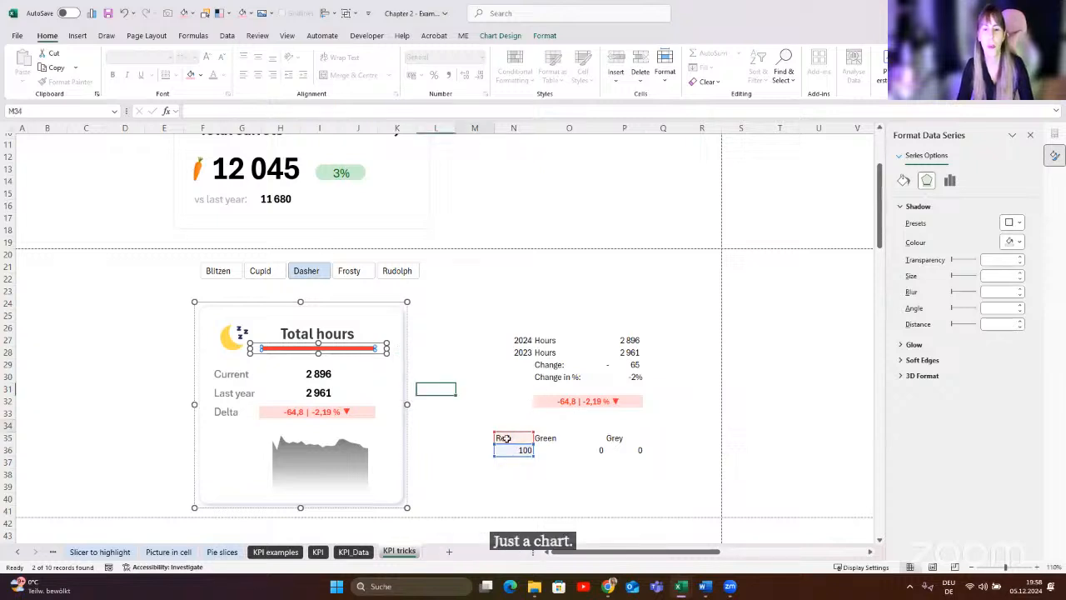
left_click_drag(499, 437, 632, 452)
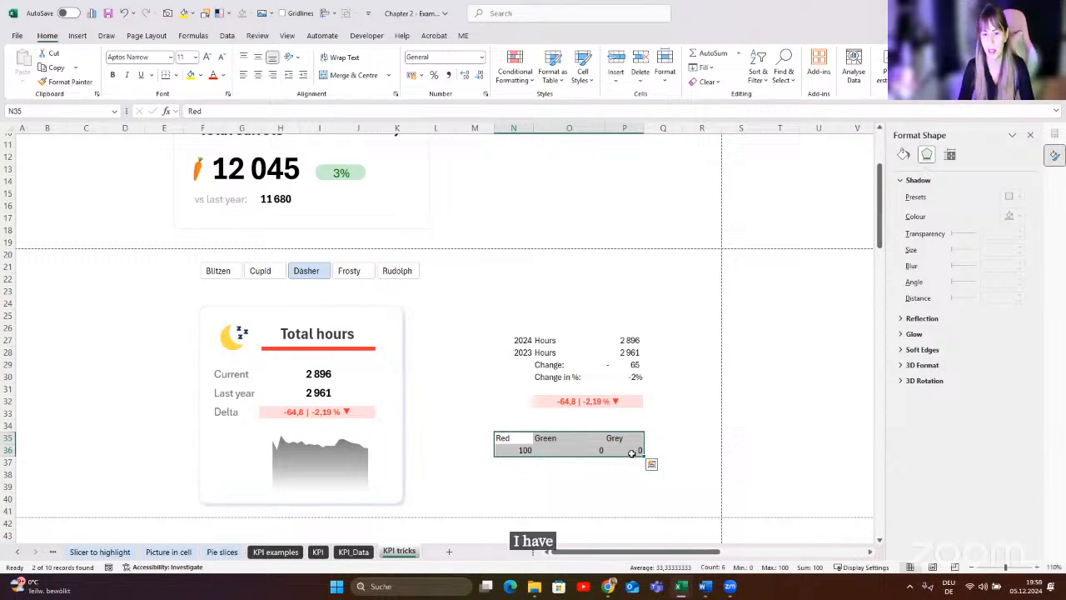
- Inspect the formulas in the Red, Green and Grey helper cells N36:P36 and the Change value in P29 they depend on
left_click(511, 448)
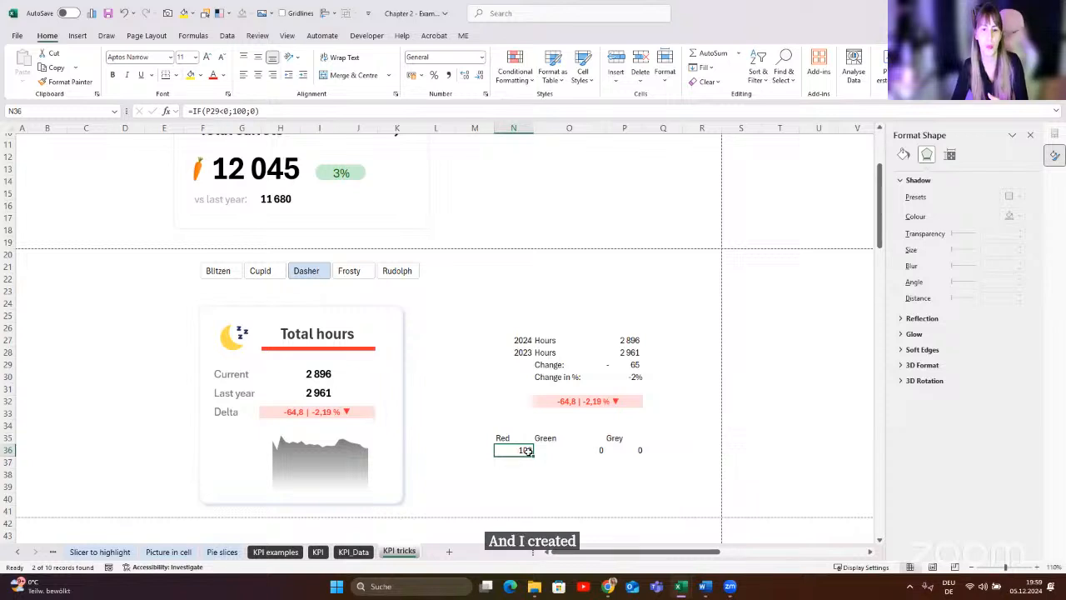
left_click(283, 109)
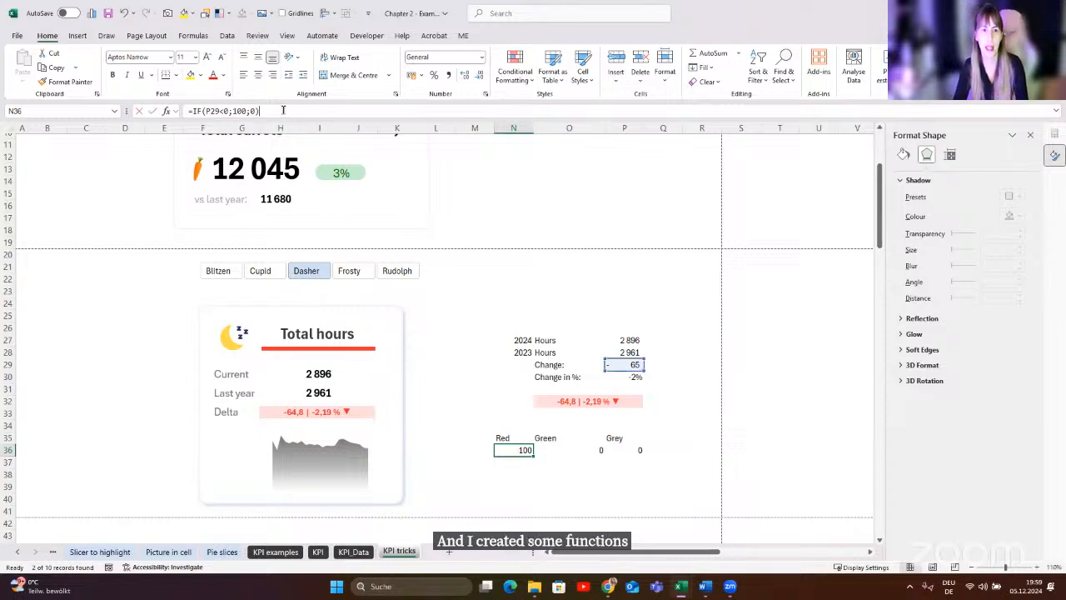
left_click(520, 447)
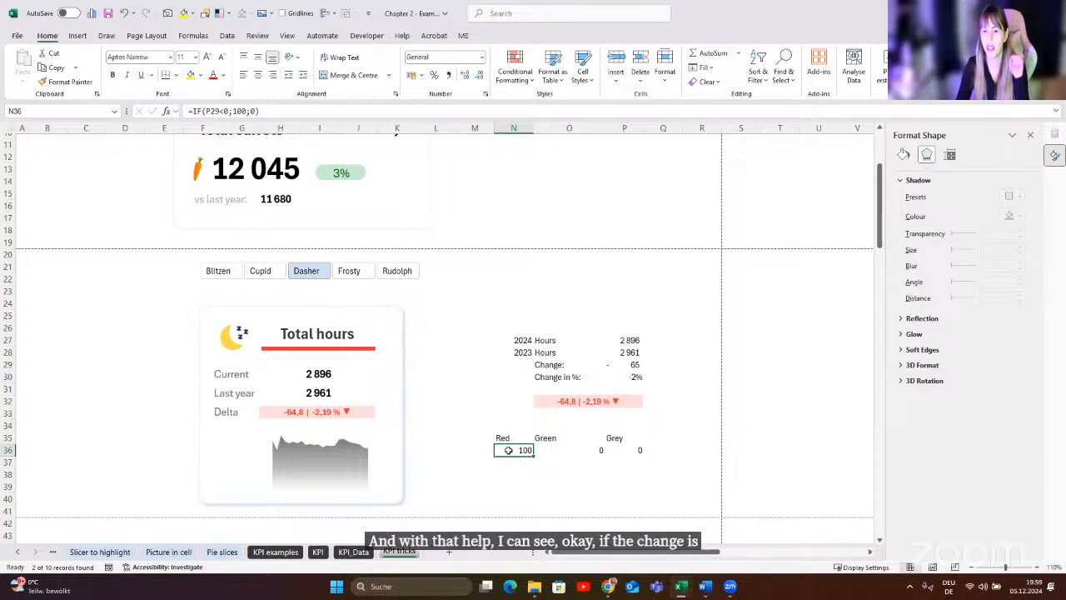
left_click_drag(562, 450, 617, 452)
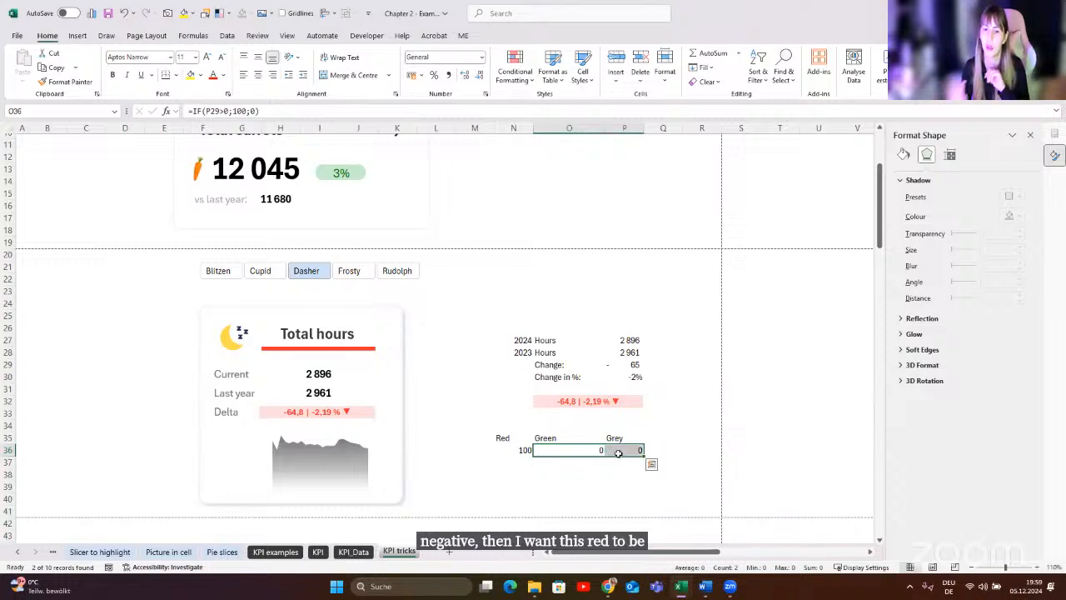
left_click(630, 365)
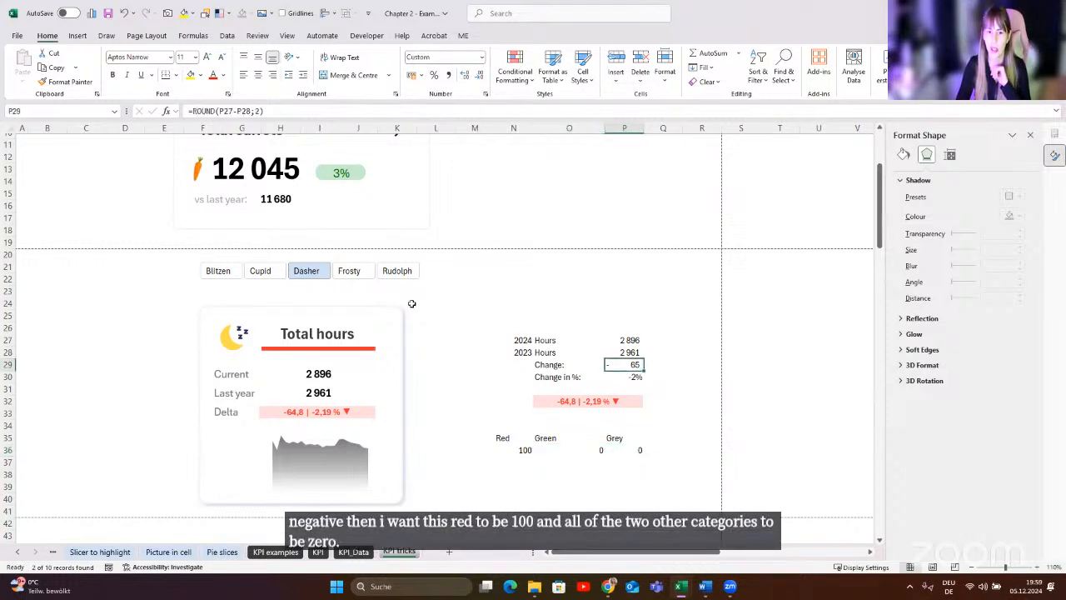
- Filter the Total hours card to Frosty and finally to Rudolph, and review the Green, Grey and Red helper cells in row 36
left_click(350, 269)
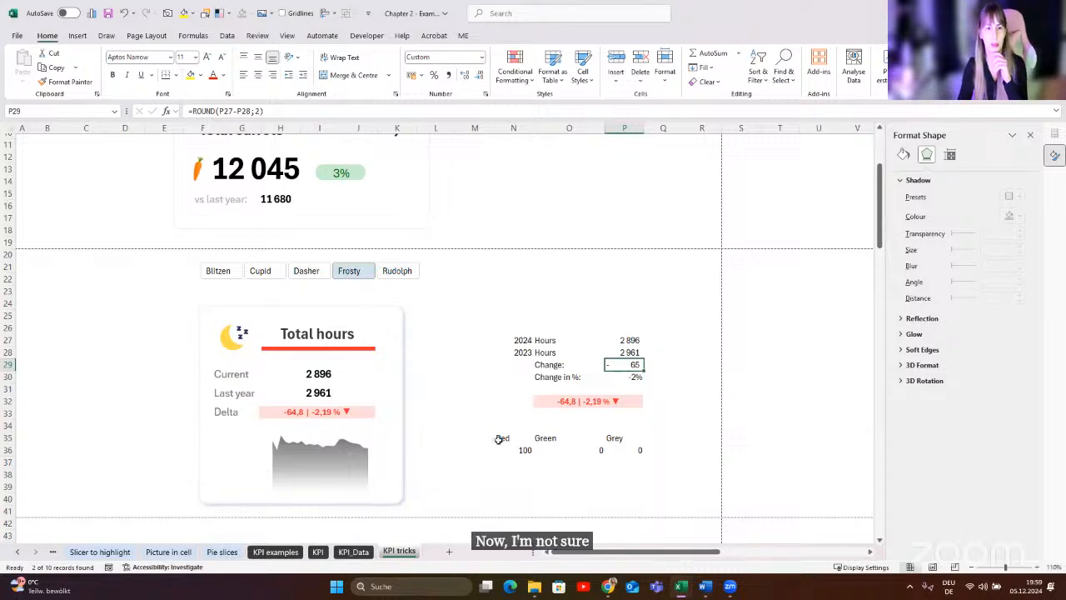
left_click(392, 273)
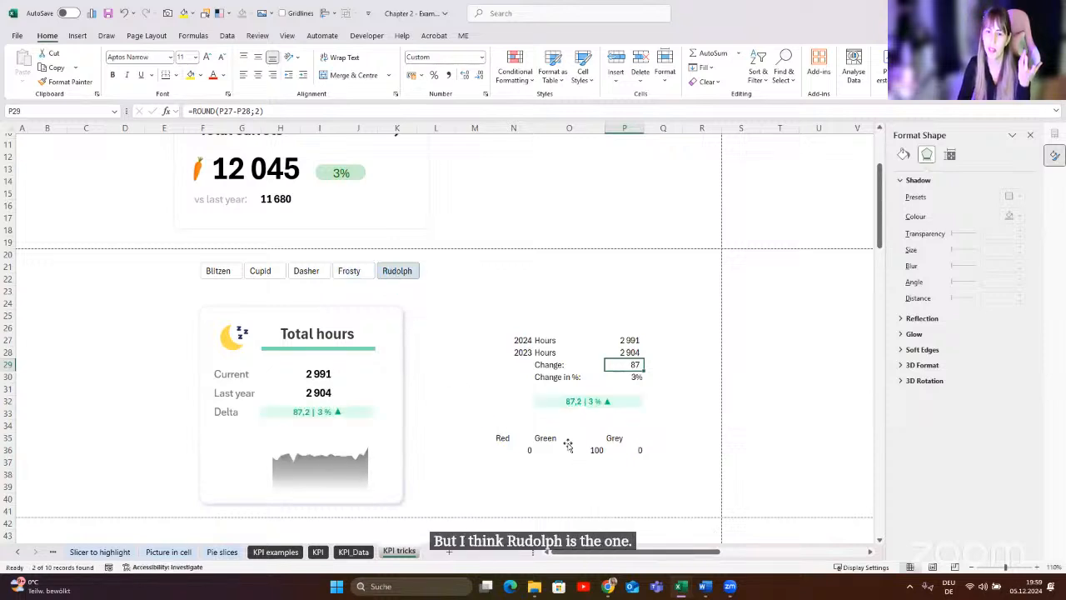
left_click(568, 449)
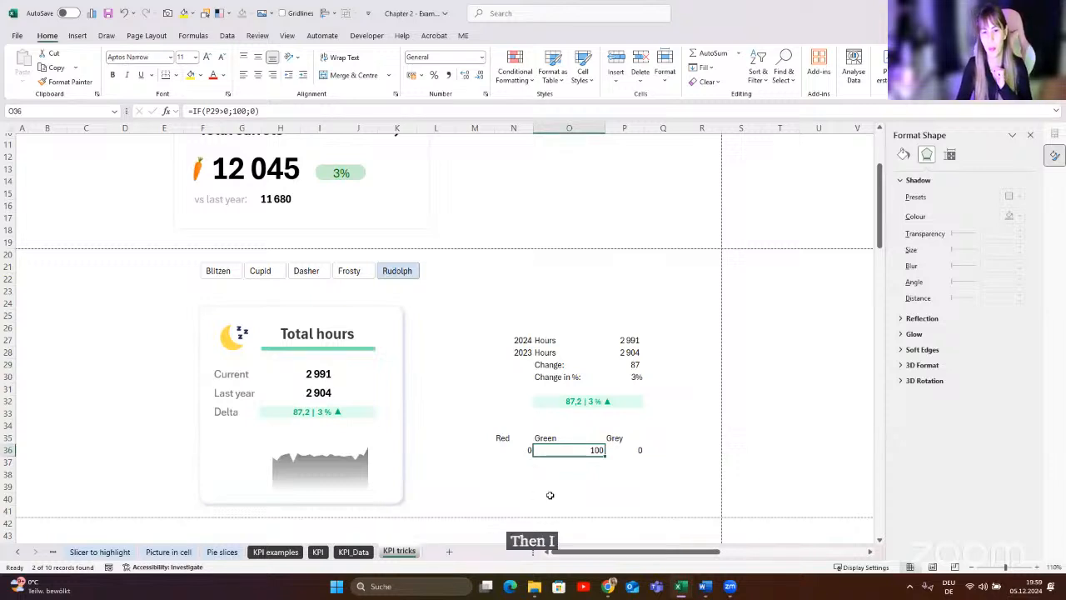
left_click(632, 449)
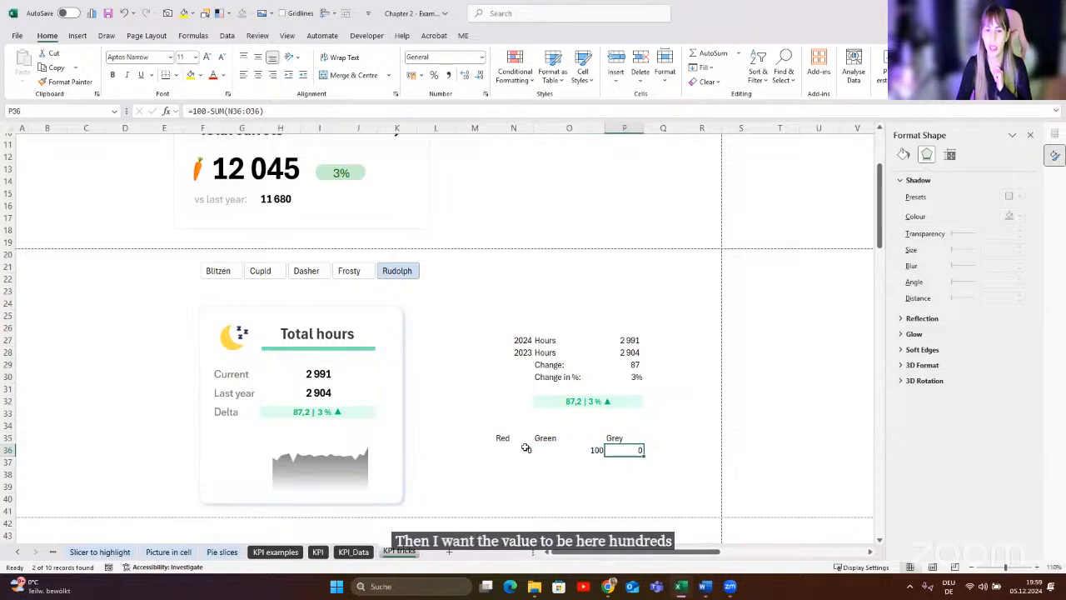
left_click(523, 448)
left_click(623, 451)
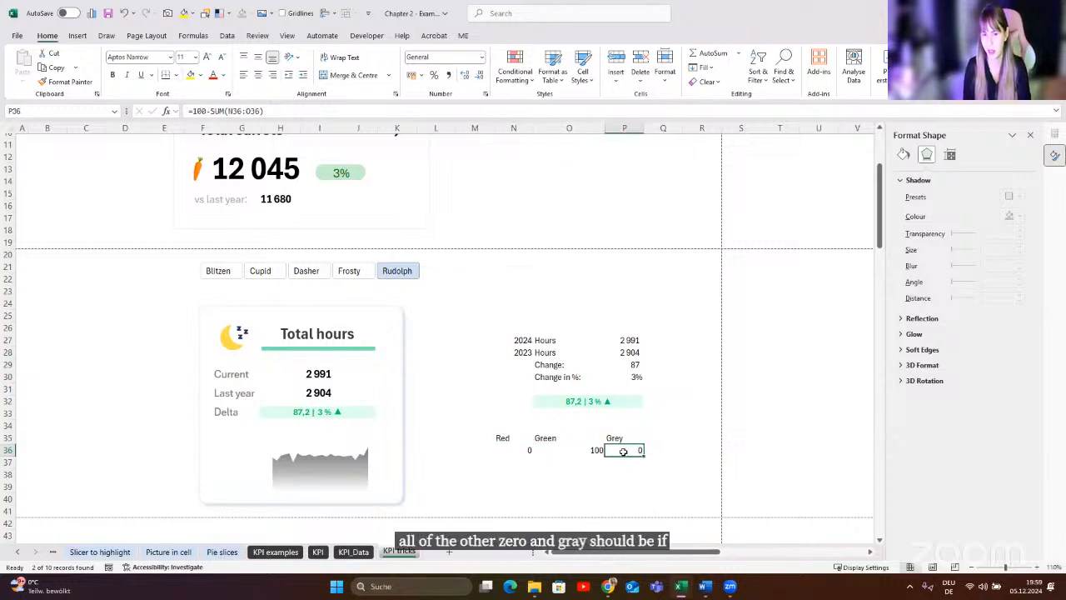
- Preview a clustered bar chart of the helper range N35:P36 without inserting it
left_click_drag(503, 437, 641, 454)
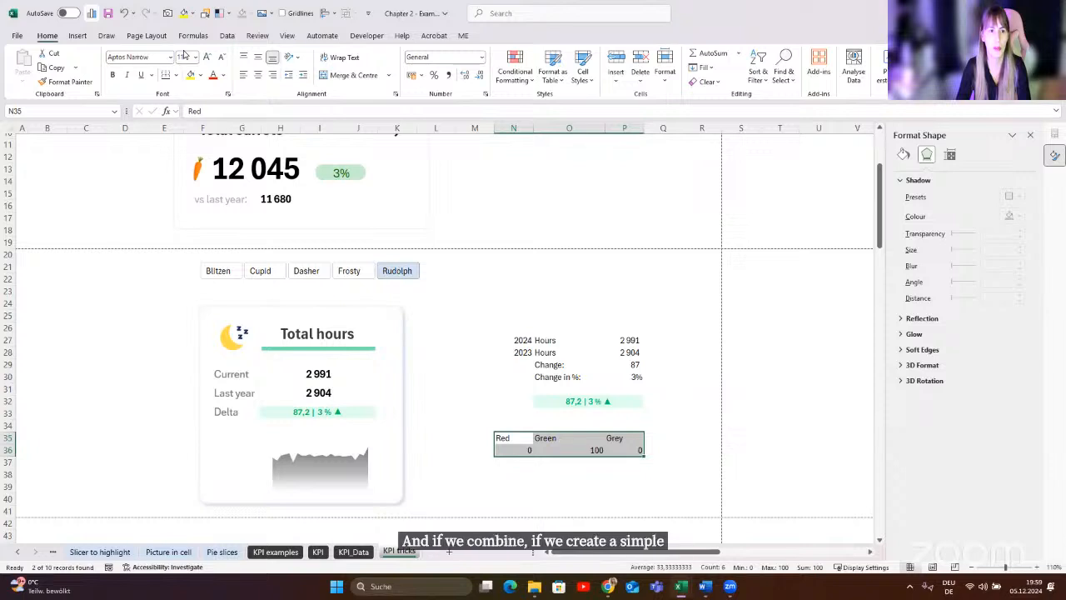
left_click(92, 13)
left_click(146, 30)
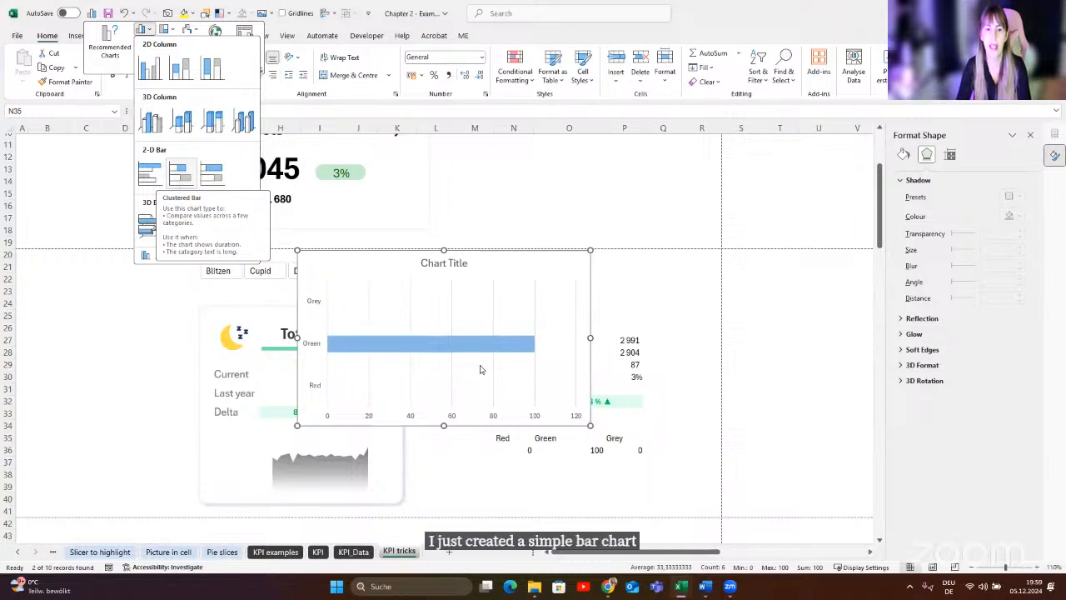
- Select the green series of the bar under the Total hours title and show its fill and border settings
left_click(342, 353)
left_click(341, 353)
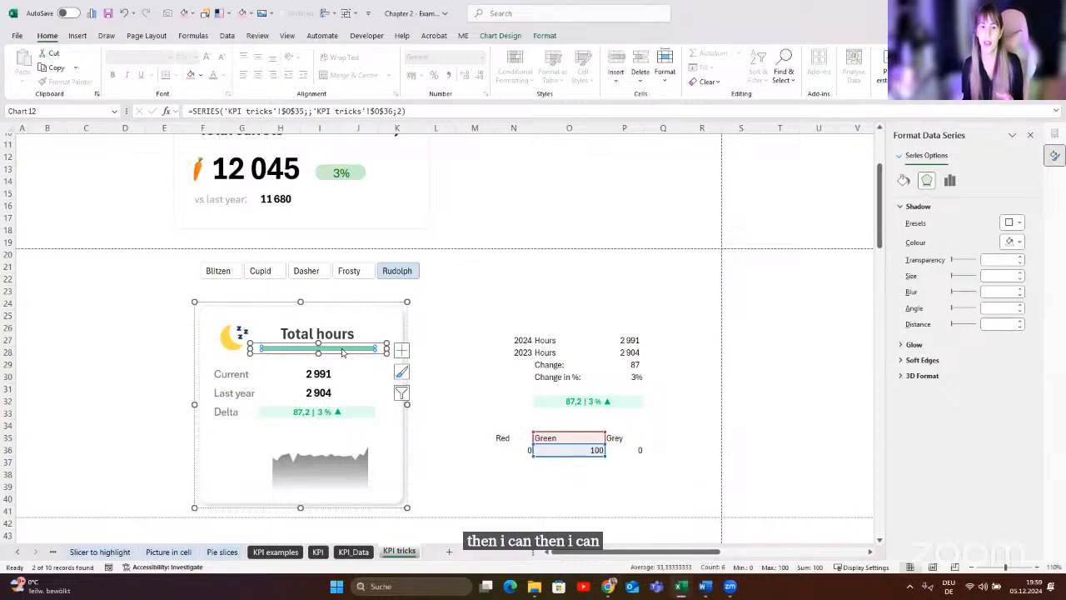
left_click(903, 180)
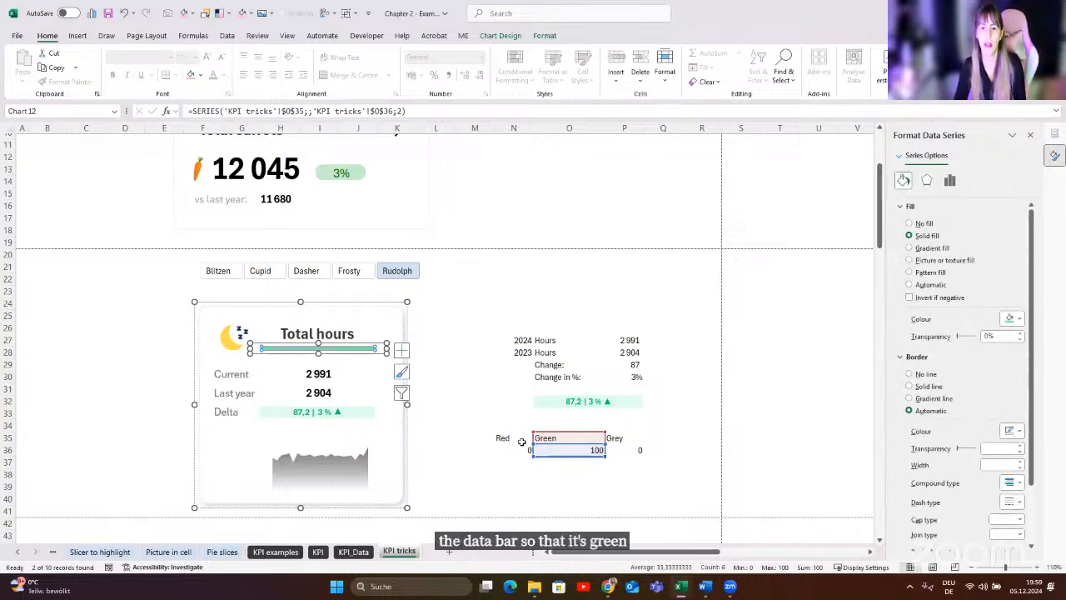
- Review the Green, Red and Grey helper cells again and check which one feeds the bar under the Total hours title
left_click(556, 437)
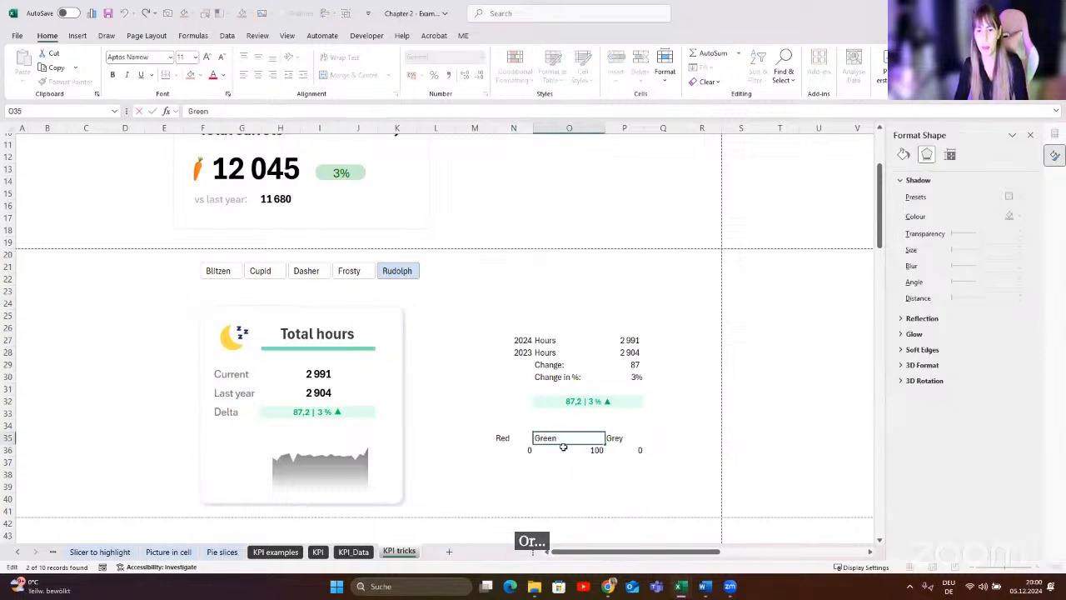
left_click_drag(564, 449, 502, 450)
left_click_drag(621, 438, 625, 448)
left_click(623, 448)
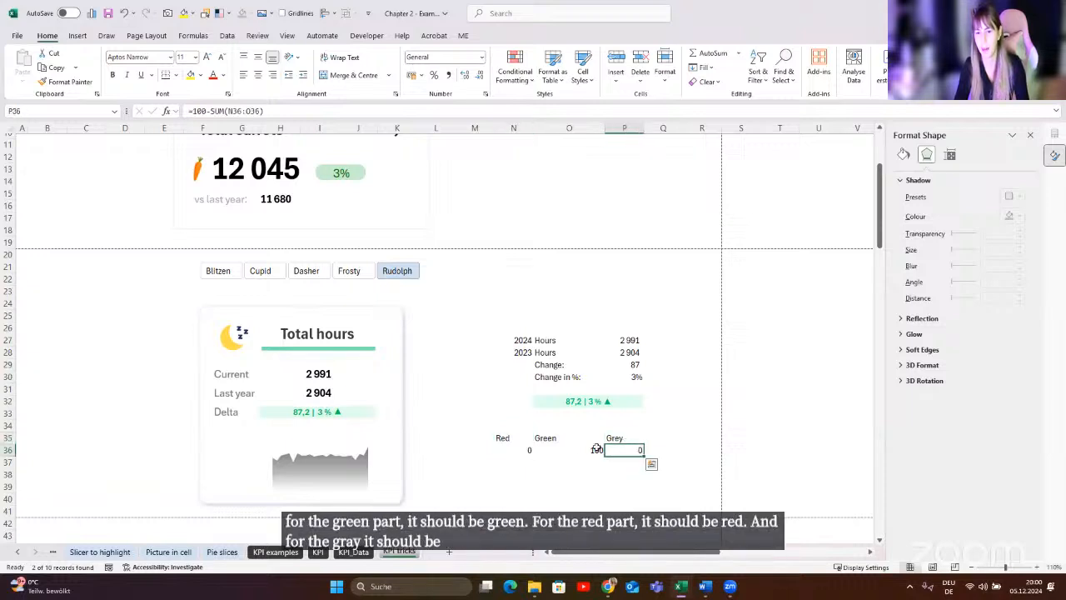
left_click(504, 449)
left_click(575, 451)
left_click(628, 450)
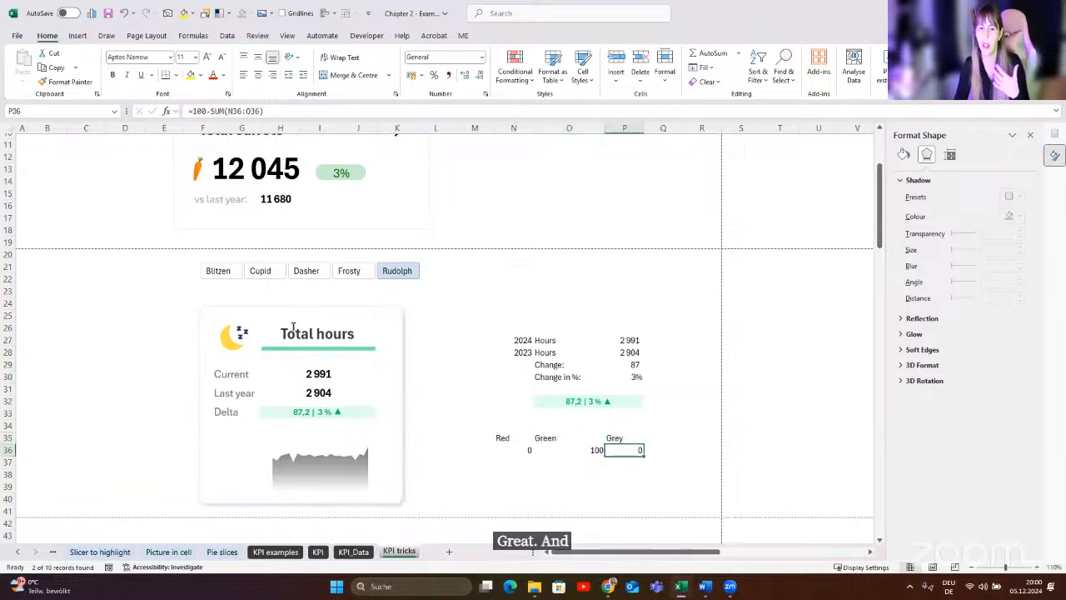
left_click(329, 351)
left_click(329, 350)
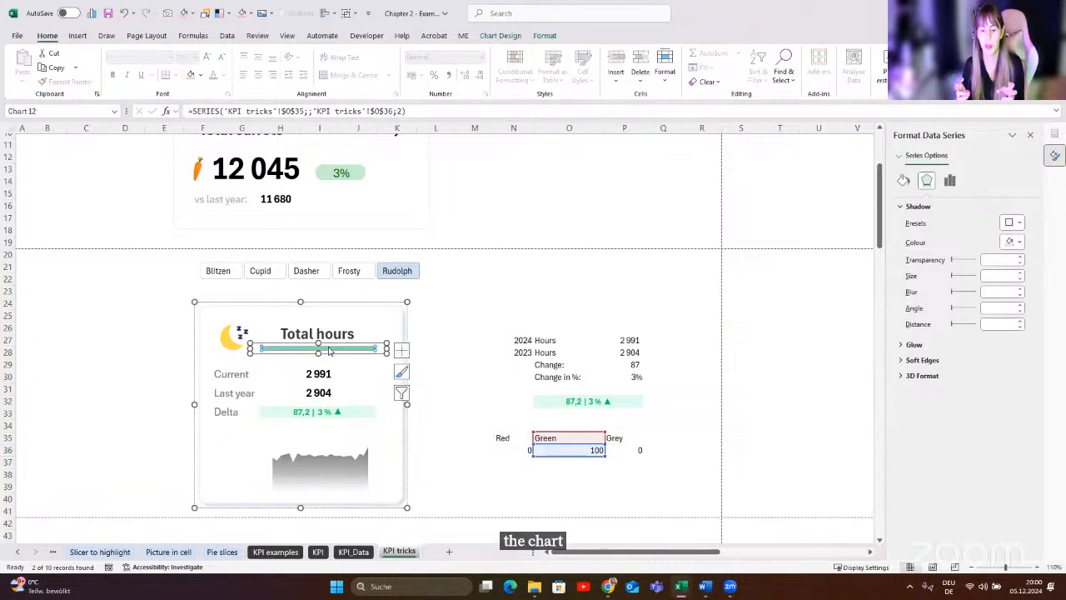
left_click(436, 425)
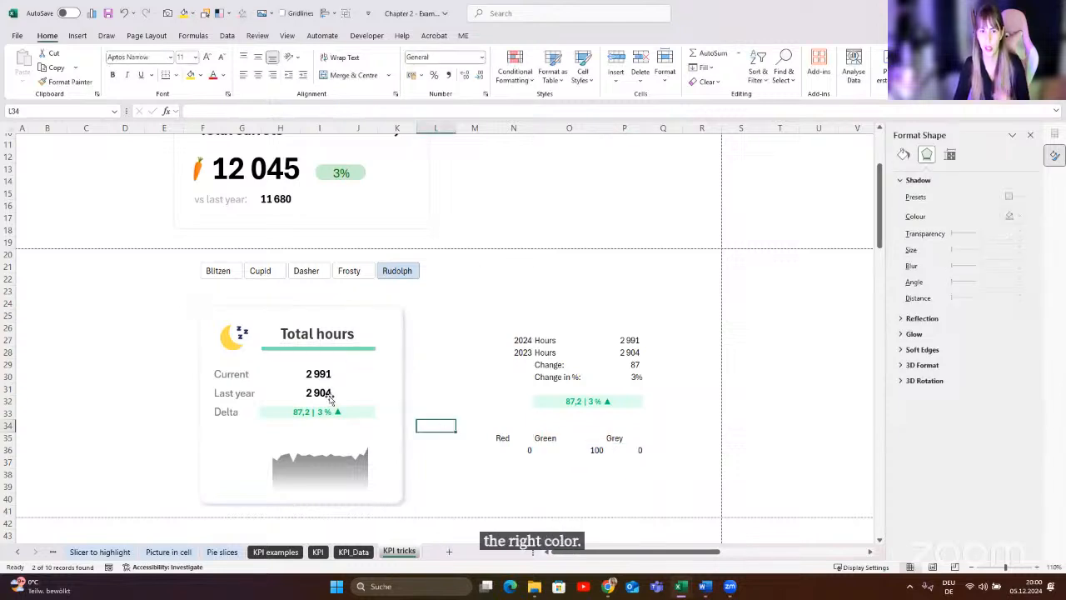
- Bring the Average hours card and its helper cells into view at 120% zoom
scroll(325, 354, "up", 2)
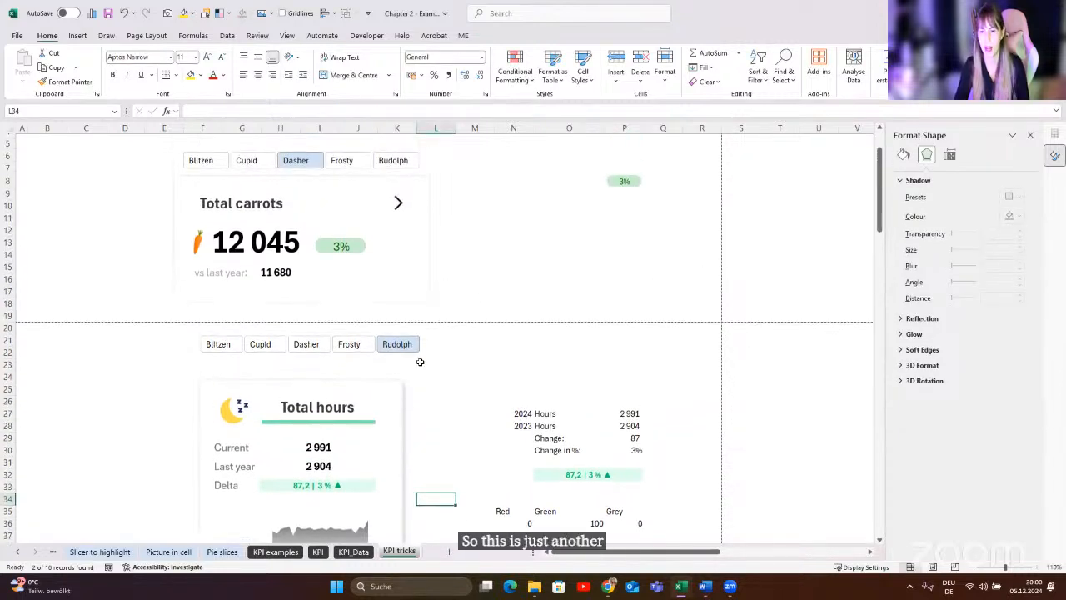
scroll(420, 361, "down", 9)
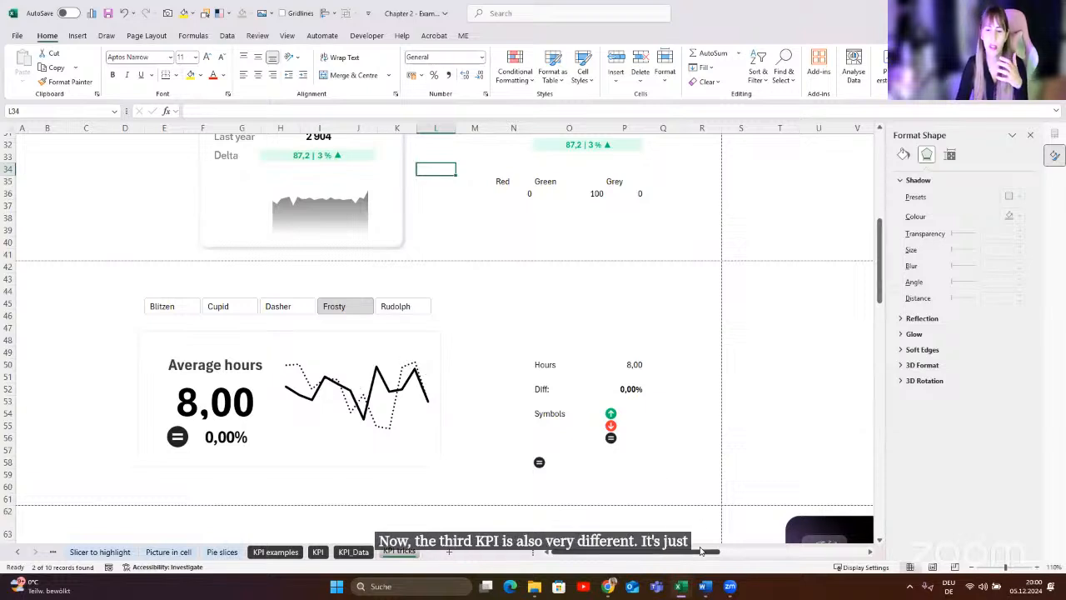
left_click(1039, 566)
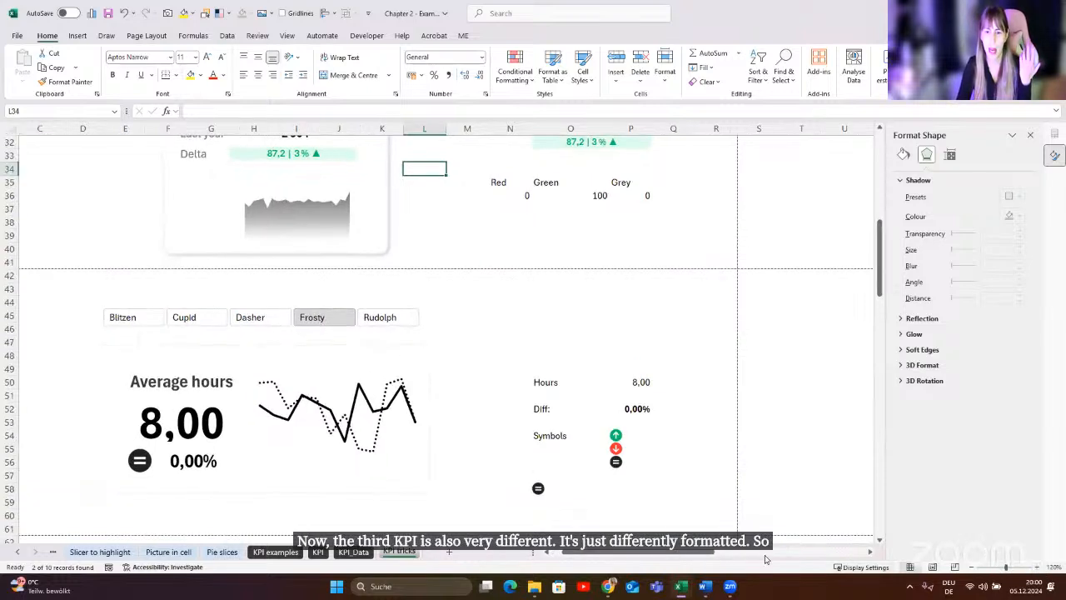
scroll(255, 403, "down", 2)
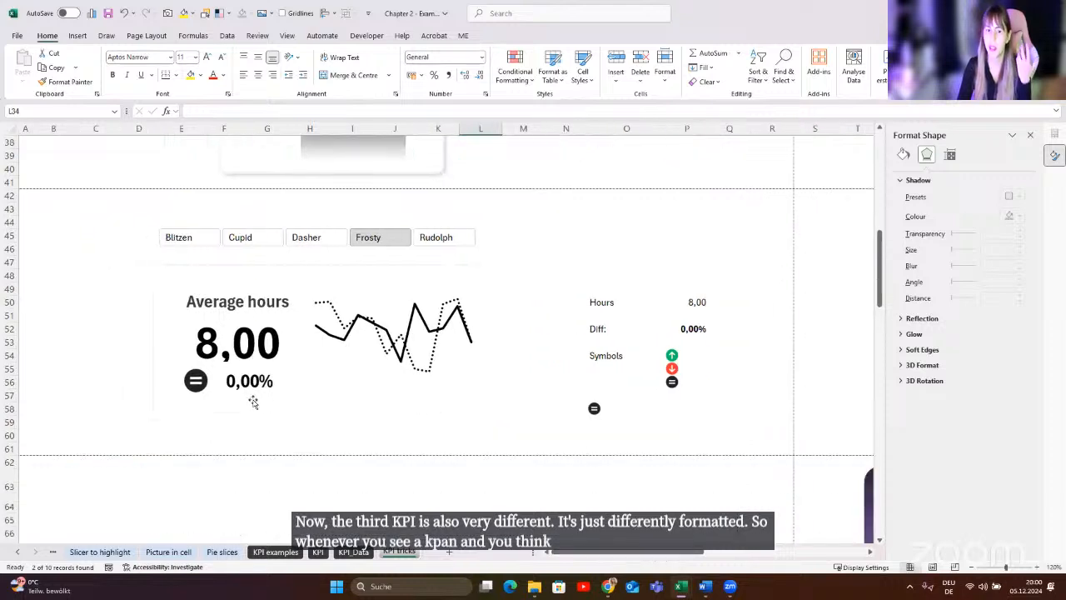
- With a red pen, mark the upper-left corner of the Average hours card's background and circle its title and main value
left_click(78, 35)
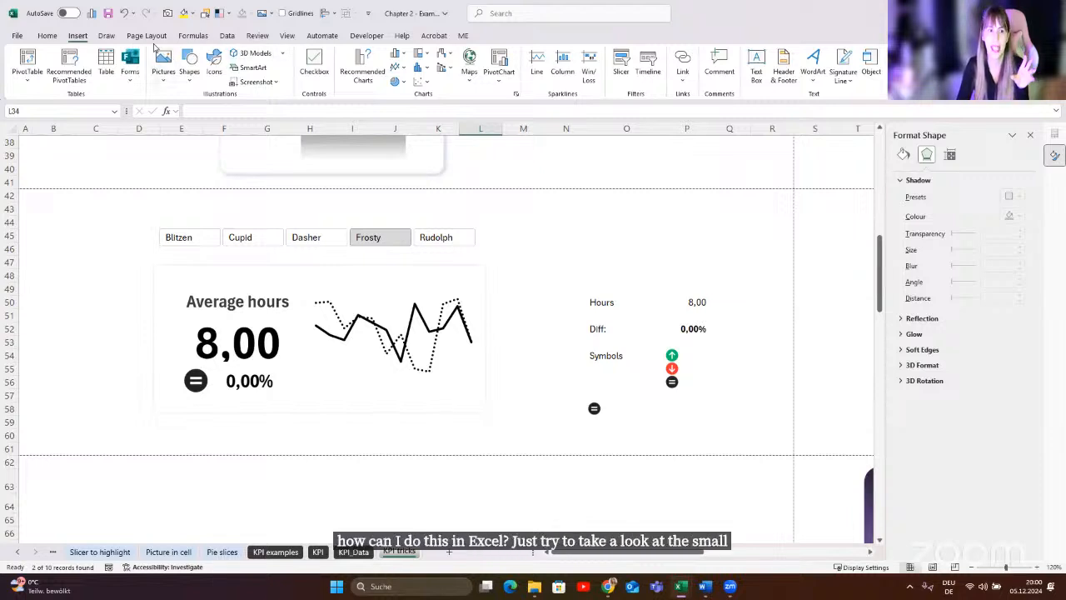
left_click(107, 36)
left_click(131, 63)
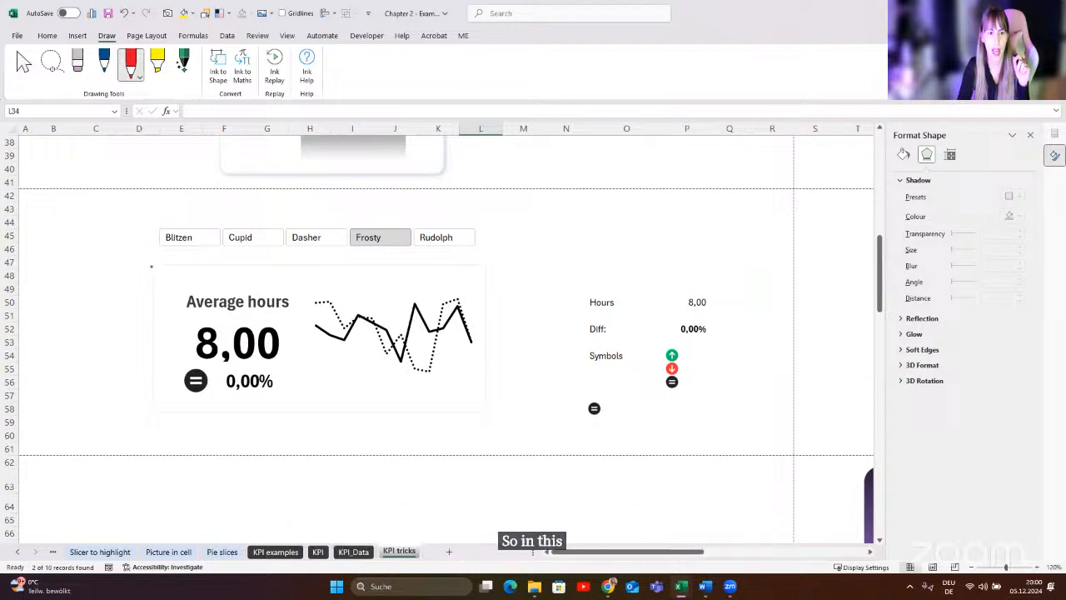
left_click_drag(152, 268, 151, 338)
left_click_drag(146, 261, 202, 260)
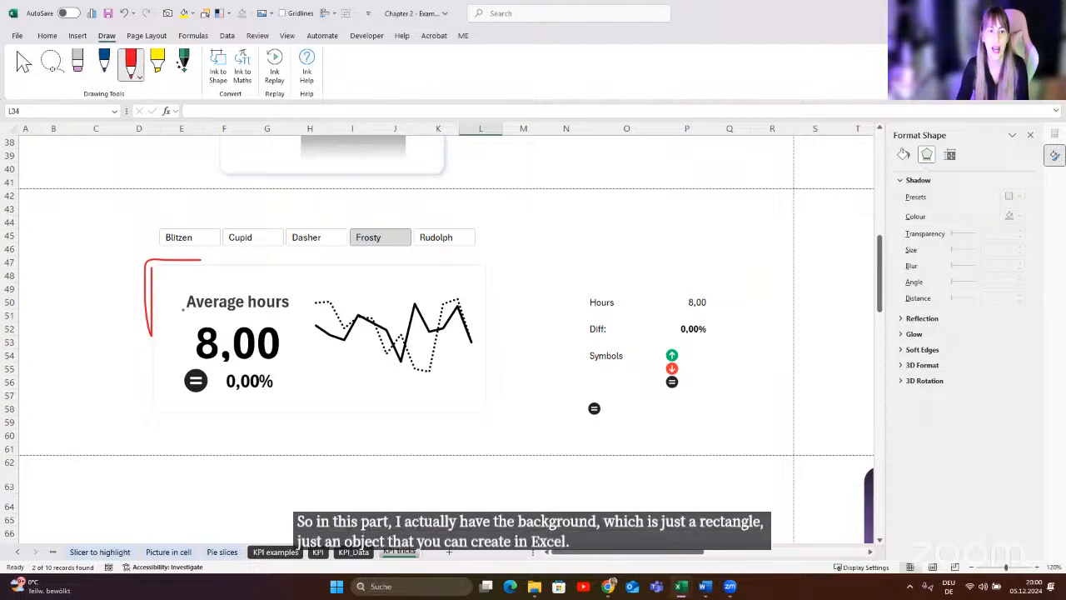
mouse_move(194, 318)
left_mouse_down()
mouse_move(318, 293)
mouse_move(174, 305)
mouse_move(190, 363)
mouse_move(289, 332)
mouse_move(200, 326)
left_mouse_up()
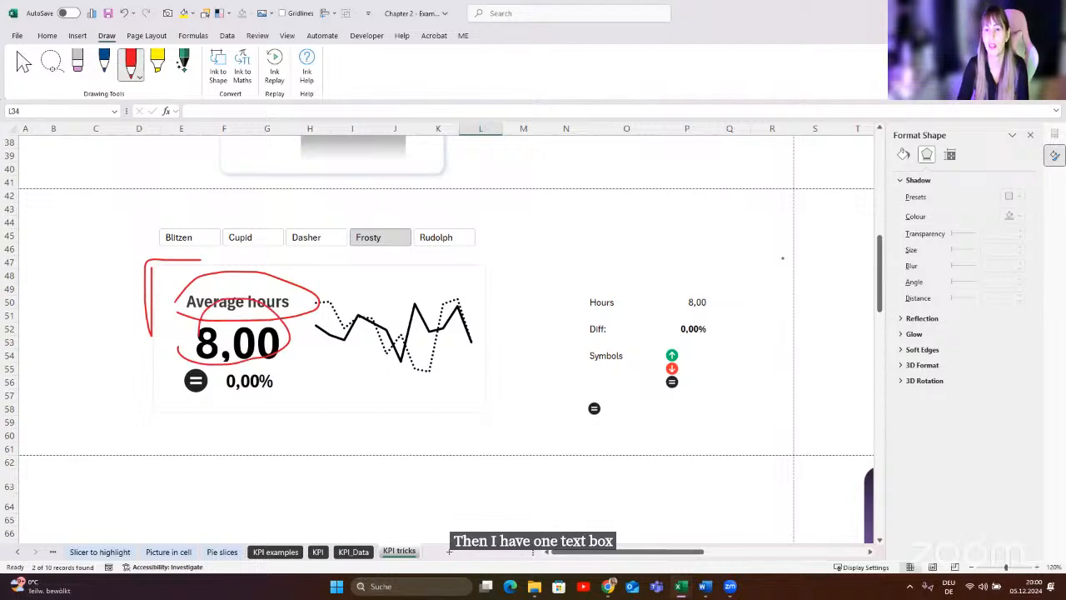
- Circle the card's percentage in red, outline the equals icon with an arrow to the Symbols list, and frame the line chart
mouse_move(218, 394)
left_mouse_down()
mouse_move(296, 392)
mouse_move(226, 371)
left_mouse_up()
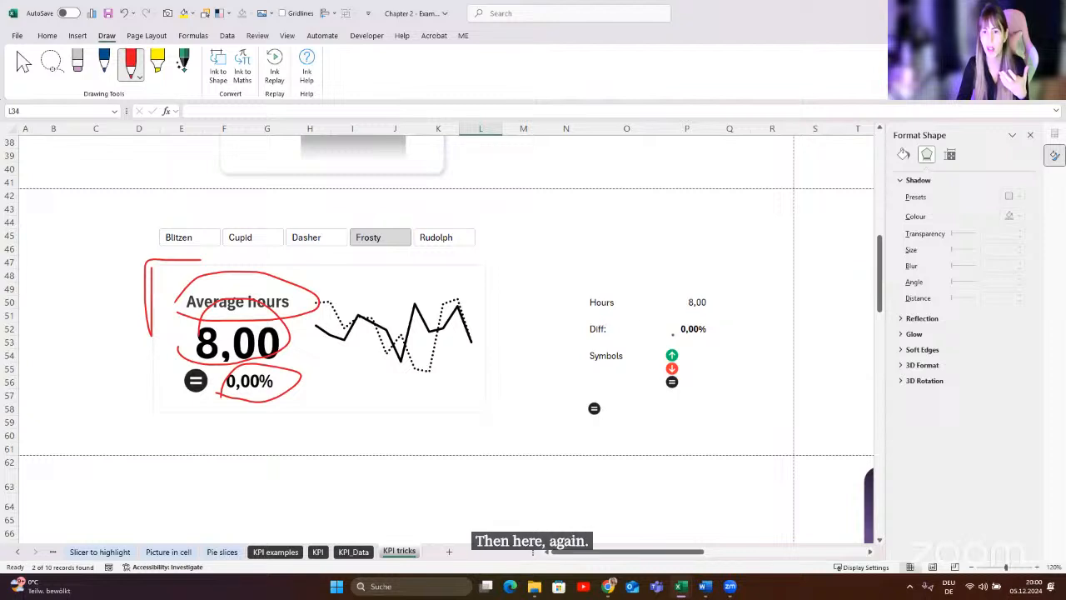
left_click_drag(190, 364, 167, 419)
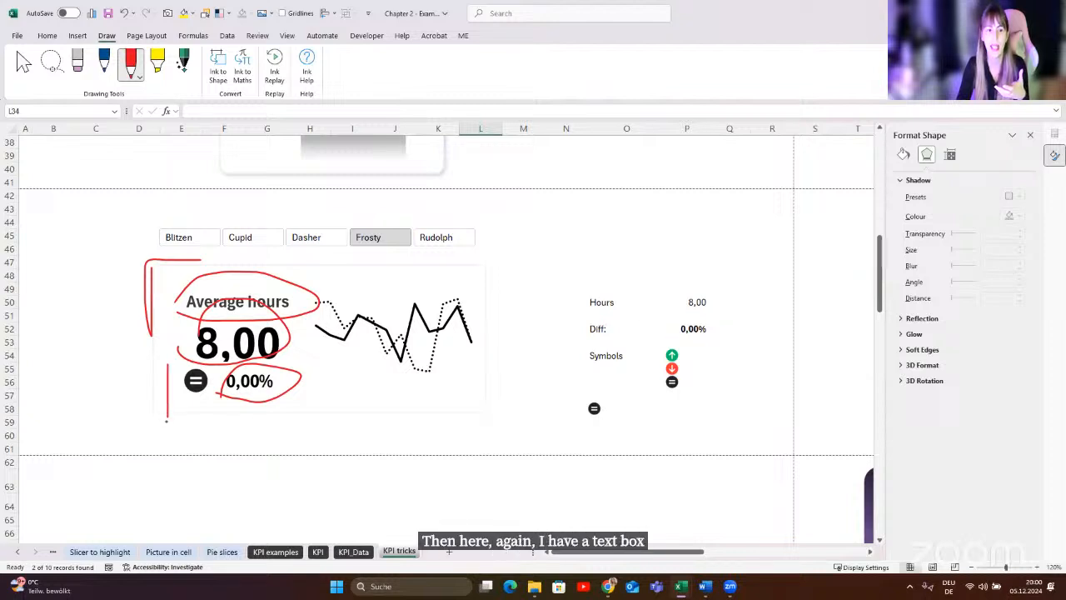
mouse_move(222, 364)
left_mouse_down()
mouse_move(224, 428)
mouse_move(200, 438)
mouse_move(567, 361)
mouse_move(648, 369)
left_mouse_up()
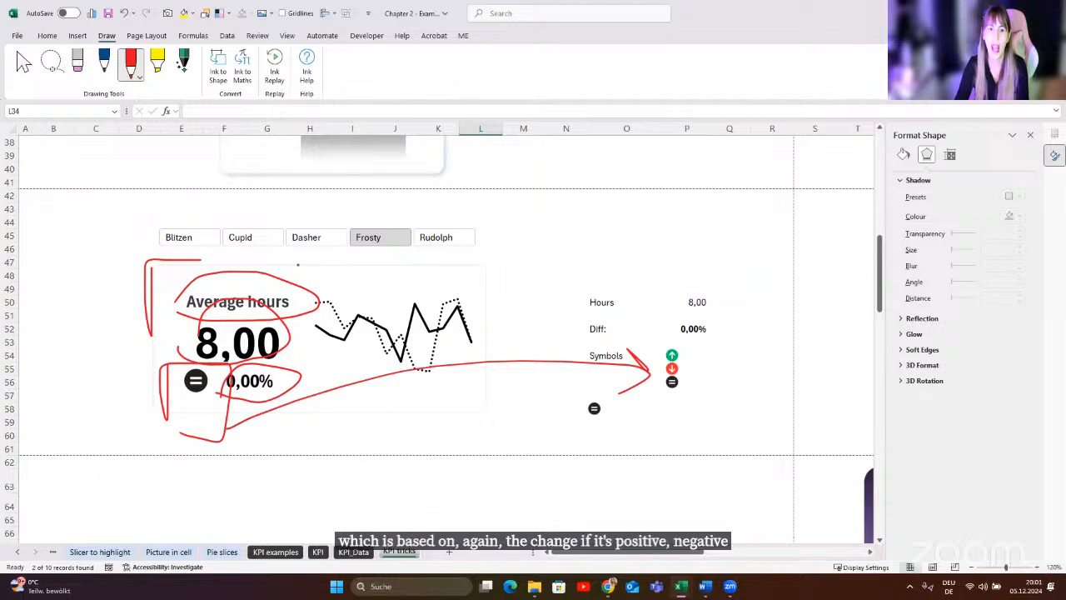
mouse_move(298, 265)
left_mouse_down()
mouse_move(310, 373)
mouse_move(452, 419)
mouse_move(483, 263)
mouse_move(296, 265)
left_mouse_up()
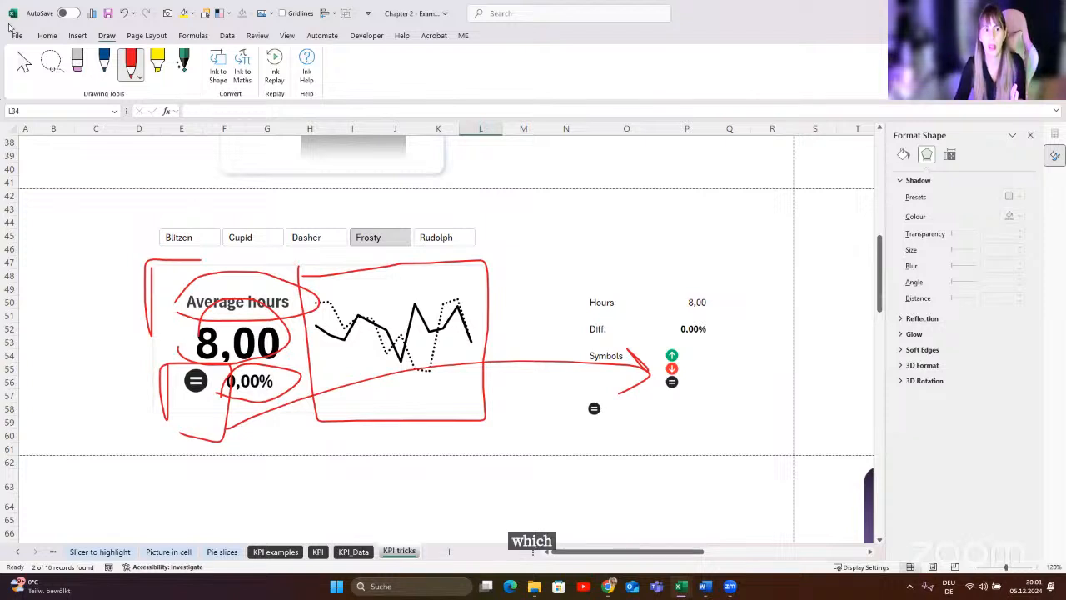
- Put the red pen away and bring the Carrot card with the Tracking combo box into view
left_click(24, 62)
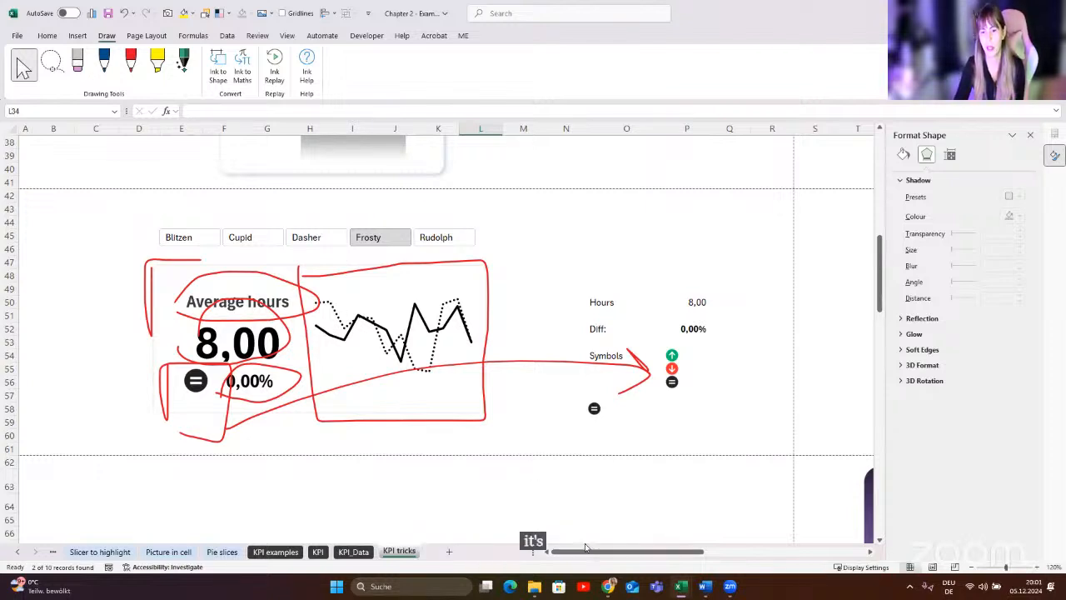
left_click_drag(605, 555, 709, 552)
scroll(652, 497, "down", 10)
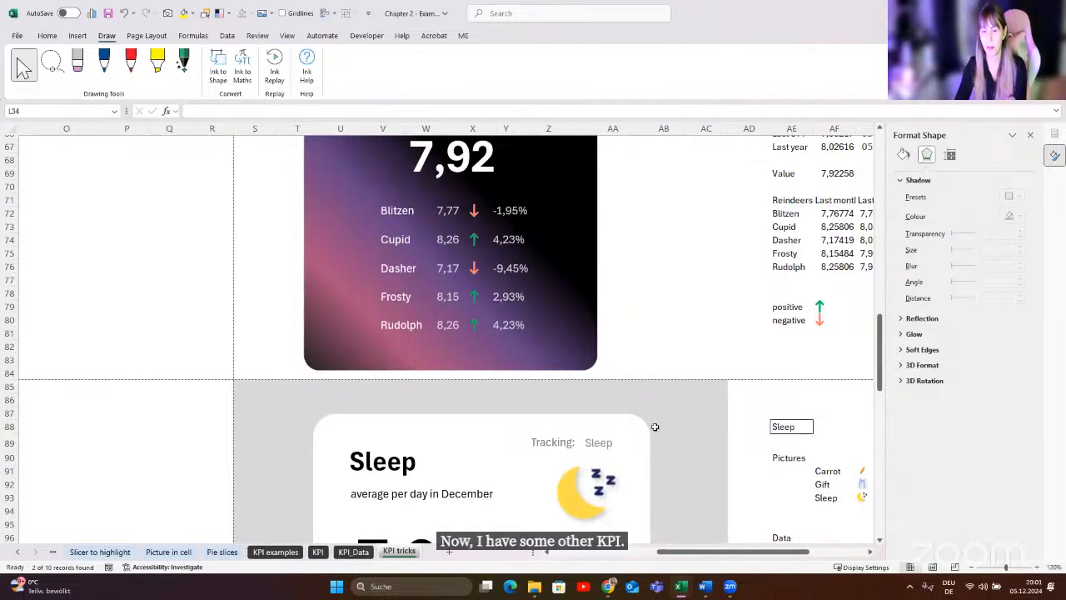
scroll(655, 426, "down", 9)
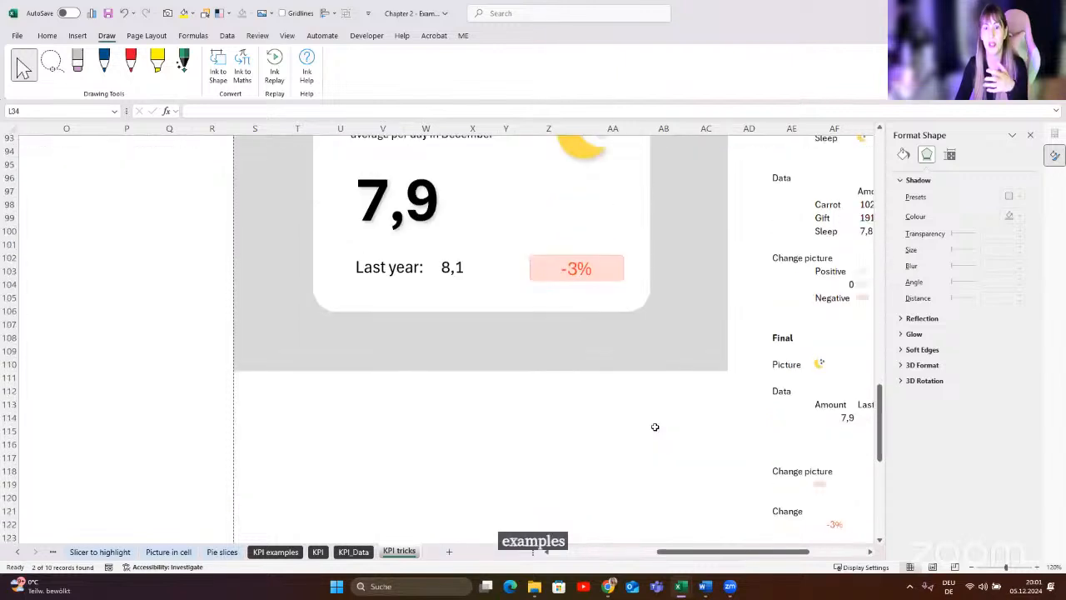
scroll(654, 427, "up", 2)
scroll(654, 426, "down", 13)
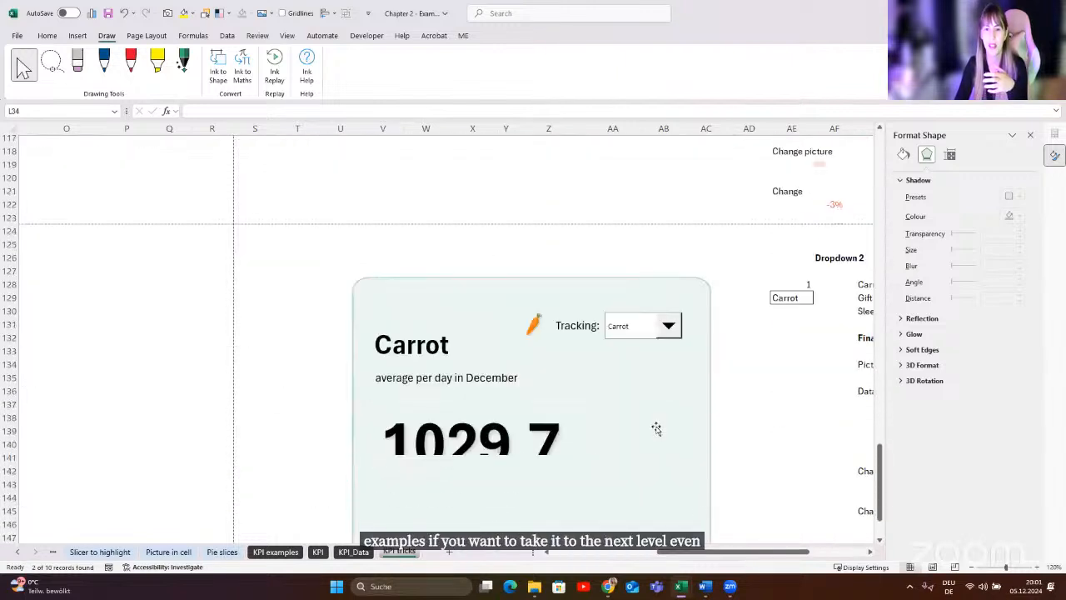
left_click(358, 37)
left_click(236, 246)
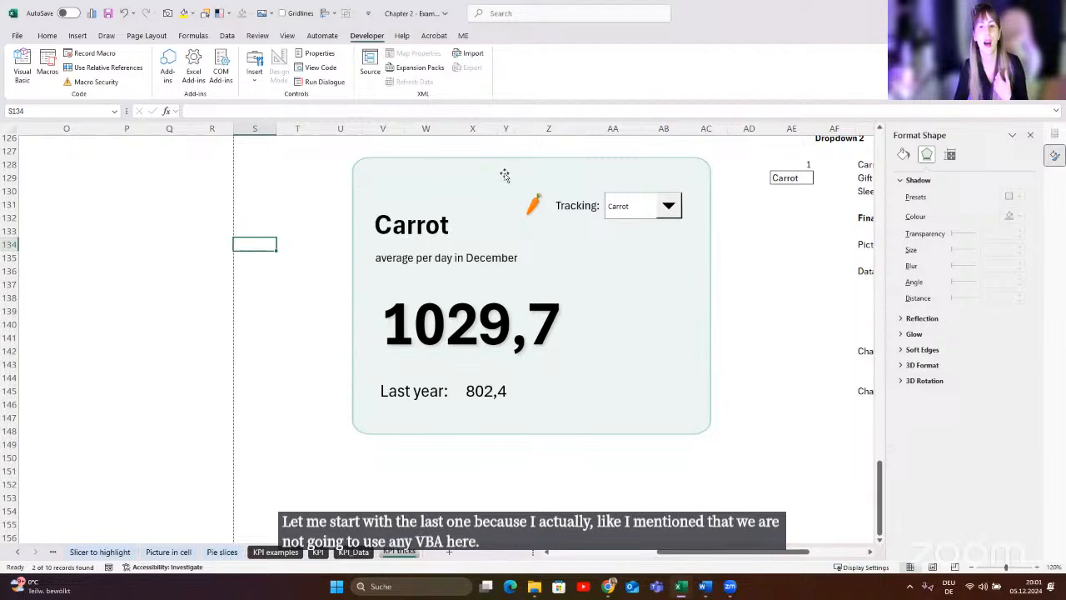
- Check the Tracking combo box's options, bring the card's helper cells into view, and set the tracking to Sleep
left_click(671, 206)
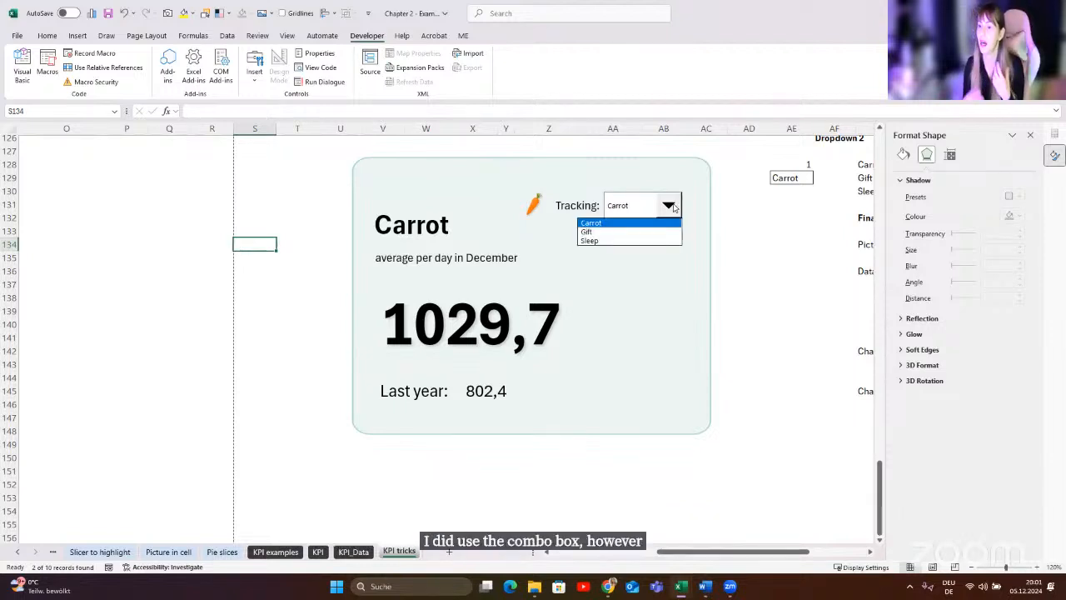
left_click(671, 205)
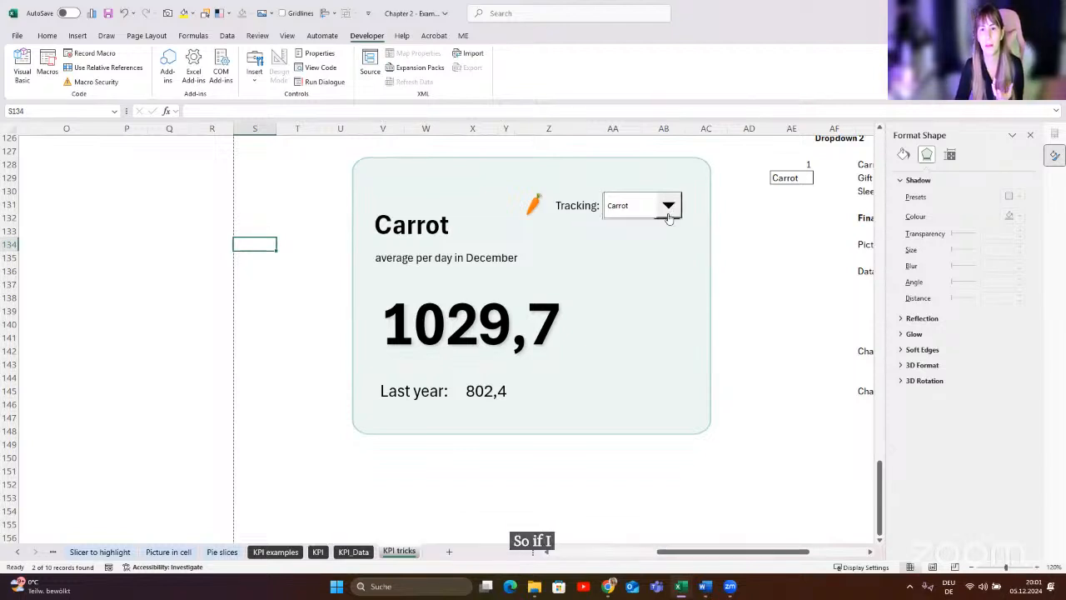
left_click(666, 208)
left_click(806, 283)
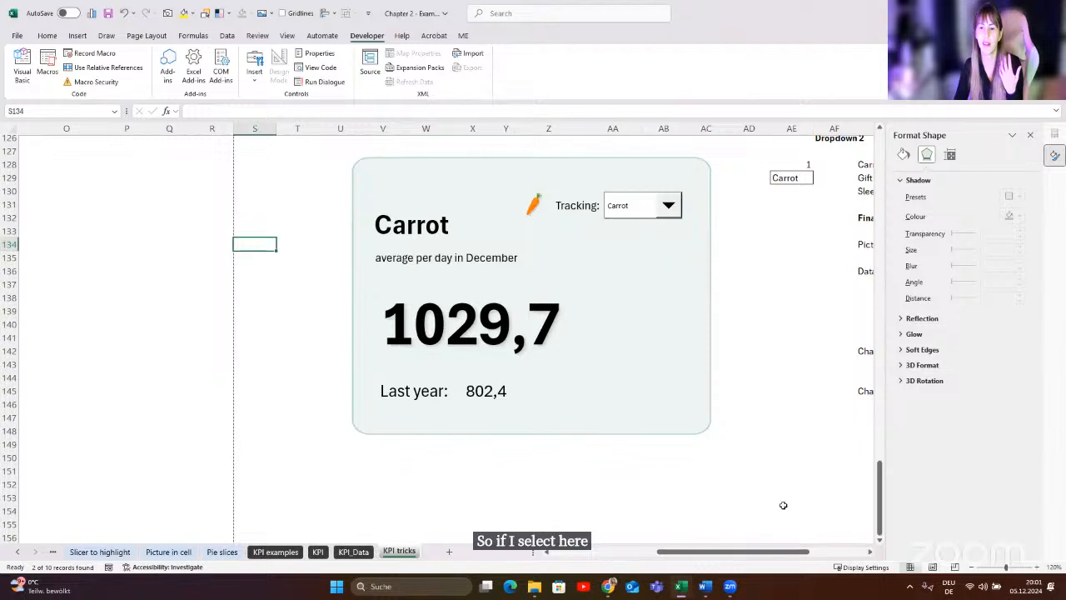
left_click_drag(746, 555, 776, 562)
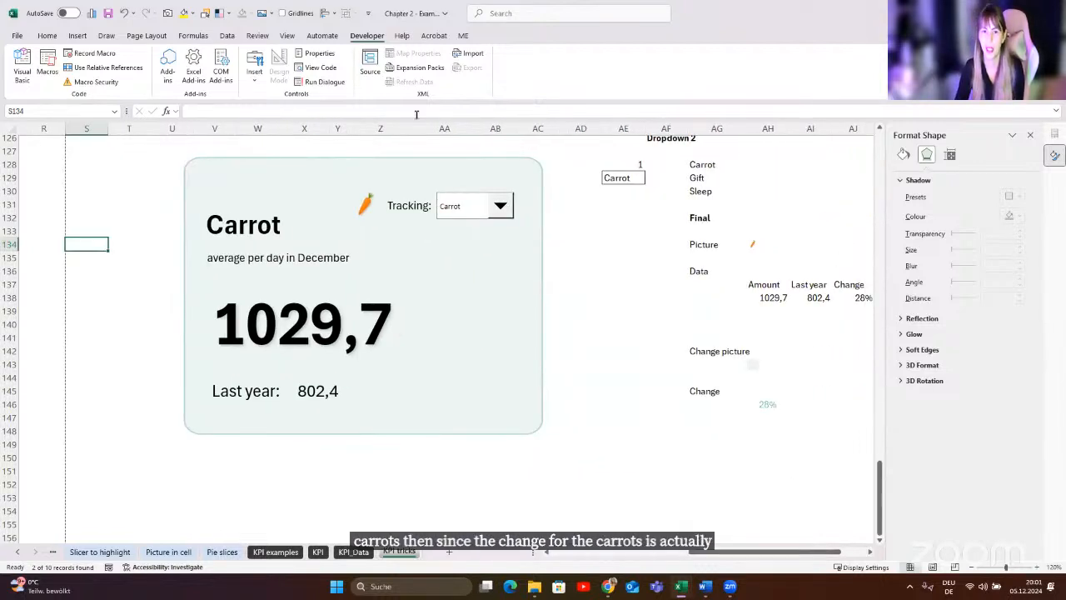
left_click(499, 206)
left_click(471, 243)
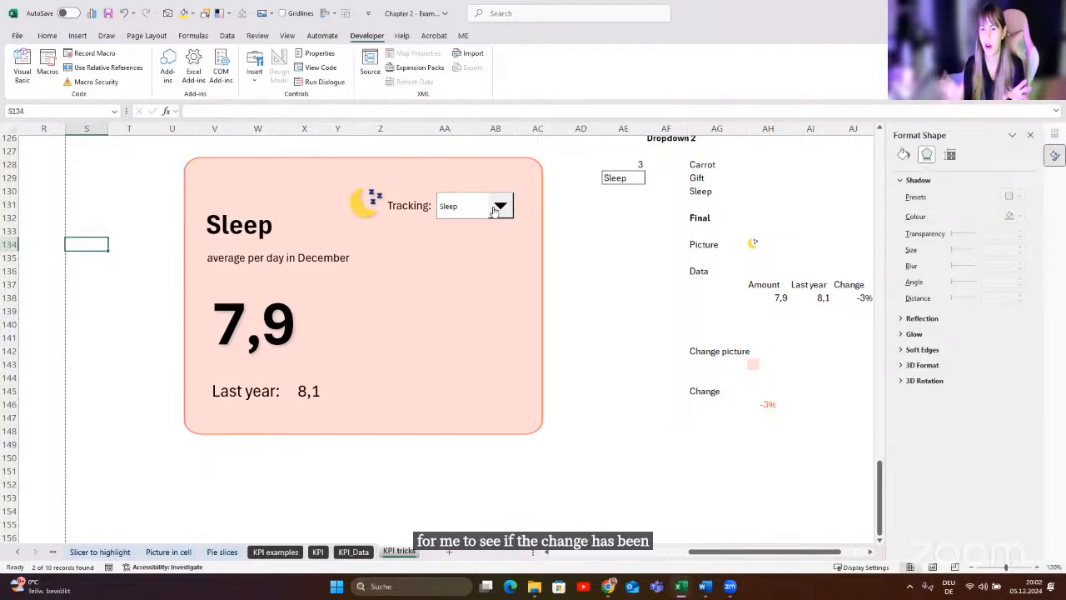
- Examine the Change picture formula in AH143 and the positive and negative background pictures it refers to
left_click(739, 367)
left_click(776, 365)
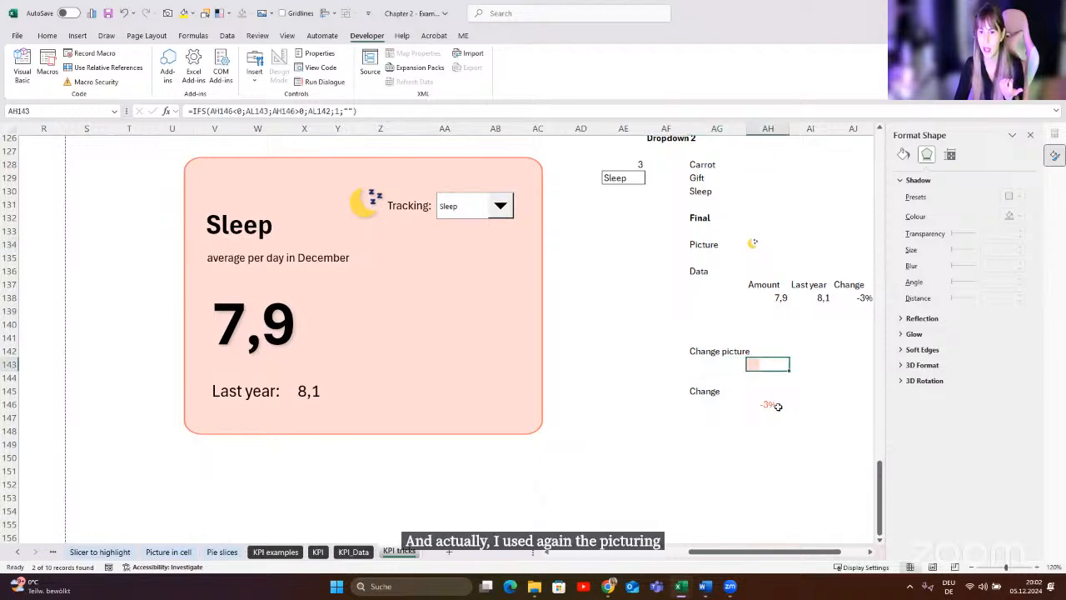
scroll(871, 552, "right", 4)
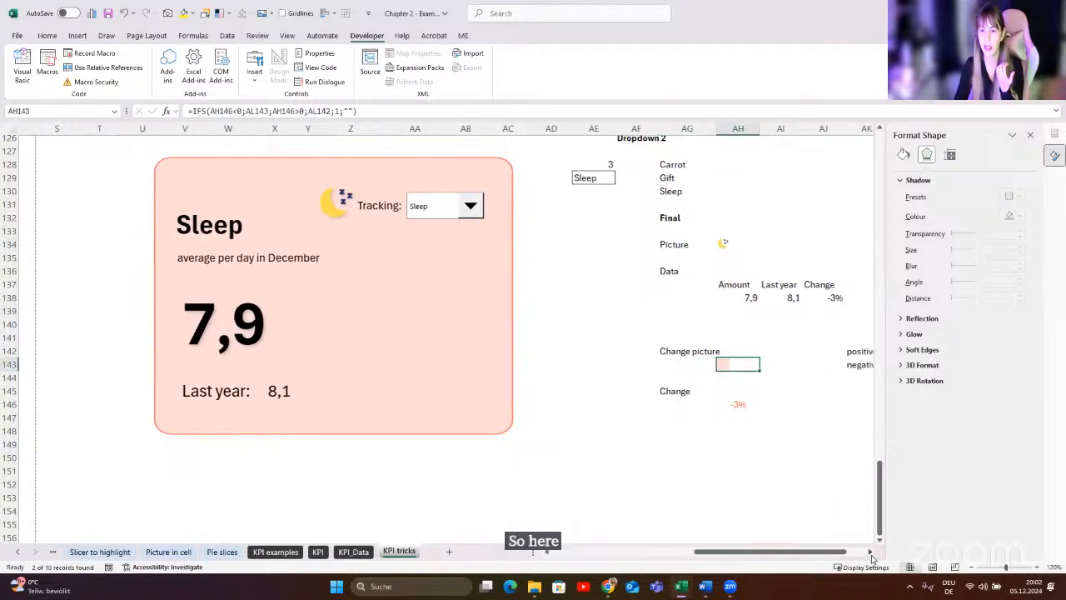
left_click(762, 350)
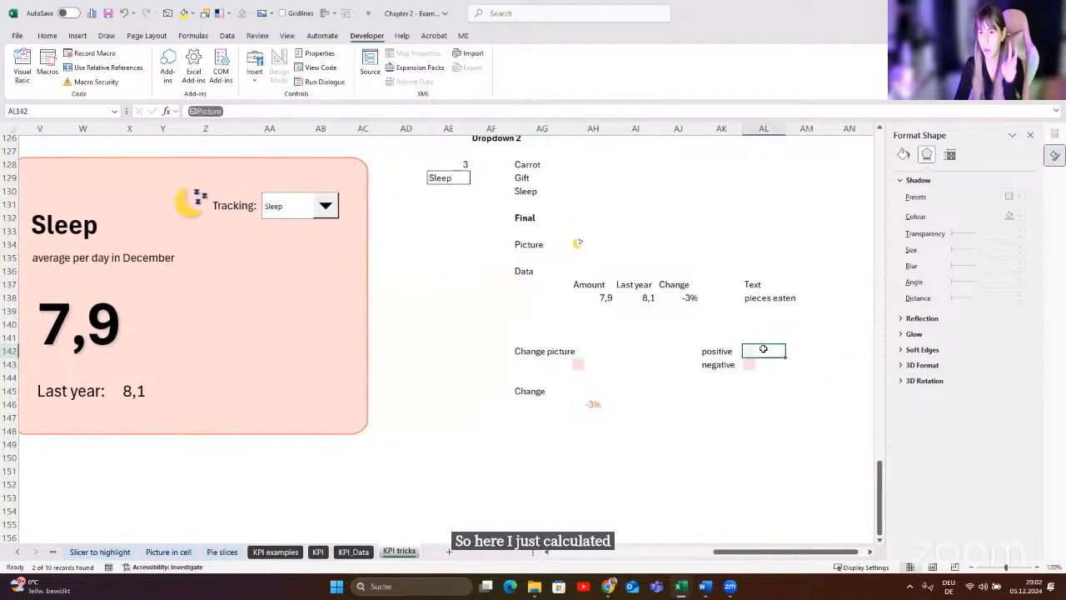
left_click(764, 364)
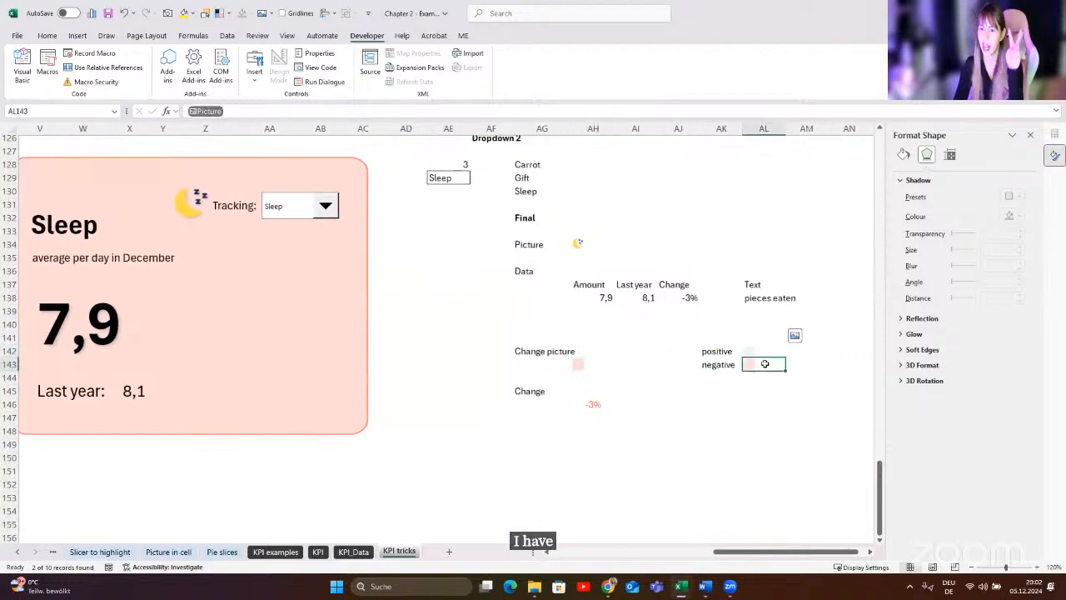
left_click(603, 364)
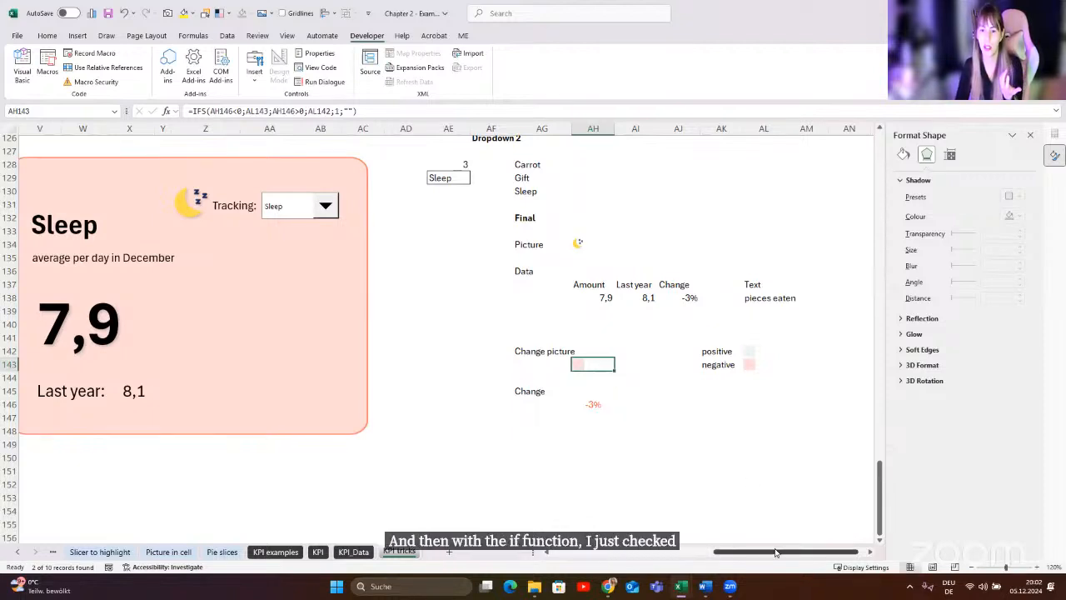
- Compare the positive picture cell AL142 with the Change picture cell AH143 again and check which picture options AH143 offers
scroll(762, 554, "left", 2)
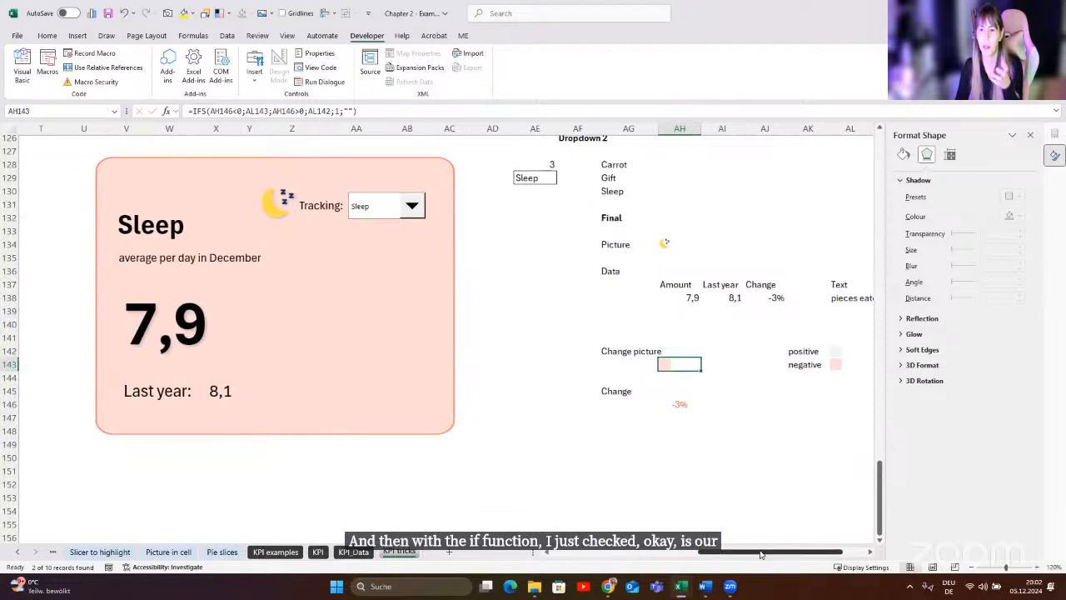
left_click(848, 354)
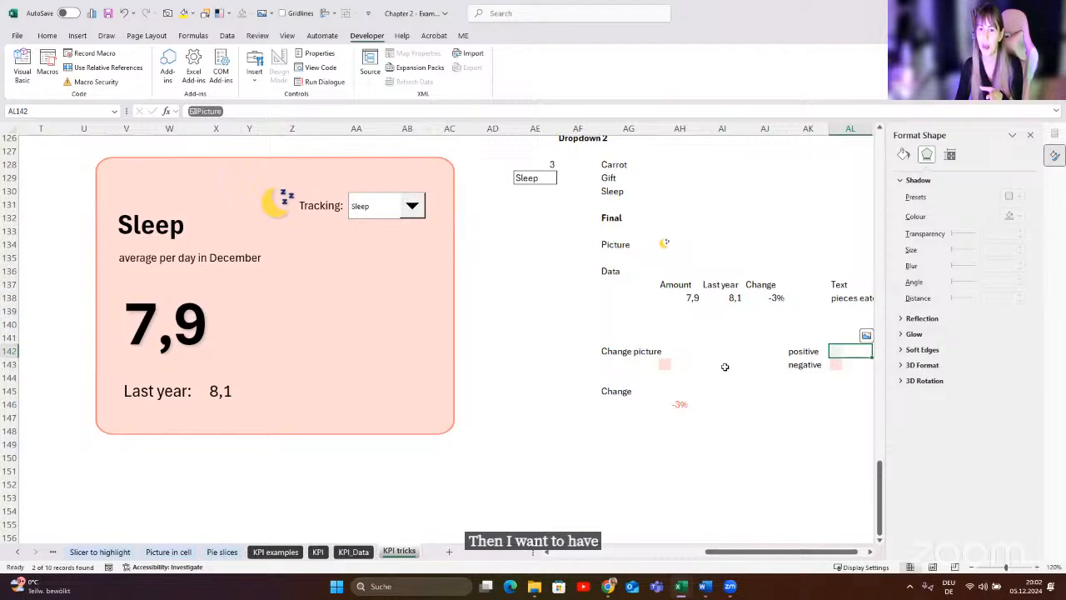
left_click(671, 363)
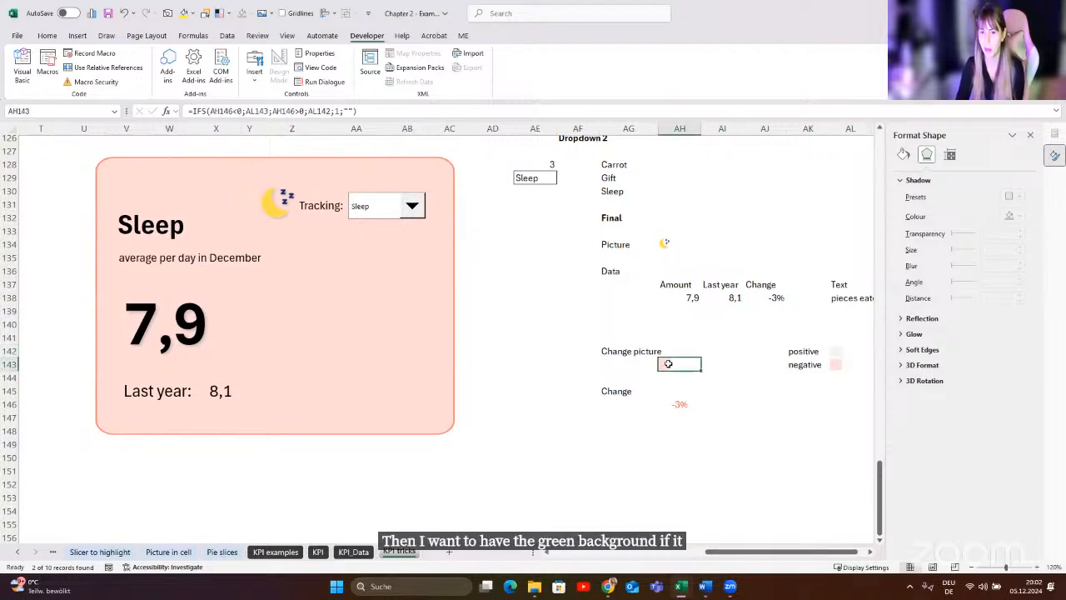
right_click(671, 364)
mouse_move(722, 303)
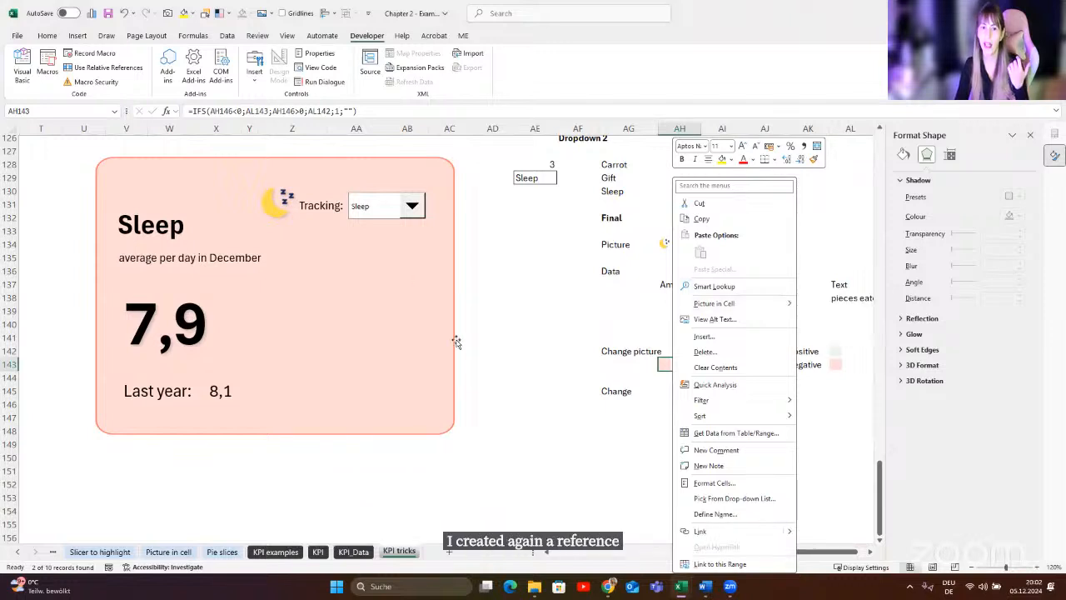
key("Escape")
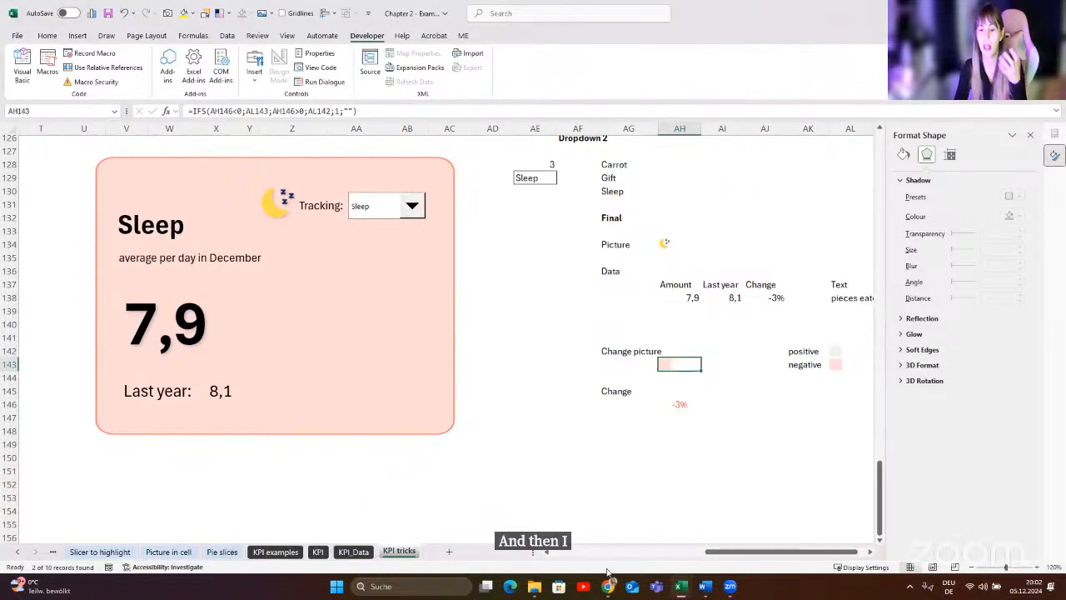
- Switch the card's Tracking combo box to Carrot
scroll(721, 542, "left", 5)
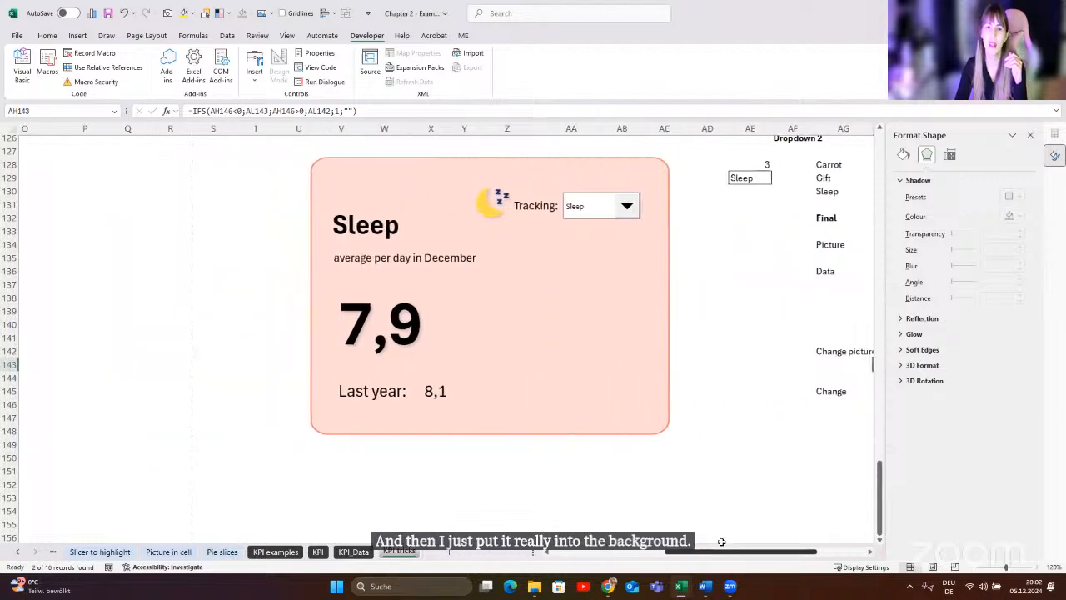
scroll(675, 464, "up", 2)
left_click(634, 285)
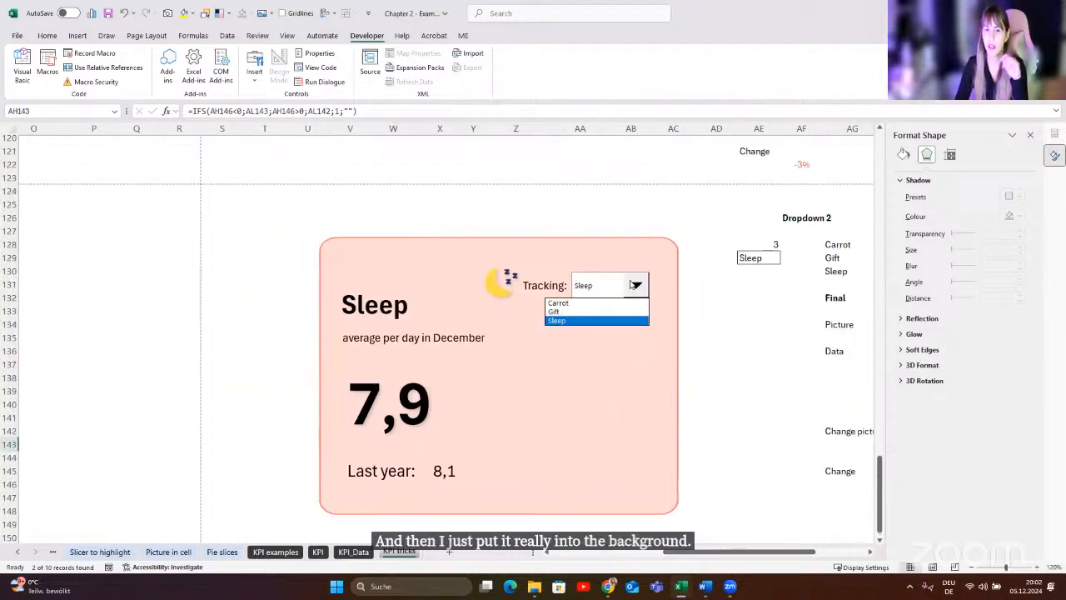
left_click(612, 304)
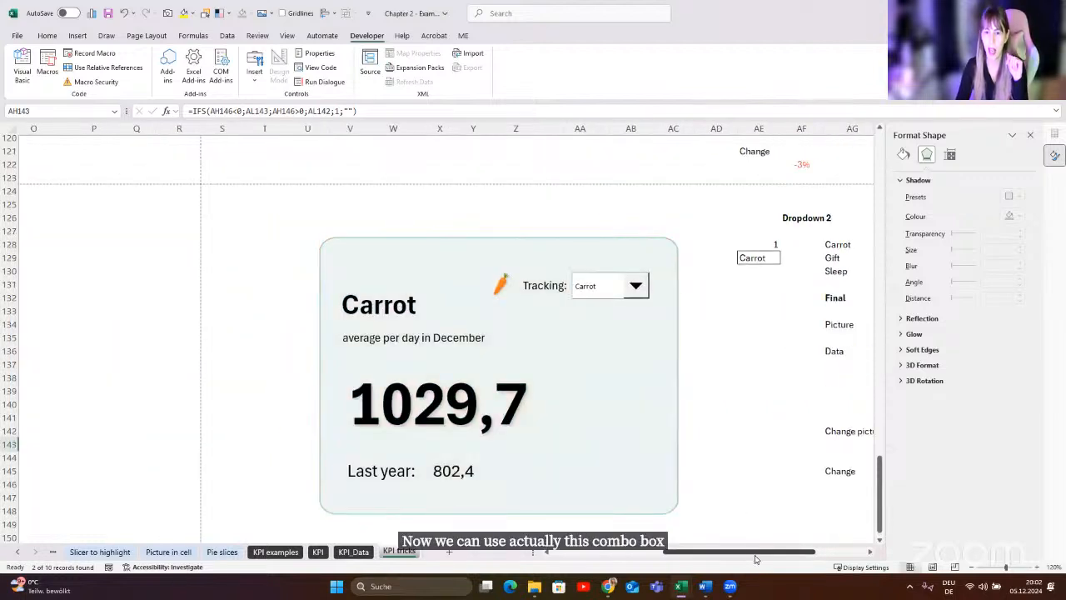
- Examine the SWITCH formula in AE129 and the card's final picture, data and change helper cells
scroll(755, 558, "right", 3)
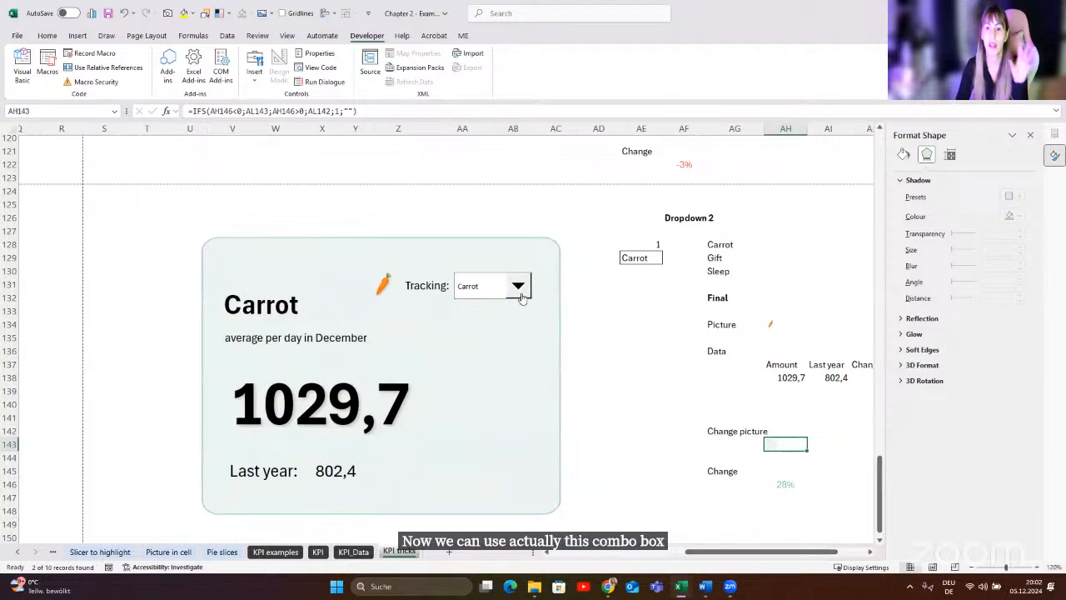
left_click(657, 257)
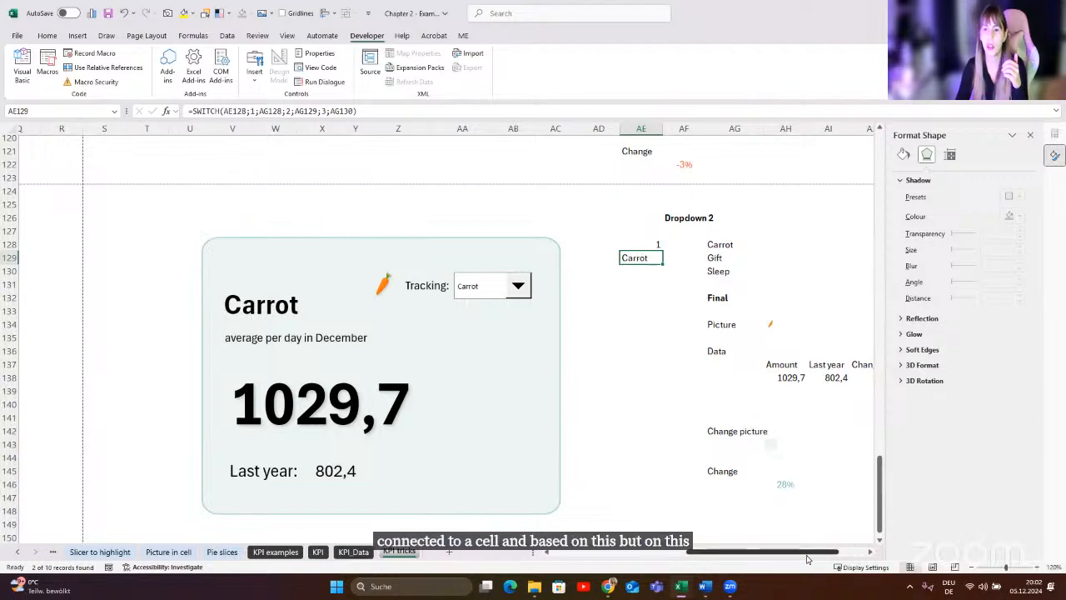
scroll(806, 559, "right", 3)
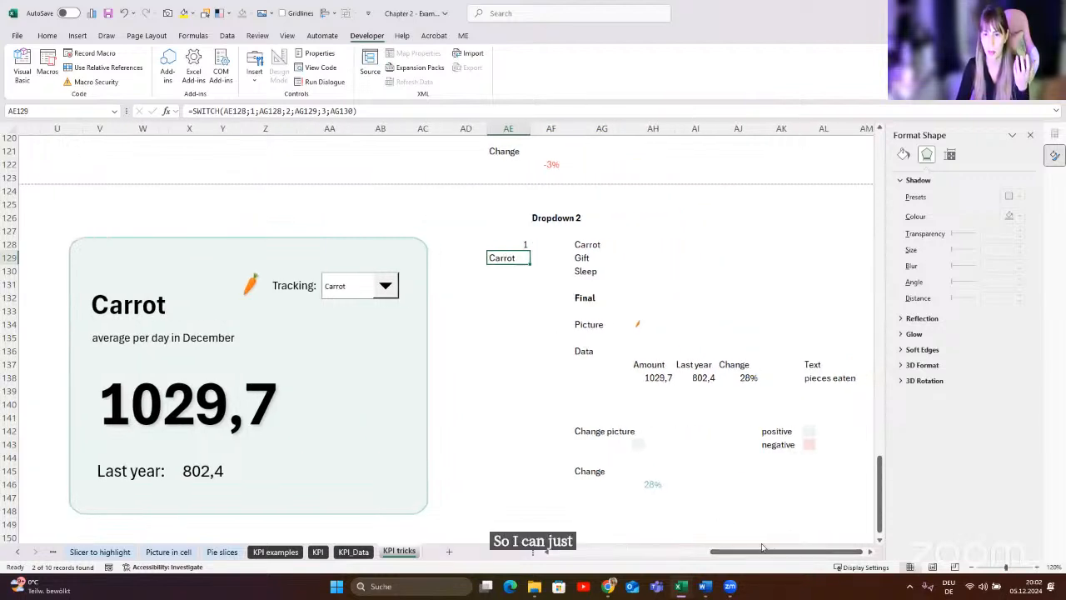
- Switch the card's Tracking combo box to Gift and after that to Sleep
left_click_drag(774, 553, 733, 554)
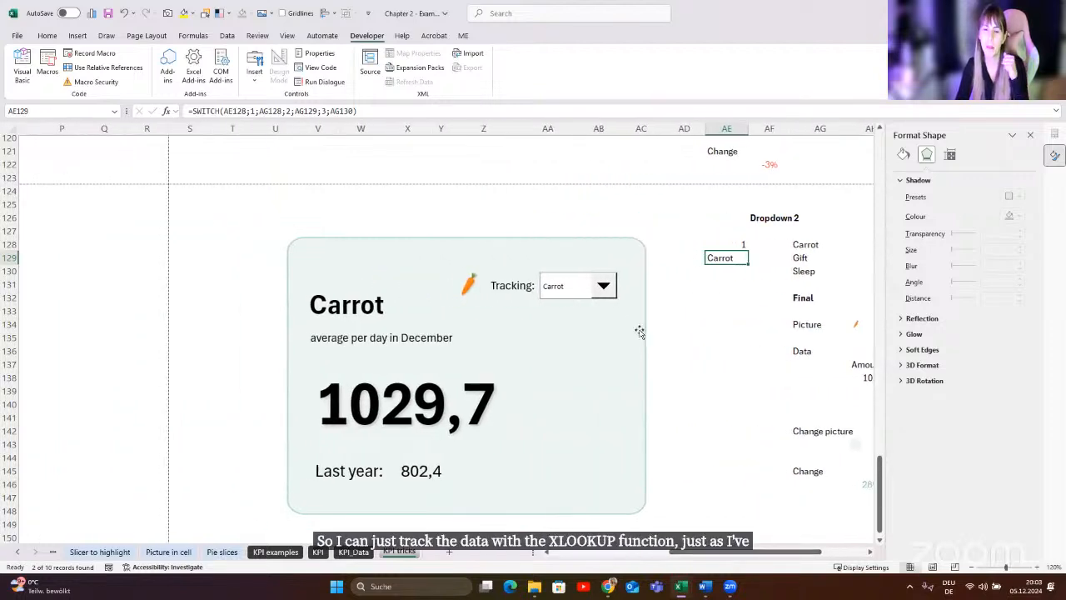
left_click(604, 288)
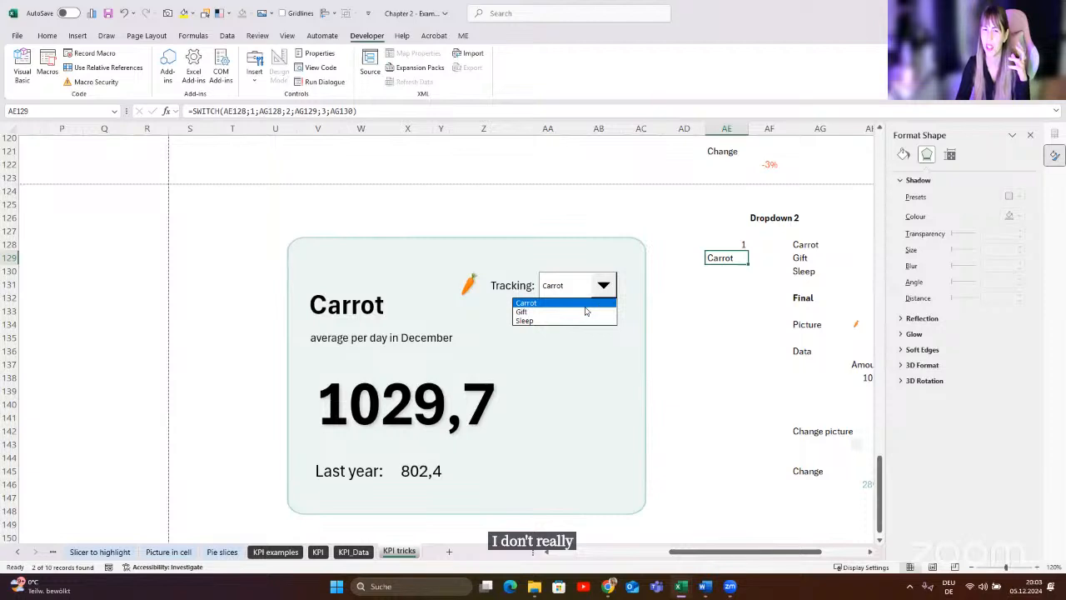
left_click(585, 311)
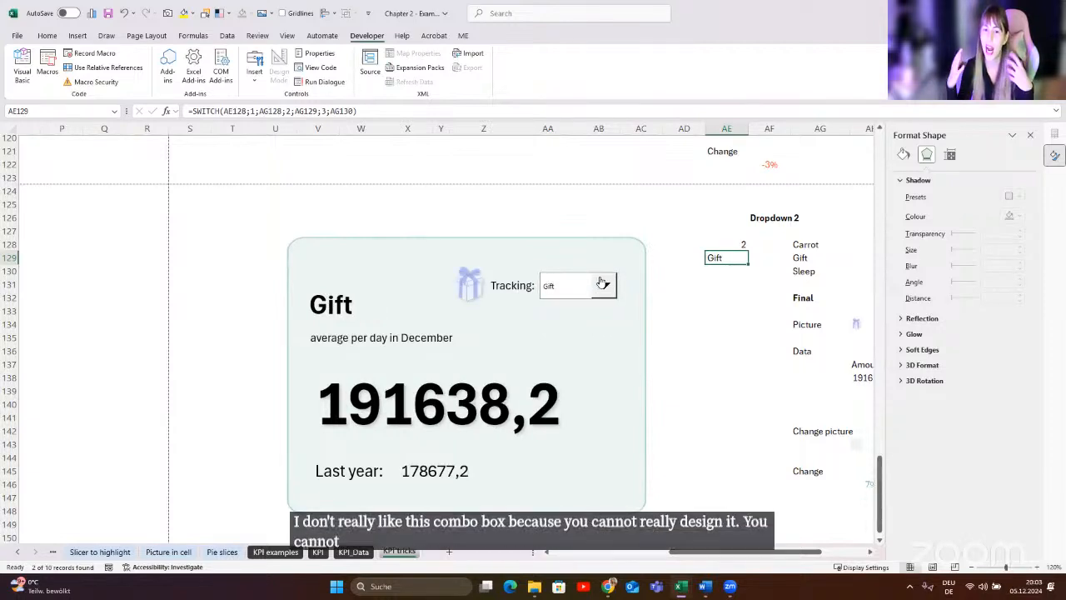
left_click(602, 284)
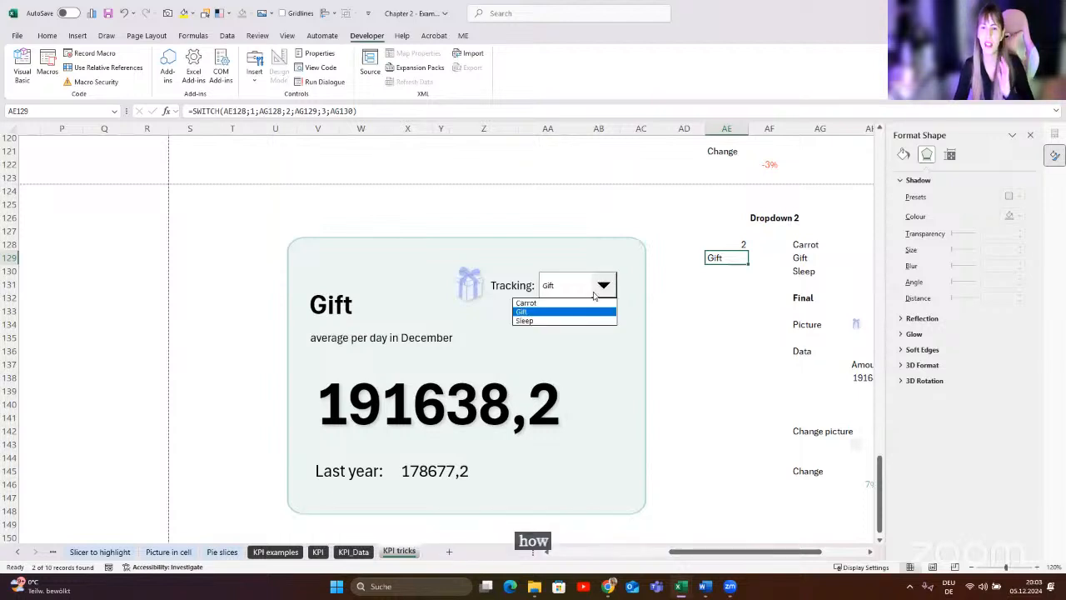
left_click(543, 320)
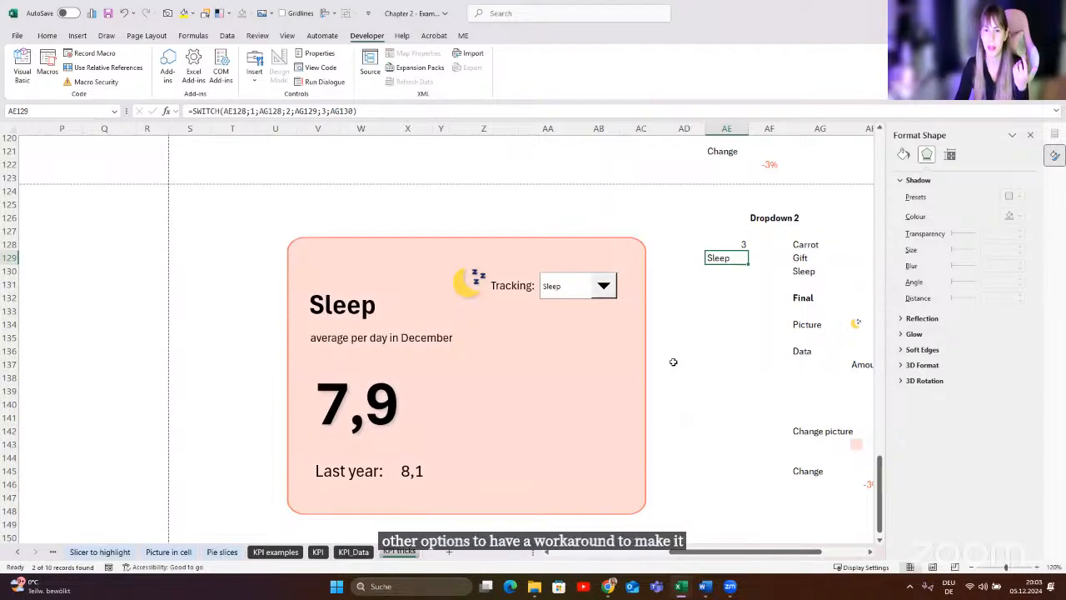
- Bring the Average hours slept card and its helper cells into view and select the empty cell AB68 beside it
scroll(671, 354, "up", 9)
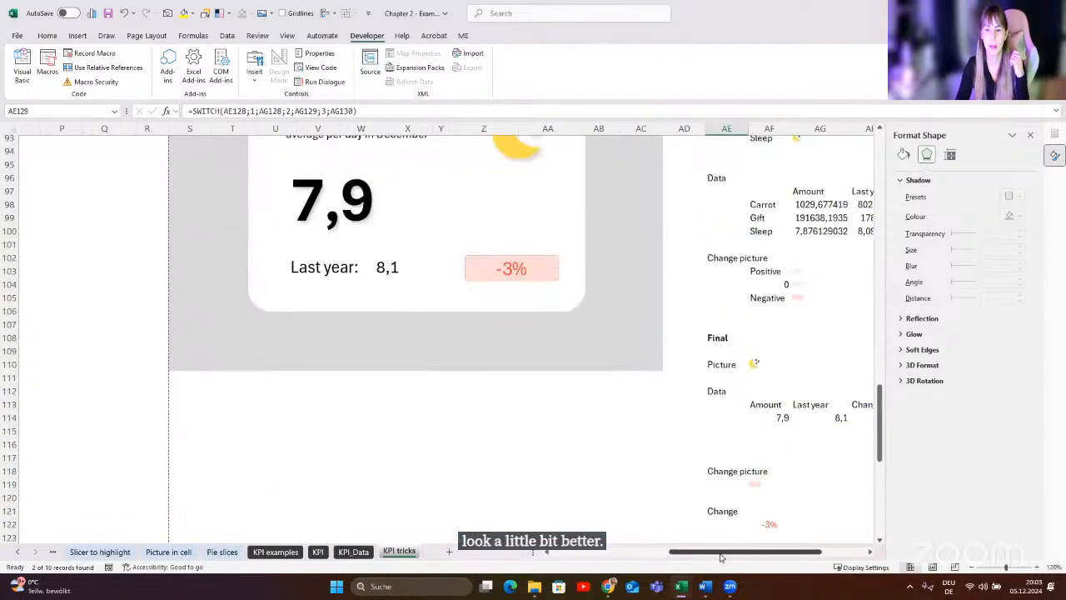
scroll(705, 518, "up", 13)
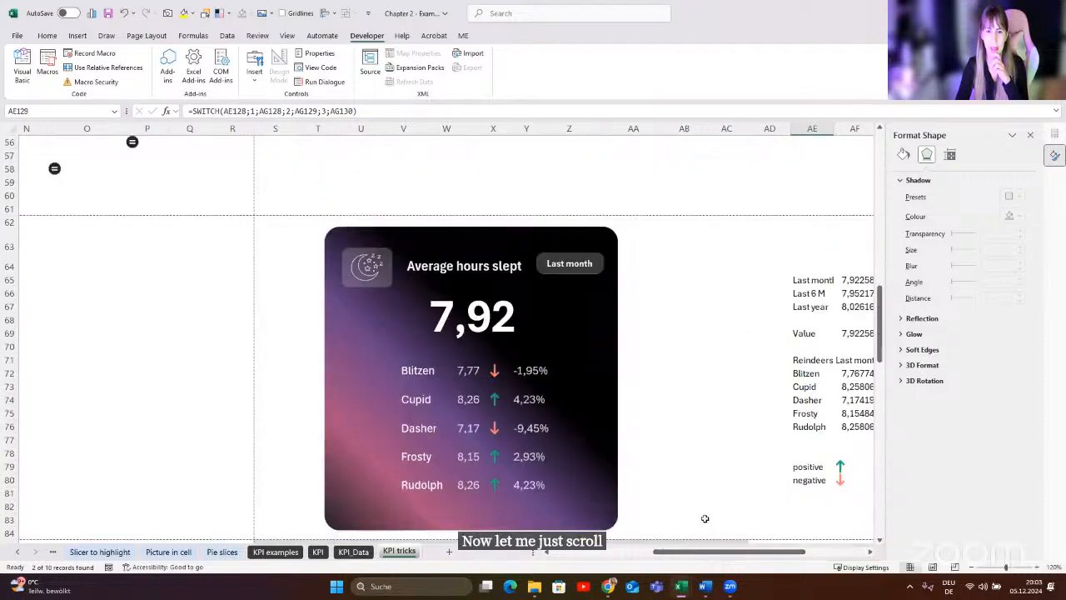
scroll(705, 518, "down", 1)
left_click(628, 339)
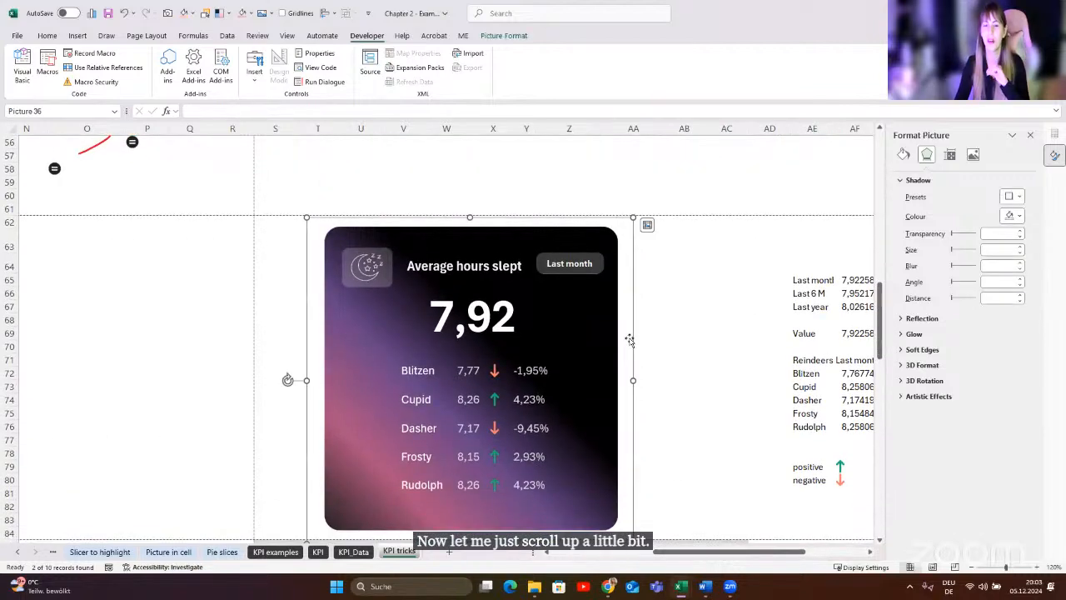
left_click(663, 326)
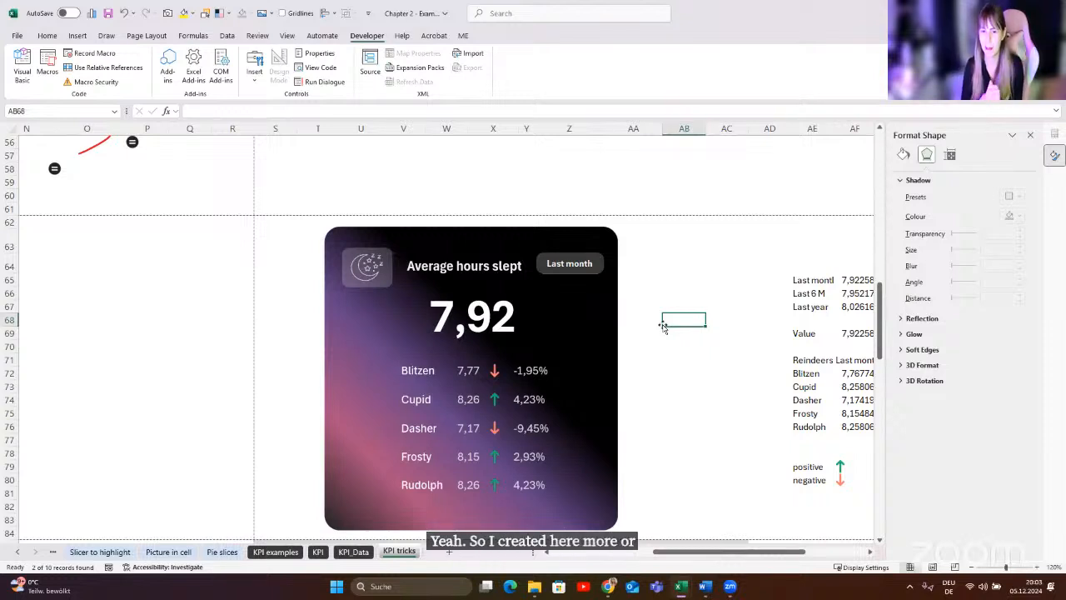
- Examine the helper data beside the Average hours slept card and the in-cell arrow pictures in AF79 and AF80
left_click_drag(771, 552, 807, 552)
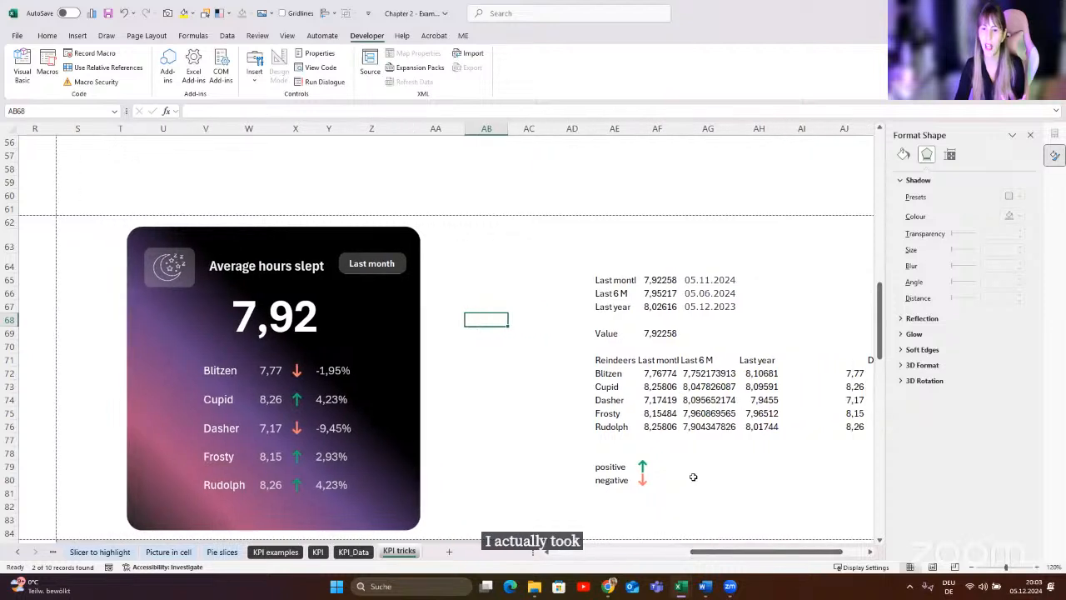
left_click(650, 465)
left_click(653, 476)
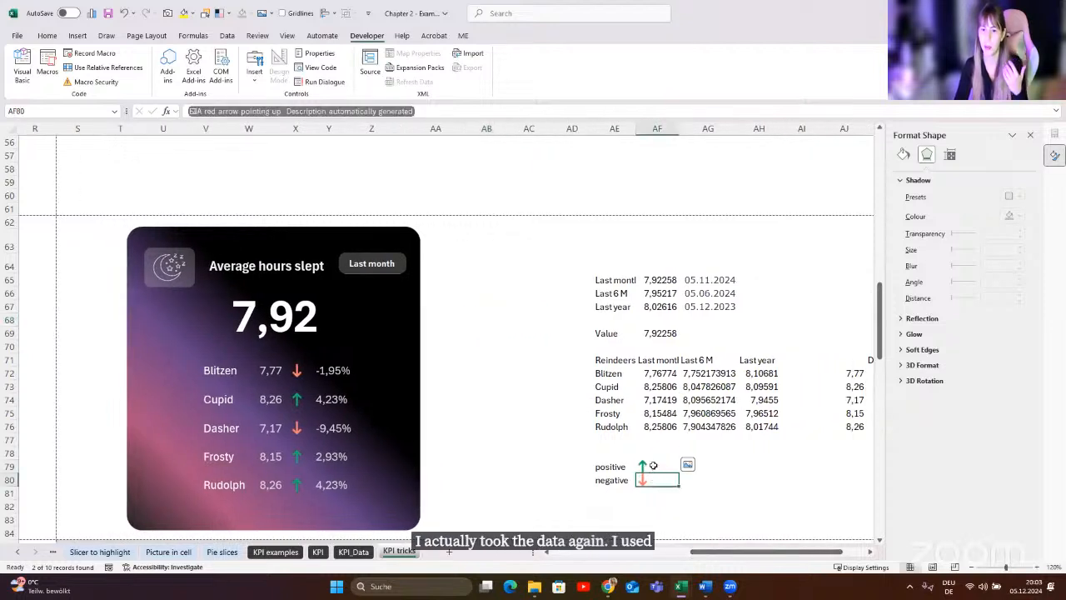
left_click(650, 465)
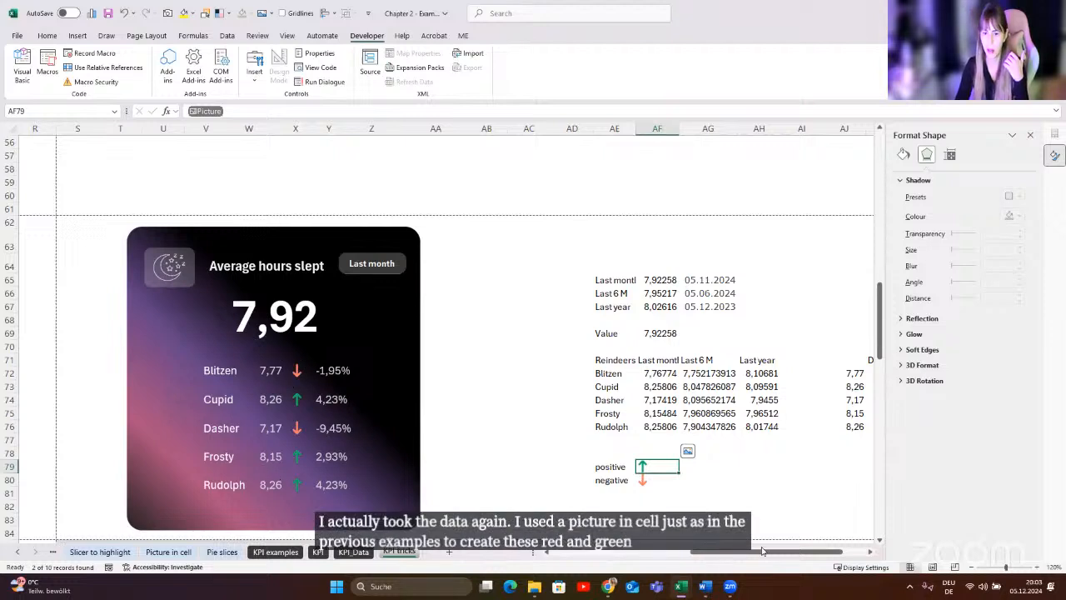
left_click_drag(767, 551, 731, 551)
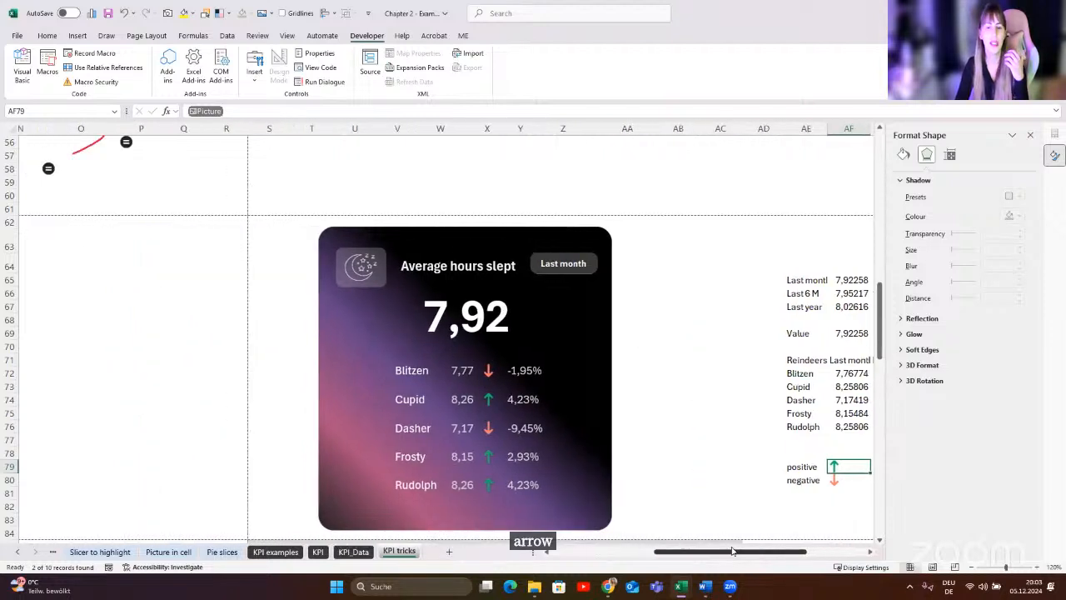
- Switch the Average hours slept card's period in Z64 to Last 6 M and after that to Last year
left_click(566, 263)
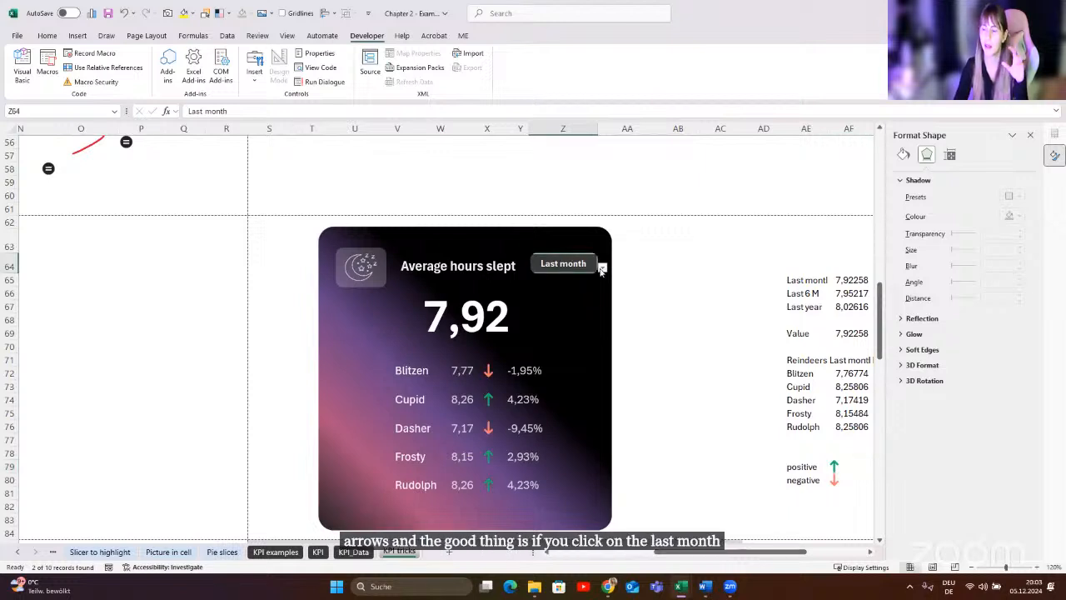
left_click(602, 267)
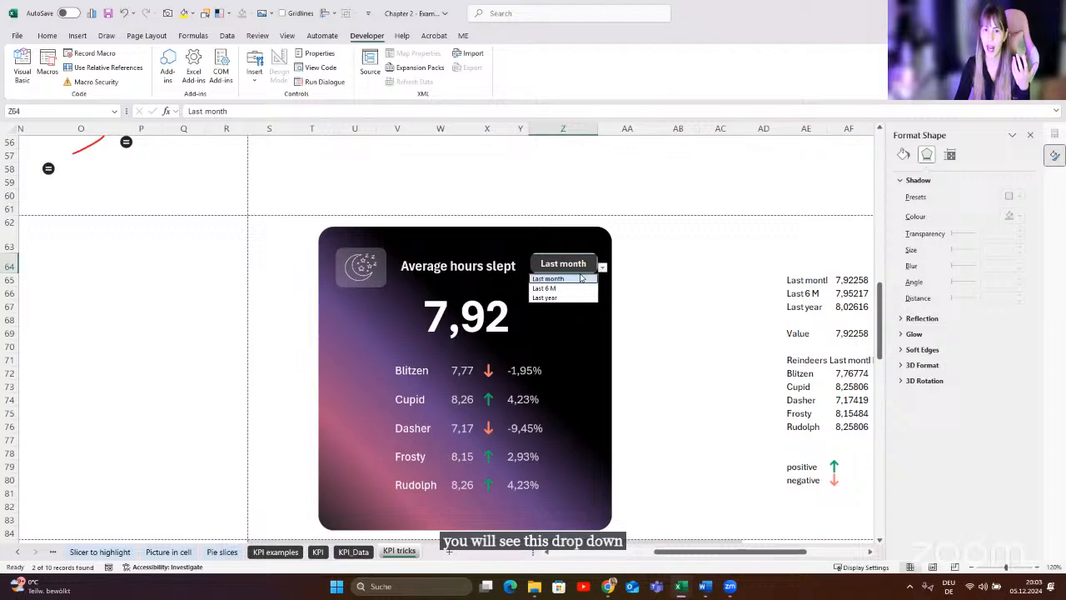
left_click(550, 288)
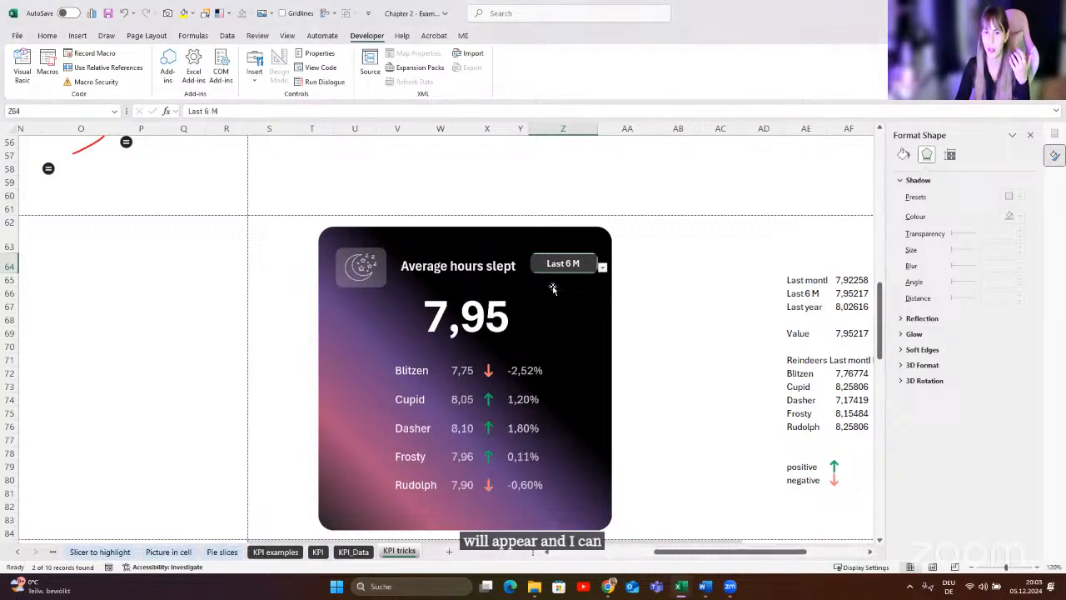
left_click(602, 267)
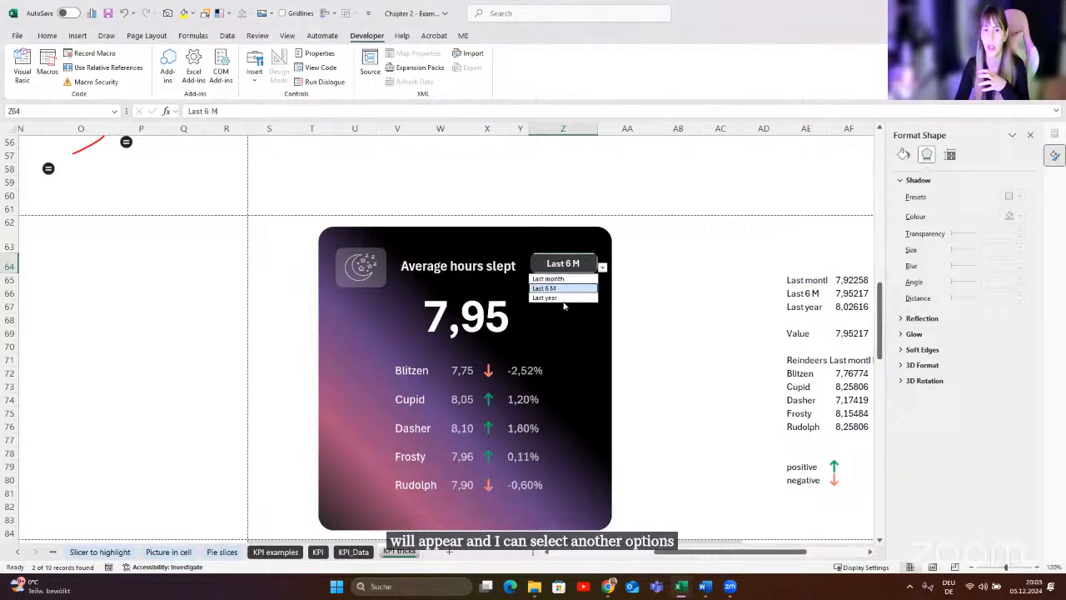
left_click(549, 298)
left_click(549, 298)
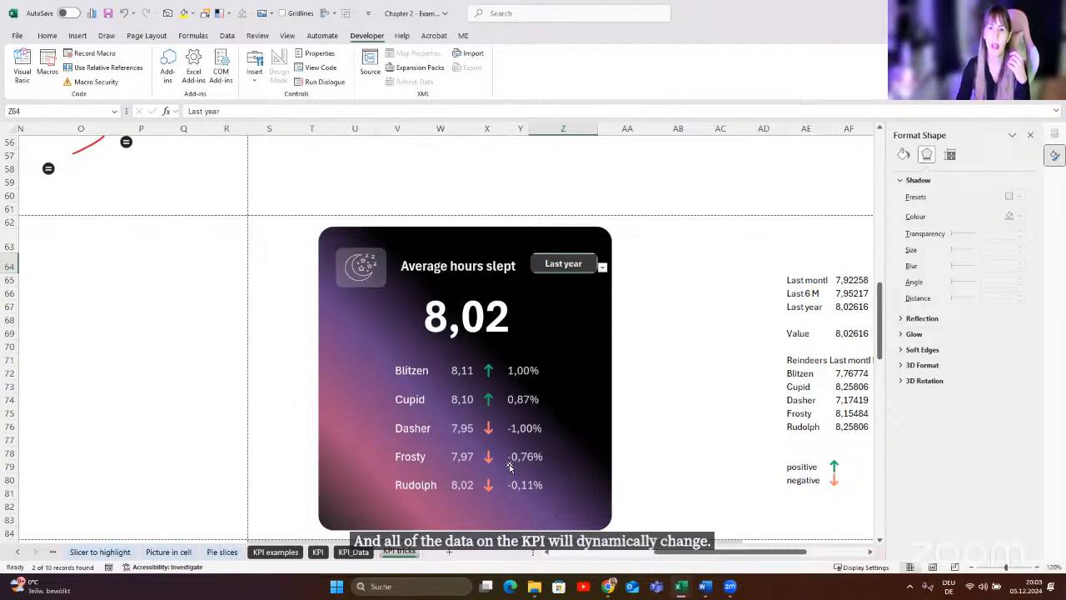
- Show the Tracking combo box's options on the pink Sleep card and close the list without choosing another one
scroll(580, 395, "down", 15)
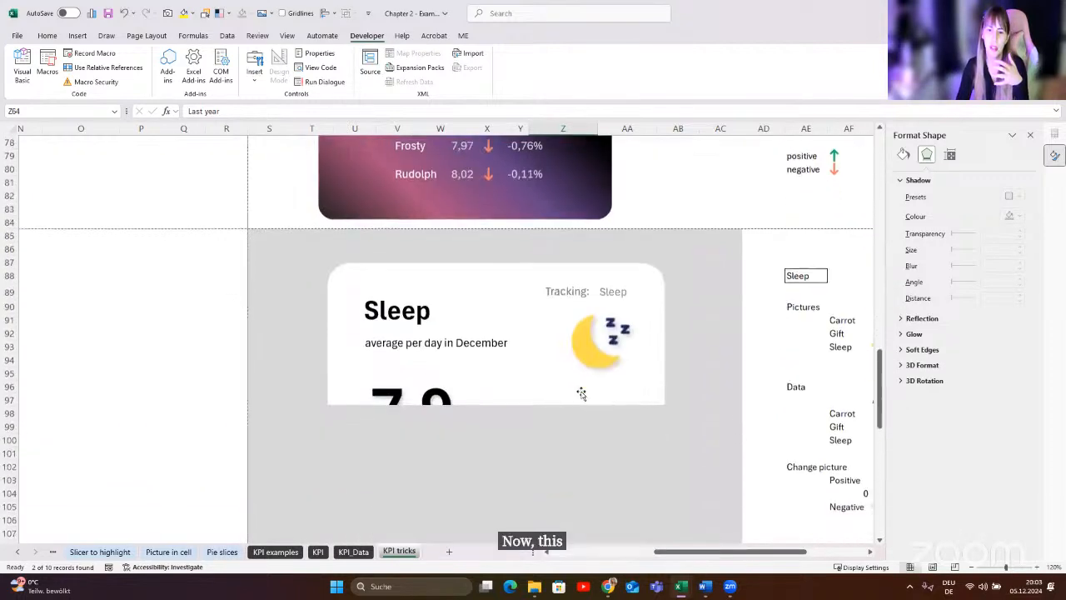
scroll(580, 395, "down", 7)
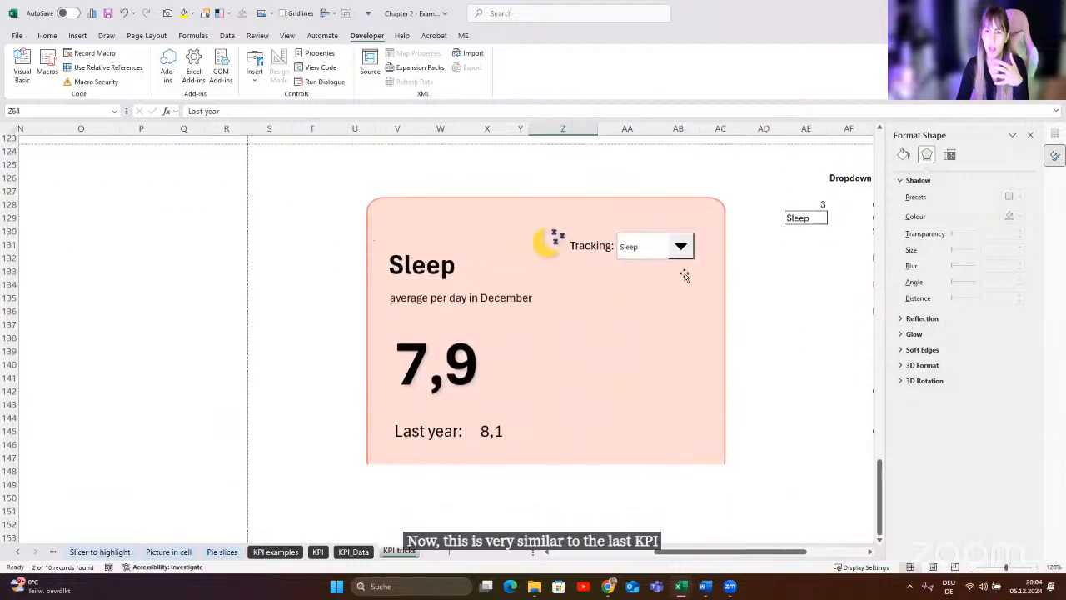
left_click(683, 248)
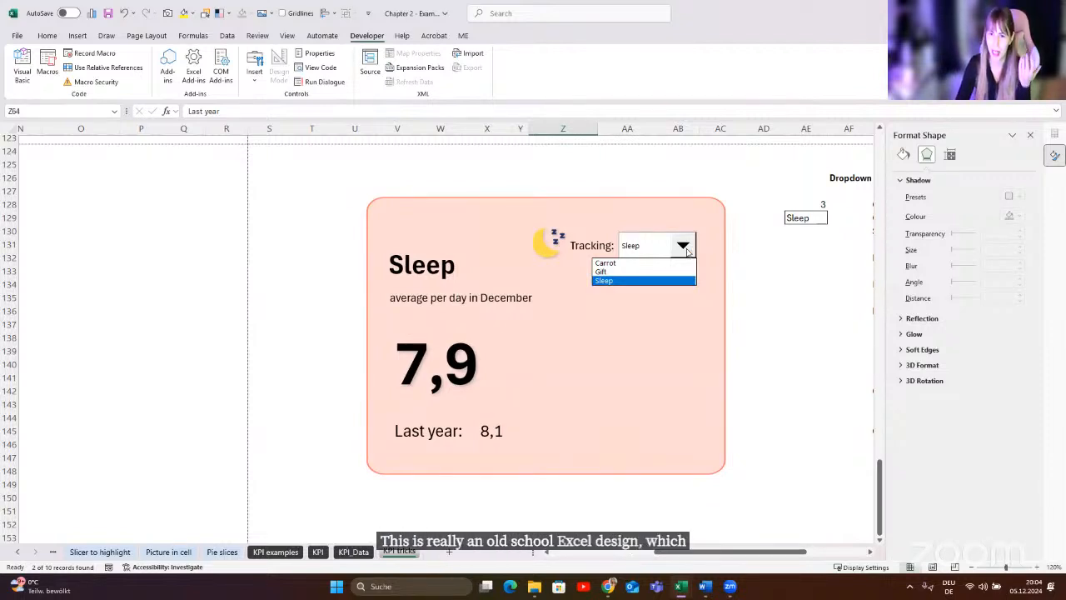
left_click(762, 275)
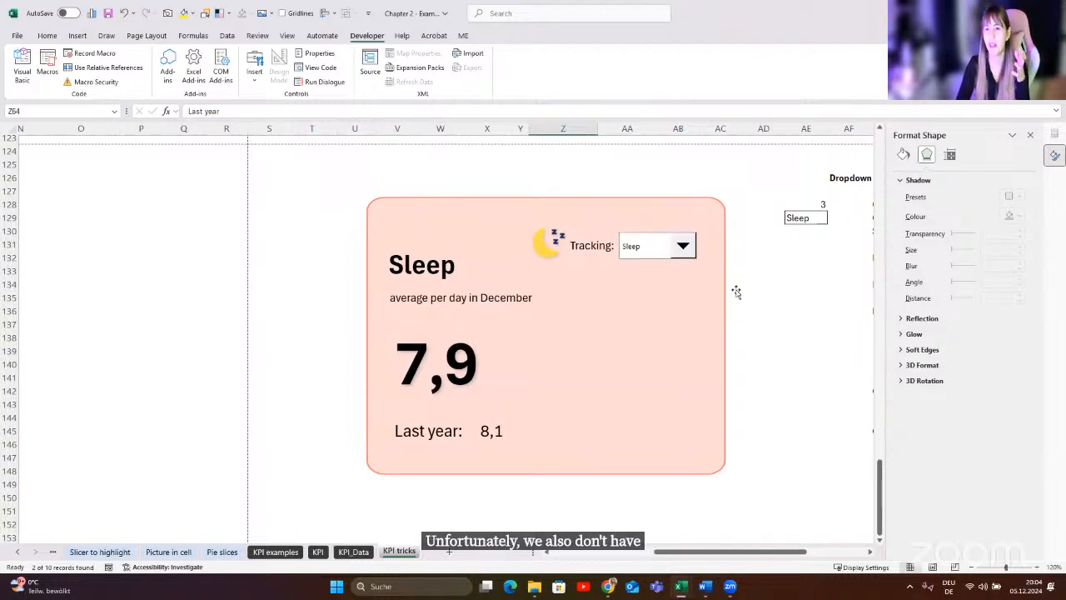
- Return to the Average hours slept card, check its background picture and select the empty cell AB67 beside it
scroll(733, 316, "up", 1)
scroll(731, 350, "up", 3)
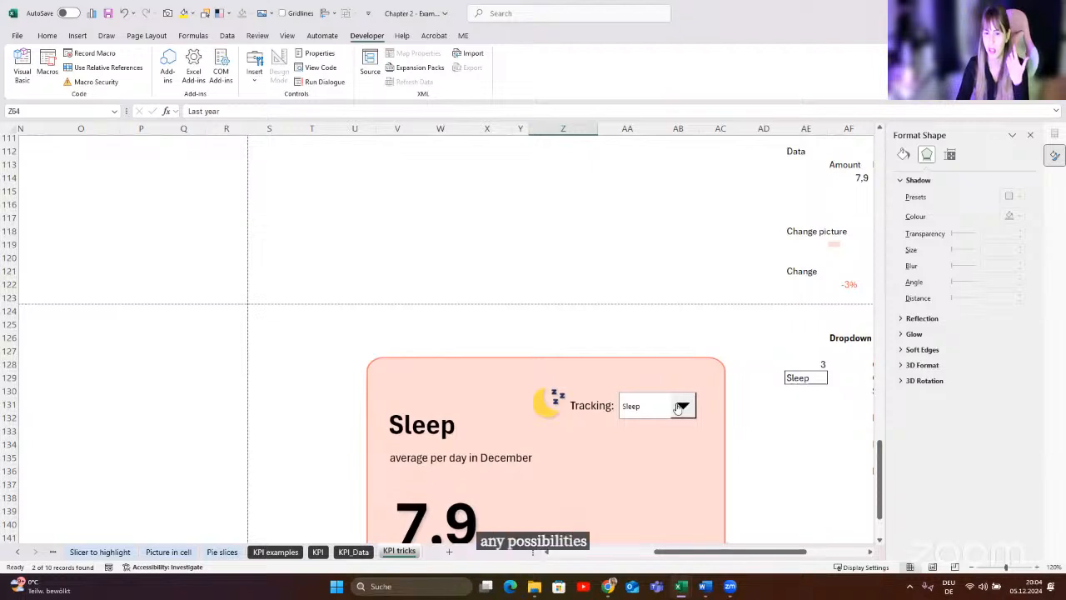
scroll(679, 408, "up", 4)
scroll(677, 408, "up", 12)
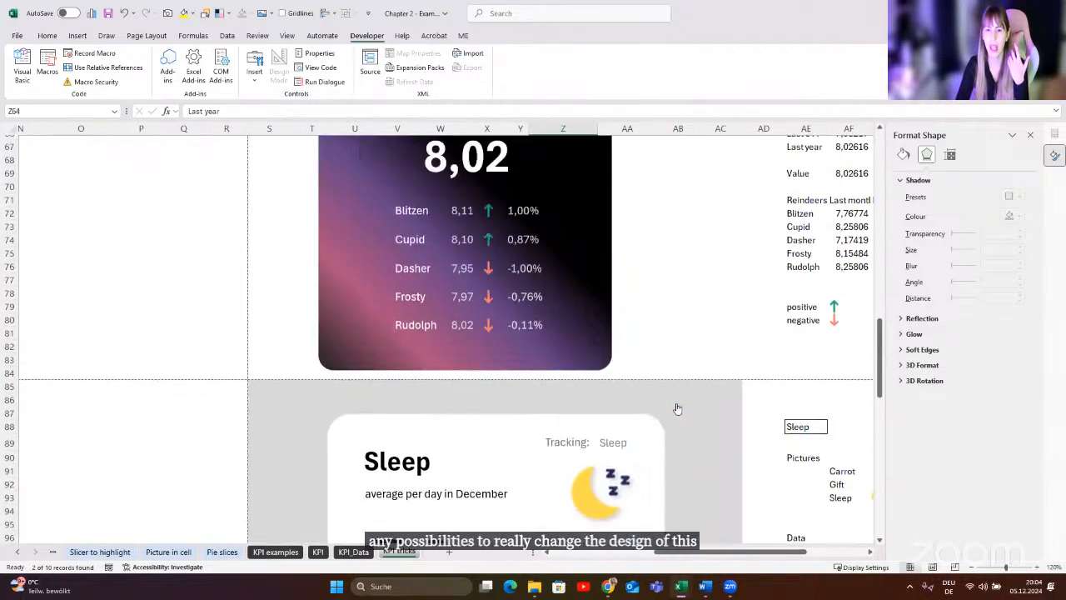
scroll(677, 408, "up", 2)
left_click(627, 295)
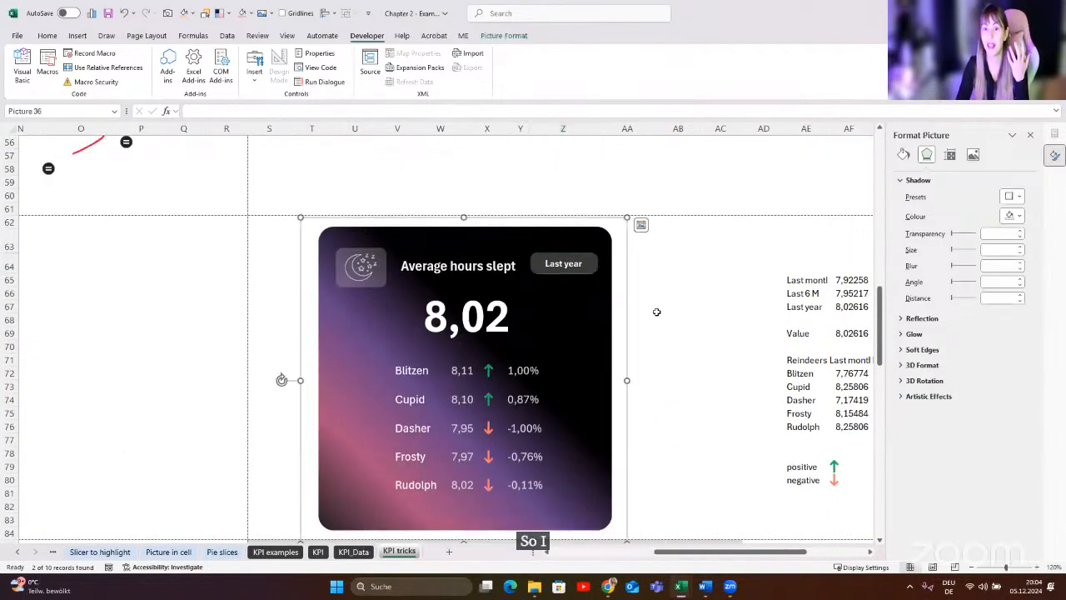
left_click(666, 306)
left_click_drag(713, 551, 706, 551)
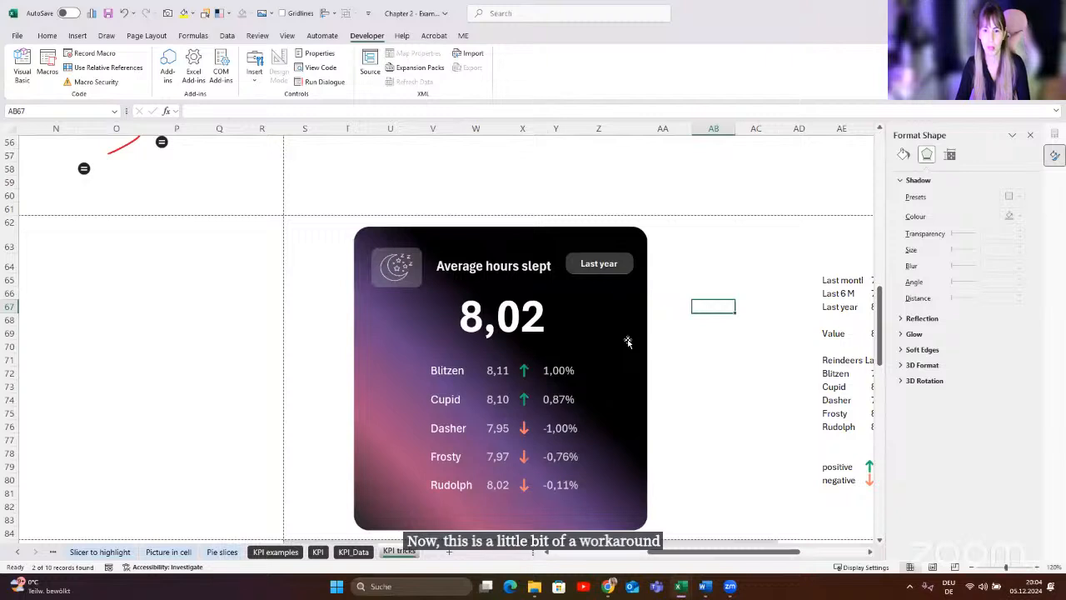
- Move the card's cut-out background picture aside, show the period list in cell Z64 behind it, and undo the move
scroll(758, 533, "left", 2)
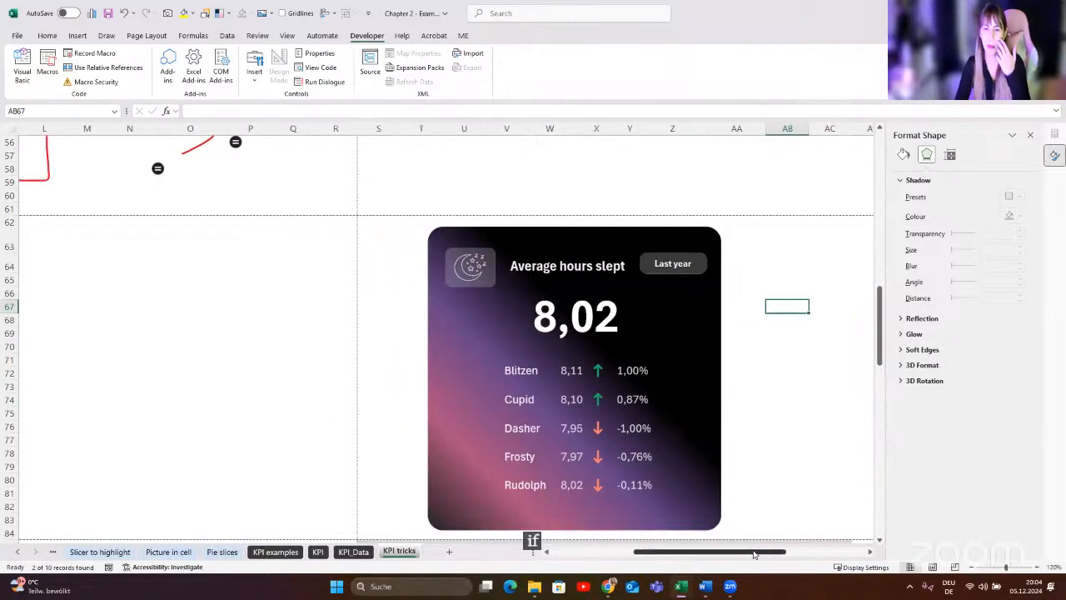
scroll(752, 483, "down", 1)
left_click_drag(700, 368, 404, 379)
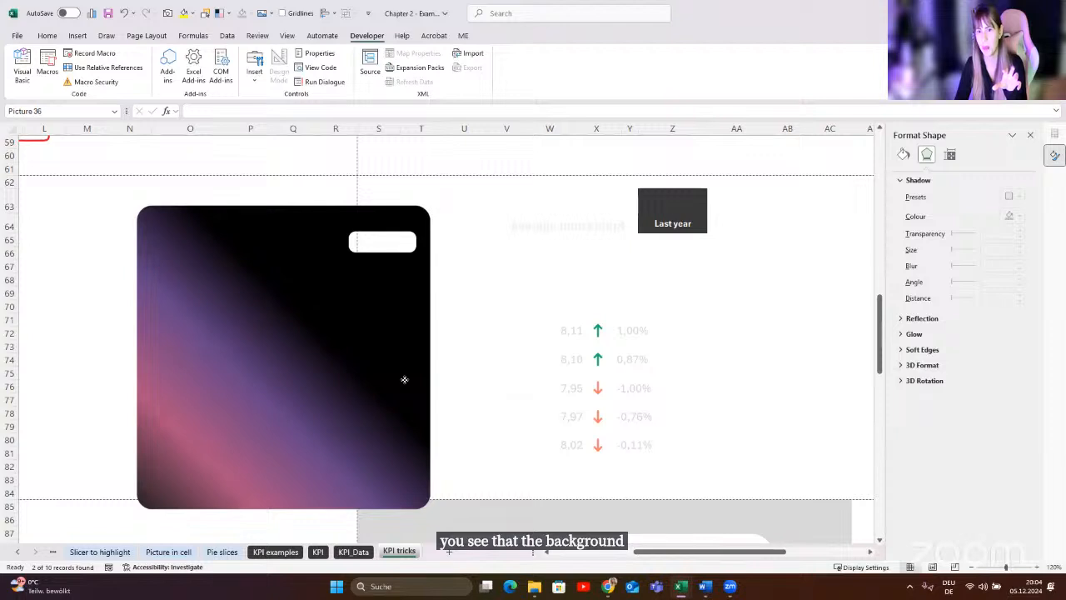
left_click(697, 224)
left_click(710, 227)
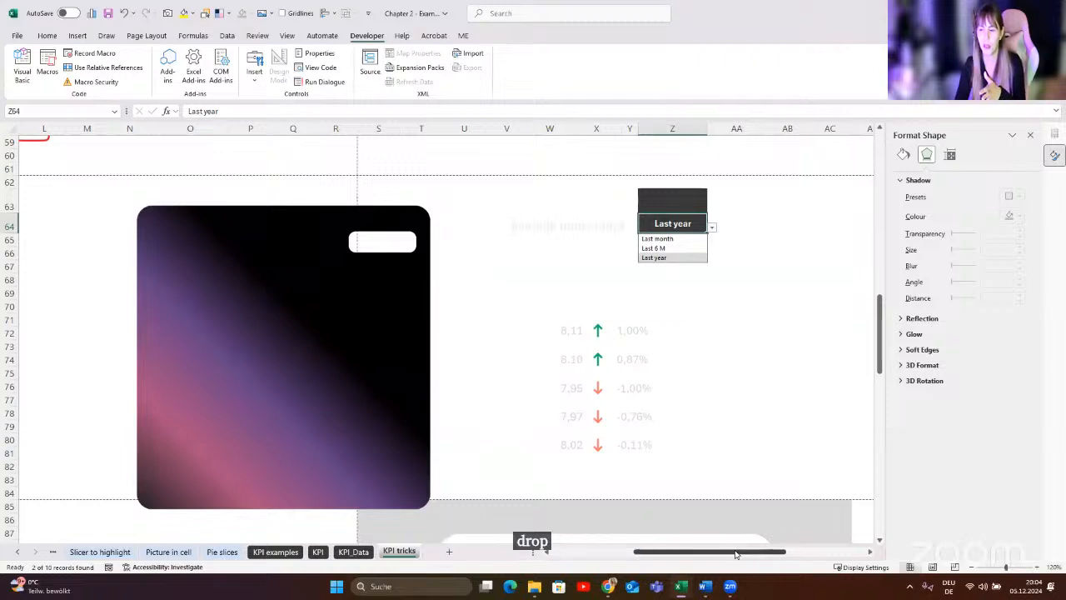
left_click(385, 336)
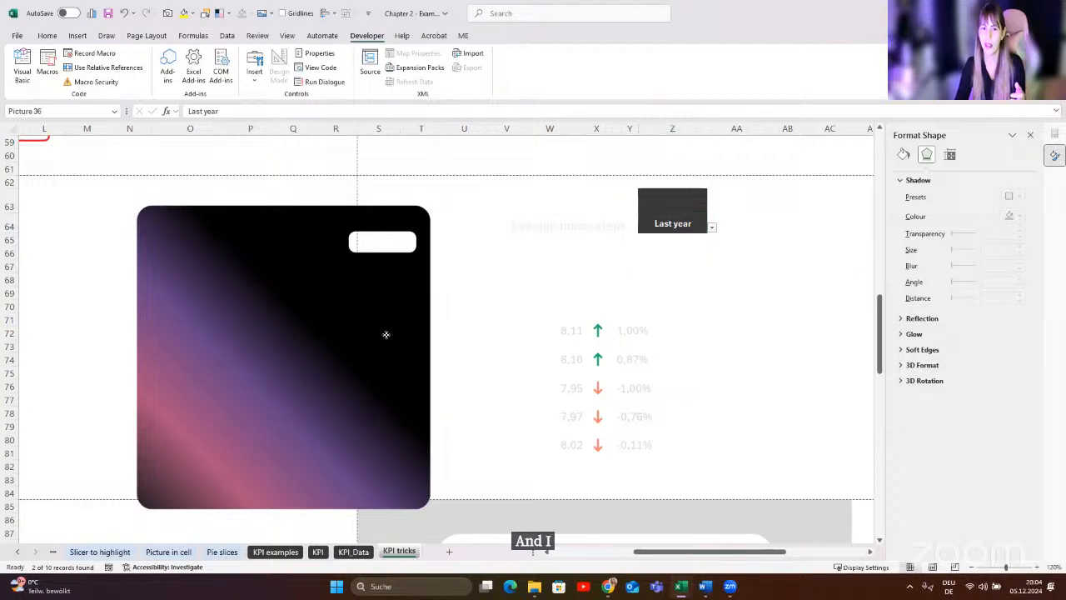
key("ctrl+z")
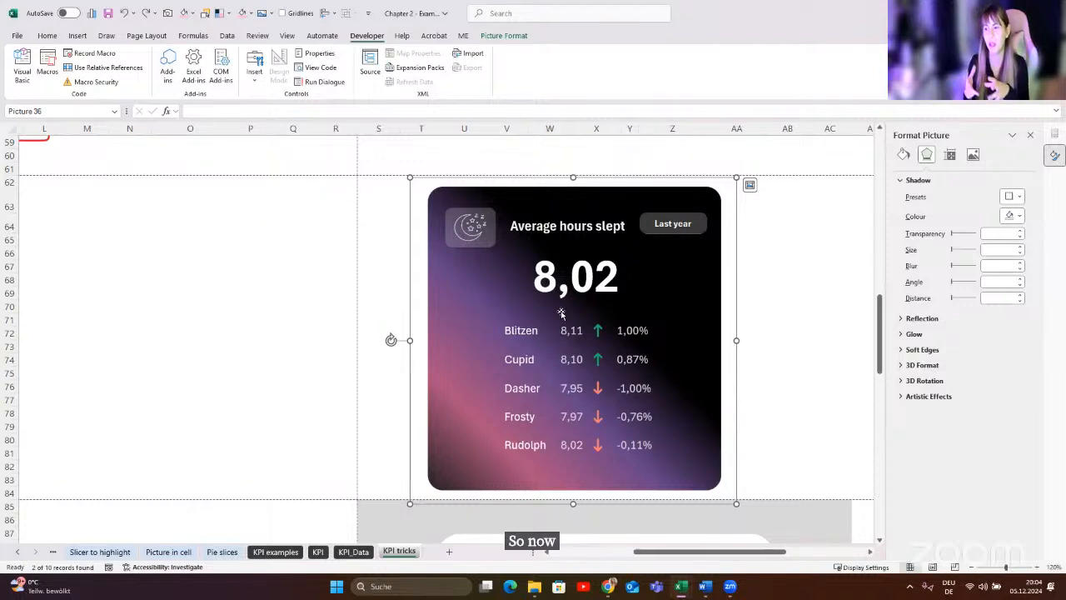
left_click(375, 278)
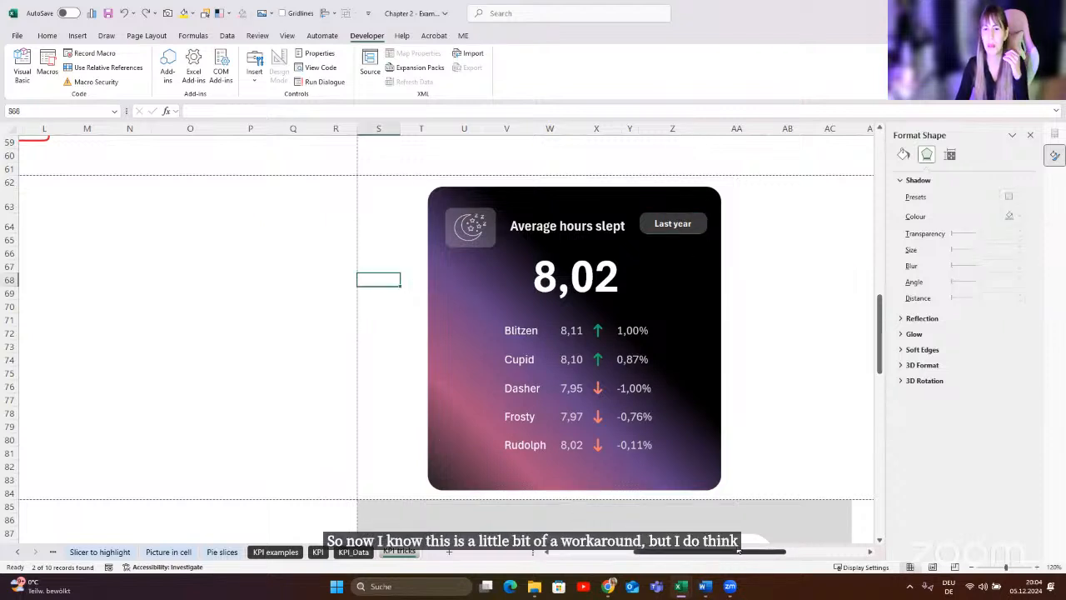
- Compare the two Sleep cards further down with the Average hours slept card and inspect that card's cut-out background picture
scroll(690, 461, "right", 3)
scroll(689, 461, "down", 18)
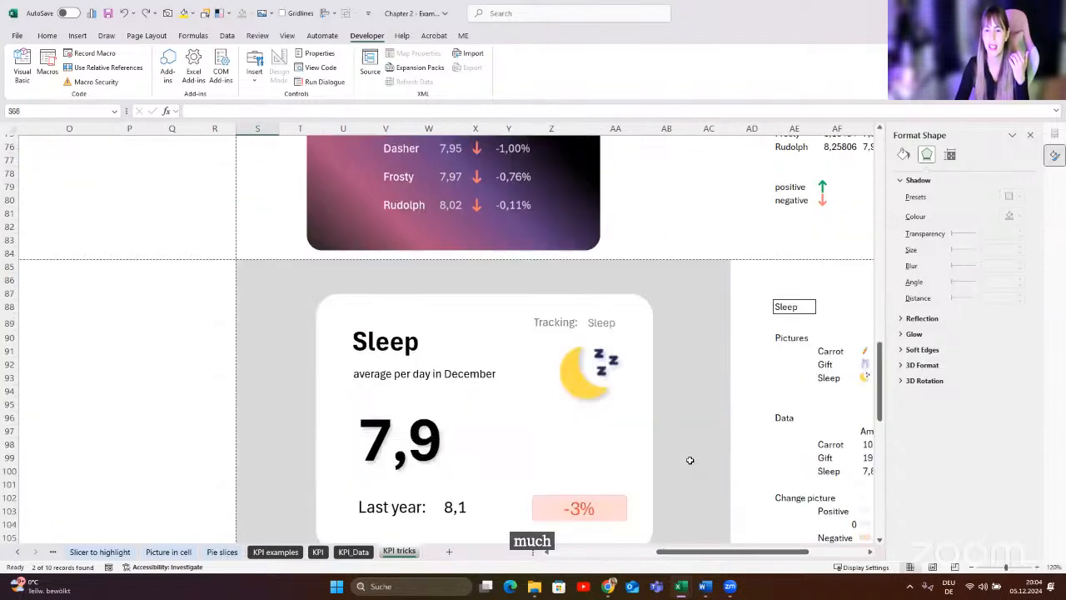
scroll(676, 478, "down", 3)
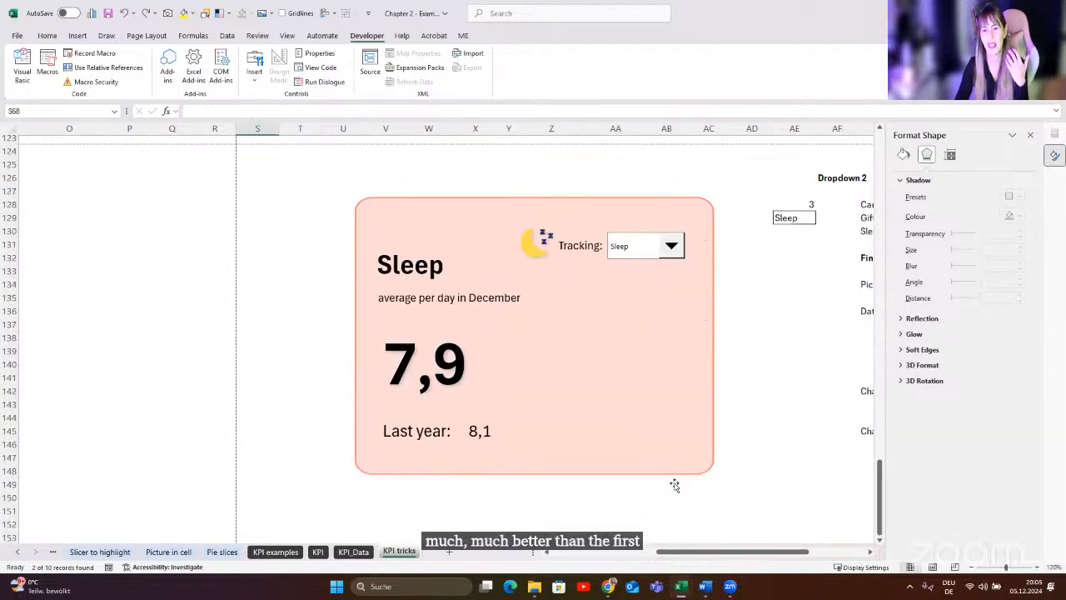
scroll(673, 483, "up", 18)
scroll(656, 450, "up", 5)
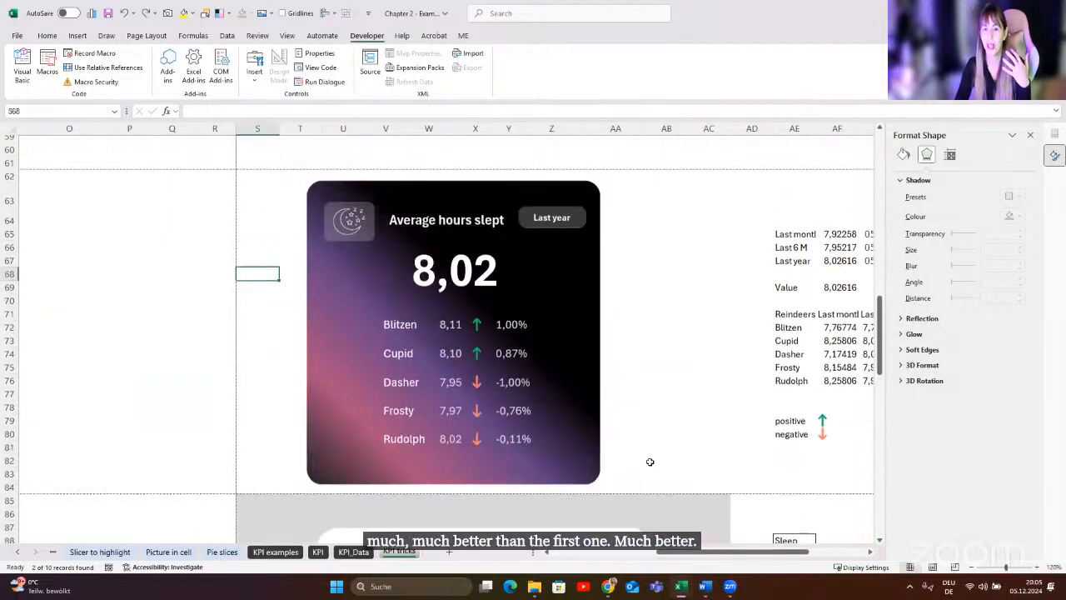
left_click(601, 317)
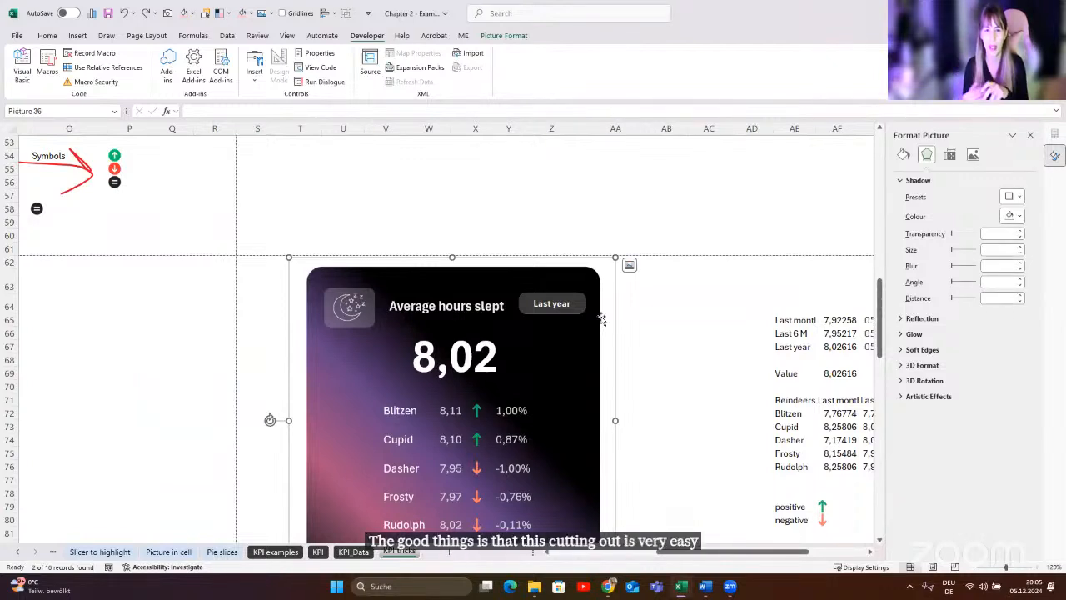
scroll(296, 357, "down", 3)
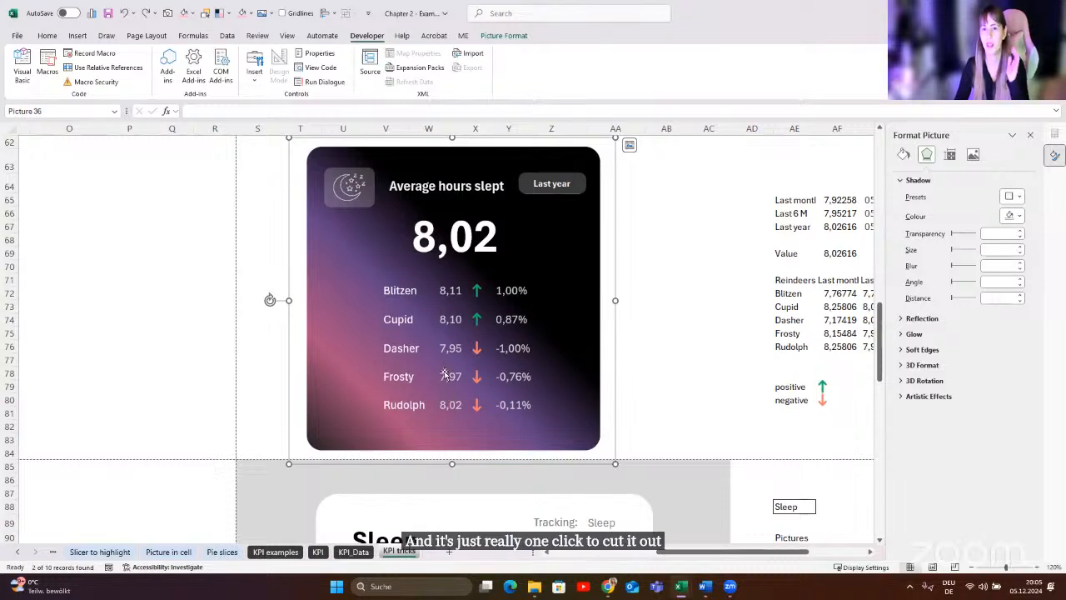
left_click(676, 359)
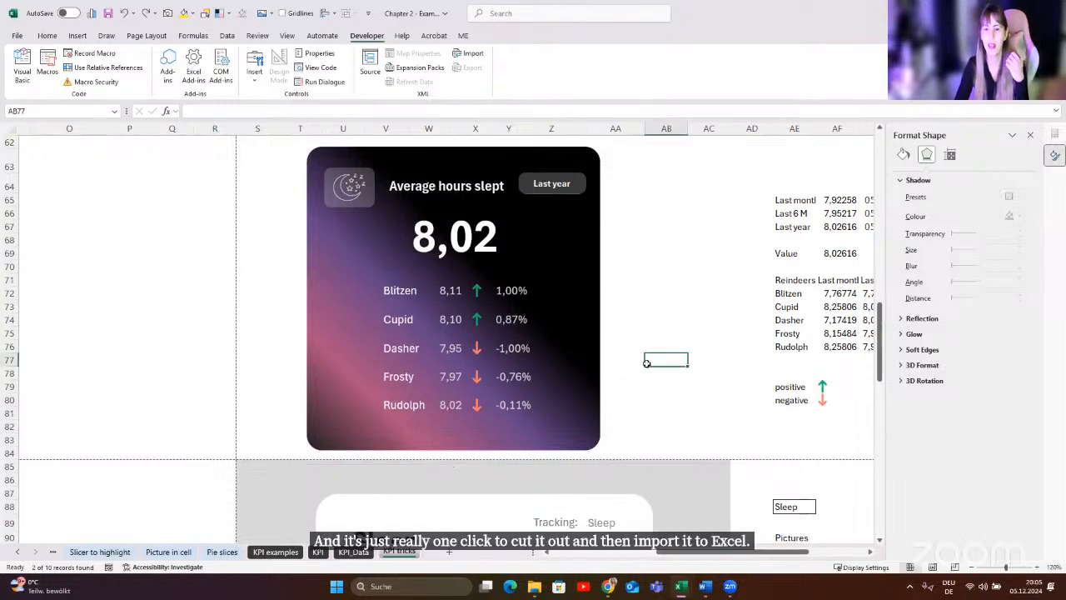
- Switch the Tracking drop-down in AA89 on the white Sleep card to Gift
scroll(647, 364, "down", 8)
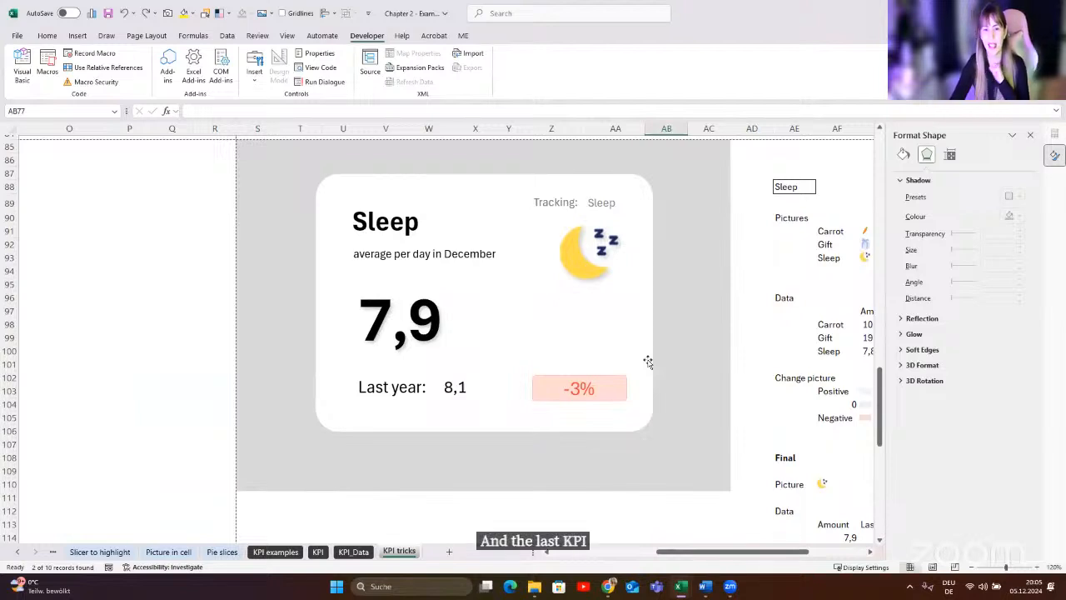
left_click(609, 202)
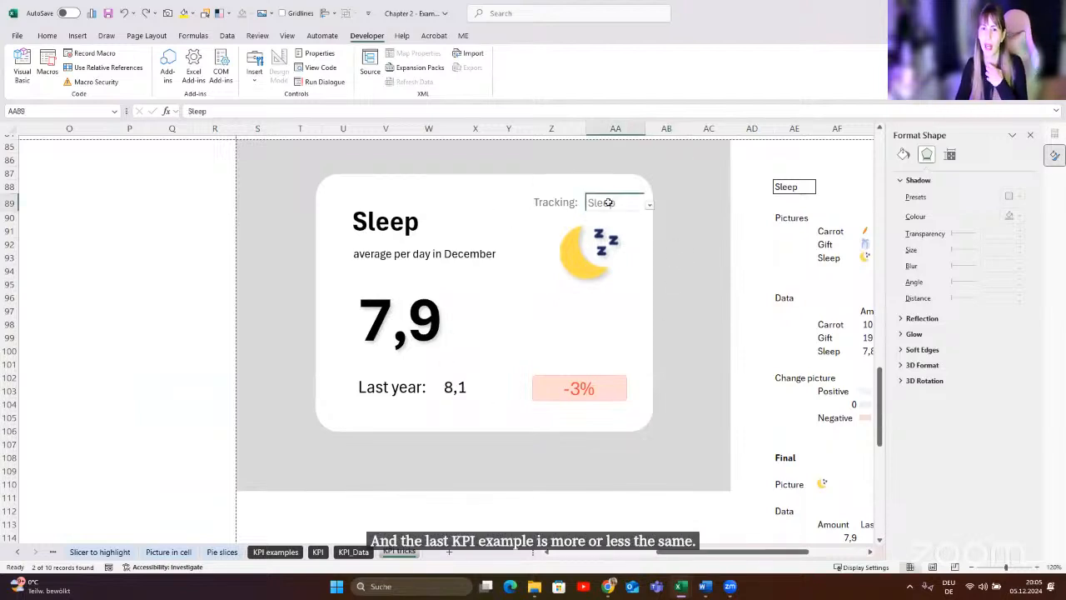
left_click(651, 208)
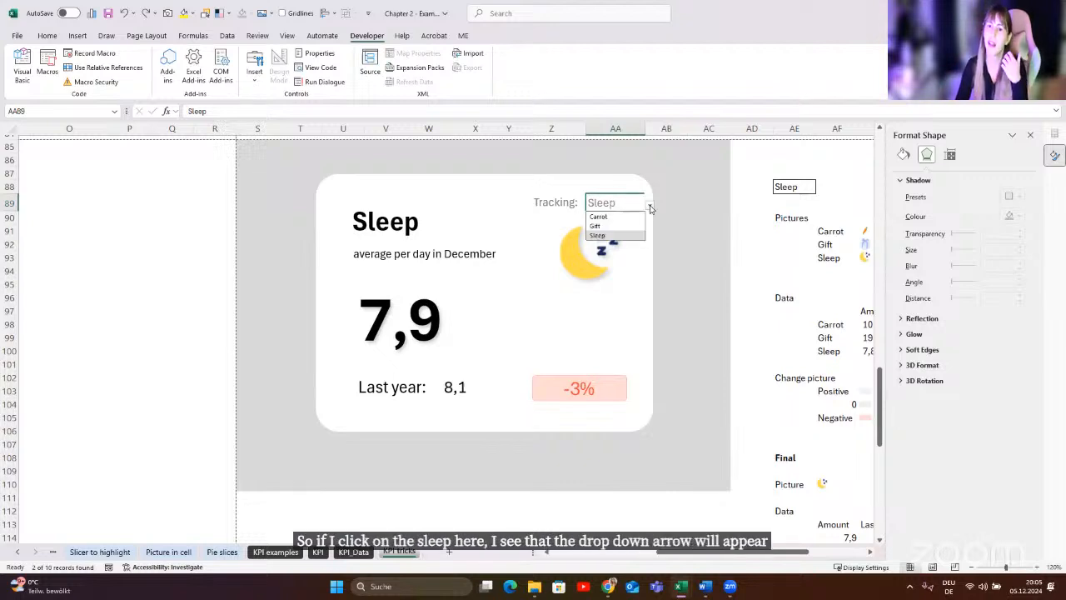
left_click(603, 226)
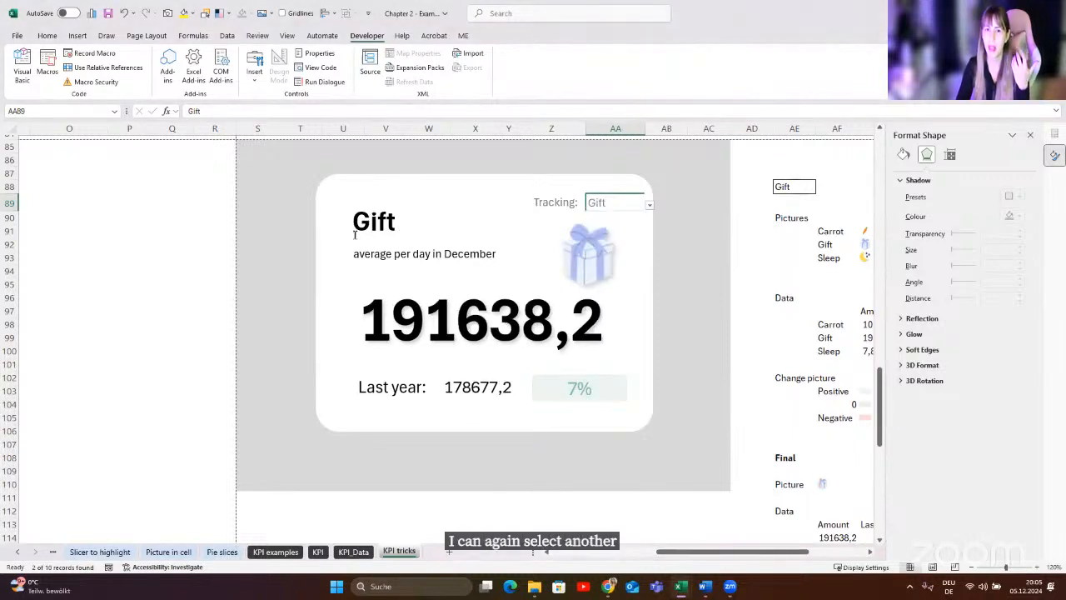
- Switch the Tracking drop-down in AA89 on the white Gift card to Carrot, keeping its helper cells in view
left_click_drag(754, 551, 702, 554)
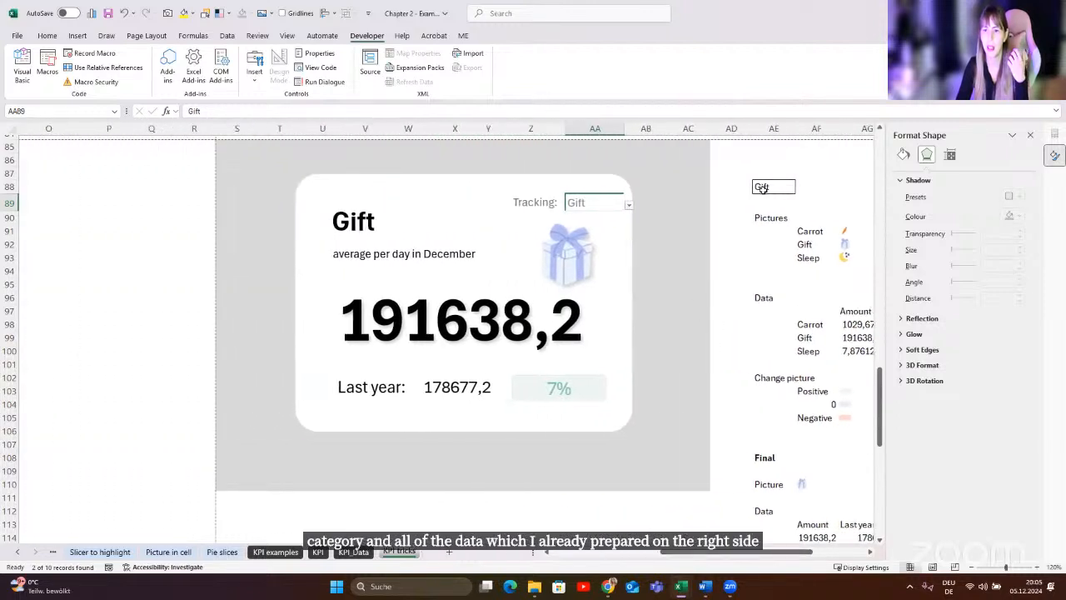
left_click(628, 206)
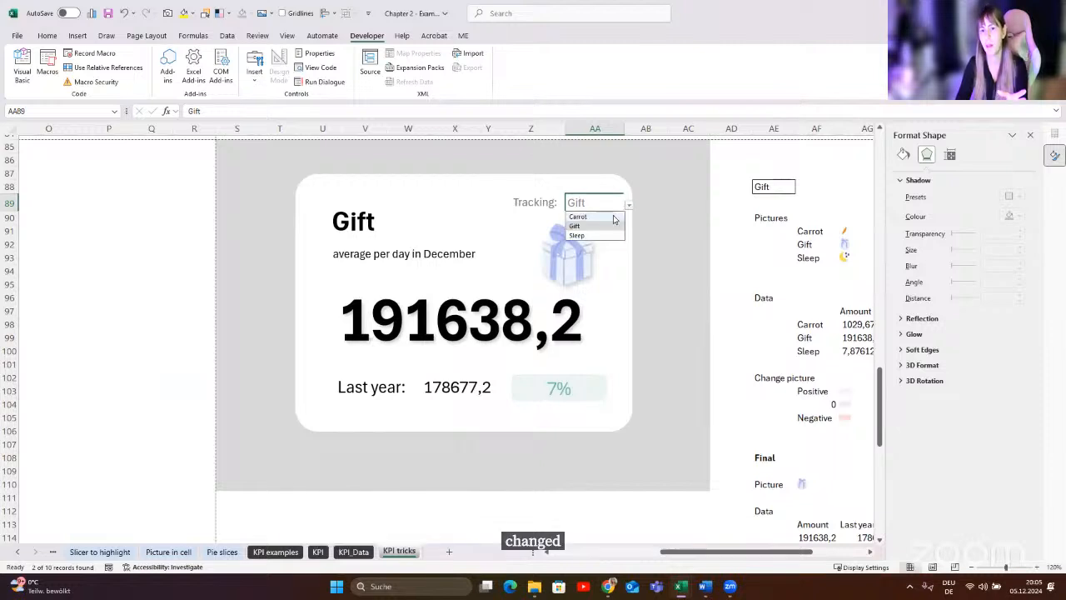
left_click(614, 217)
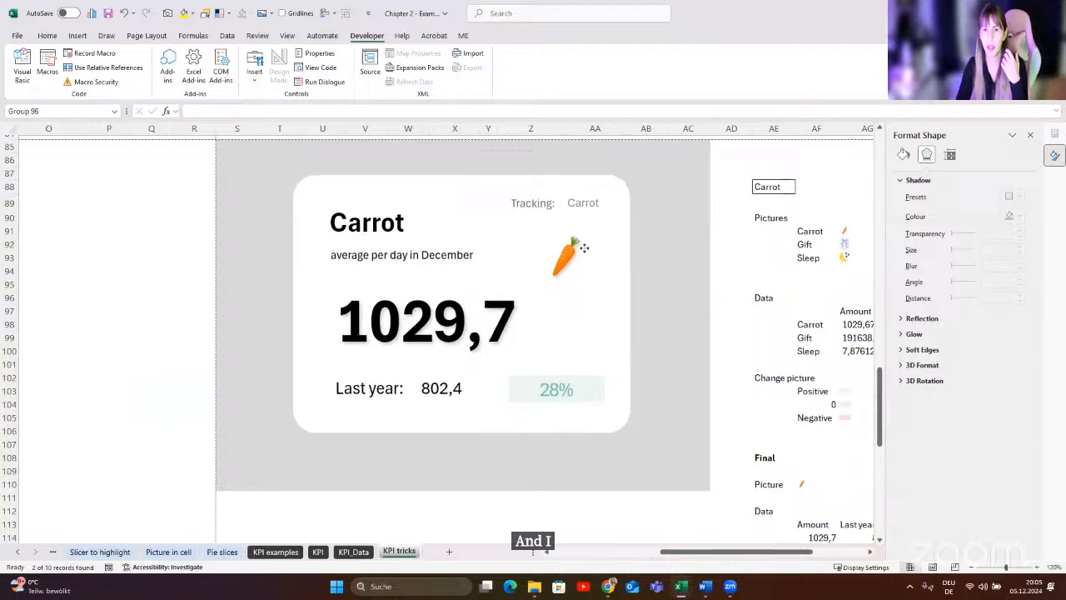
- Move the Carrot card's cut-out background picture off its drop-down cell, undo the move, and reselect AA89
left_click_drag(578, 247, 479, 269)
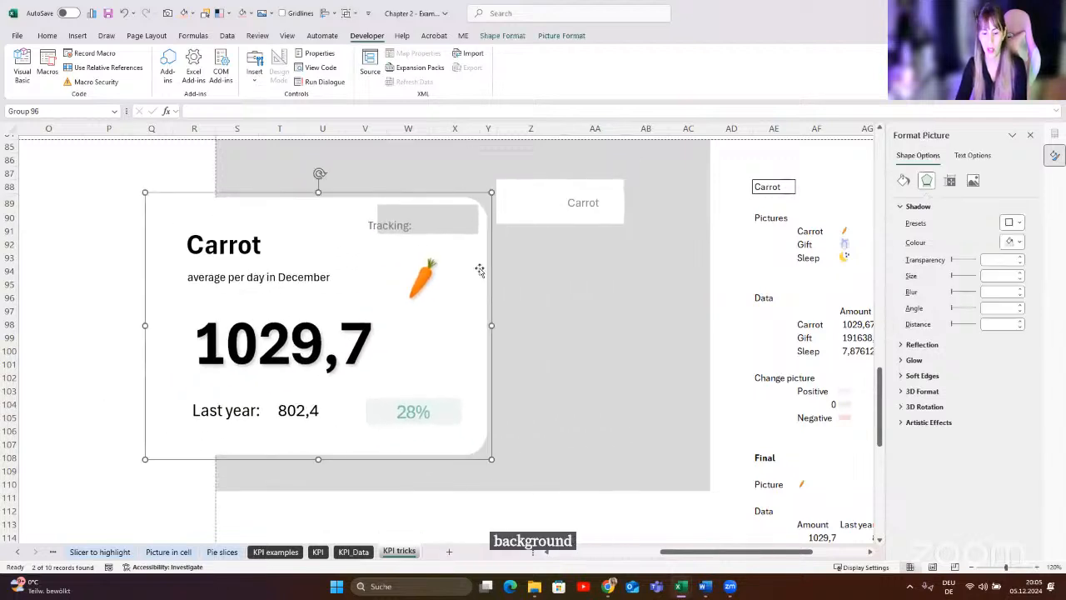
key("ctrl+z")
left_click(586, 205)
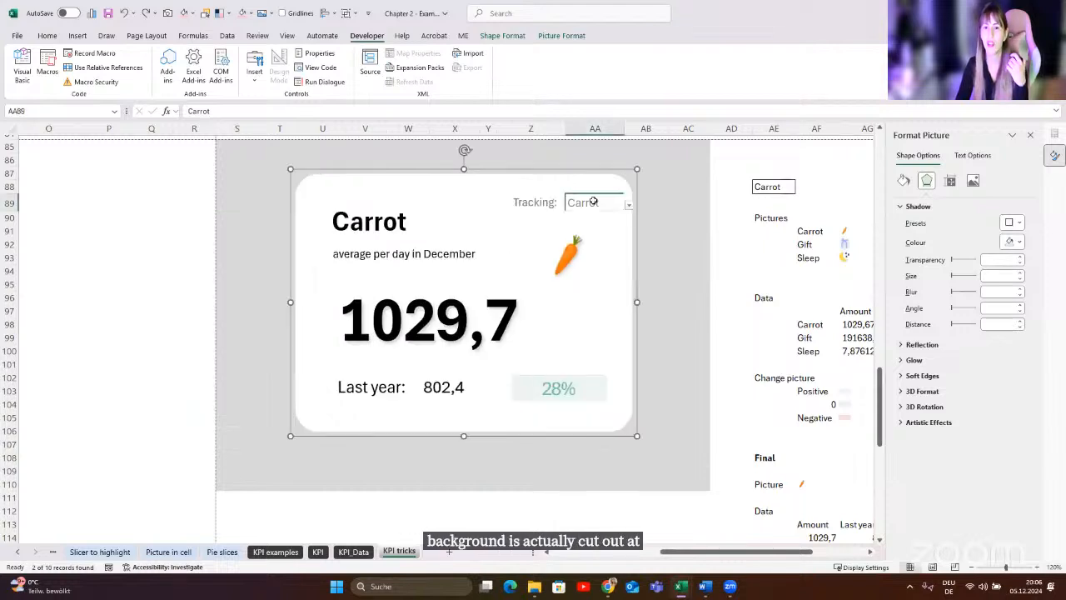
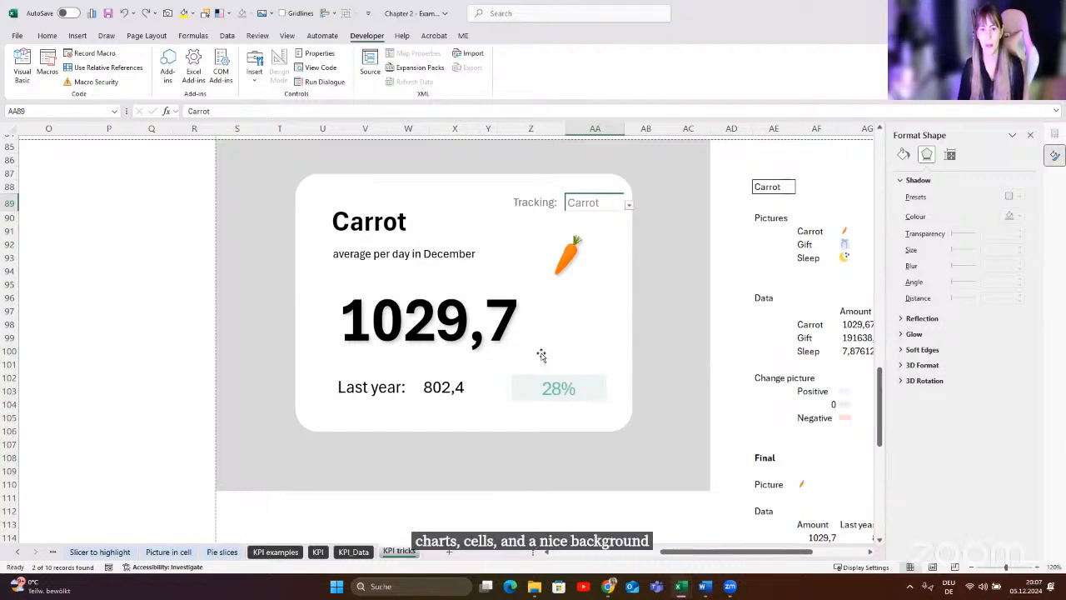
- Review the remaining cards and their helper data on the KPI tricks sheet, from the Dropdown 2 card up to Total hours
left_click(971, 570)
left_click(971, 570)
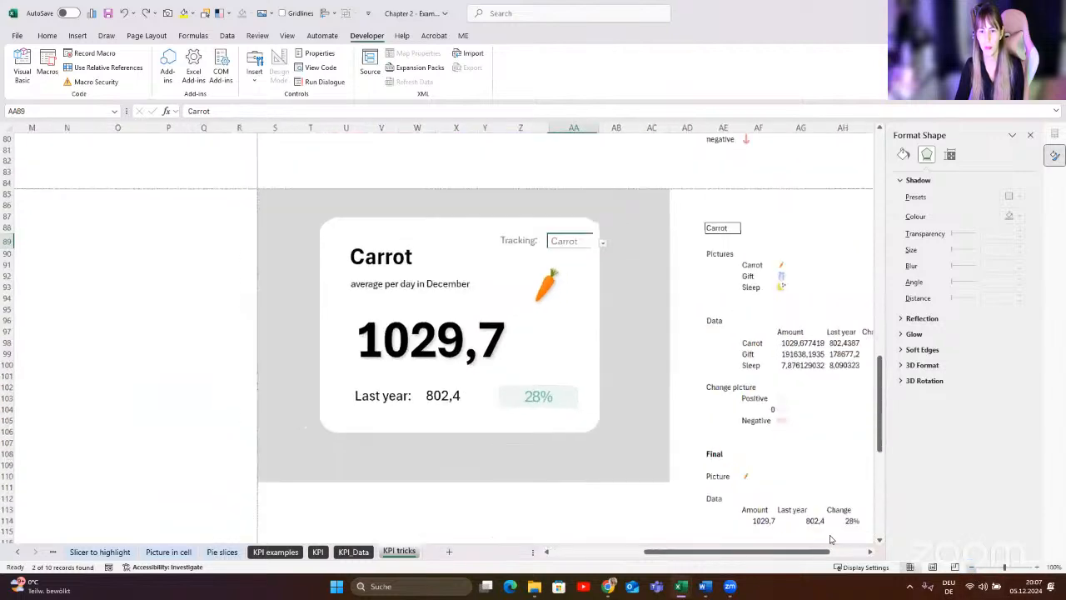
left_click(971, 570)
left_click(971, 569)
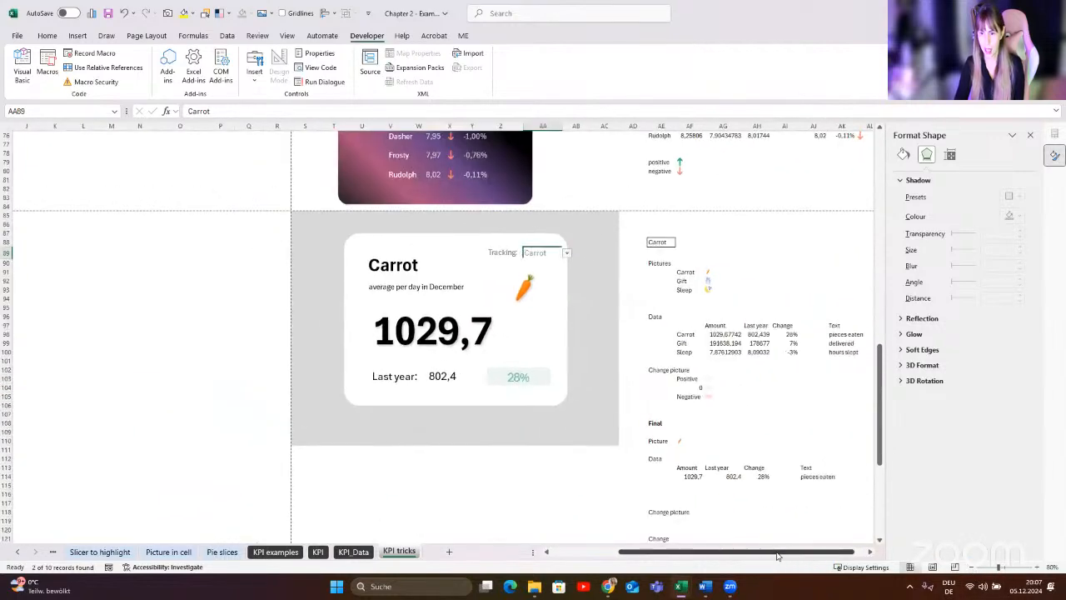
scroll(688, 483, "down", 10)
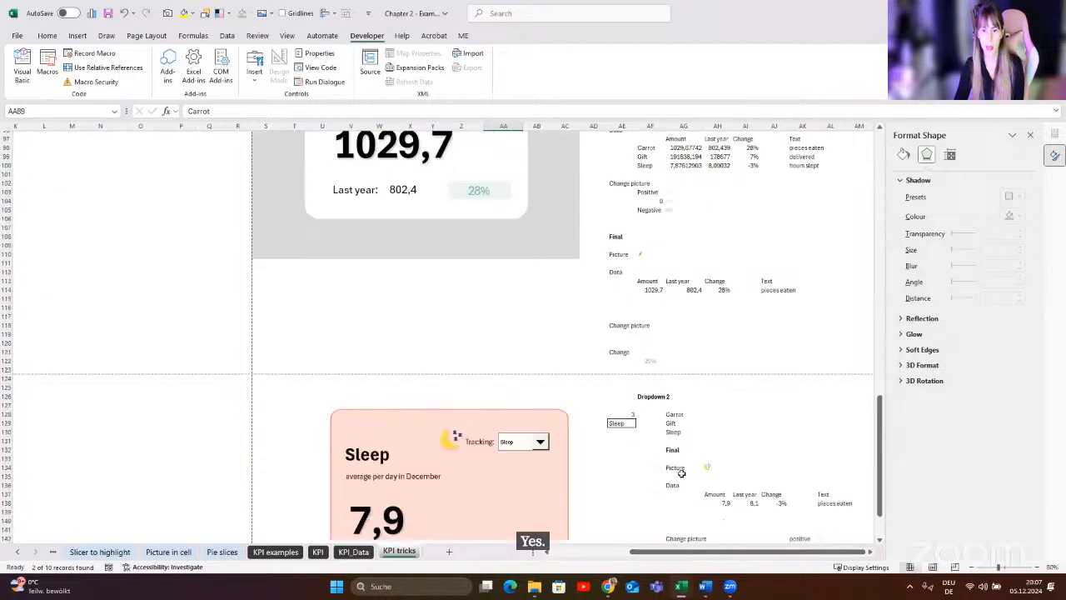
scroll(681, 473, "down", 1)
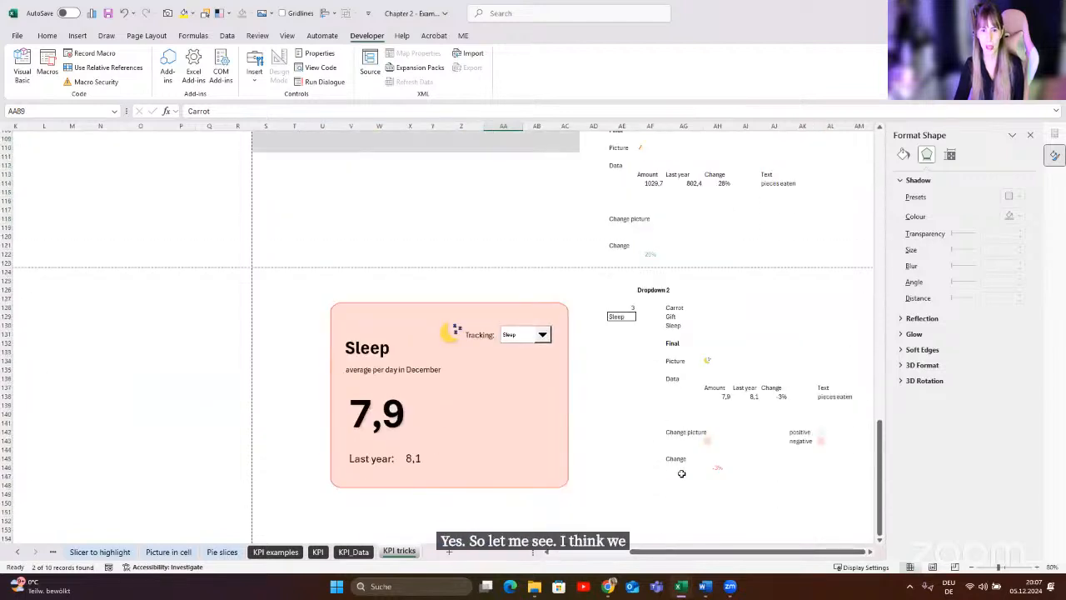
scroll(681, 473, "up", 7)
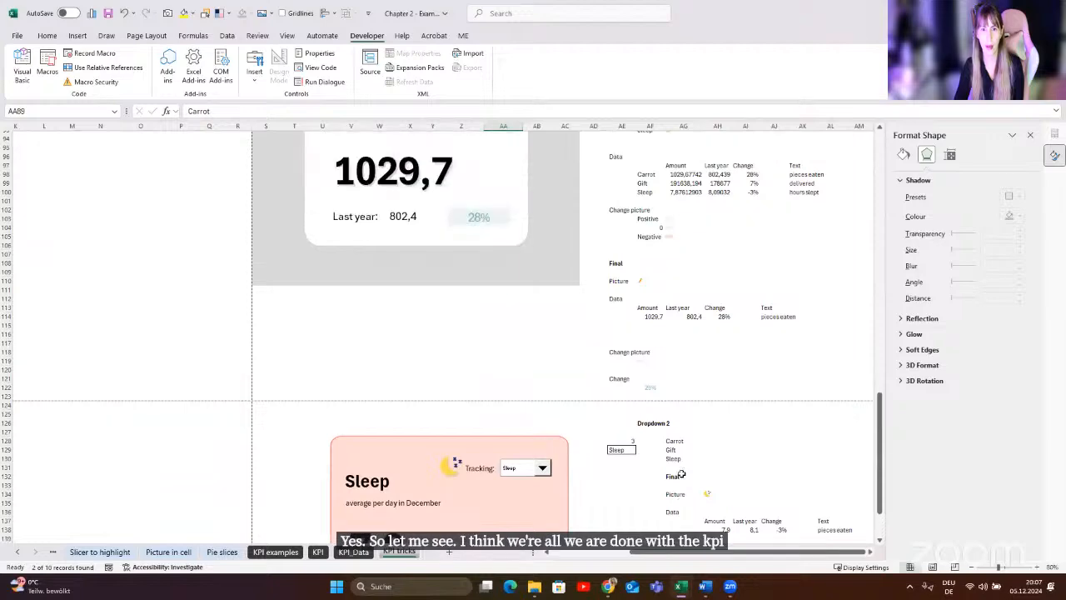
scroll(681, 473, "up", 9)
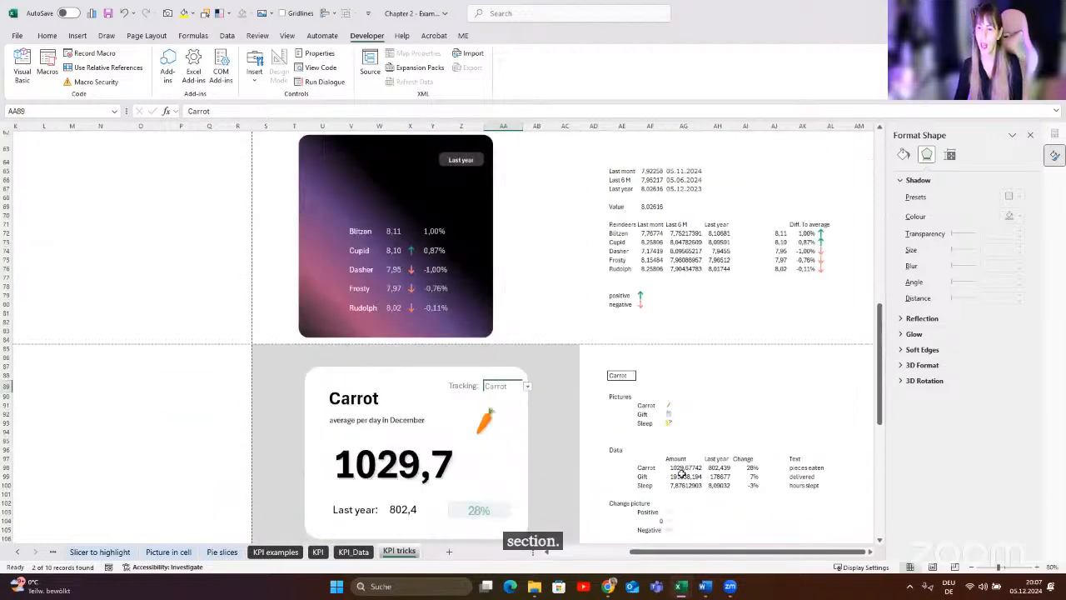
scroll(681, 473, "up", 7)
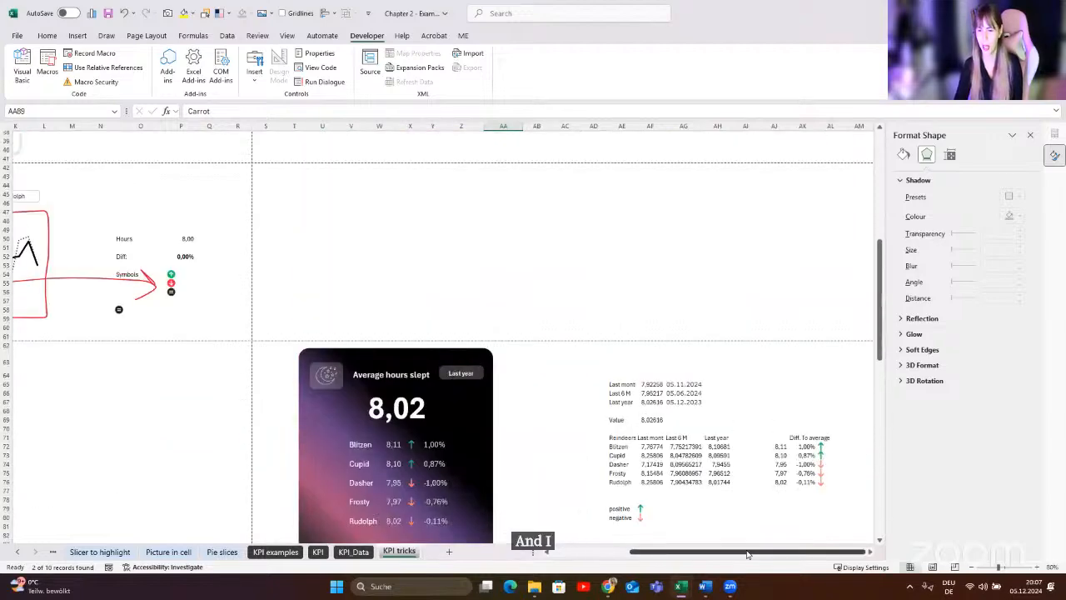
left_click_drag(722, 551, 599, 556)
scroll(459, 403, "up", 2)
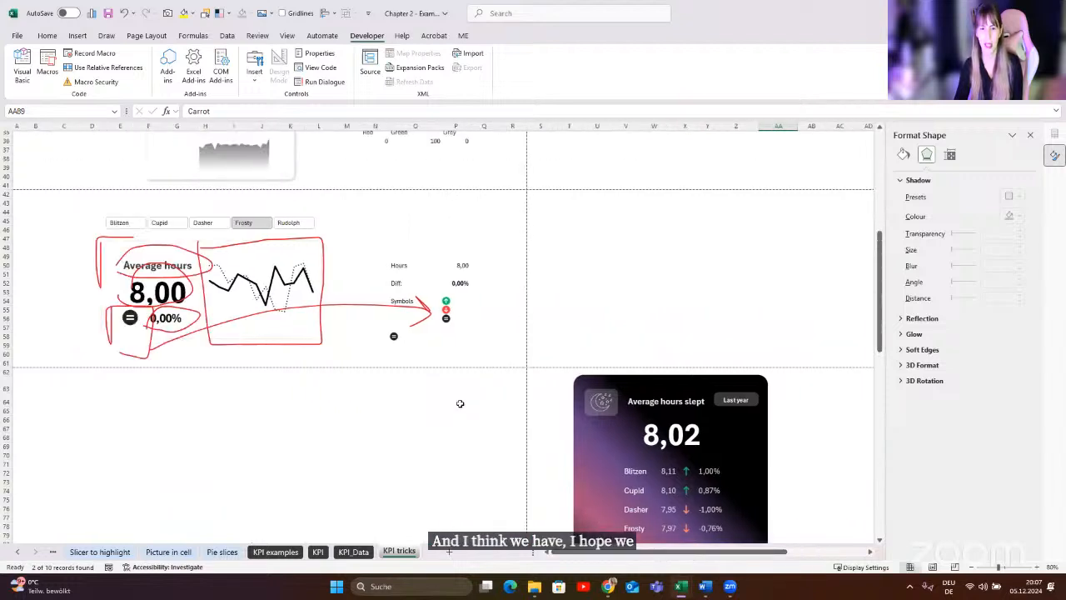
scroll(459, 403, "up", 3)
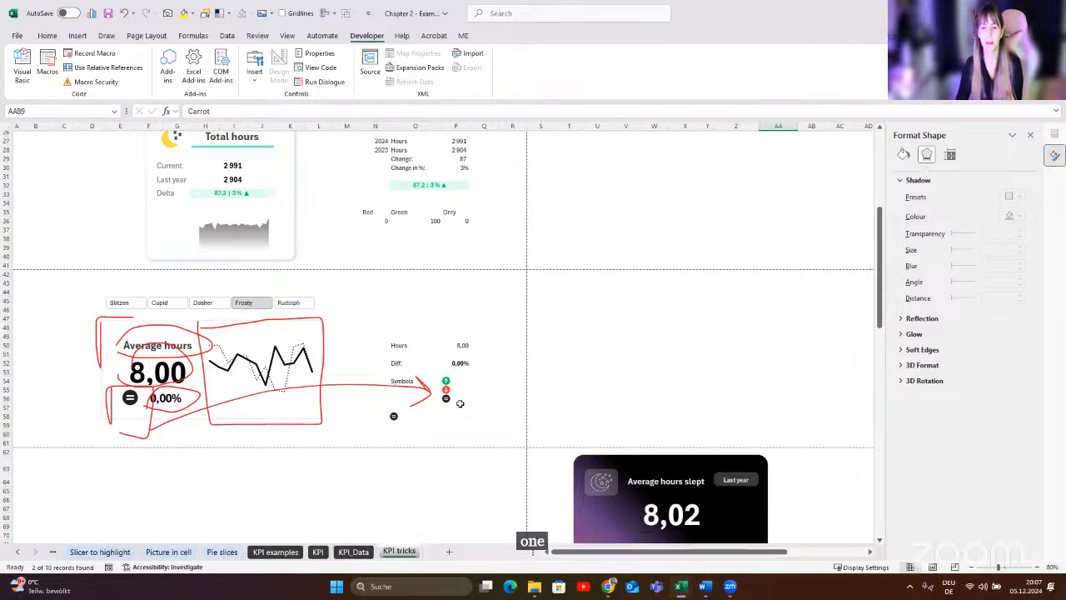
- Open the Chapter 3 - Navigation workbook from the Workbooks folder and select cell L12 beside the carrots card
left_click(534, 585)
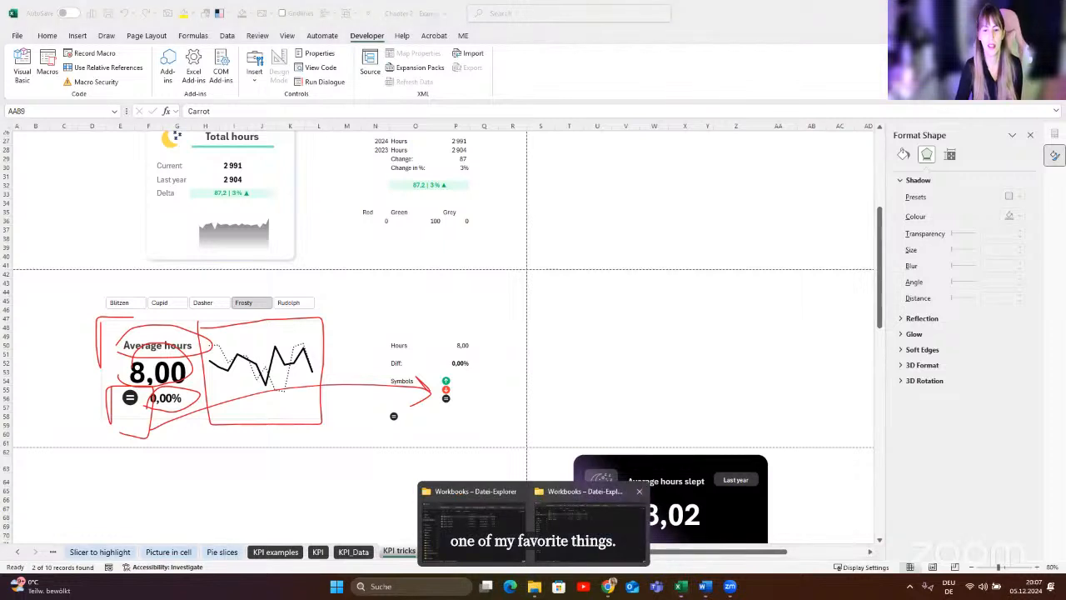
left_click(568, 522)
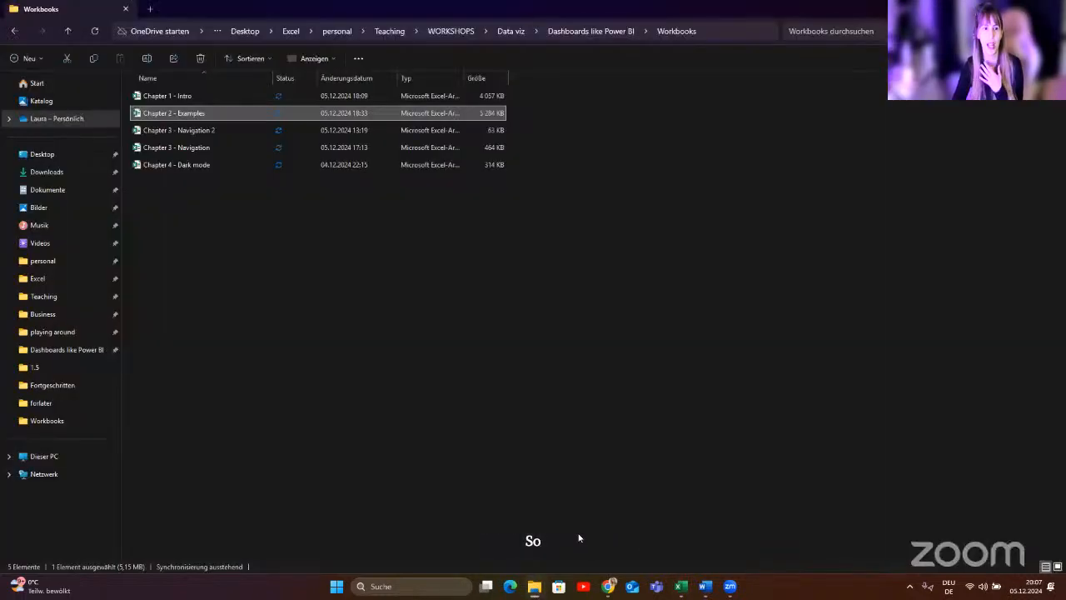
double_click(208, 148)
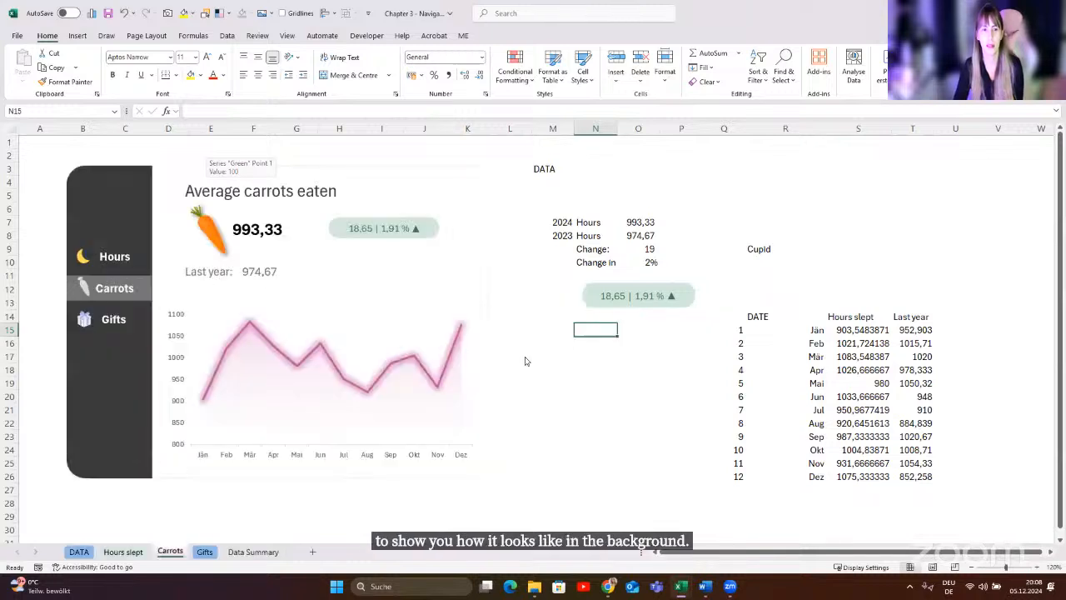
left_click(511, 290)
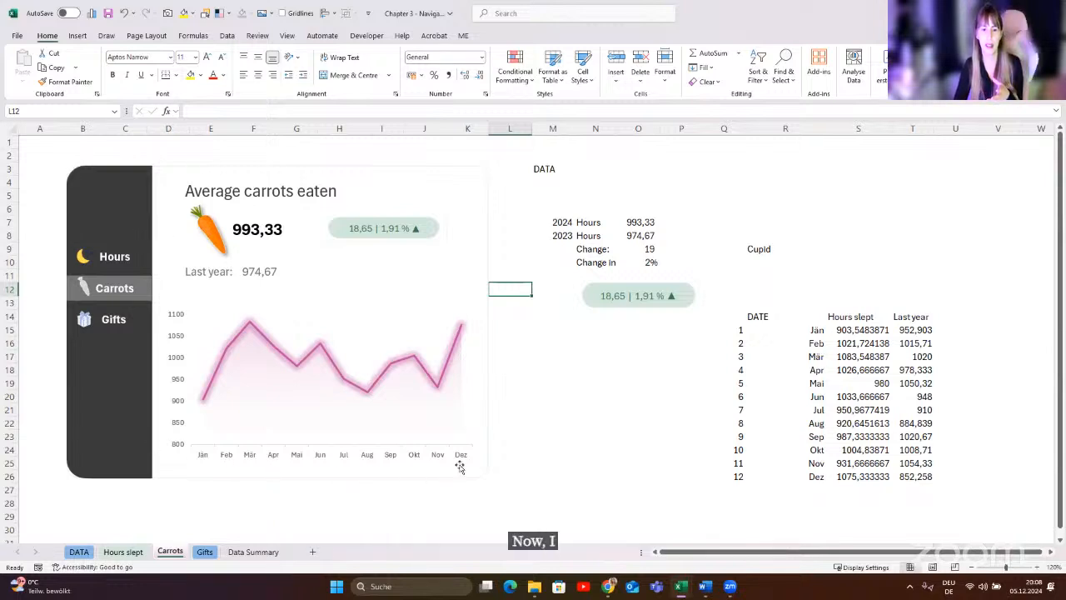
- Set the zoom to 100% on the Hours slept, Carrots and Gifts sheets so the navigation card lines up
left_click(99, 257)
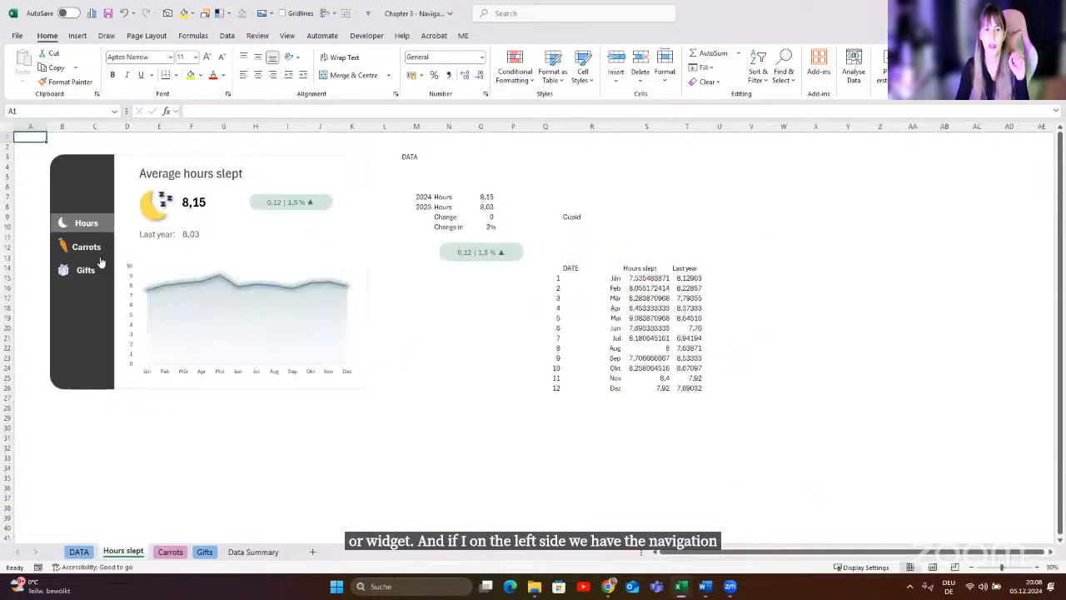
left_click(1037, 567)
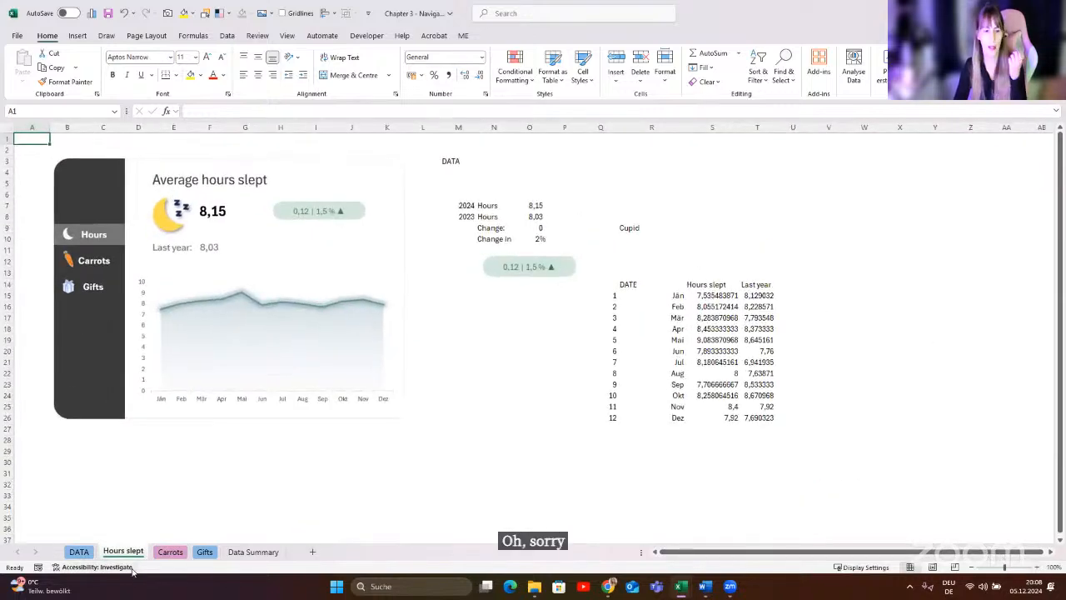
left_click(171, 551)
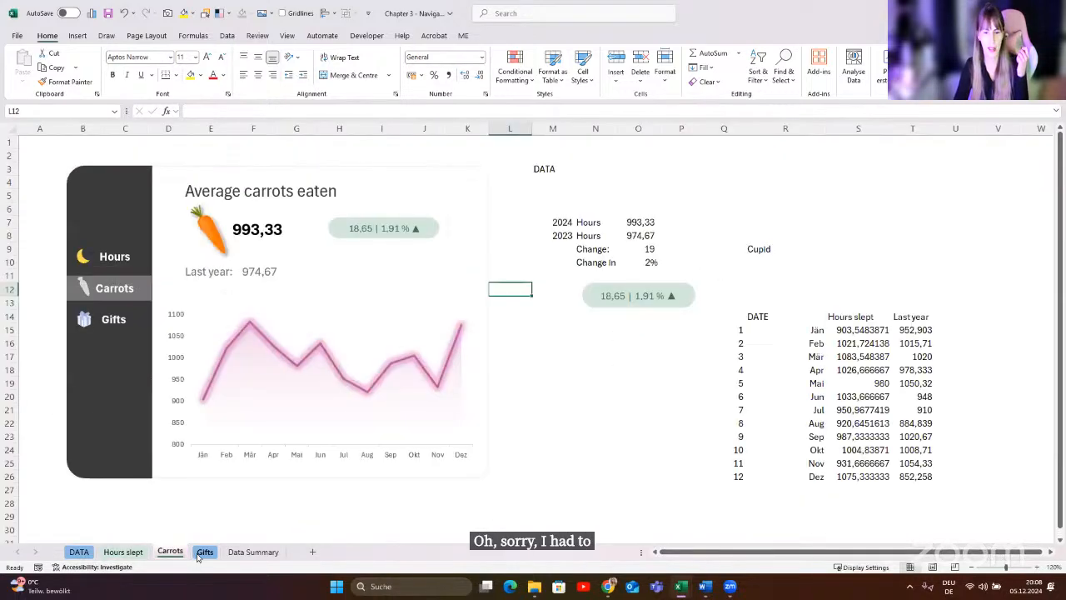
left_click(972, 567)
left_click(972, 567)
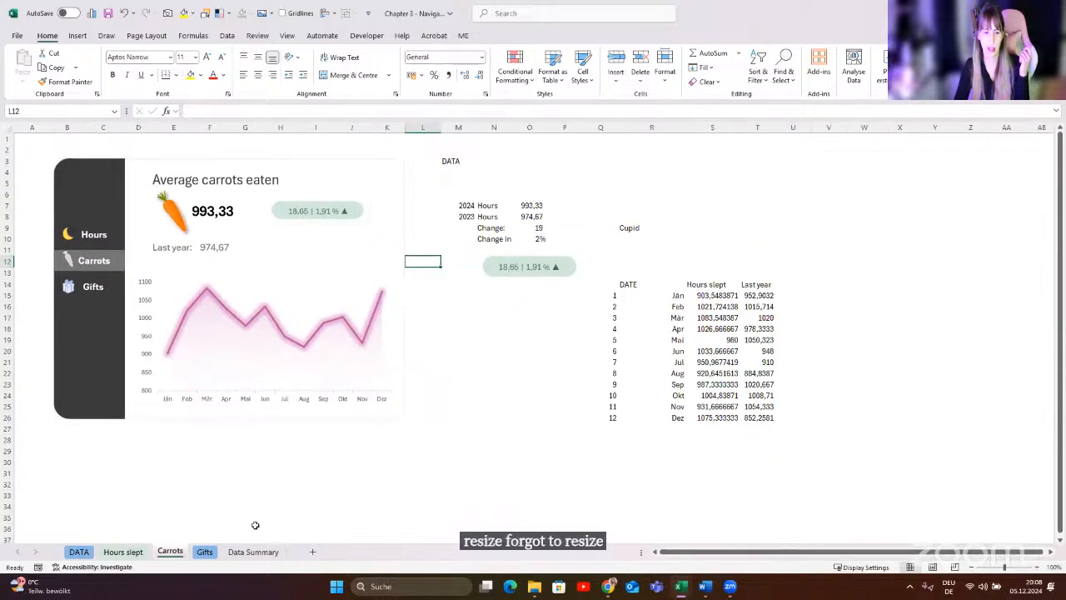
left_click(204, 552)
left_click(1033, 566)
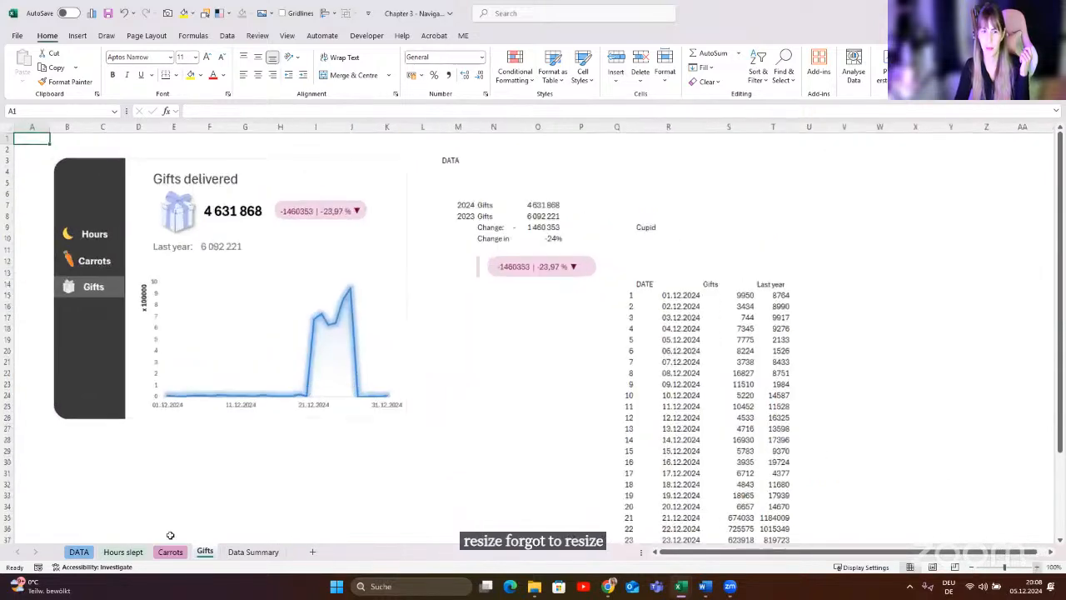
- Starting from the Hours slept sheet, use the card's navigation to visit Carrots, Gifts, Hours and Carrots again
left_click(117, 553)
left_click(86, 274)
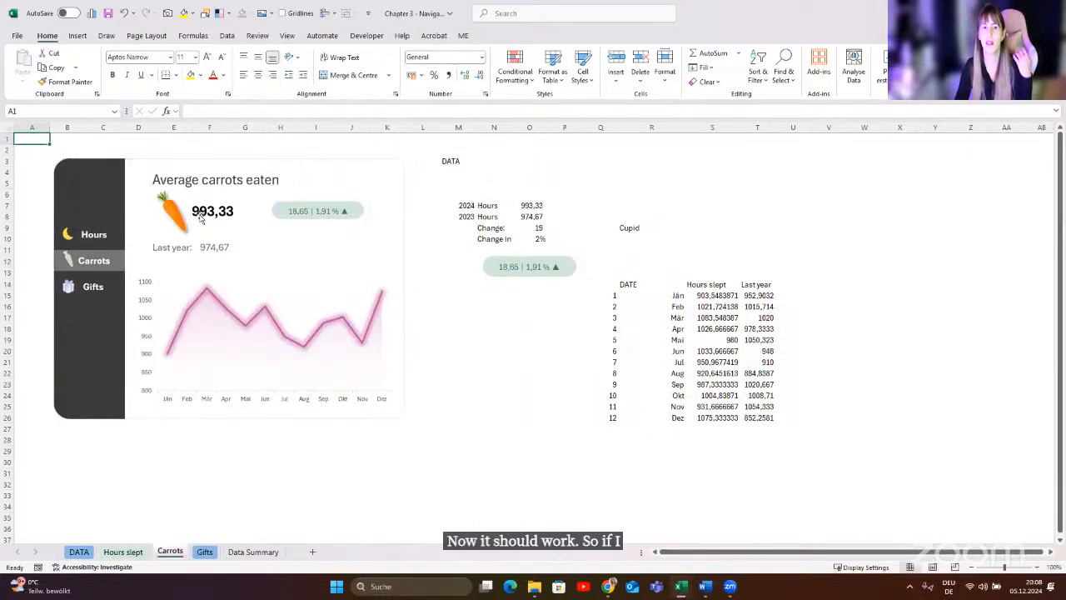
left_click(93, 288)
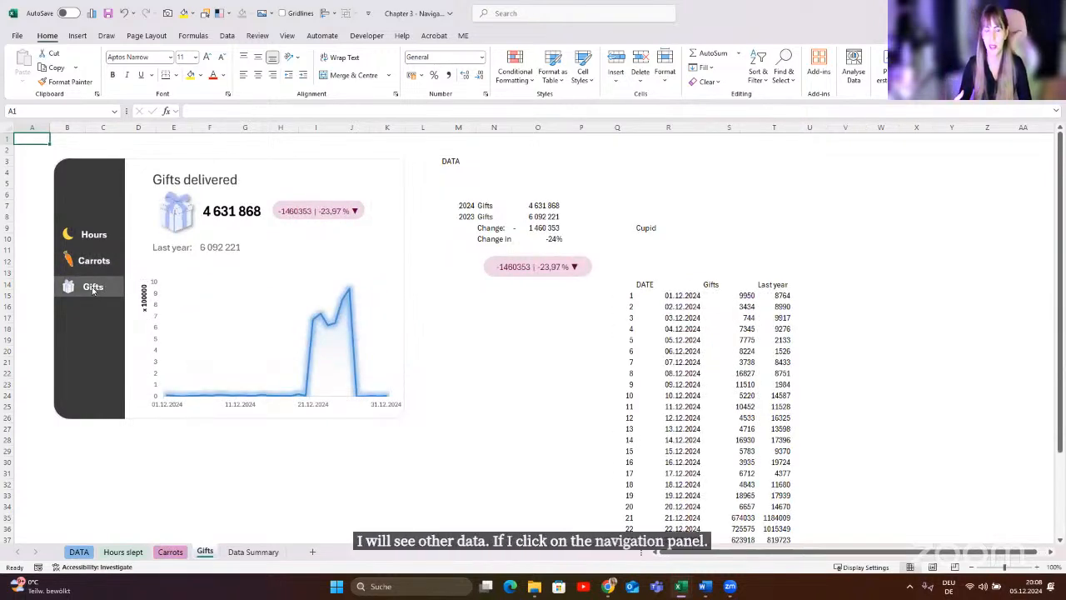
left_click(91, 234)
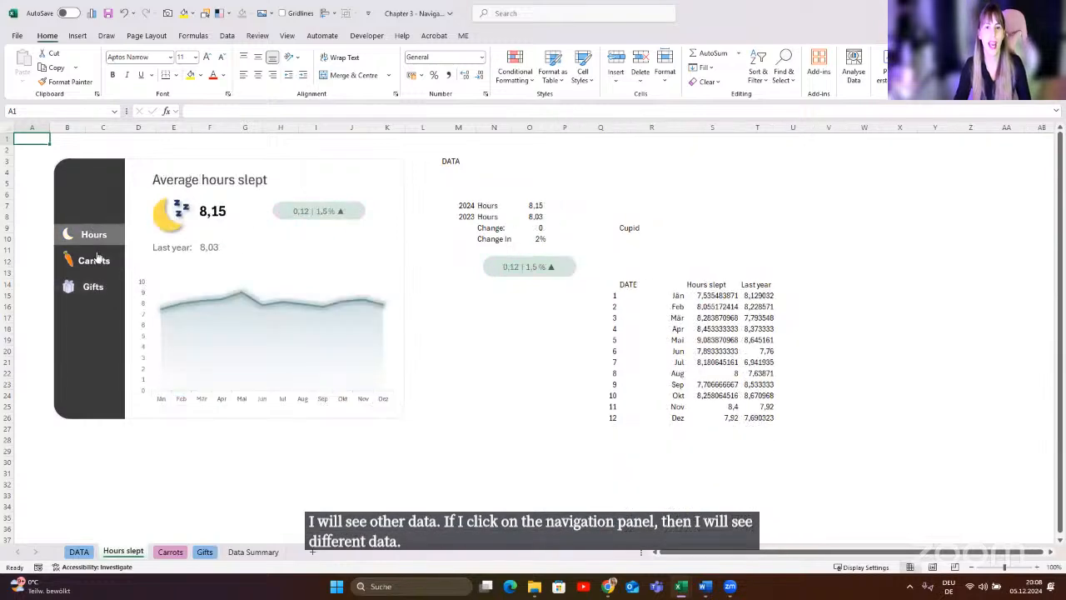
left_click(97, 257)
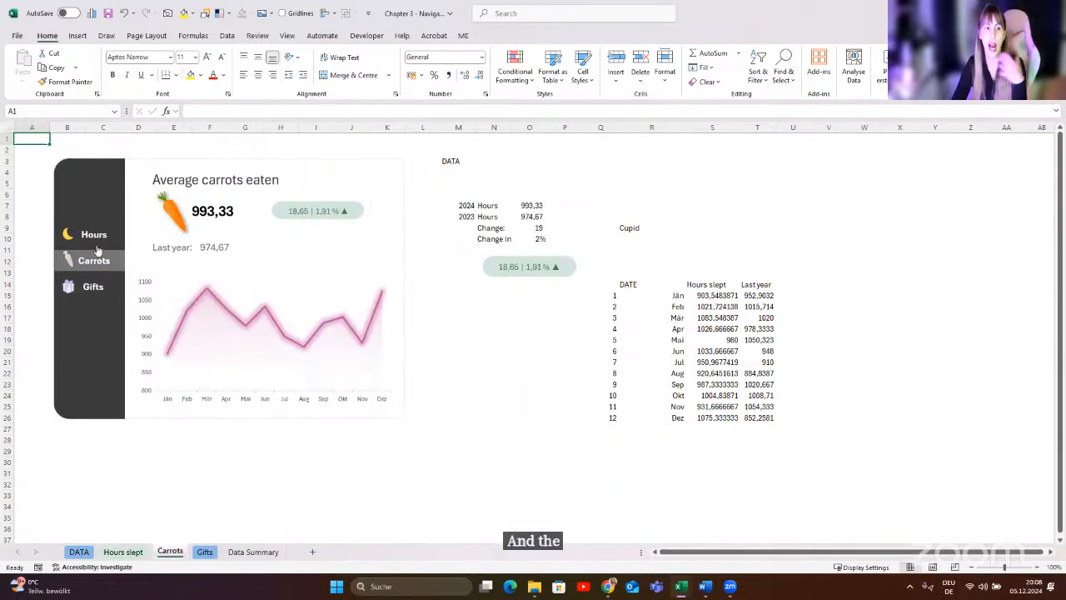
- Return to the Hours page through the card's navigation, highlight its data area M3:T26, and inspect the formula in T26
left_click(94, 236)
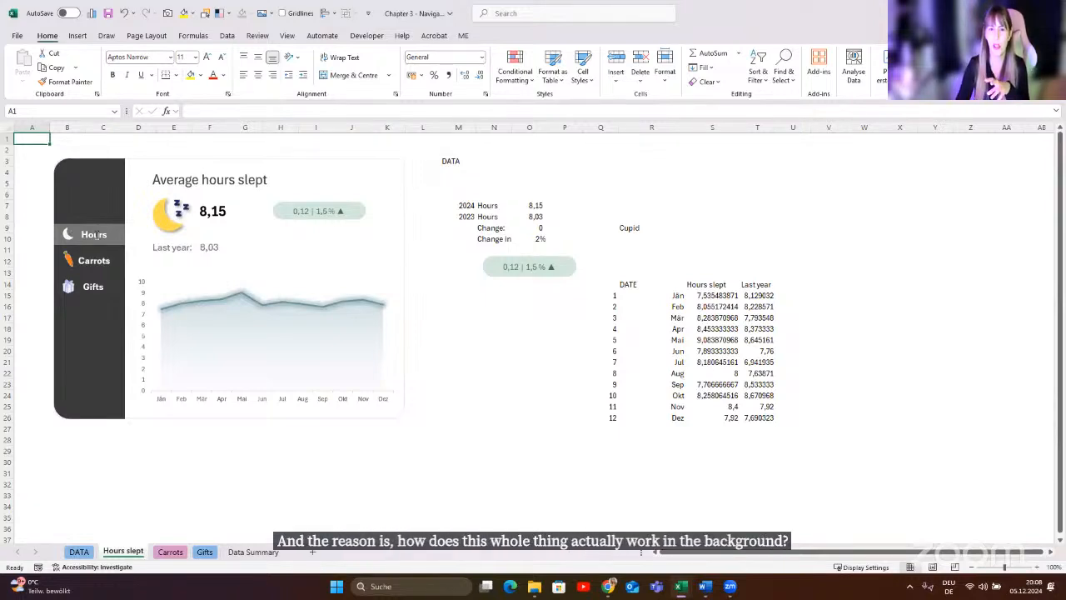
left_click_drag(449, 161, 755, 417)
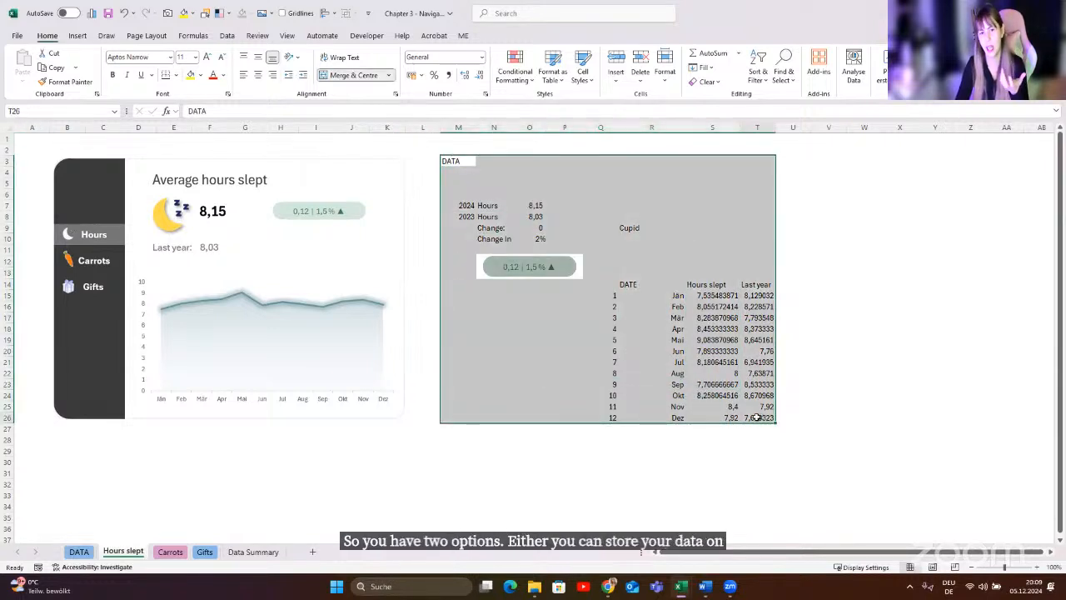
left_click(755, 417)
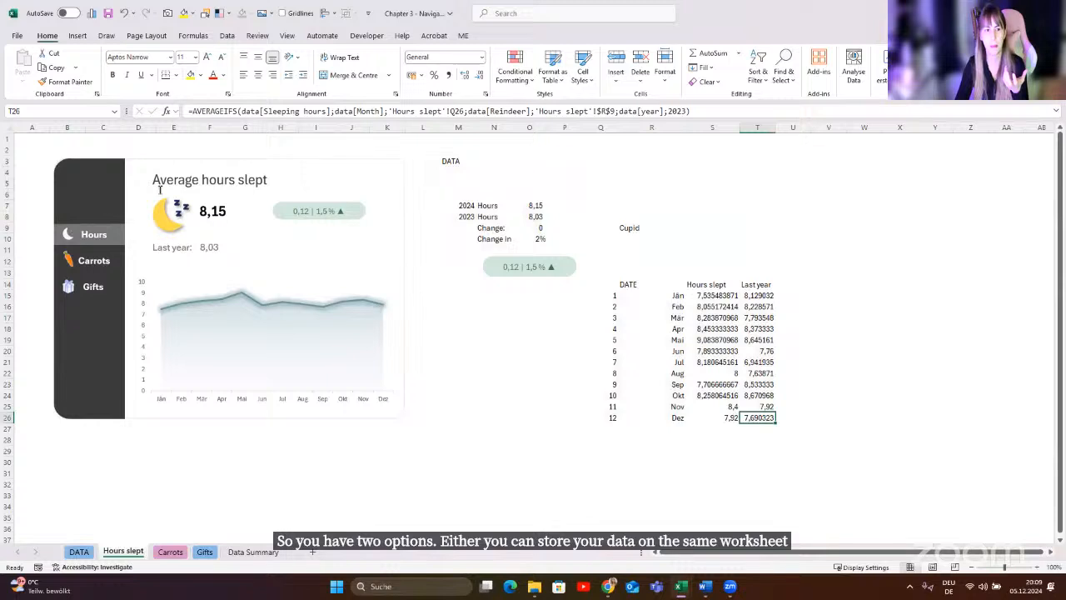
- On the Data Summary sheet, highlight the Hours slept block C4:L30, select I24, and move on to the Carrots block
left_click(247, 552)
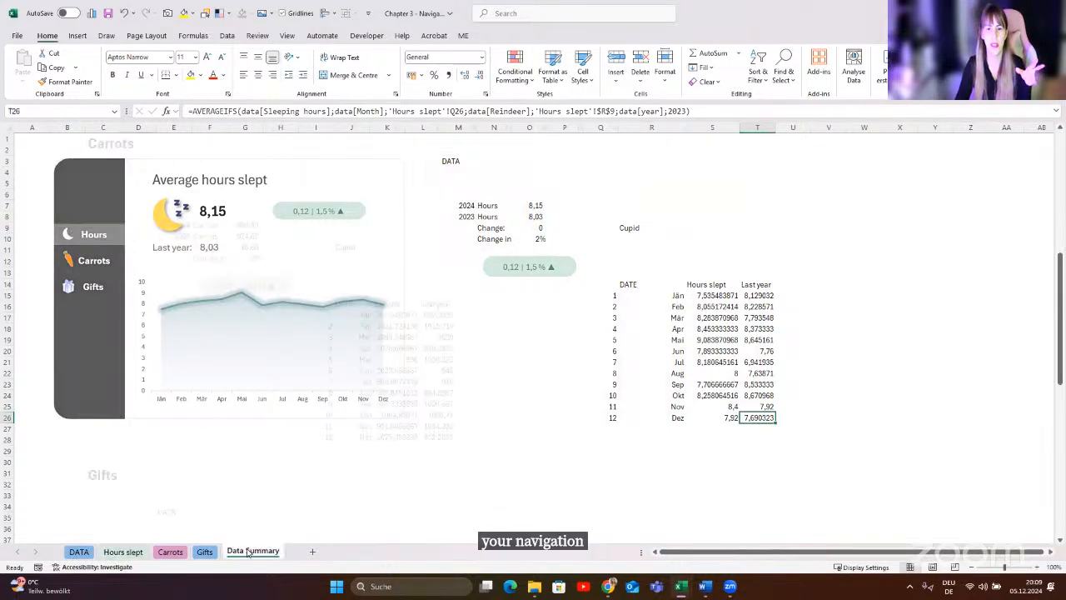
scroll(224, 458, "up", 10)
scroll(223, 458, "up", 1)
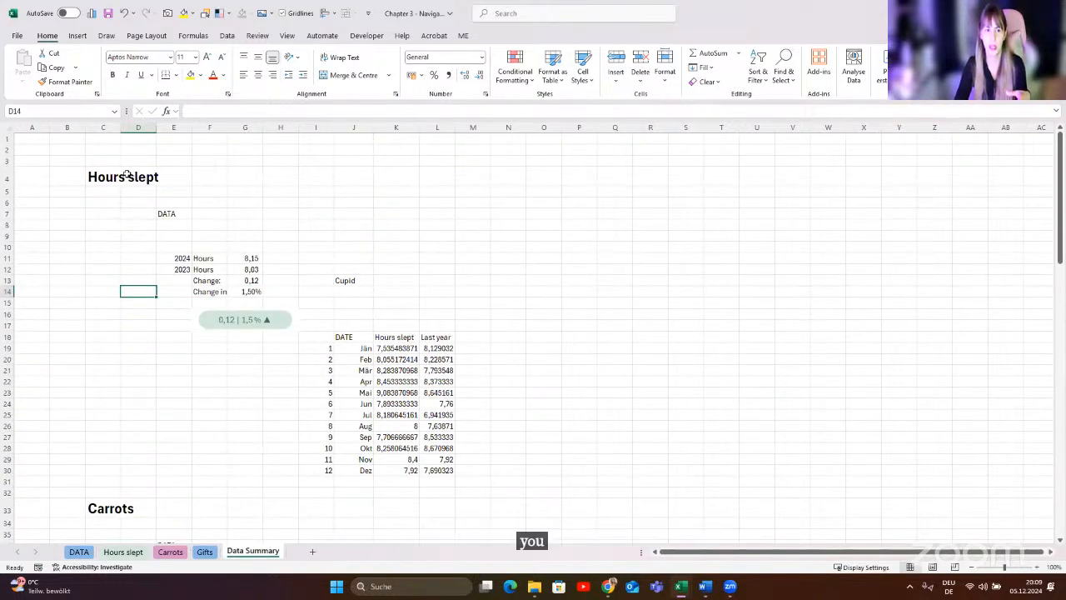
left_click_drag(117, 174, 448, 472)
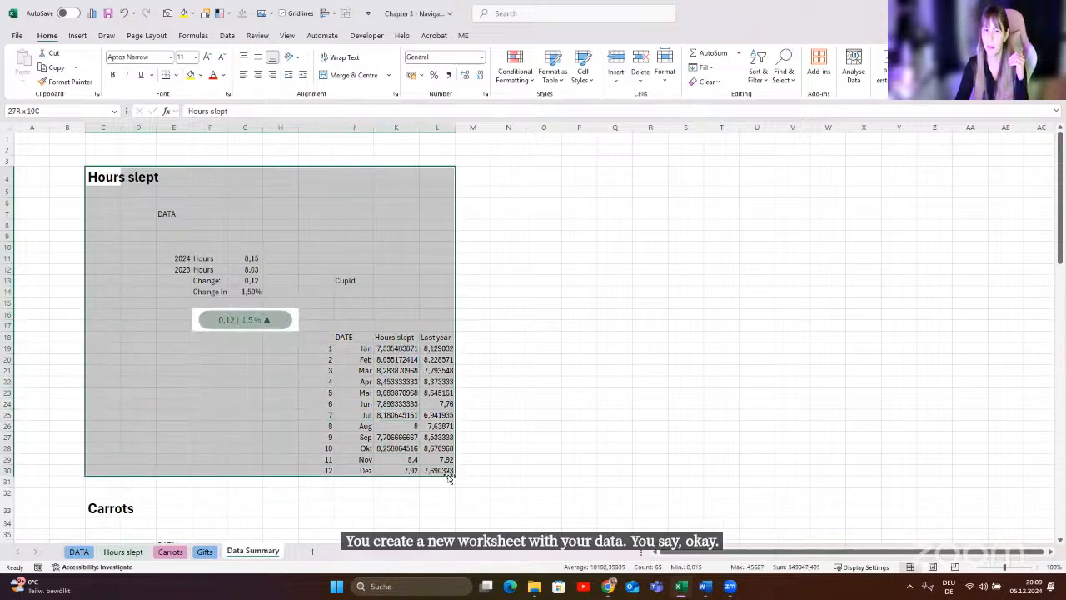
left_click(316, 403)
scroll(314, 403, "down", 9)
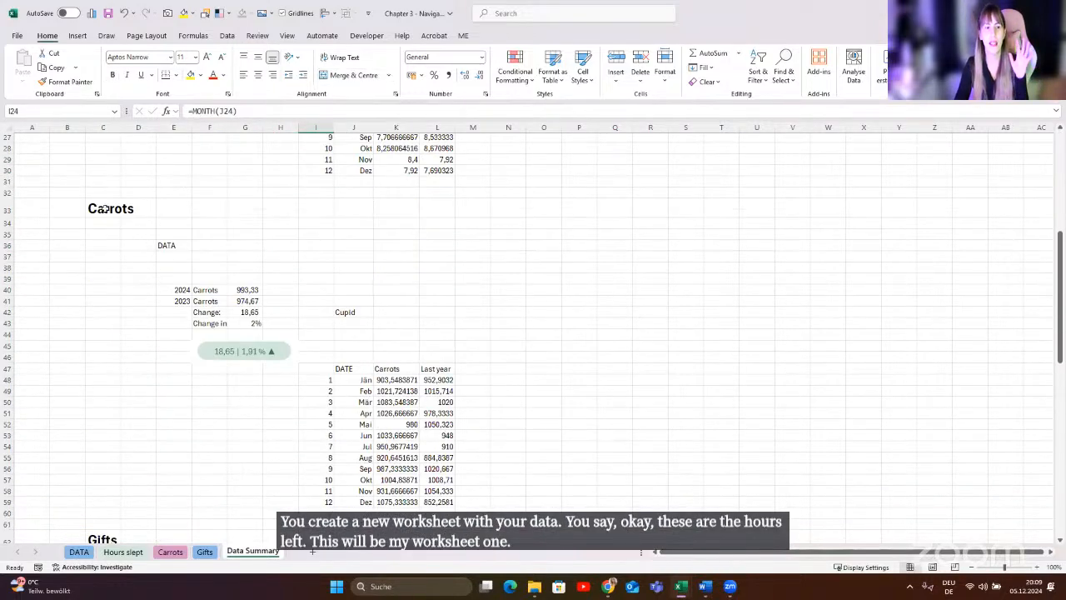
- Highlight the Carrots block C33:L59 and the Gifts block C62:M91 on the Data Summary sheet, inspecting the formulas in L59 and L88
left_click_drag(106, 209, 438, 499)
left_click(439, 499)
scroll(438, 499, "down", 11)
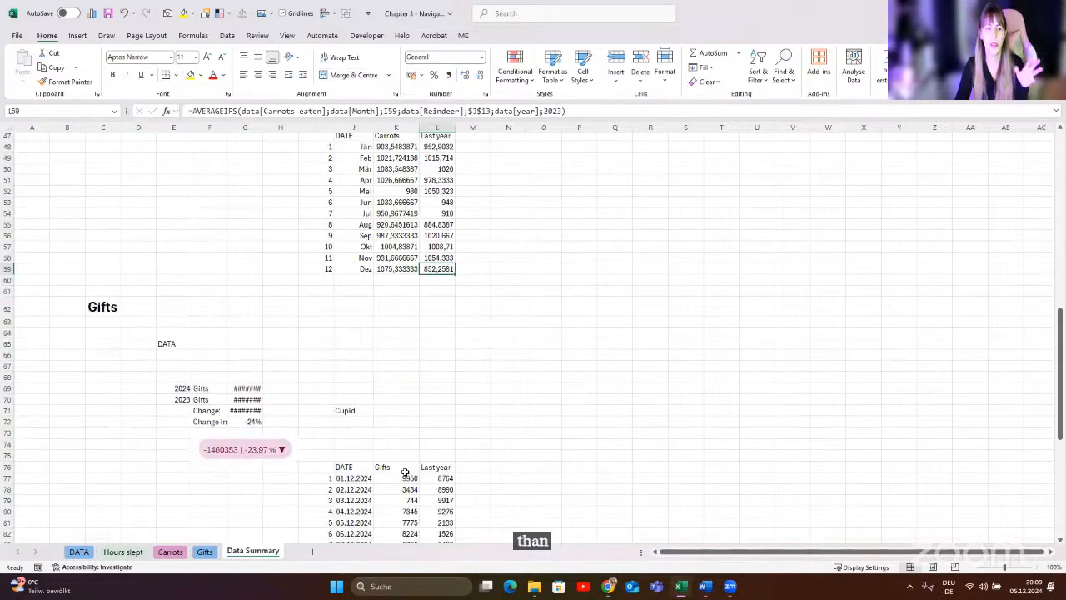
left_click_drag(105, 174, 481, 502)
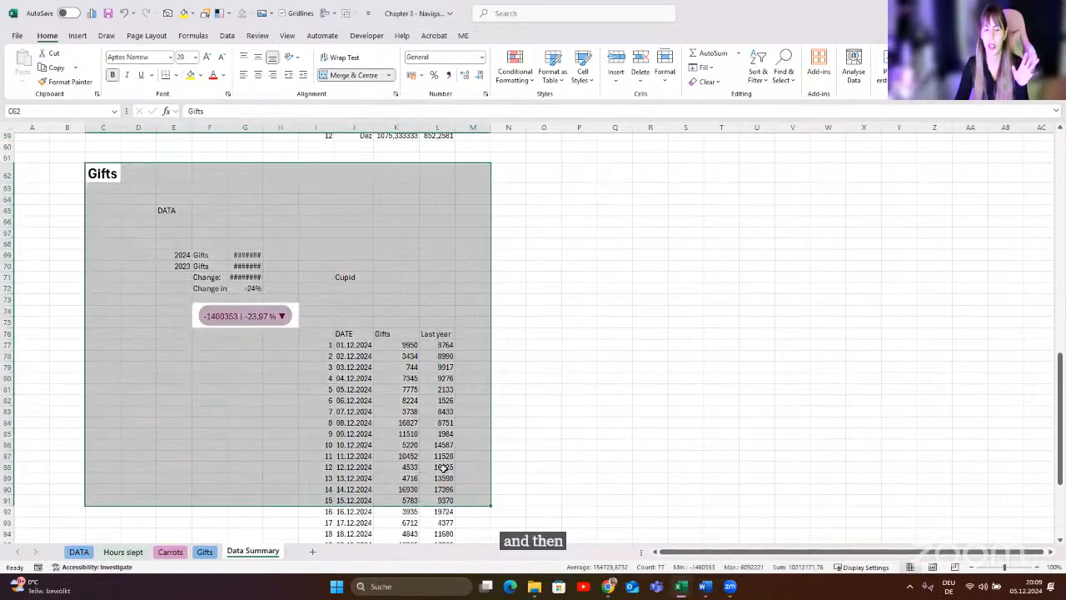
left_click(439, 467)
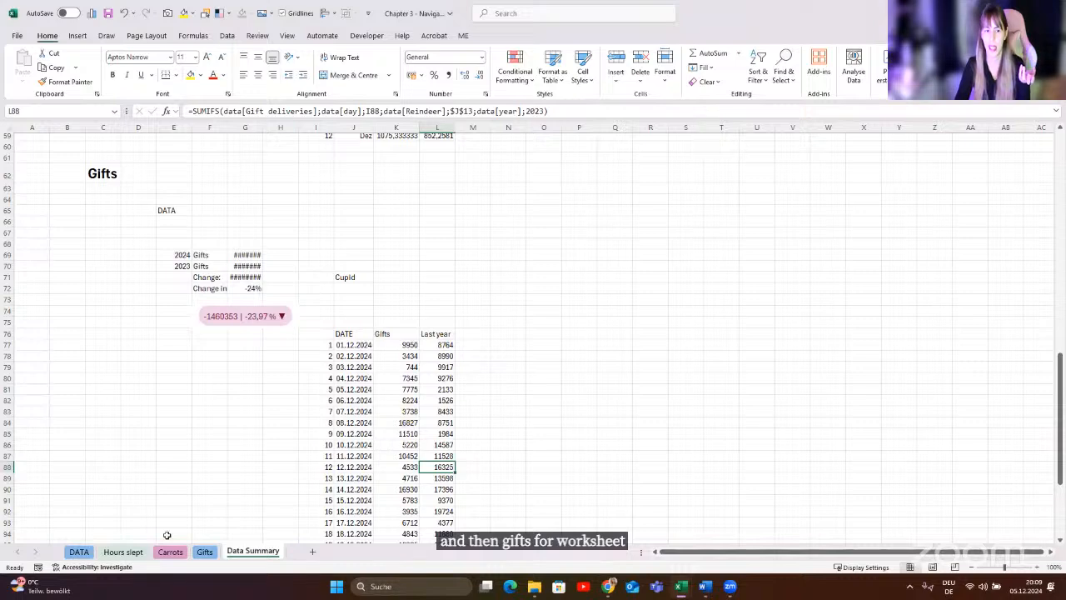
- Hide the data columns M to T beside the card on the Hours slept sheet
left_click(123, 552)
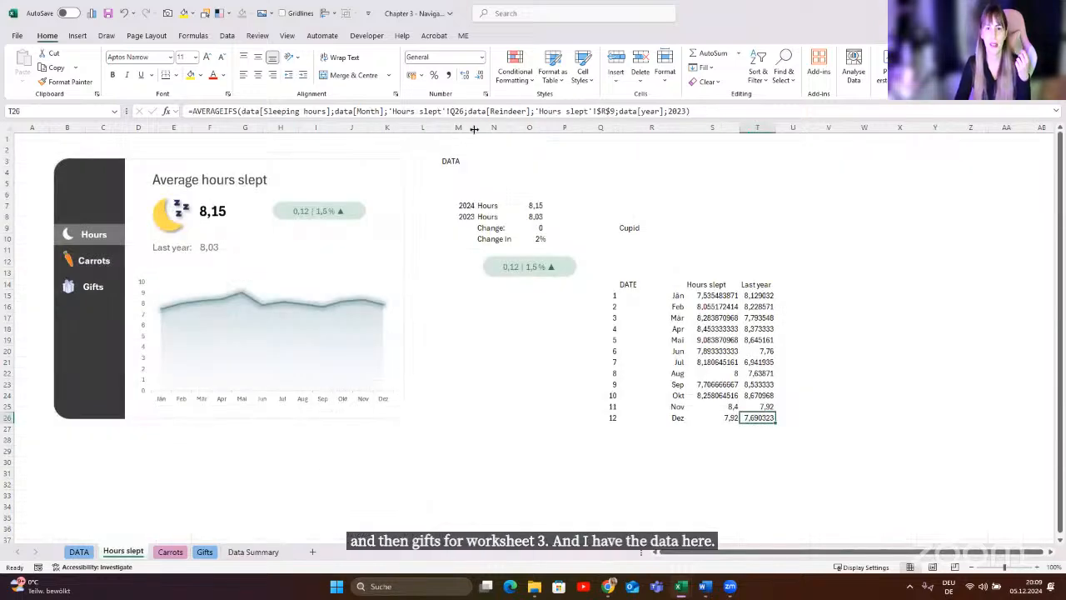
left_click_drag(474, 129, 759, 131)
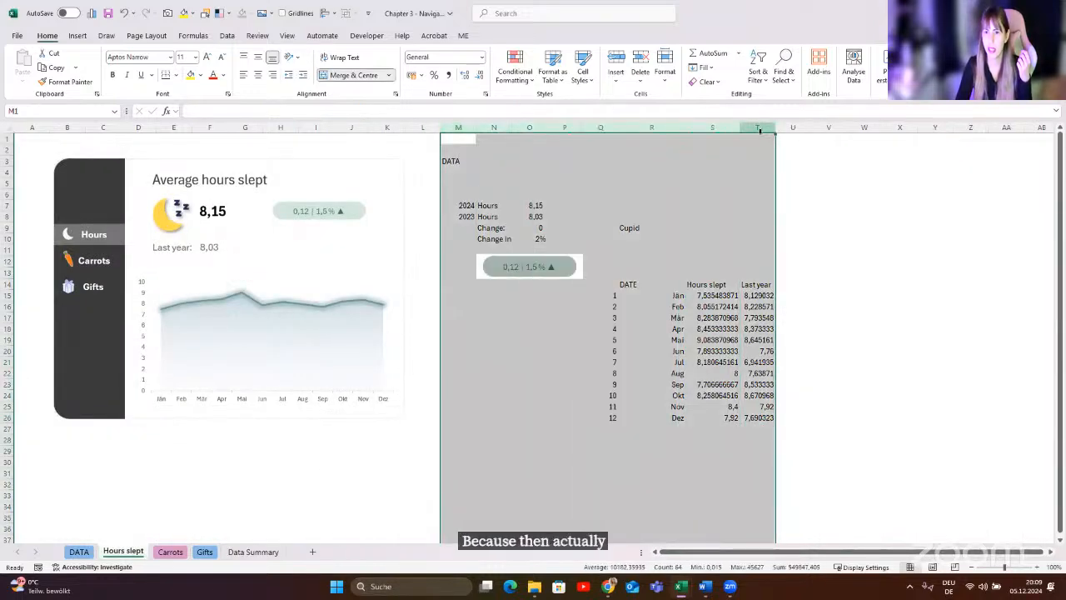
right_click(760, 130)
key("Escape")
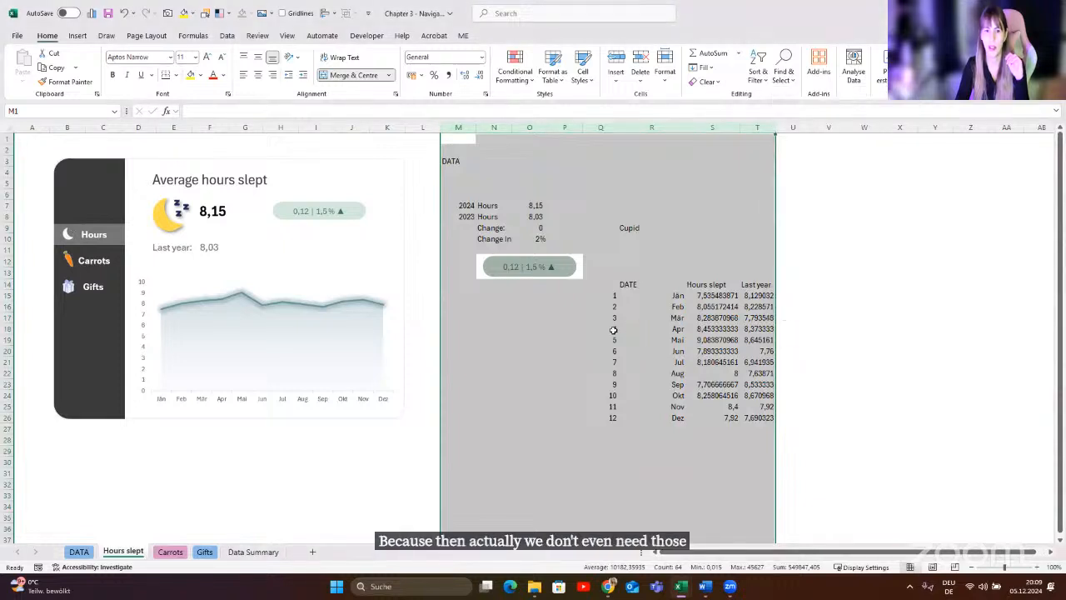
left_click(613, 331)
left_click(503, 319)
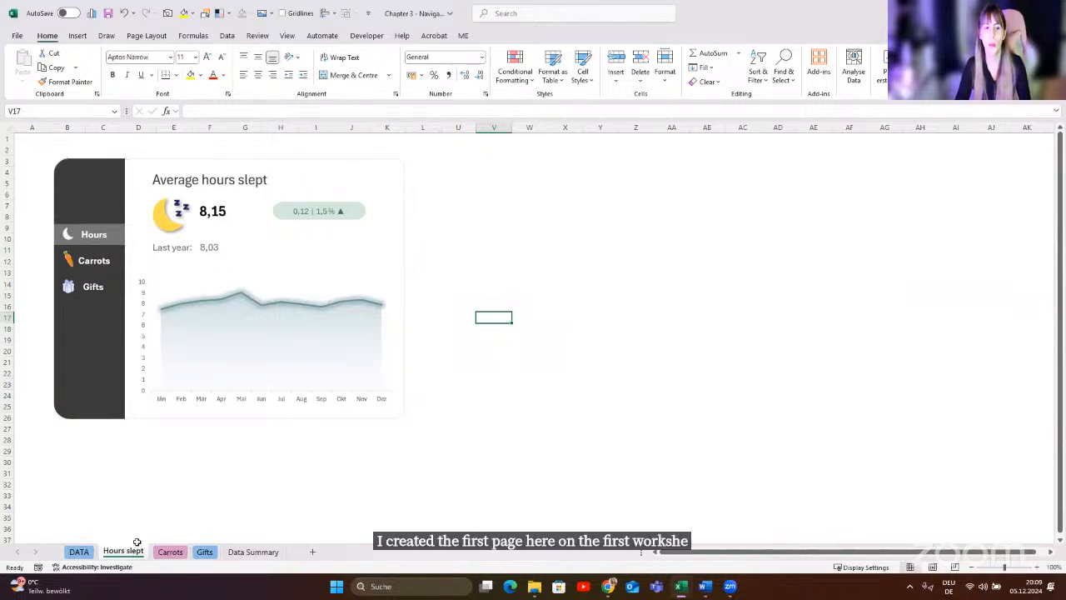
- Hide the data columns M to T beside the card on the Carrots sheet
left_click(183, 552)
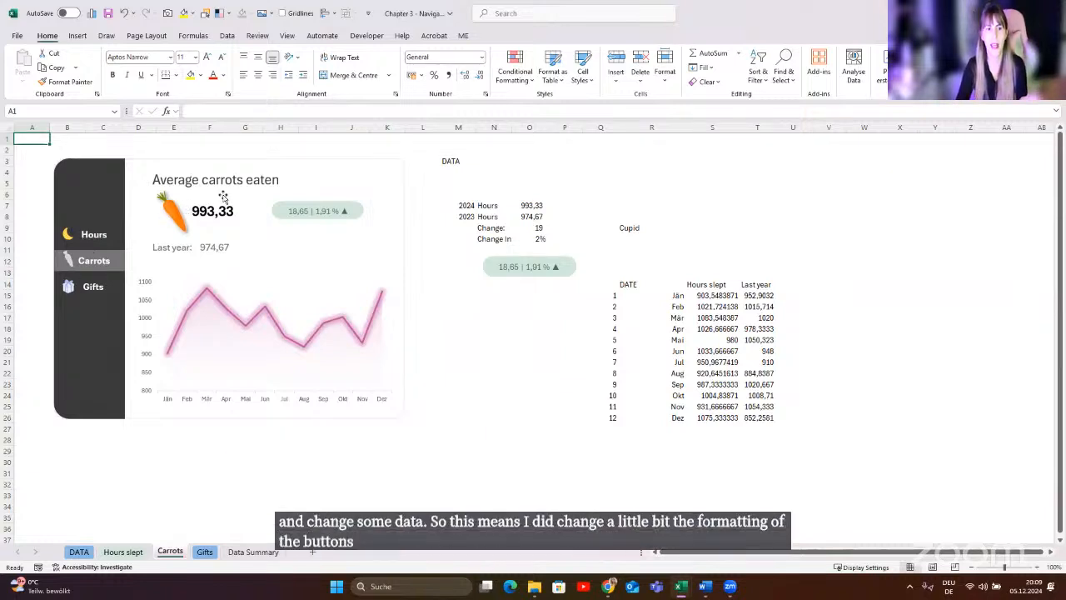
left_click_drag(463, 129, 781, 191)
right_click(760, 130)
left_click(803, 301)
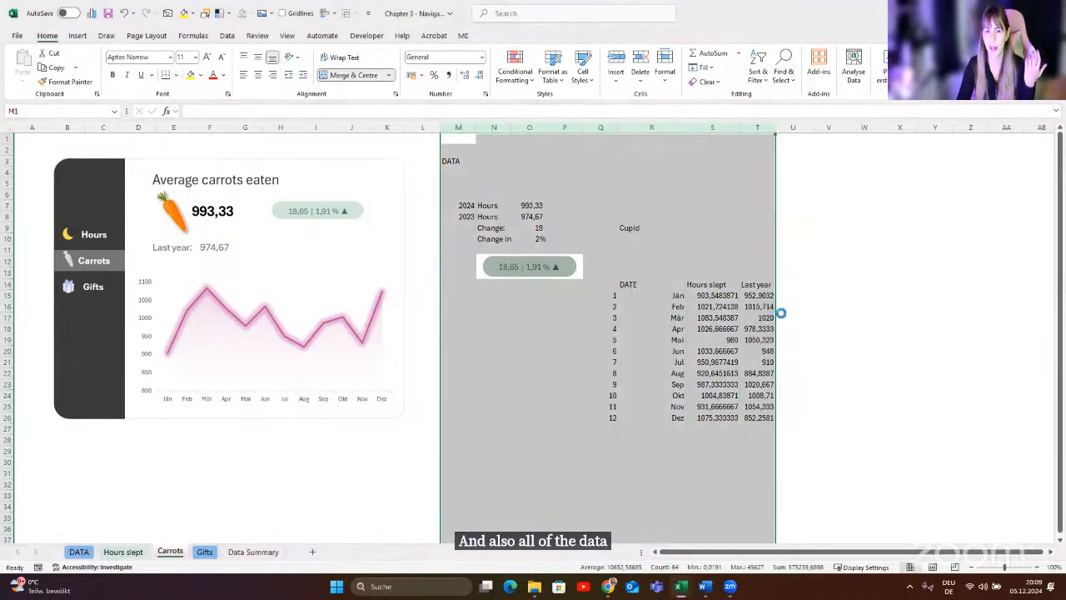
left_click(444, 216)
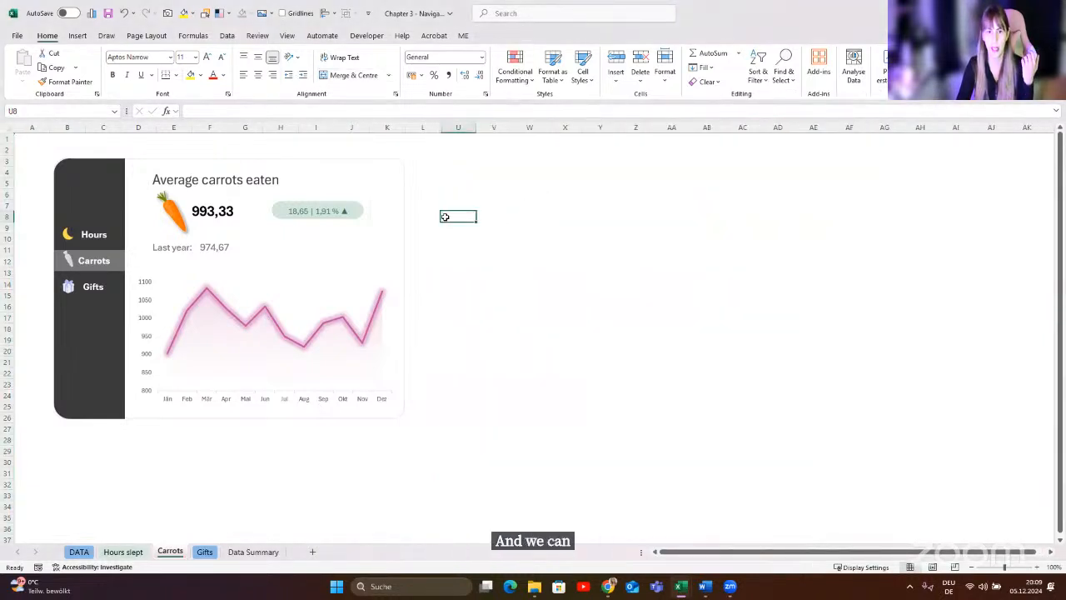
- Hide the data columns M to T beside the card on the Gifts sheet
left_click(205, 553)
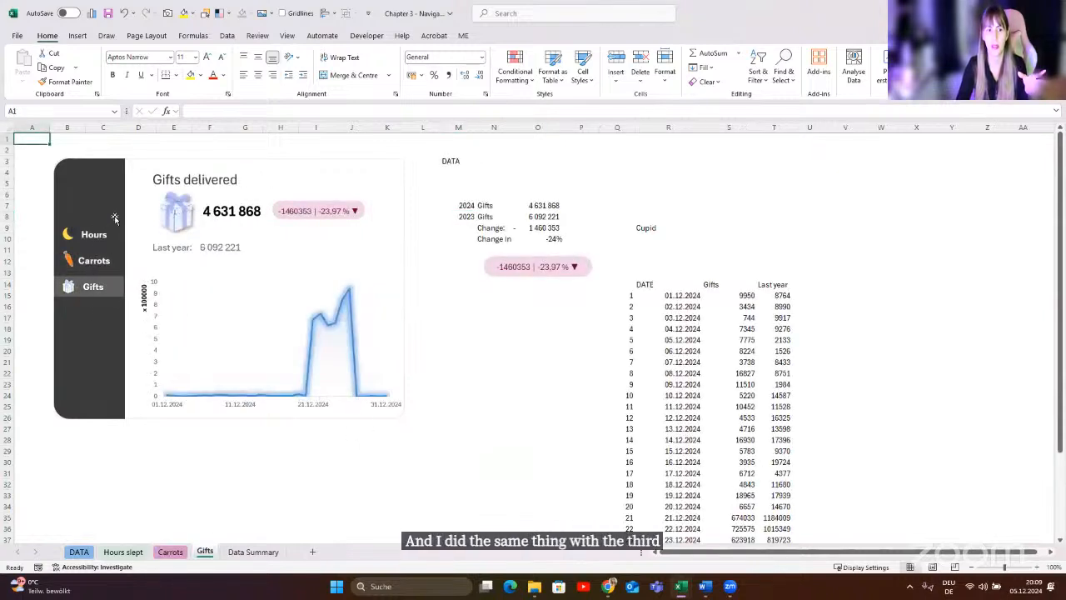
left_click_drag(458, 126, 778, 124)
right_click(783, 127)
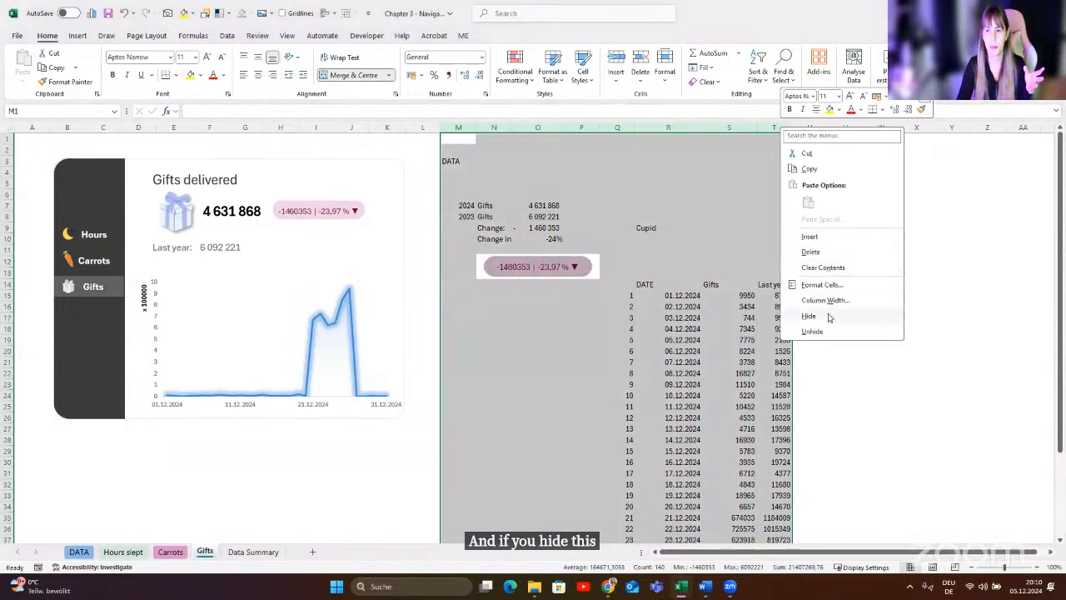
key("Escape")
key("ctrl+0")
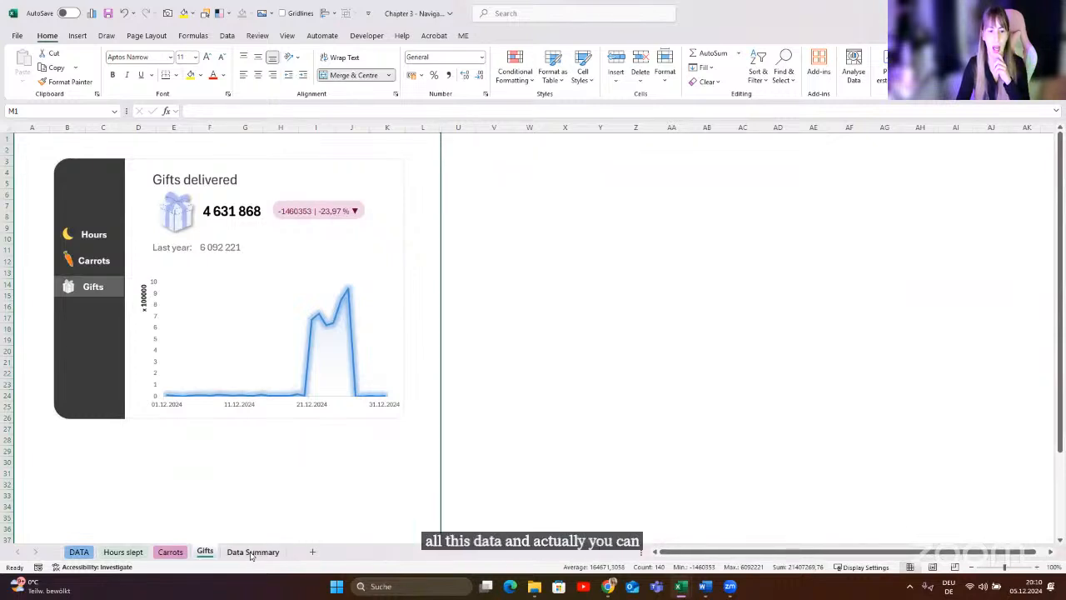
- Try the card's navigation from the Gifts page, visiting Hours, Carrots, Gifts, Hours and Gifts again
left_click(94, 235)
left_click(95, 260)
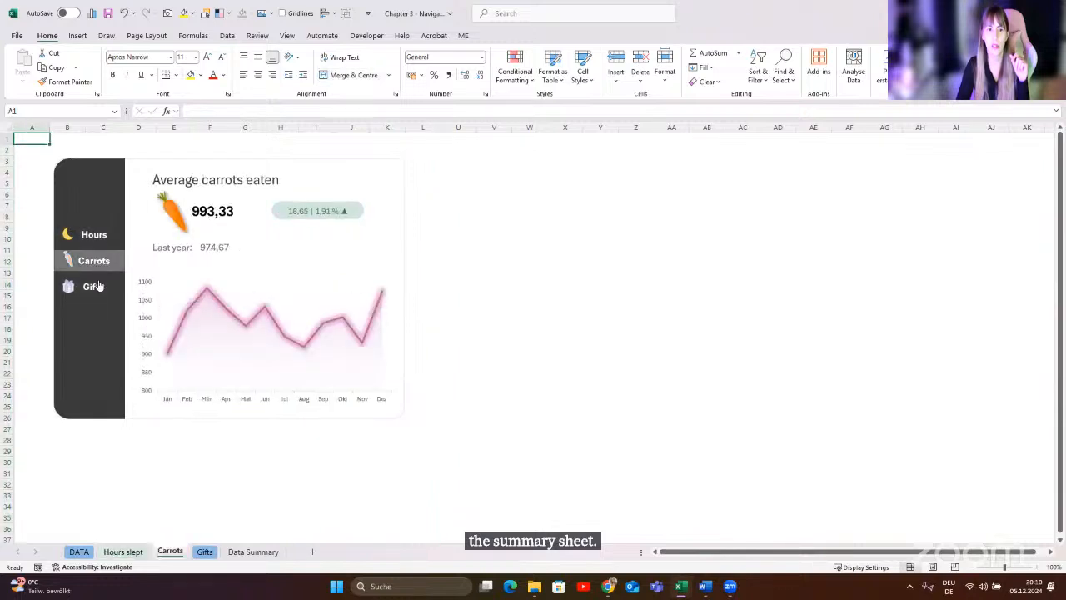
left_click(96, 285)
left_click(100, 236)
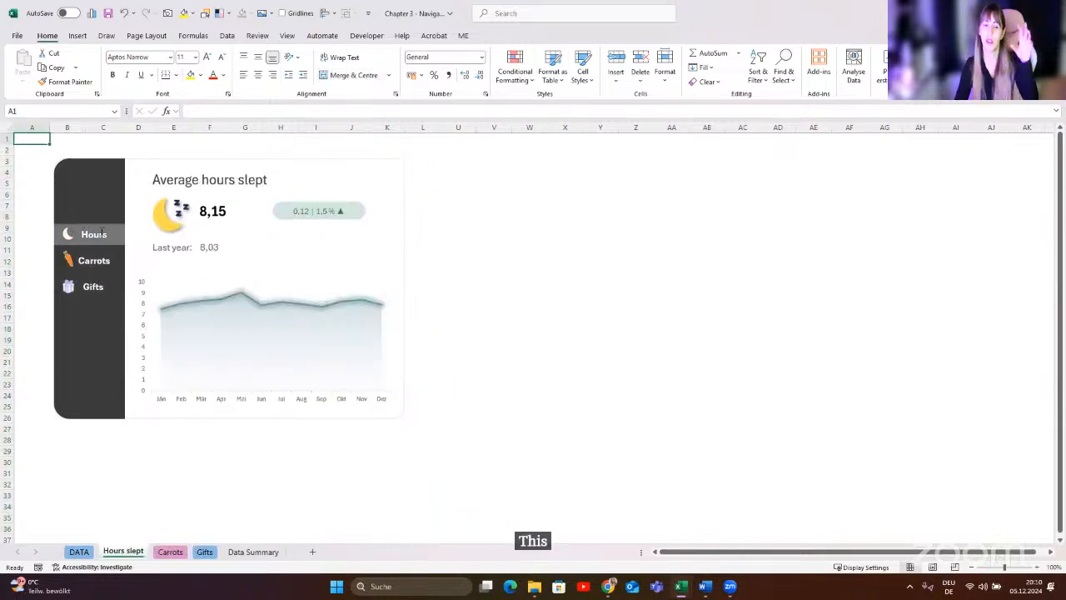
left_click(94, 289)
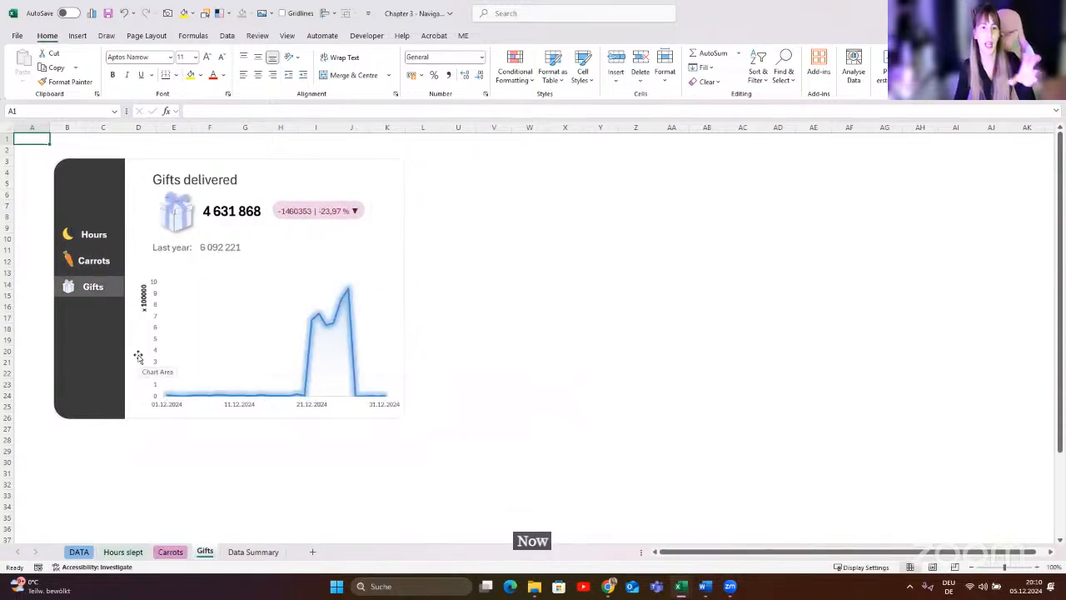
- Cycle through the Hours, Carrots and Gifts pages with the card's navigation, ending on Hours with cell W21 selected
left_click(94, 235)
left_click(92, 260)
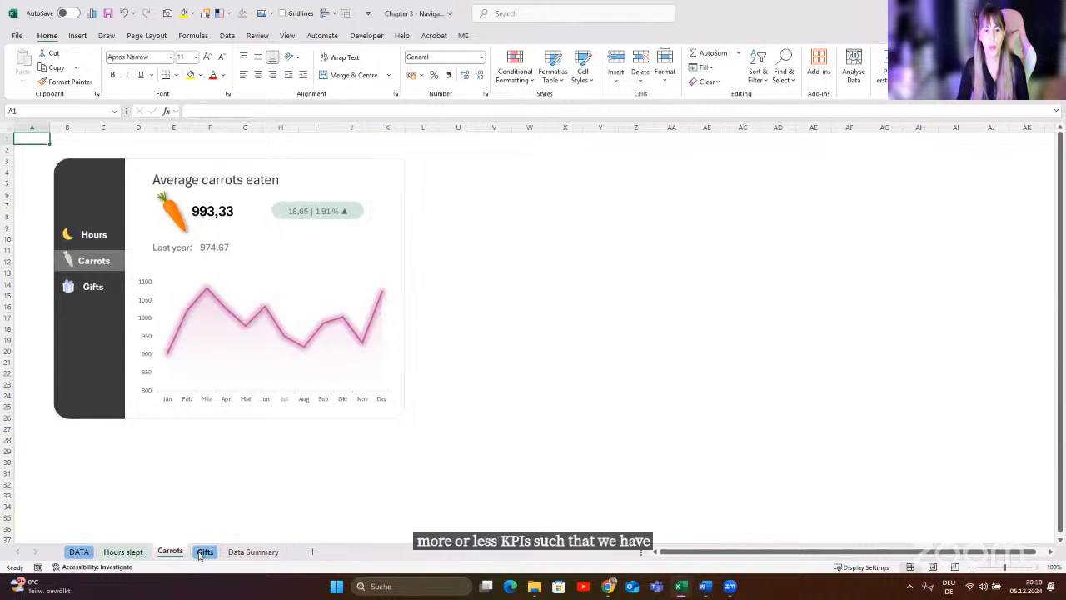
left_click(92, 286)
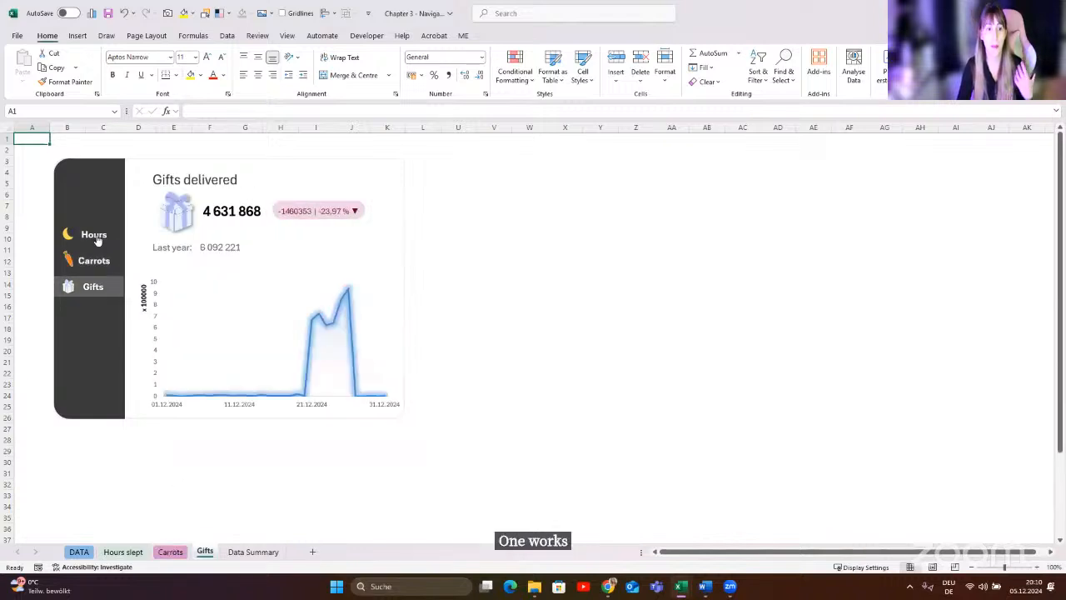
left_click(95, 236)
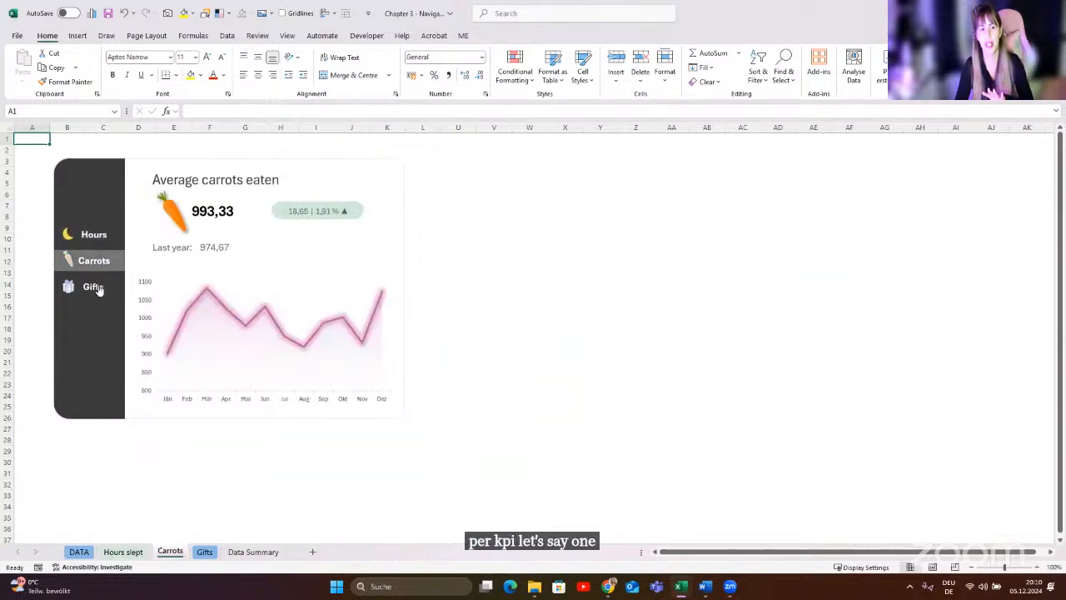
left_click(94, 287)
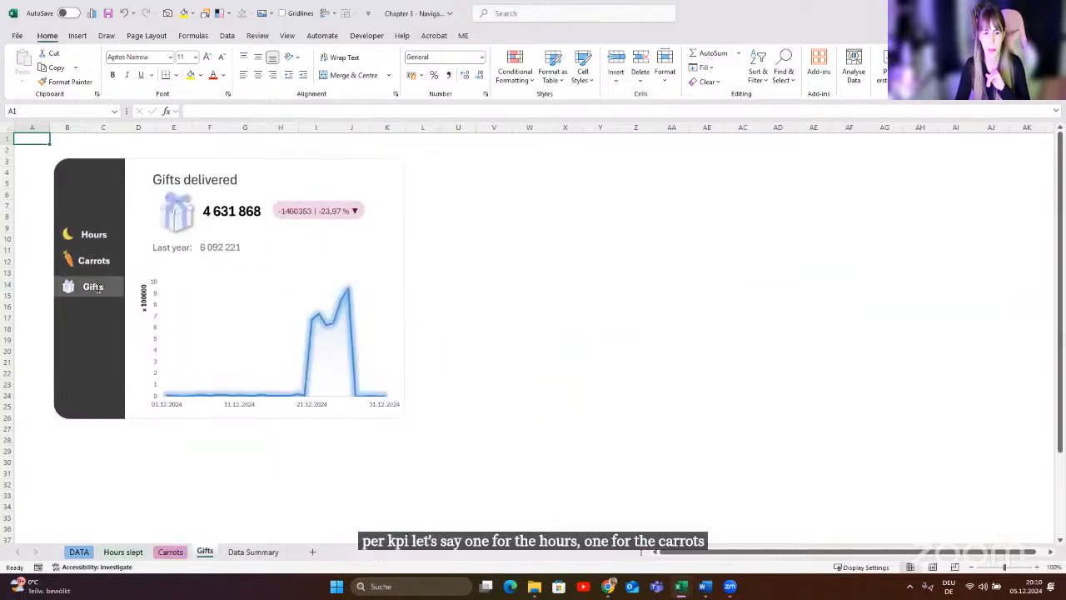
left_click(100, 263)
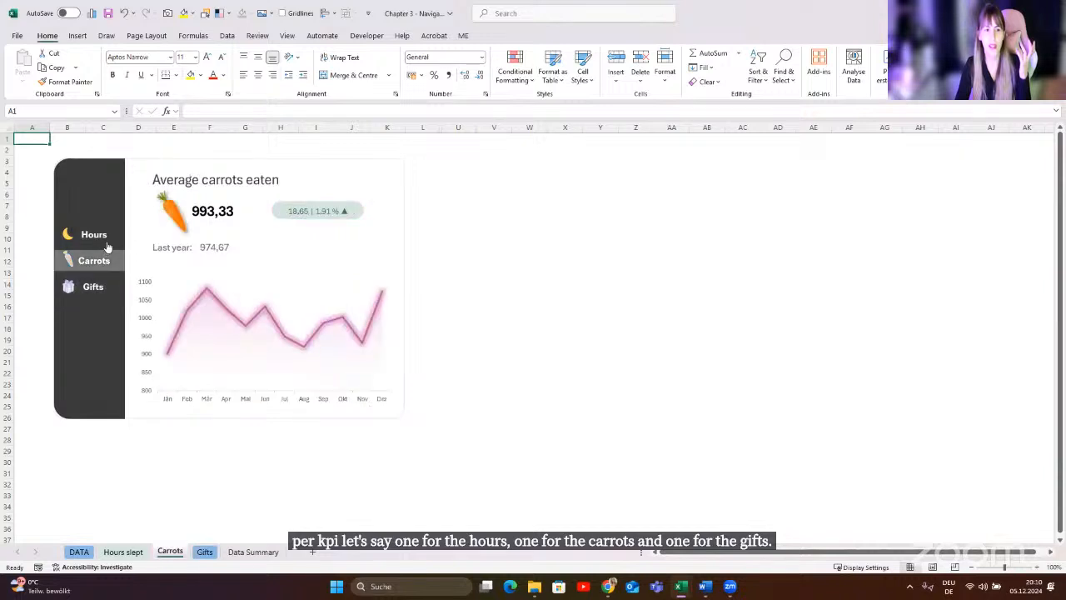
left_click(100, 238)
left_click(533, 360)
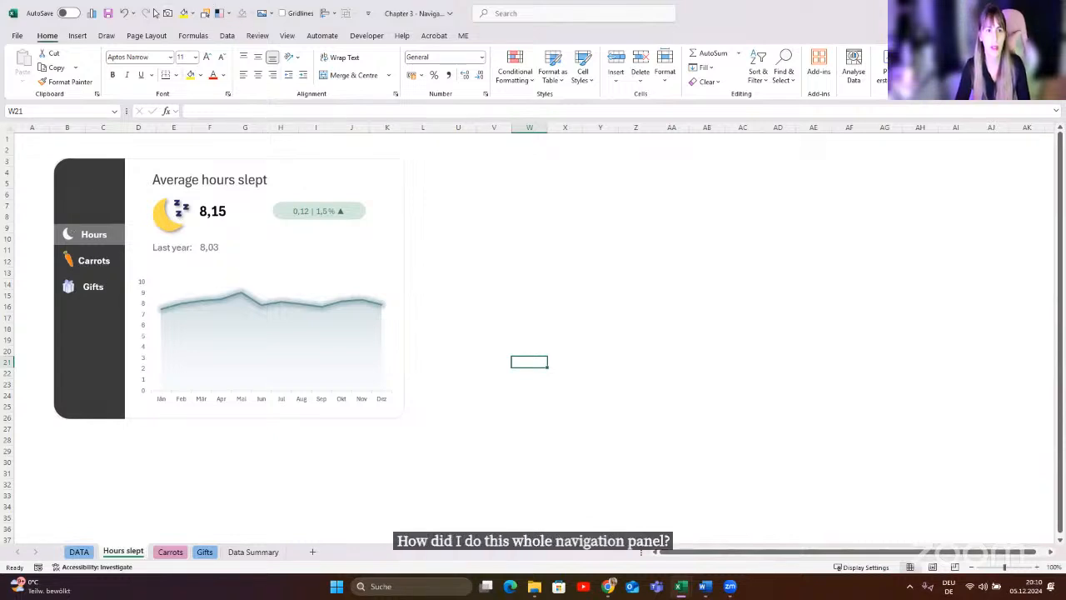
- Show the Selection pane and inspect the link options of the card's Hours button without assigning a link
left_click(205, 13)
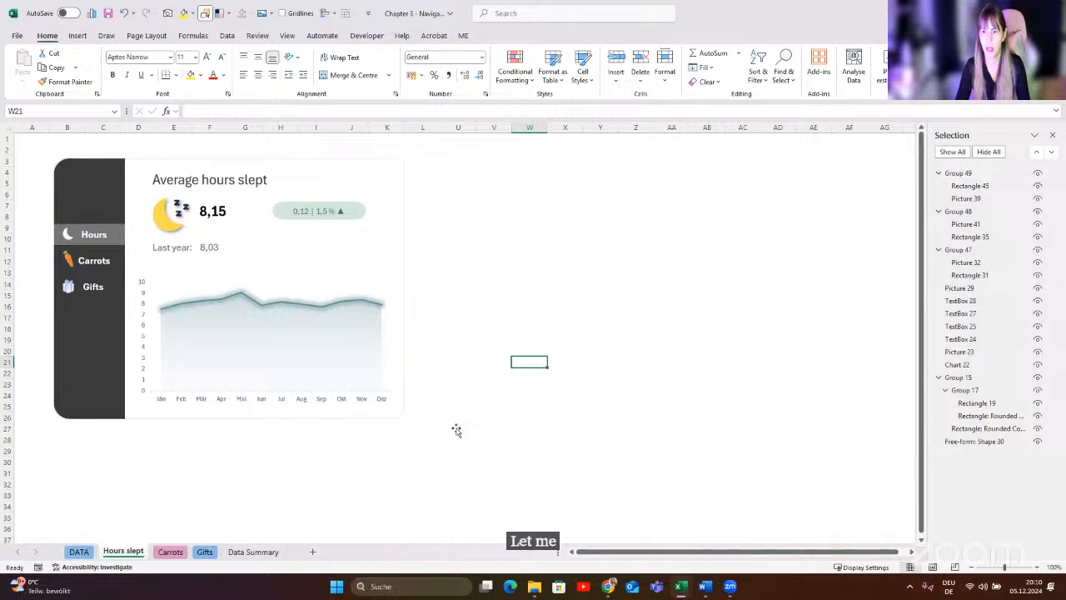
right_click(99, 237)
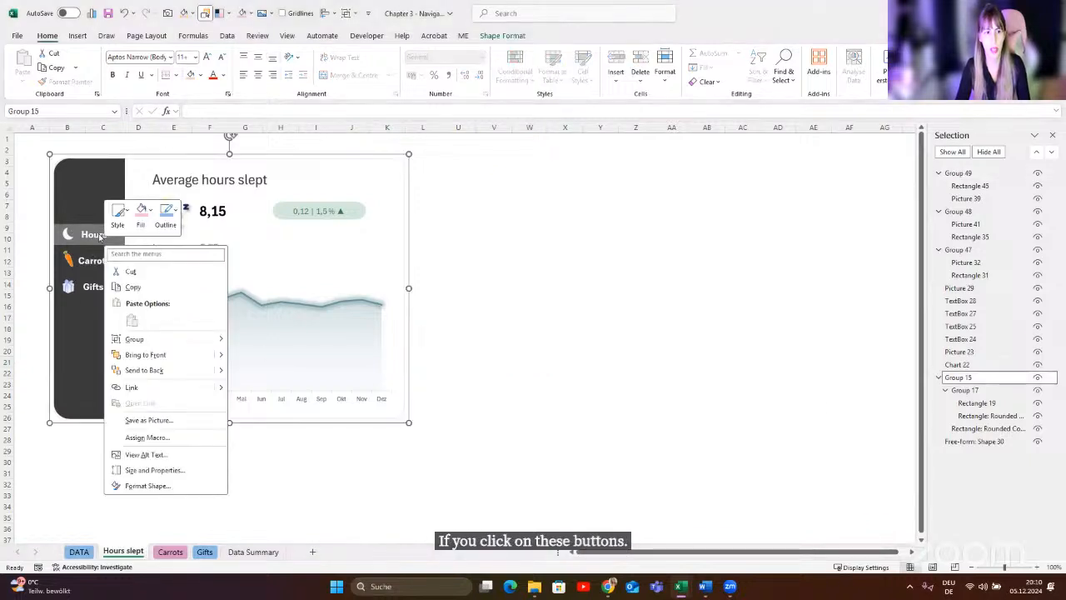
left_click(98, 237)
right_click(96, 241)
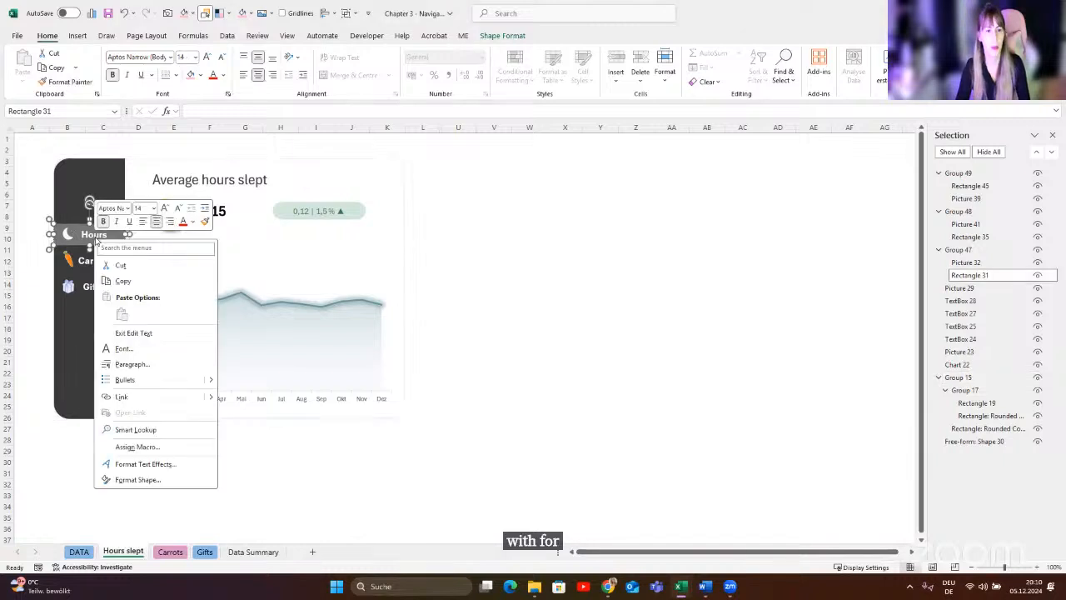
left_click(143, 398)
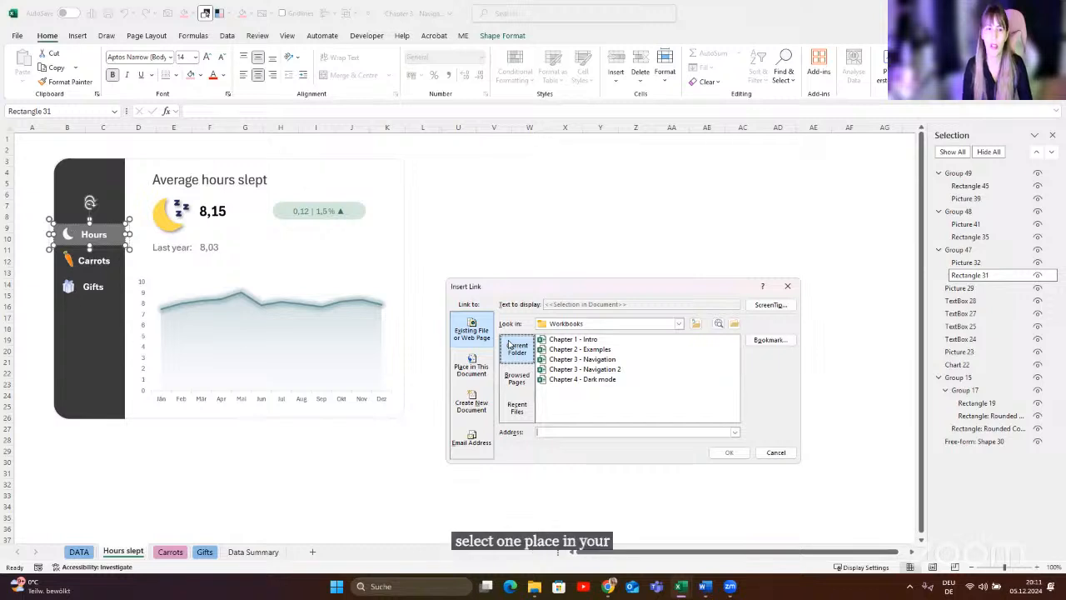
key("Escape")
left_click(458, 205)
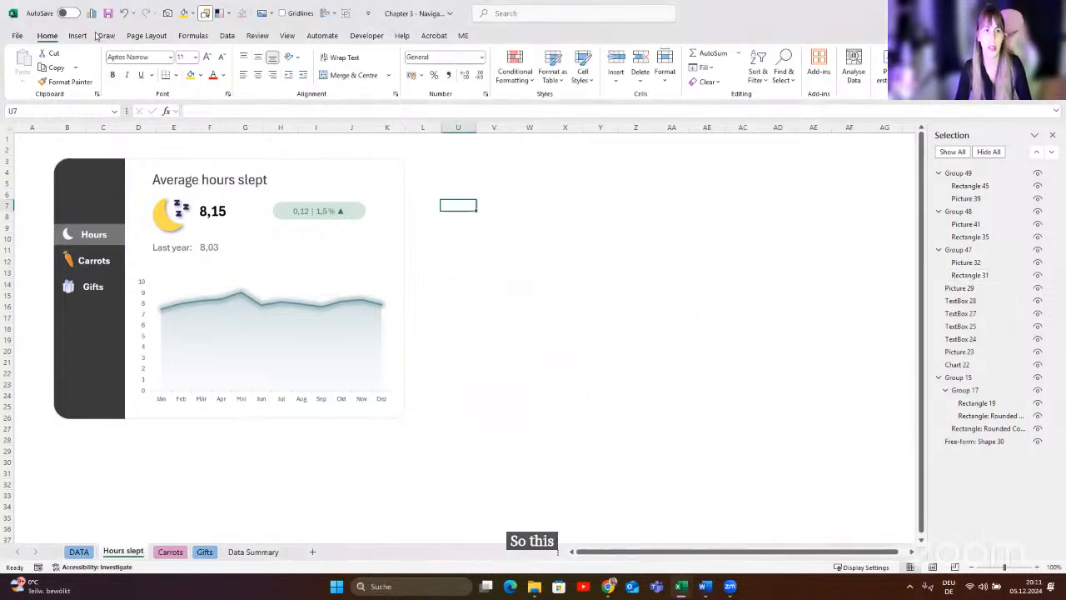
- Draw a rounded rectangle beside the card on the Hours slept sheet, spanning about U5 to Y9
left_click(189, 67)
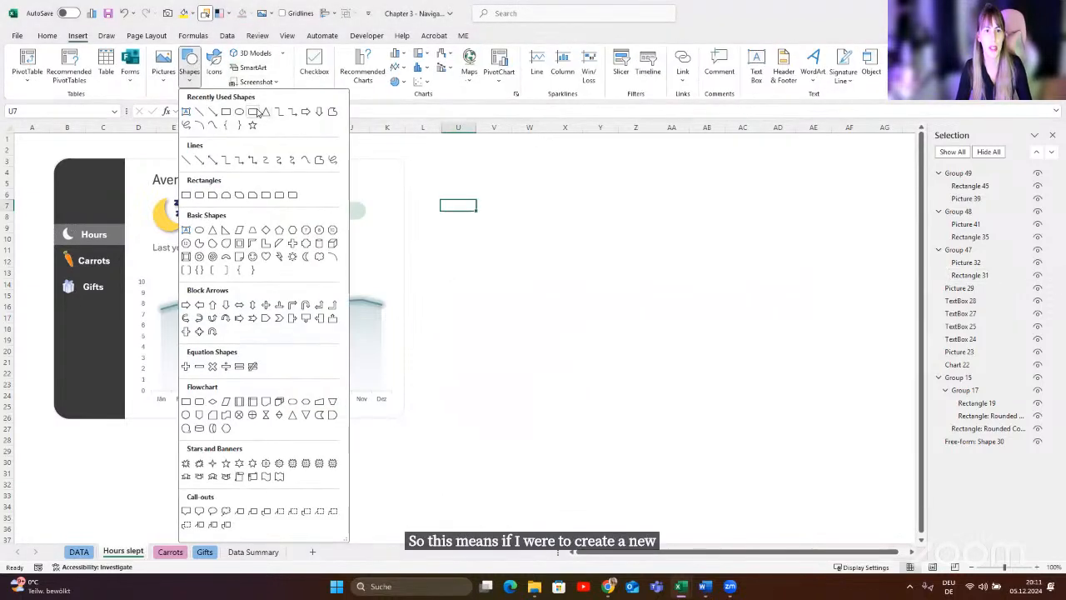
left_click(186, 193)
left_click_drag(464, 180, 624, 229)
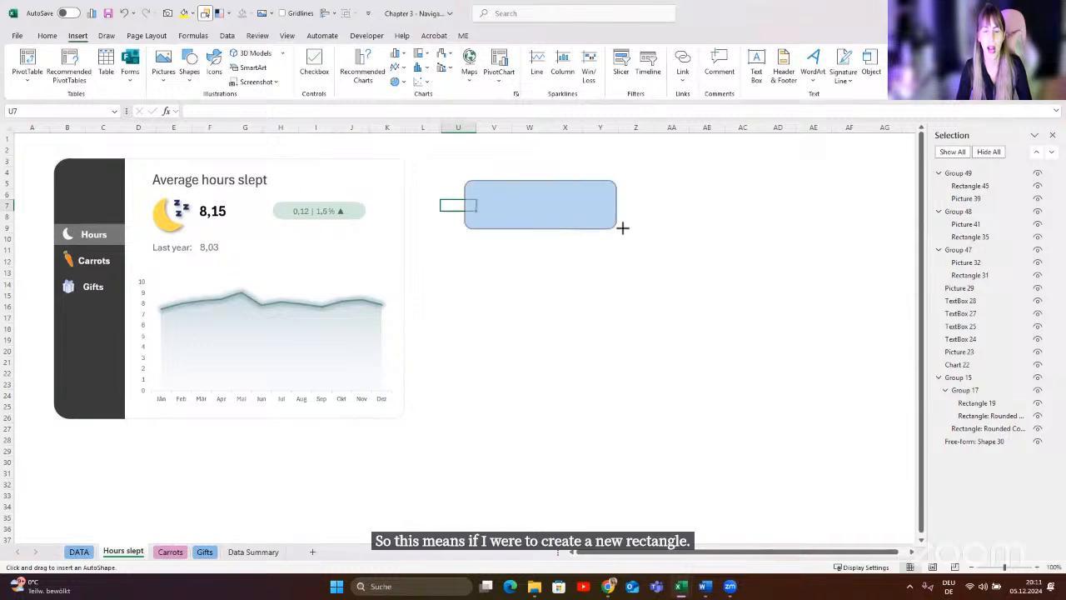
- Link the new rounded rectangle to cell A1 of the DATA sheet as a place in this document
right_click(520, 208)
left_click(563, 384)
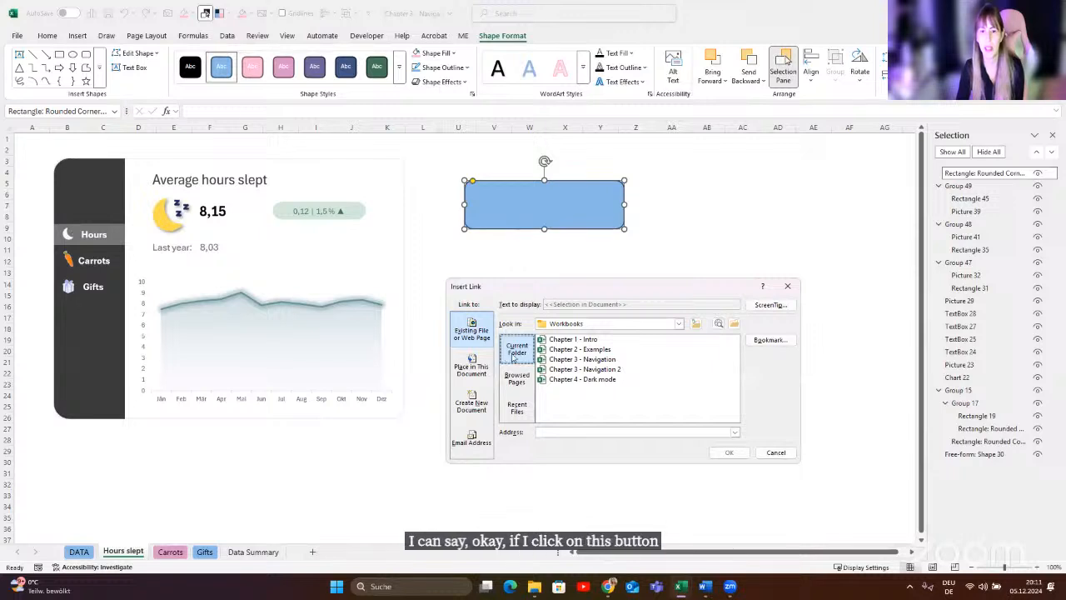
left_click(471, 366)
left_click(535, 383)
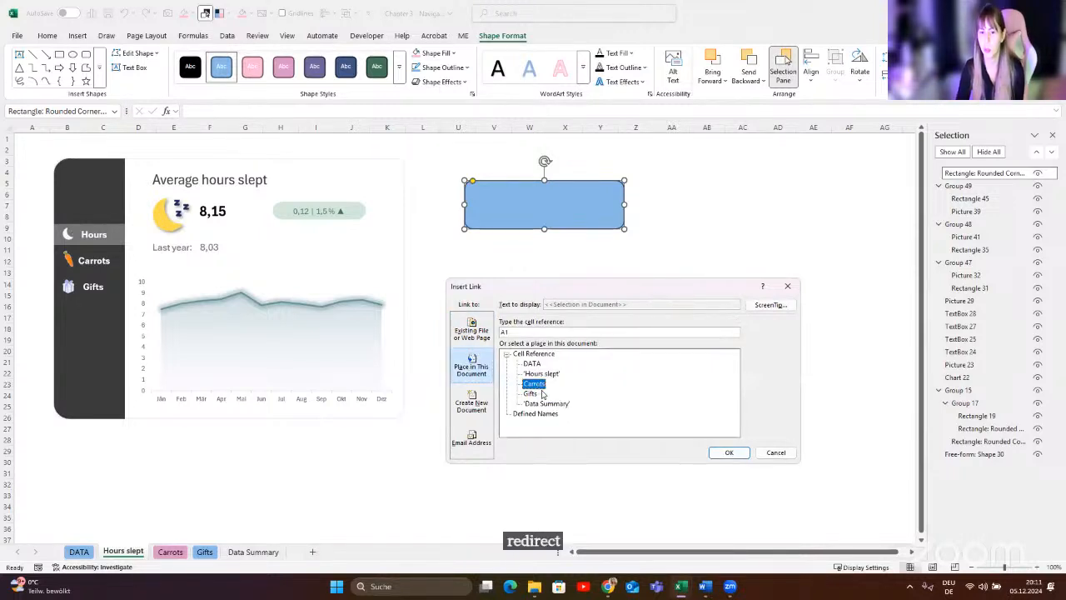
left_click(721, 453)
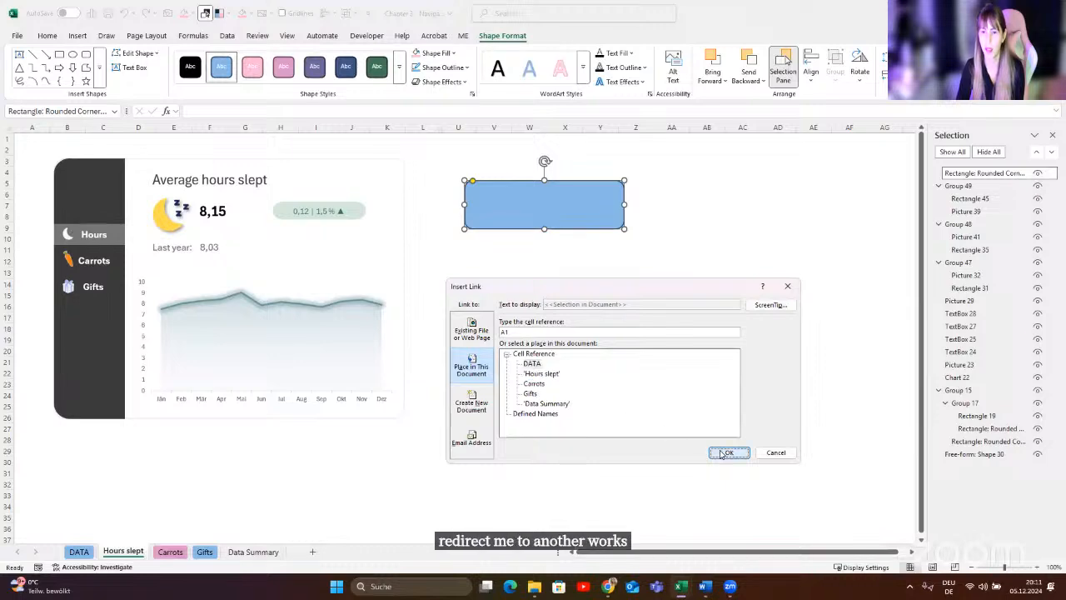
key("Escape")
- Test the rectangle's link to the DATA sheet twice, returning to the Hours slept sheet in between
left_click(561, 200)
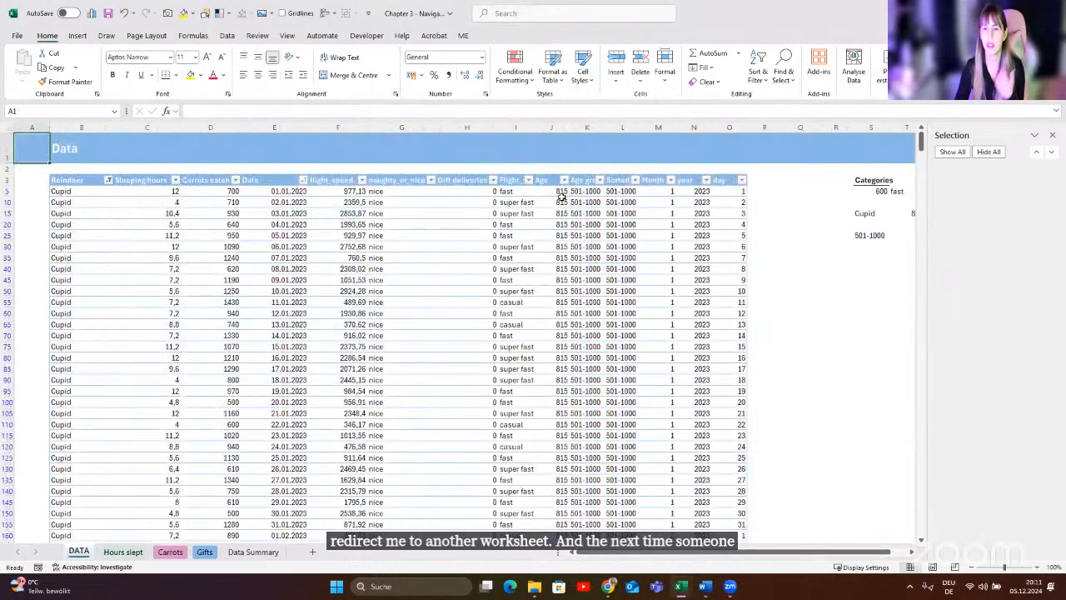
left_click(124, 551)
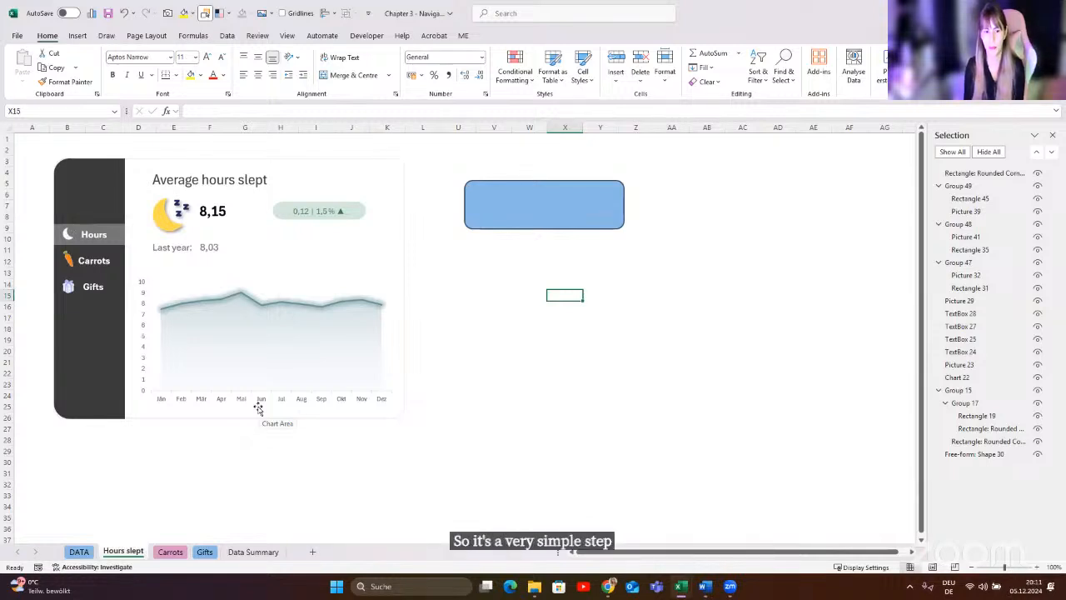
left_click(548, 214)
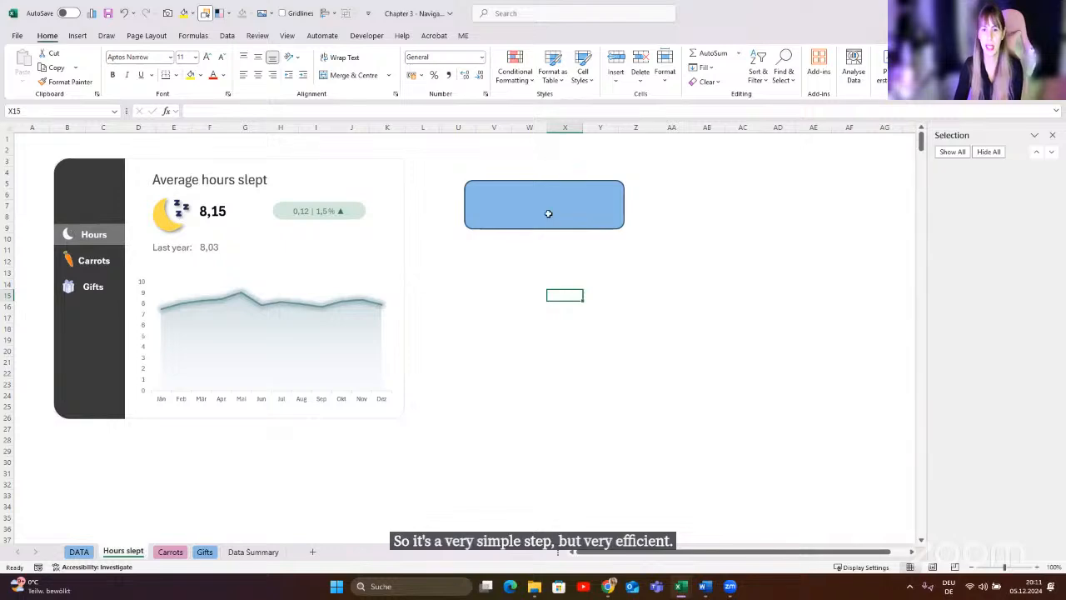
- Return to the Hours slept sheet and delete the linked blue rounded rectangle beside the card
left_click(134, 551)
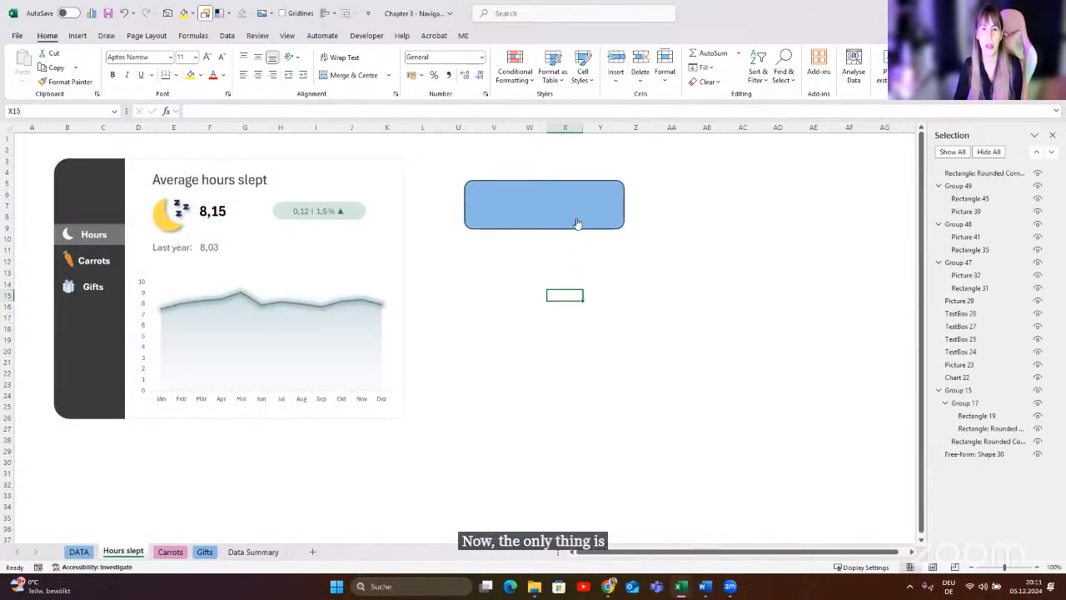
left_click(577, 223, "ctrl")
key("Delete")
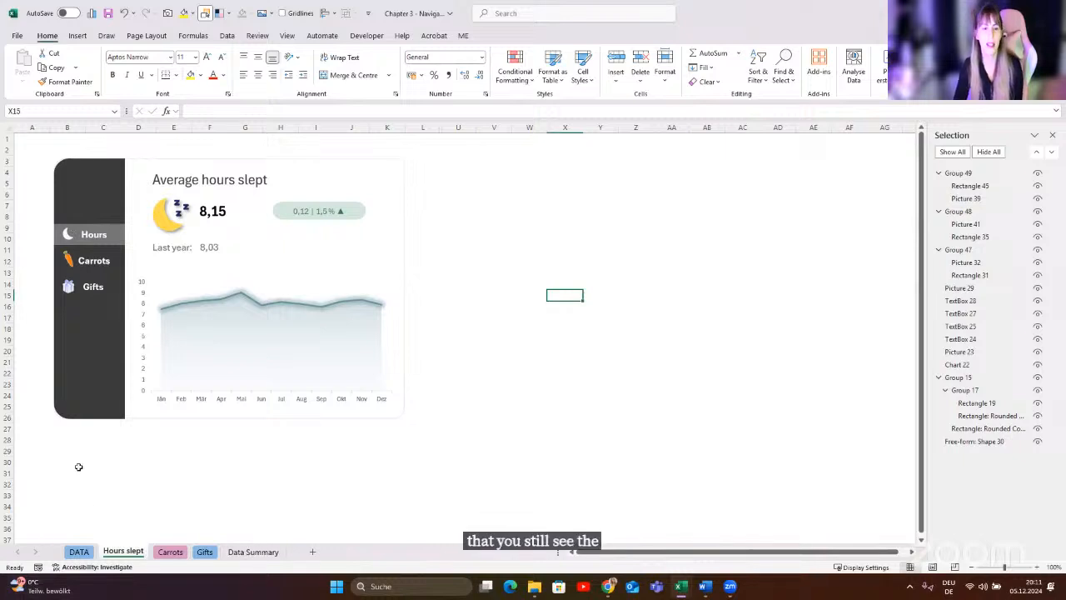
- Test the card's navigation buttons by visiting Carrots, Gifts, Hours and Carrots again
left_click(88, 260)
left_click(90, 285)
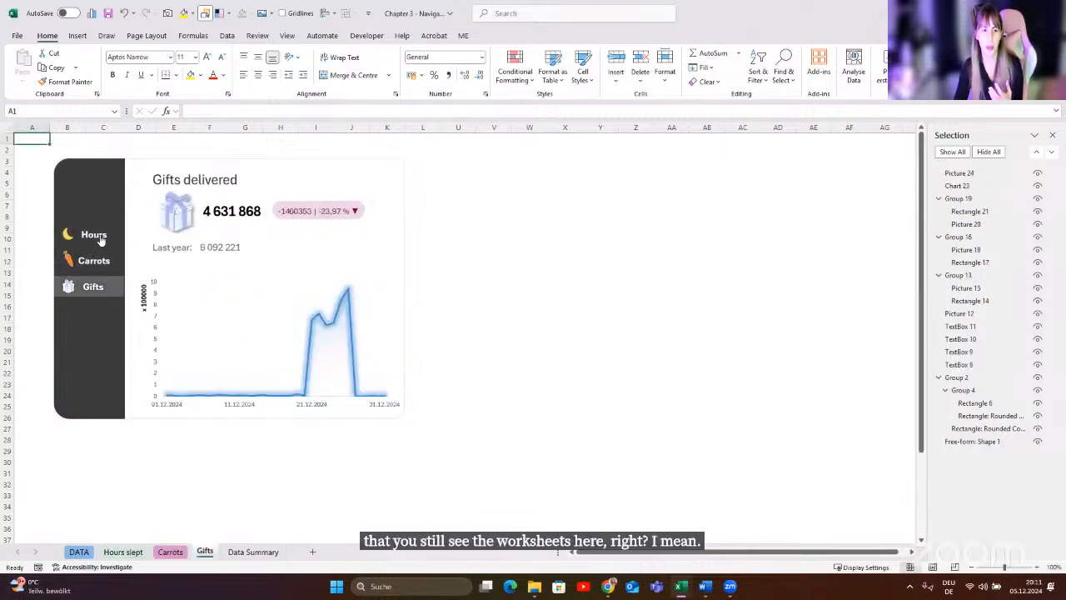
left_click(97, 236)
left_click(93, 259)
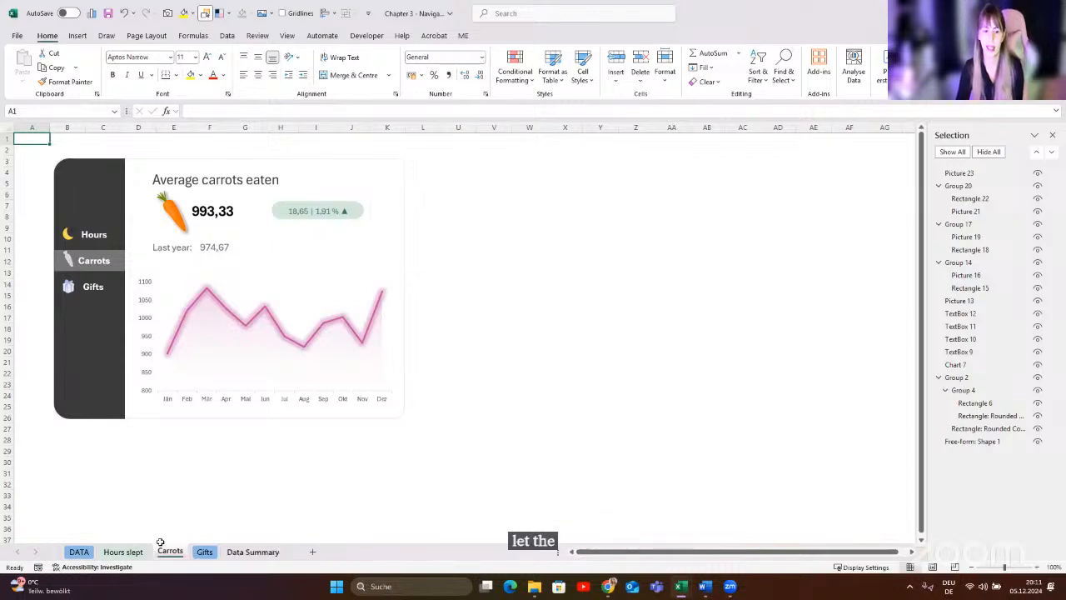
- Hide the Gifts sheet and return to the Carrots sheet
left_click(205, 552)
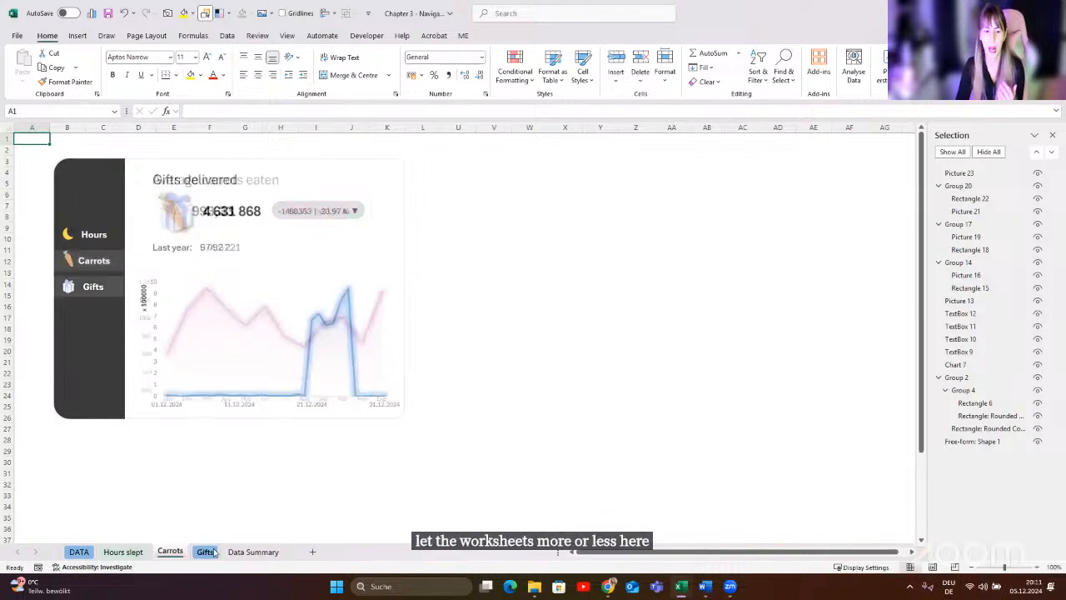
right_click(213, 553)
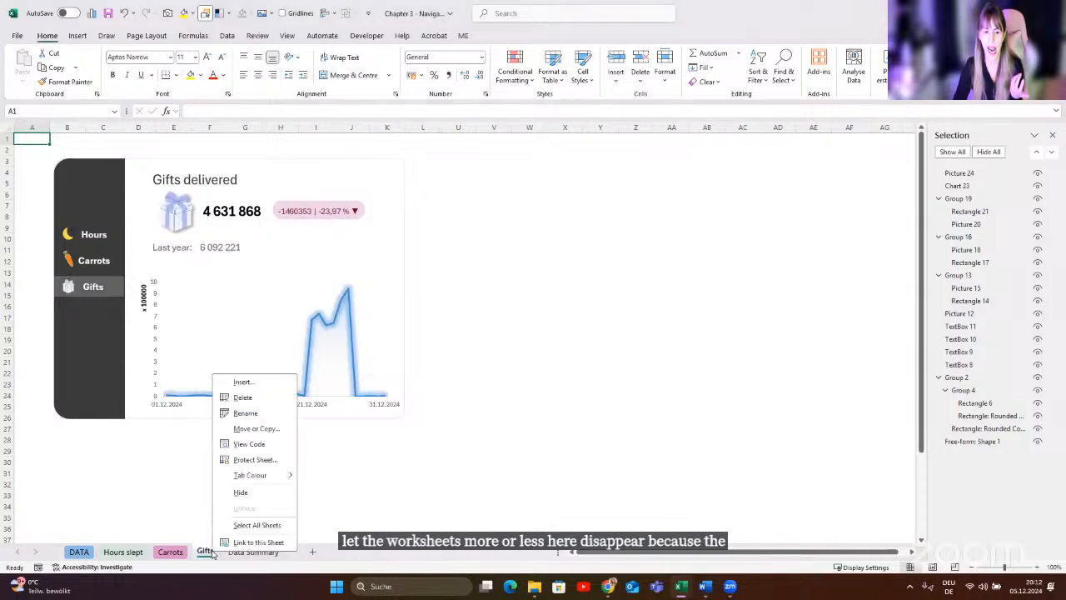
left_click(247, 496)
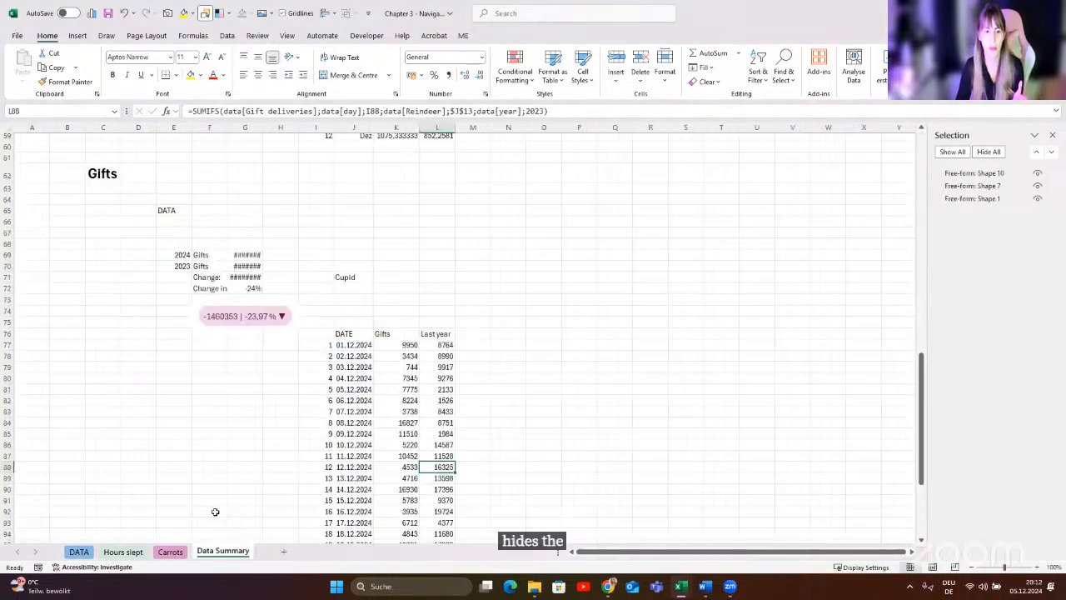
left_click(172, 553)
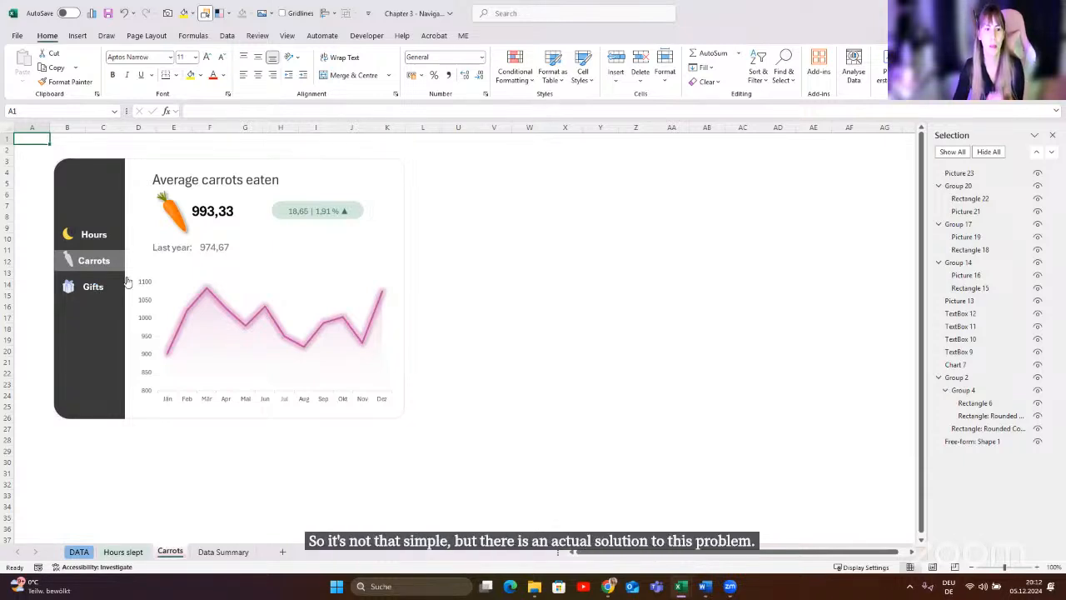
- Switch to File Explorer and open the Chapter 3 - Navigation 2 workbook from the Workbooks folder
mouse_move(540, 589)
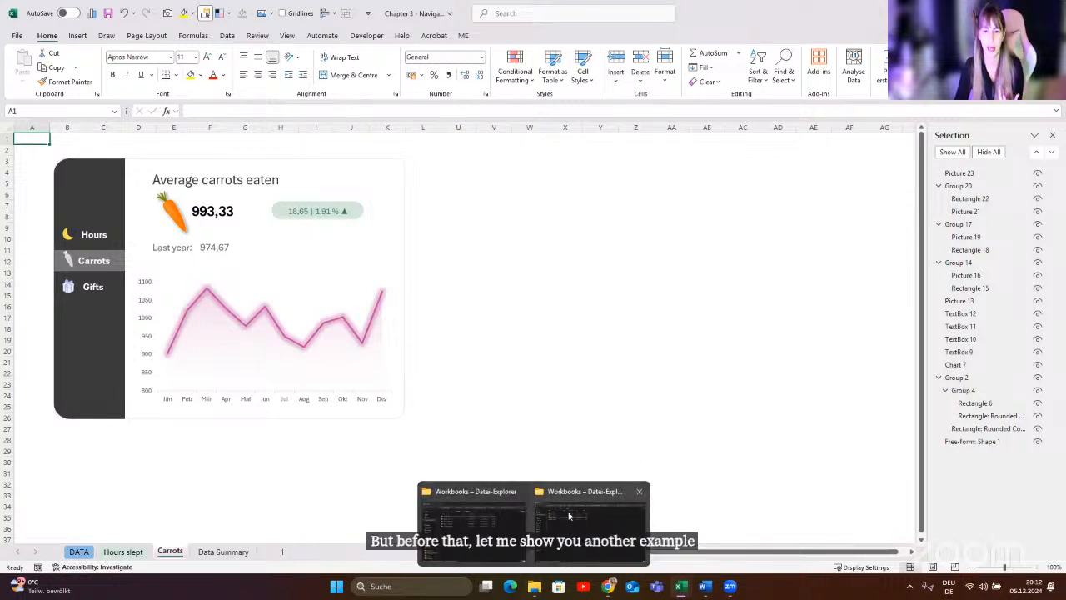
left_click(533, 514)
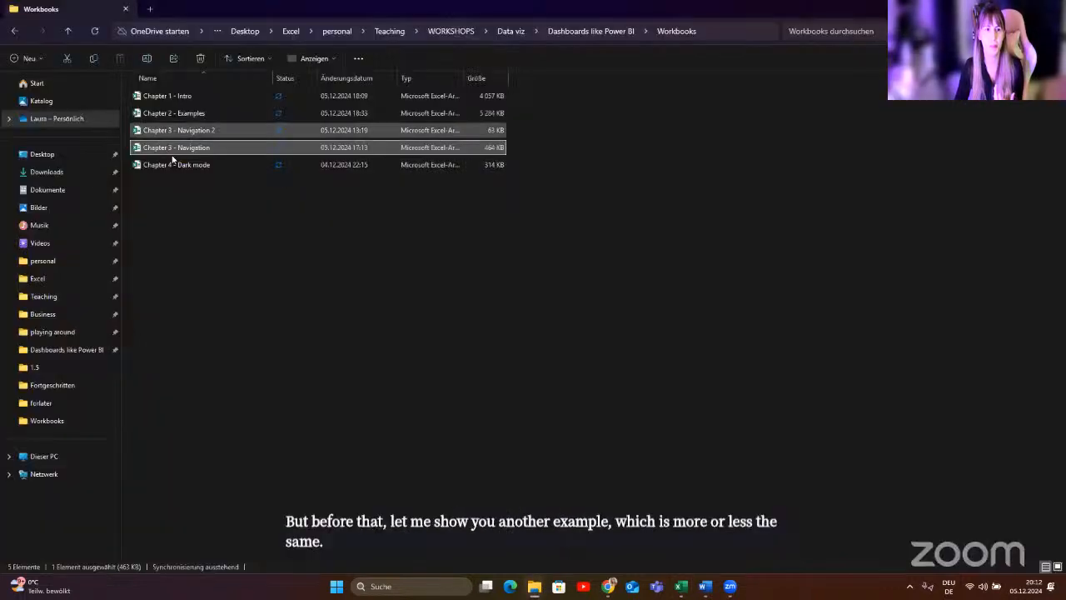
left_click(206, 132)
double_click(204, 128)
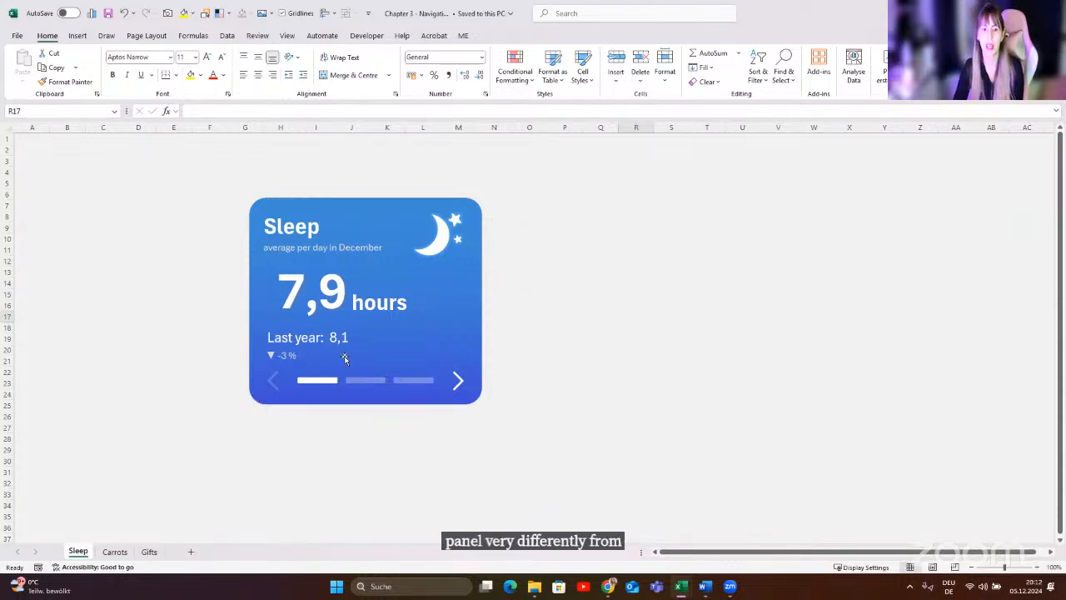
- Test the card navigation, using the forward arrow to reach Carrots and Gifts and the indicator bars to return to Carrots and Sleep
left_click(459, 385)
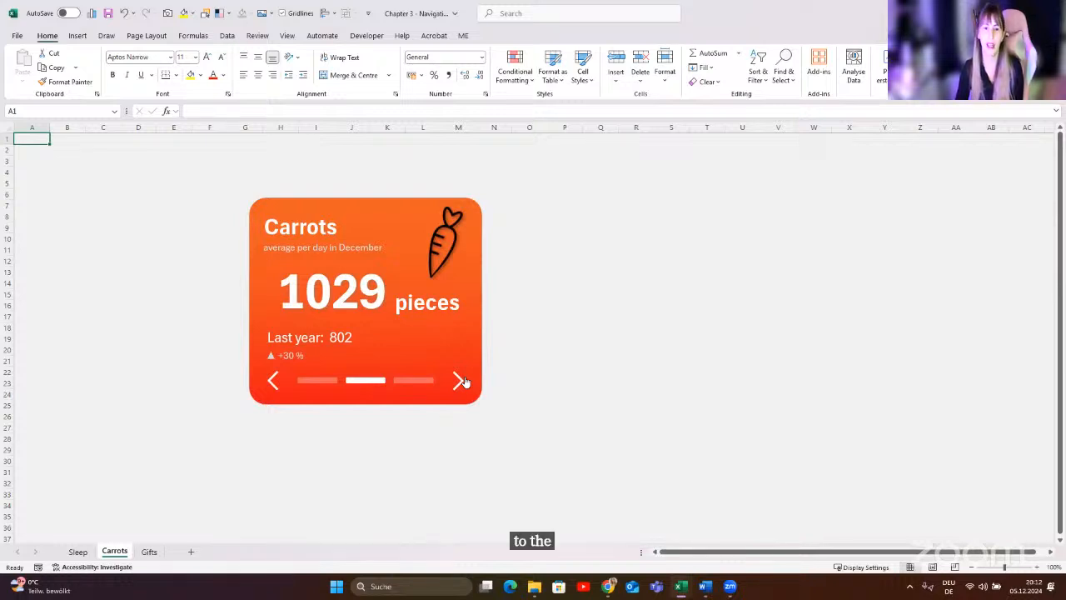
left_click(460, 380)
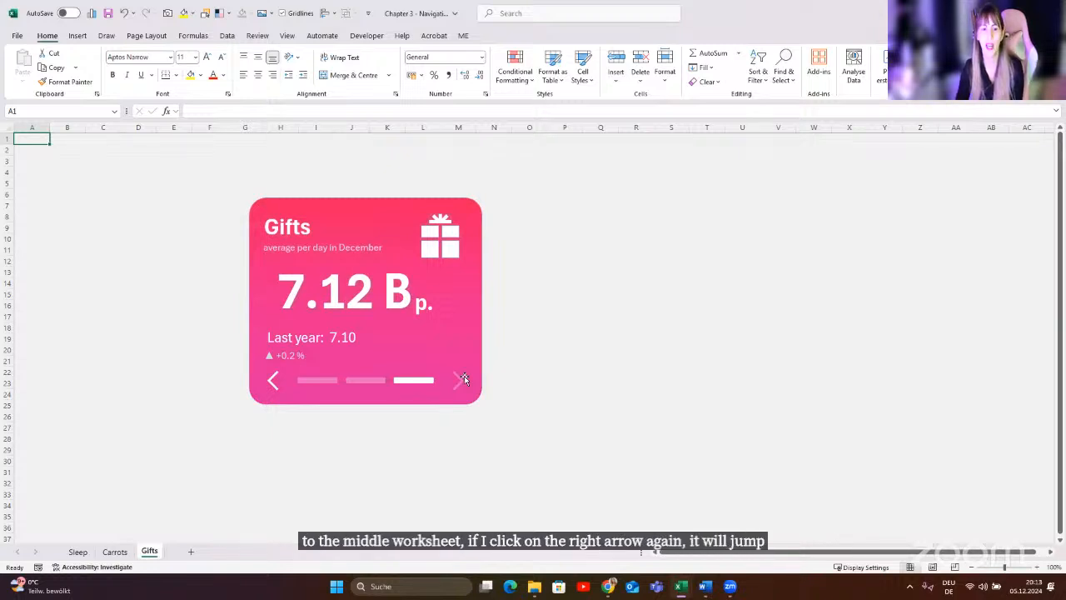
left_click(375, 380)
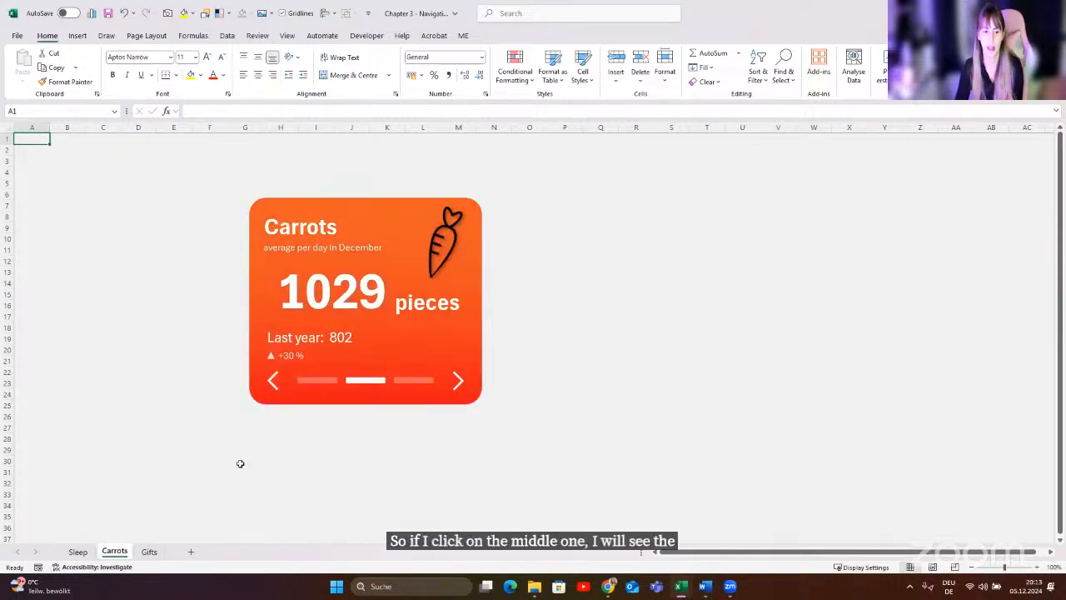
left_click(318, 381)
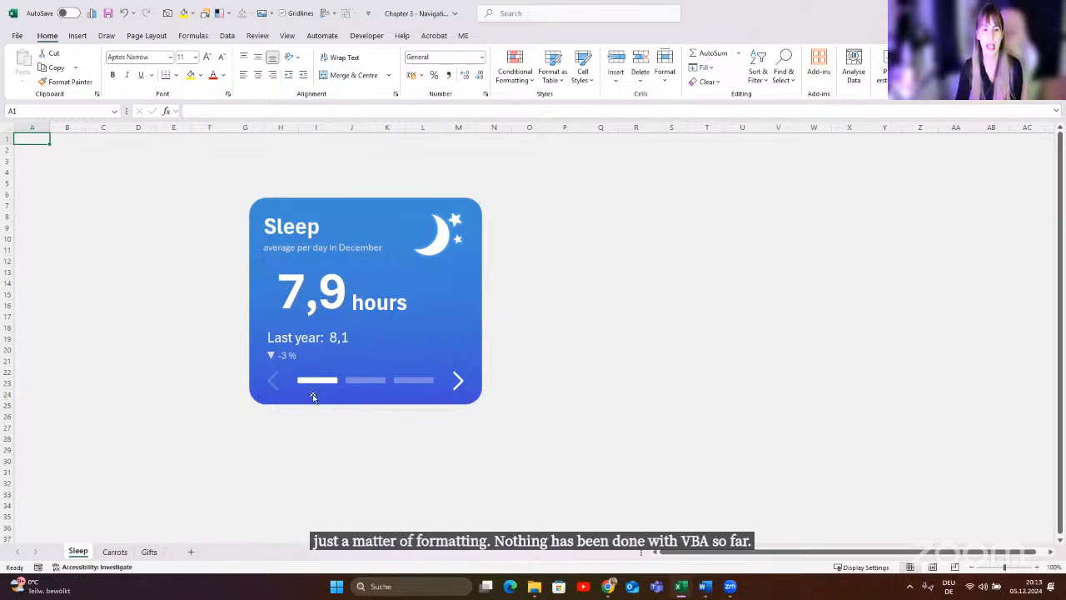
- Examine the active indicator bar on the Sleep card and the corresponding bars on the Carrots card
left_click(350, 369)
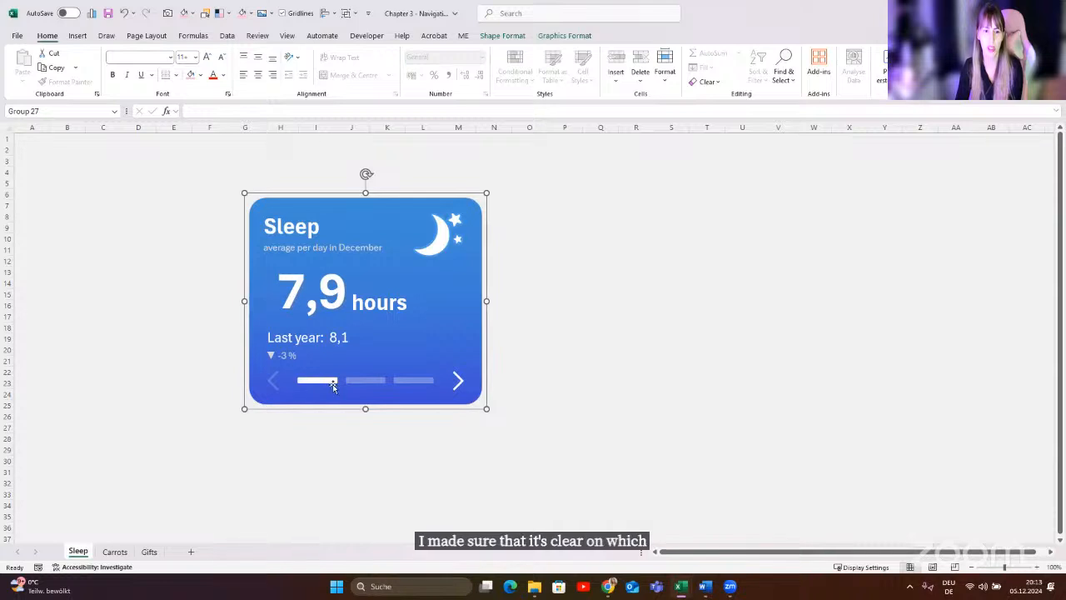
left_click(317, 380)
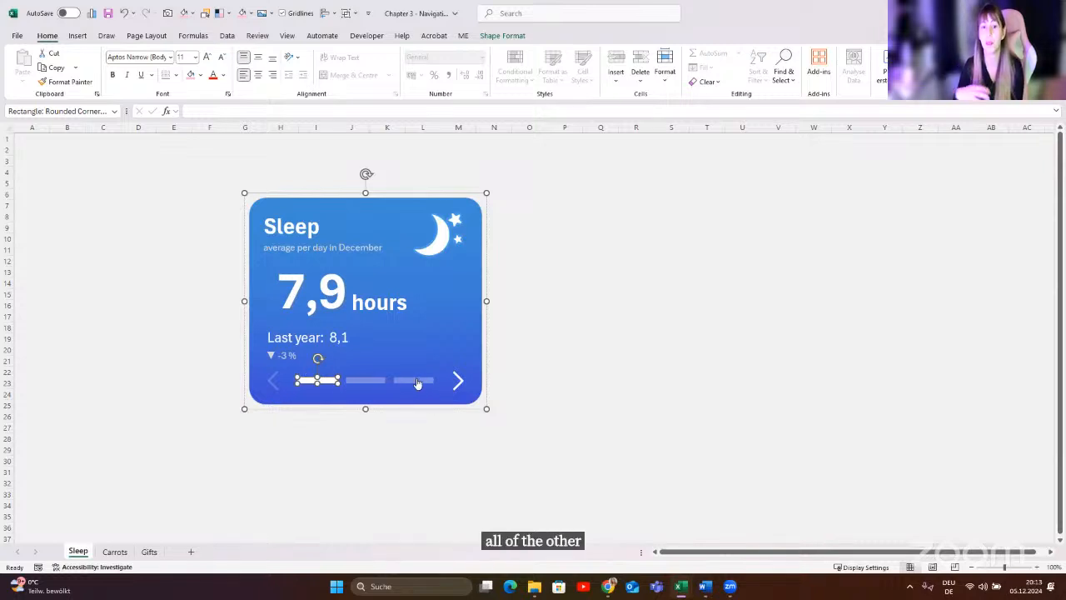
left_click(360, 382)
left_click(394, 381)
right_click(394, 381)
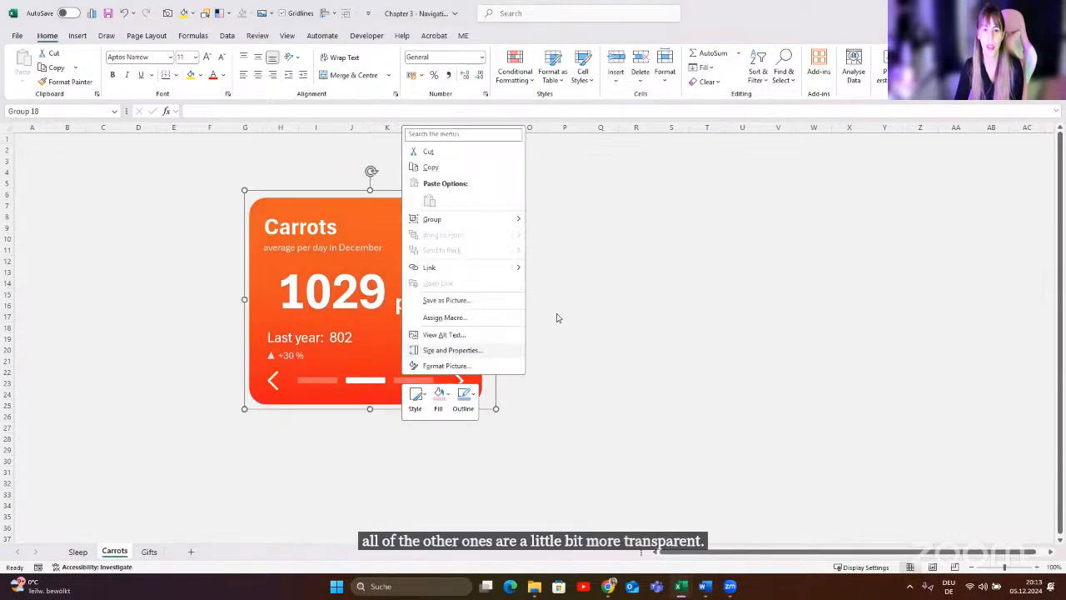
key("Escape")
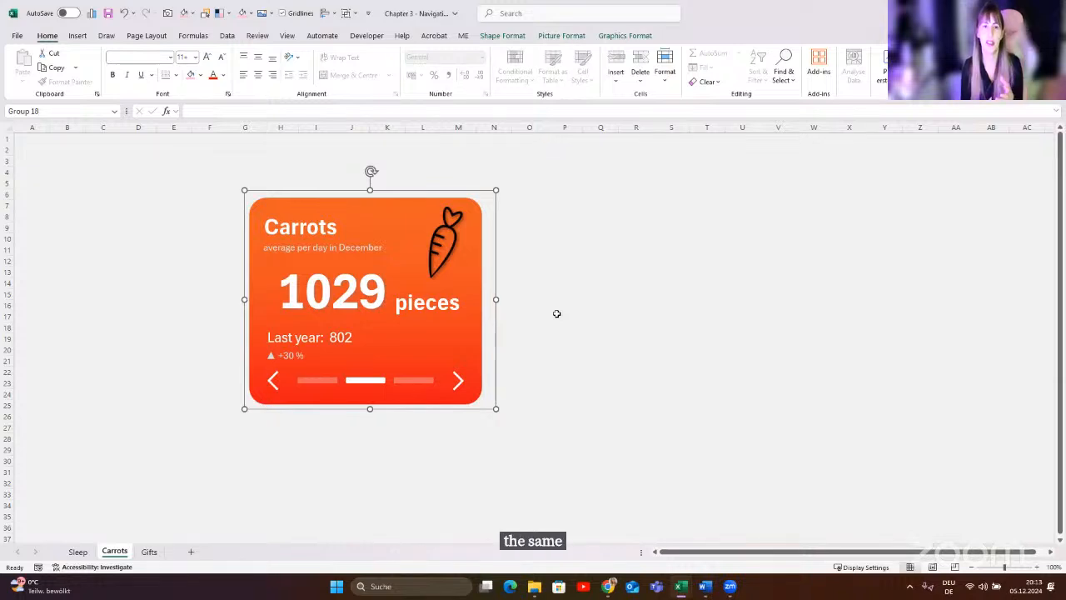
- Inspect the in-document link destinations Gifts, Carrots and Sleep for the Carrots card's "pieces" text box without assigning a link
left_click(448, 310)
right_click(450, 313)
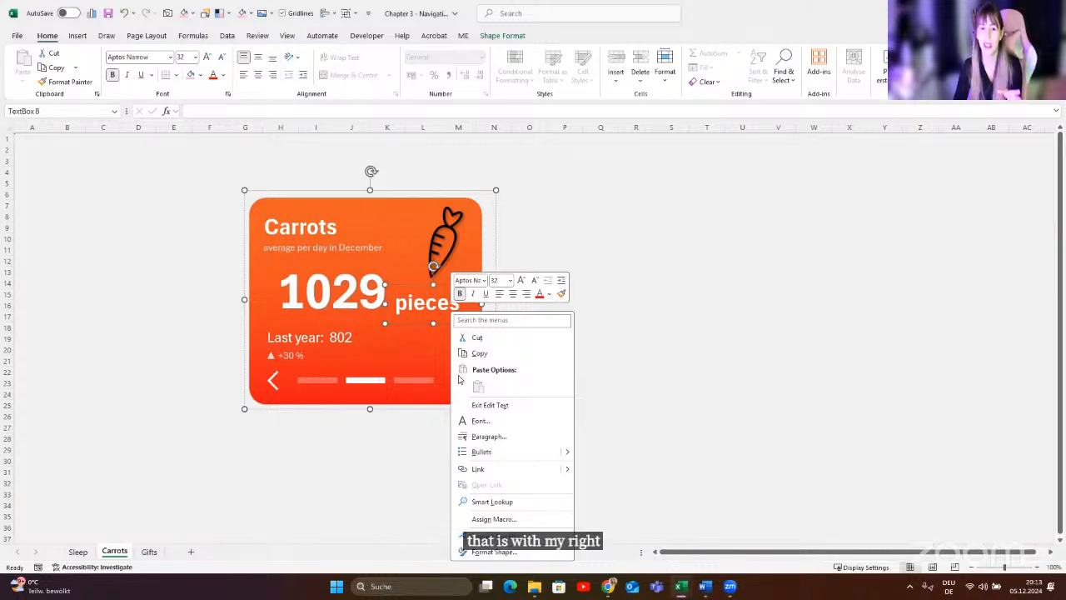
left_click(505, 470)
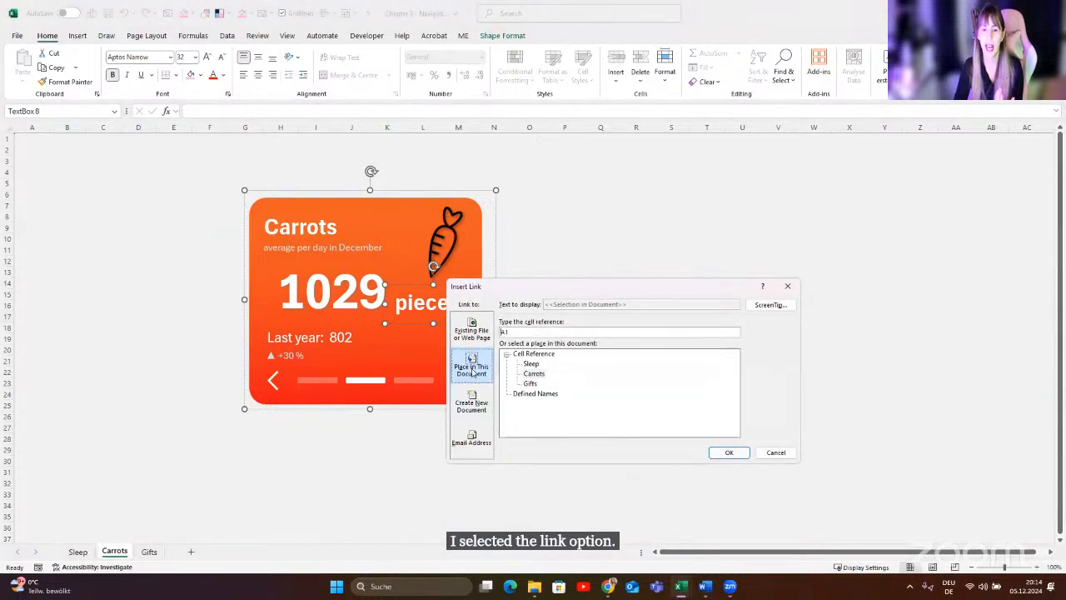
left_click(530, 384)
left_click(531, 374)
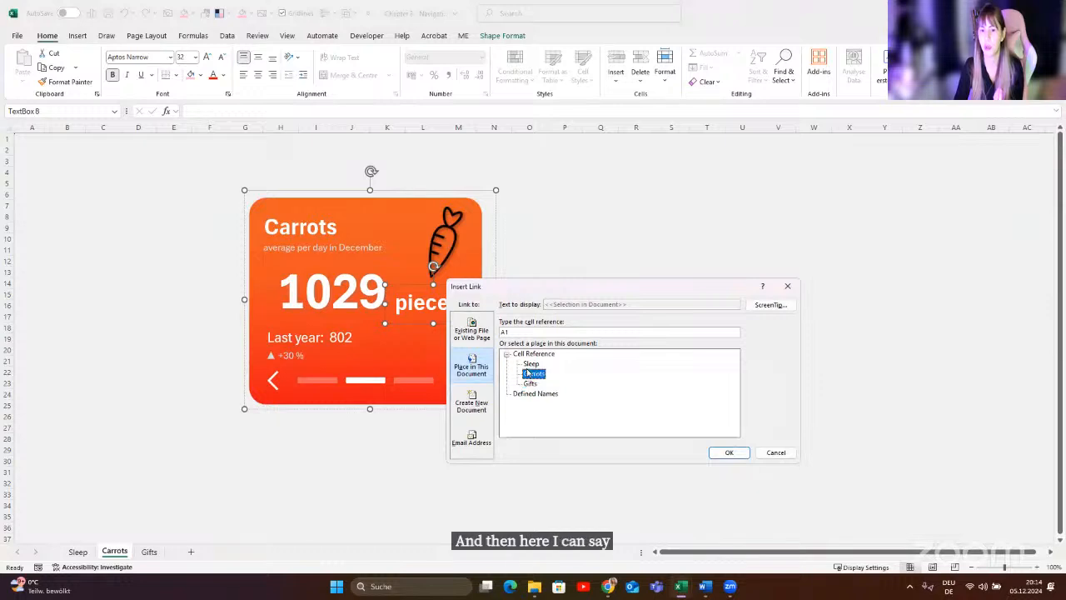
left_click(531, 364)
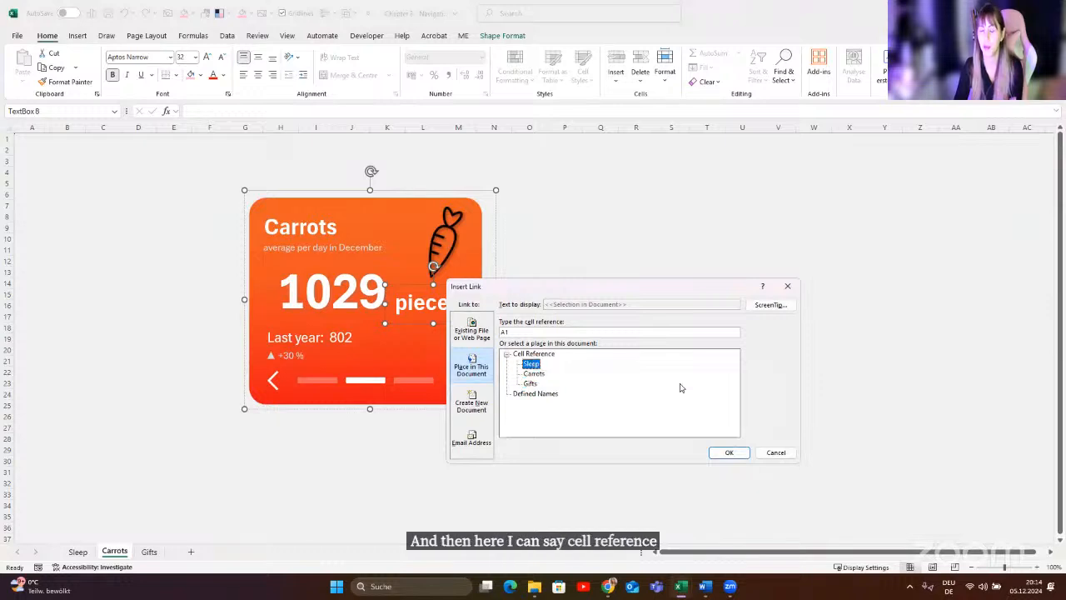
left_click(781, 453)
left_click(589, 334)
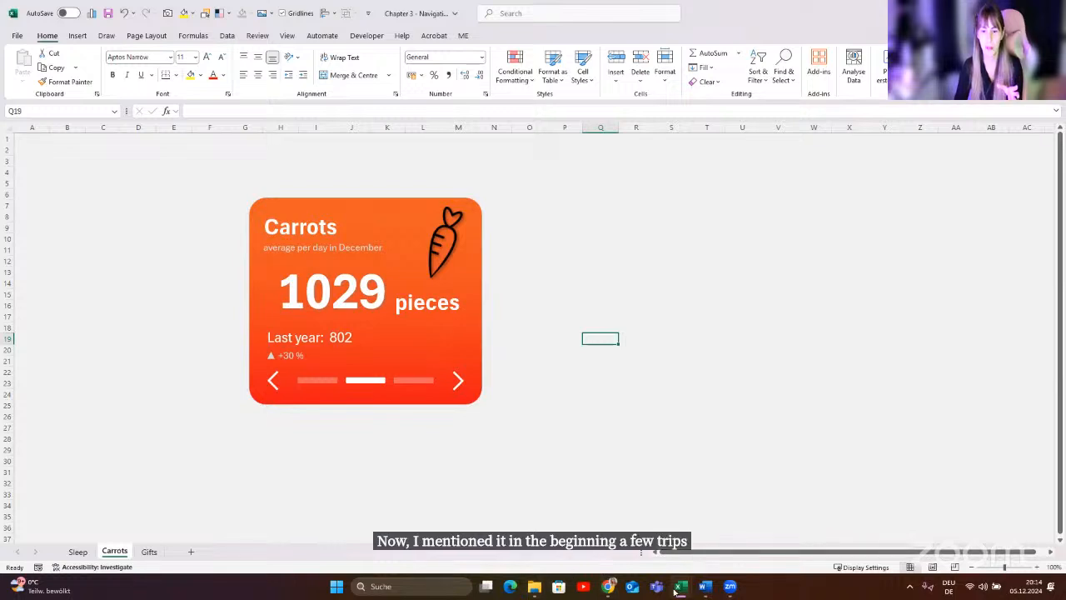
mouse_move(675, 592)
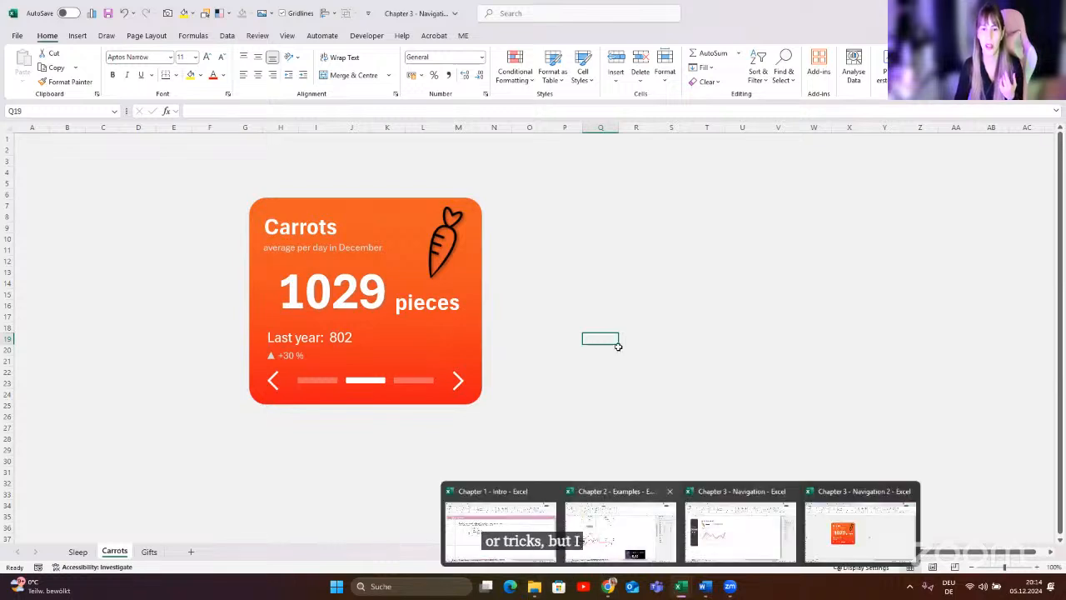
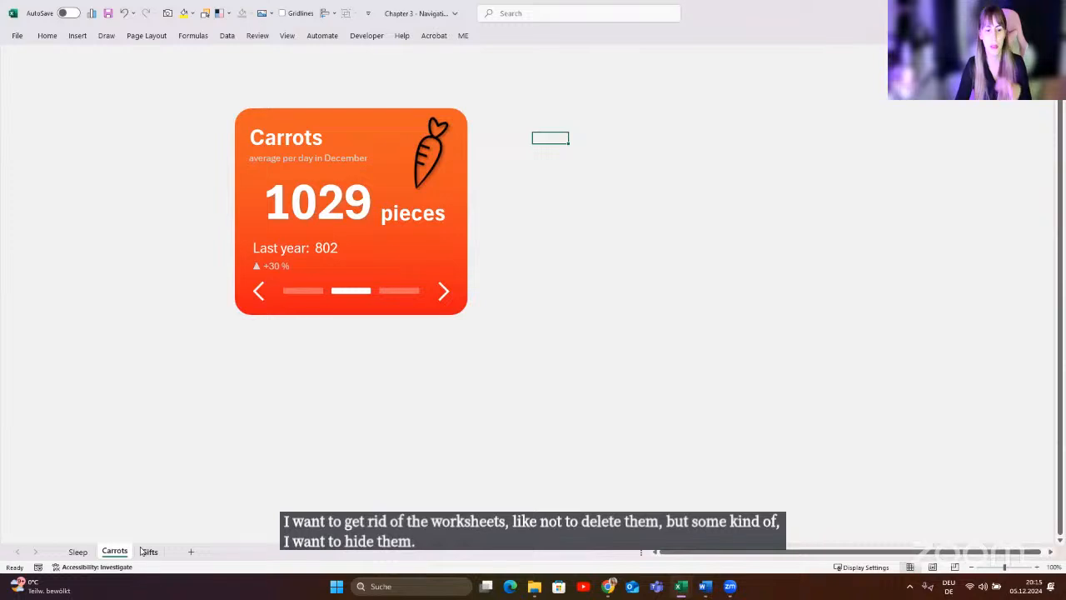
- Go to the Gifts sheet and view its sheet commands, including Hide, without applying any
left_click(147, 552)
right_click(147, 551)
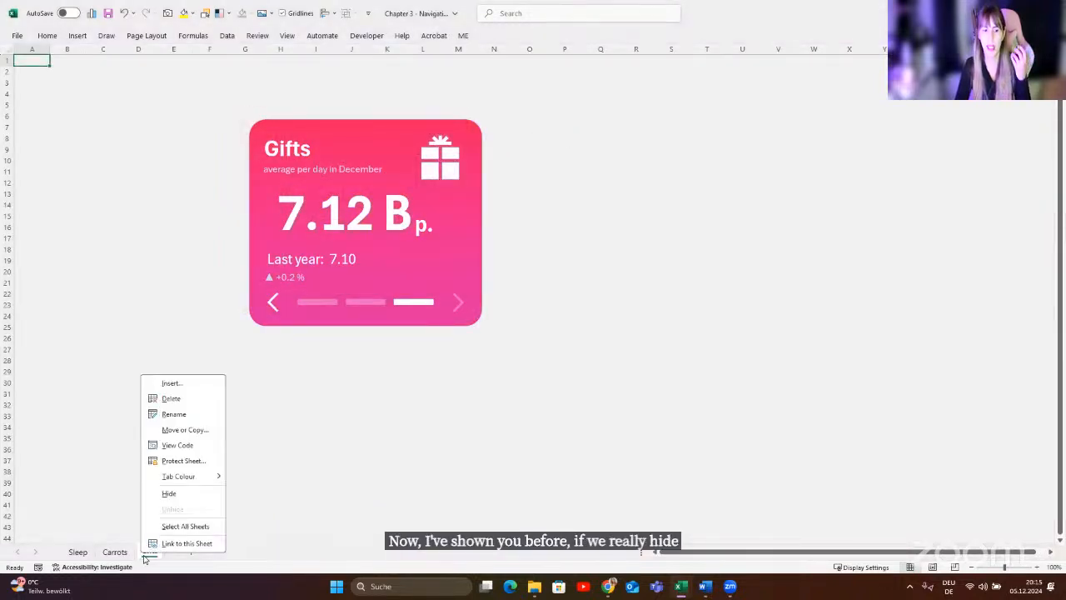
left_click(297, 475)
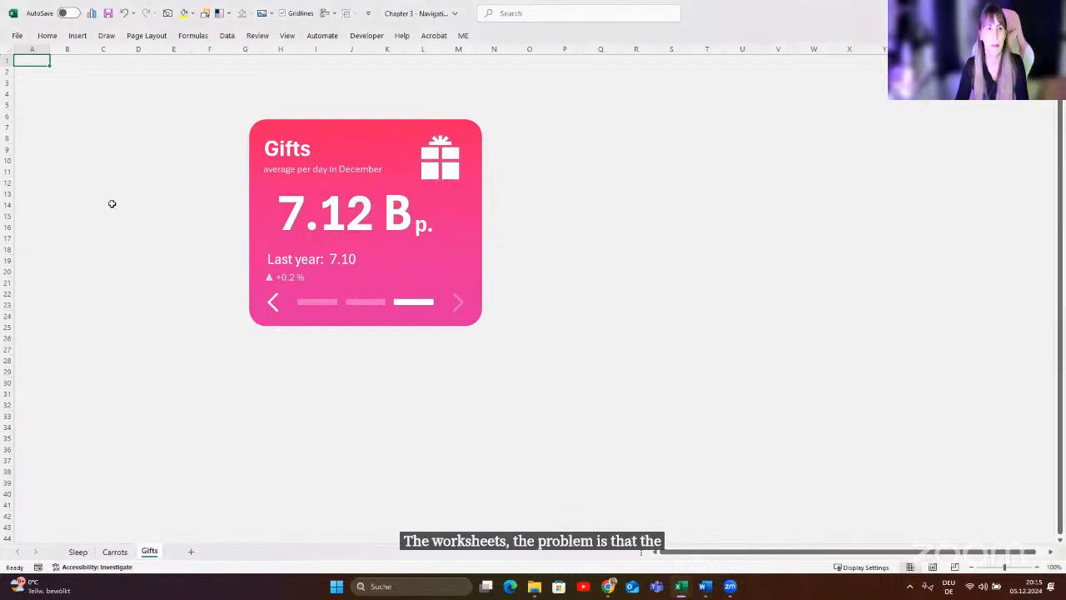
- Turn off Show sheet tabs in the advanced display options for the Chapter 3 - Navigation 2 workbook and apply the change
left_click(17, 35)
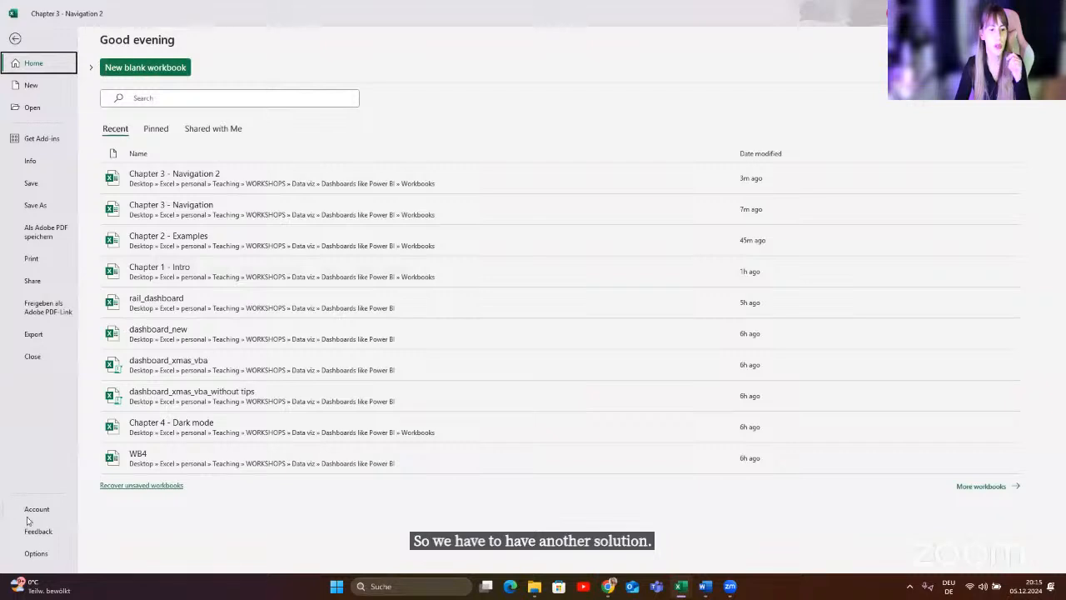
left_click(35, 555)
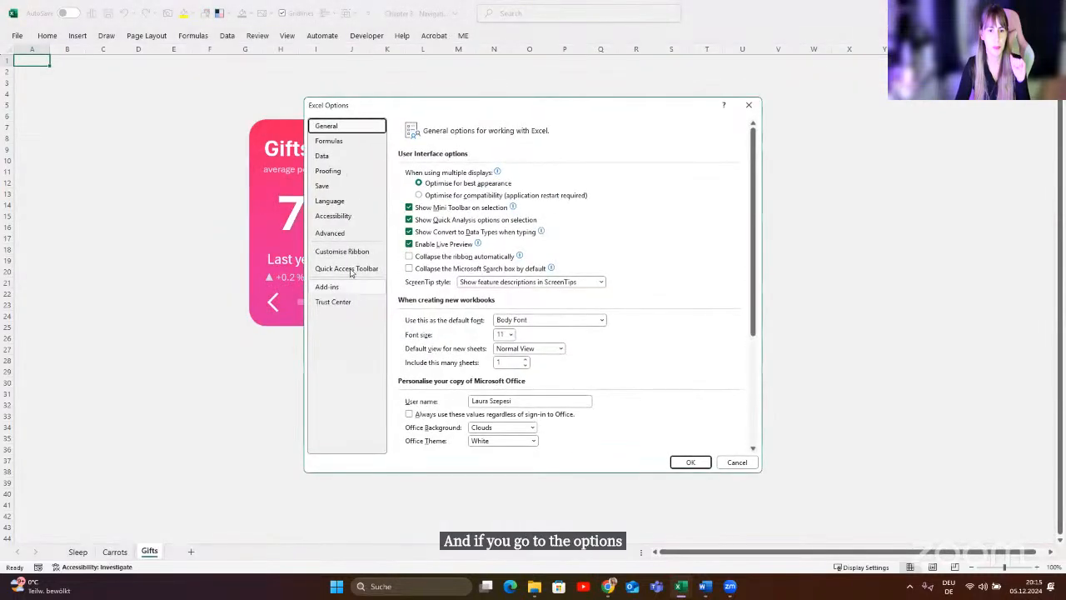
left_click(349, 238)
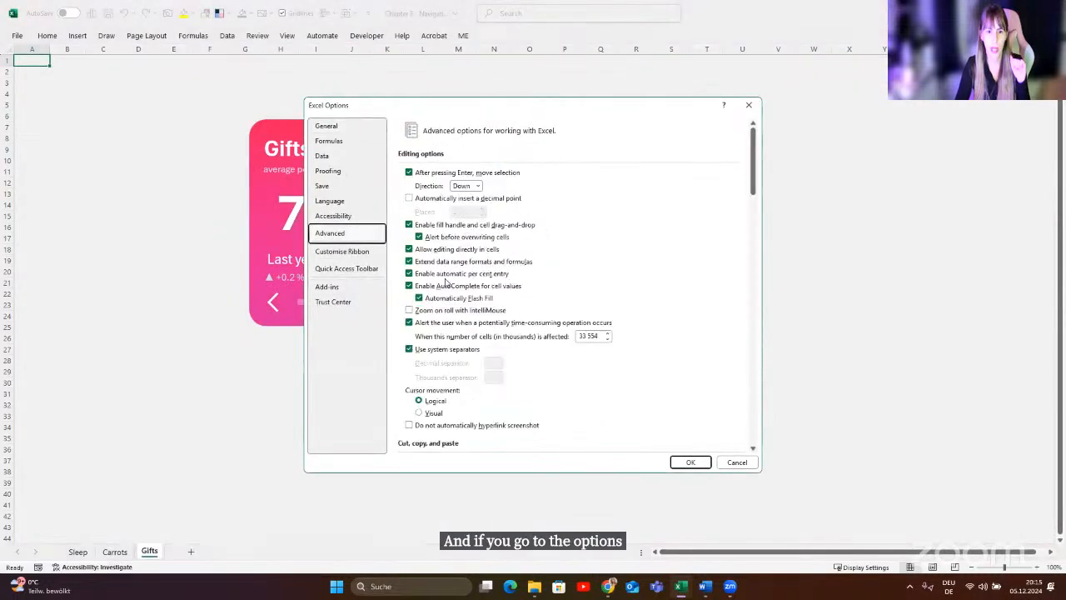
scroll(445, 283, "down", 12)
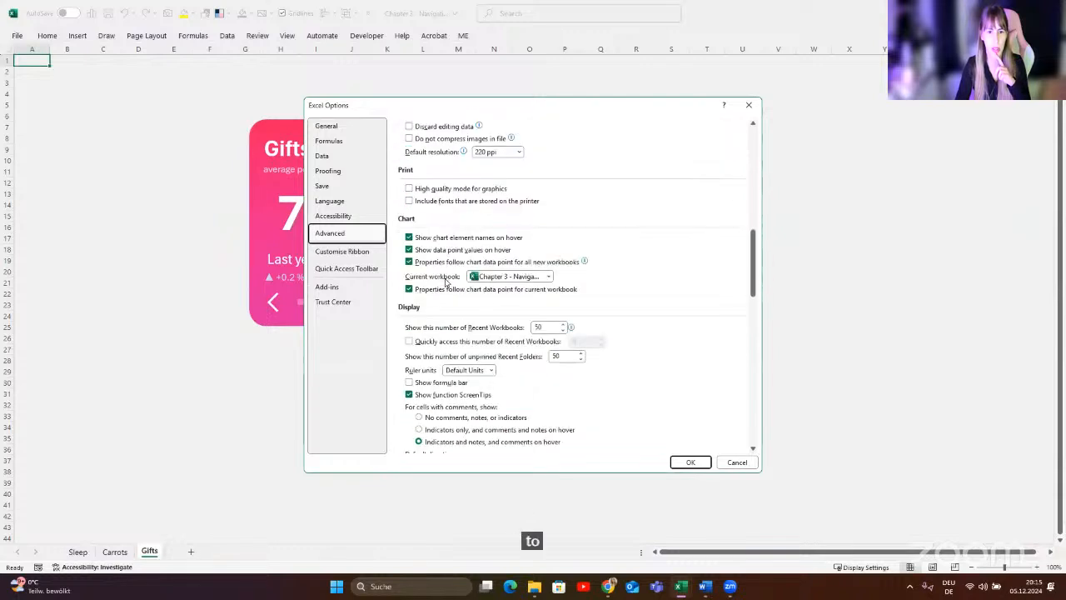
scroll(446, 283, "up", 1)
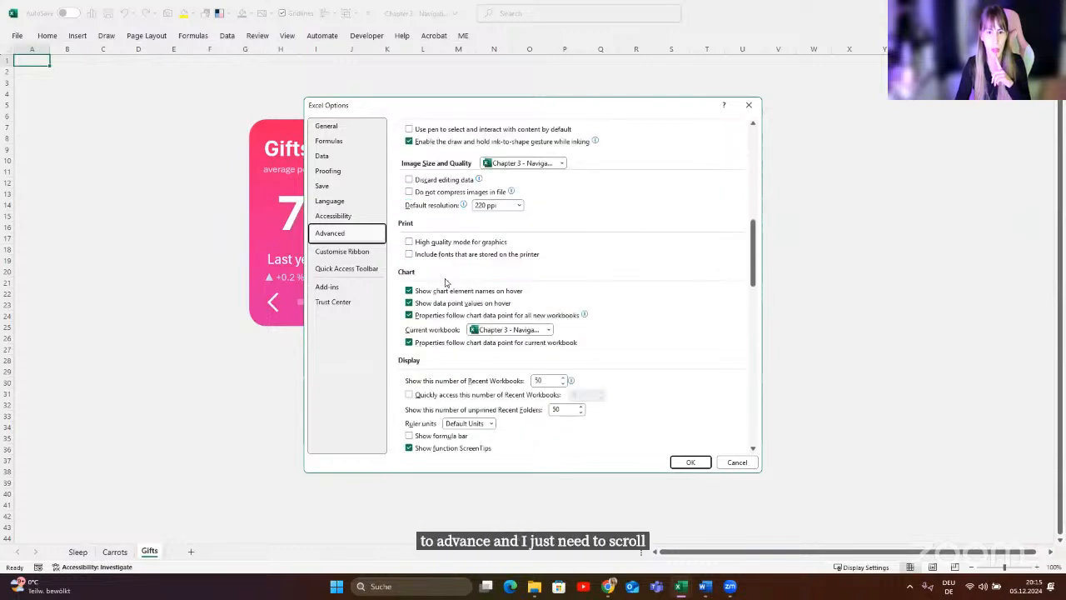
scroll(446, 283, "down", 1)
scroll(441, 354, "down", 2)
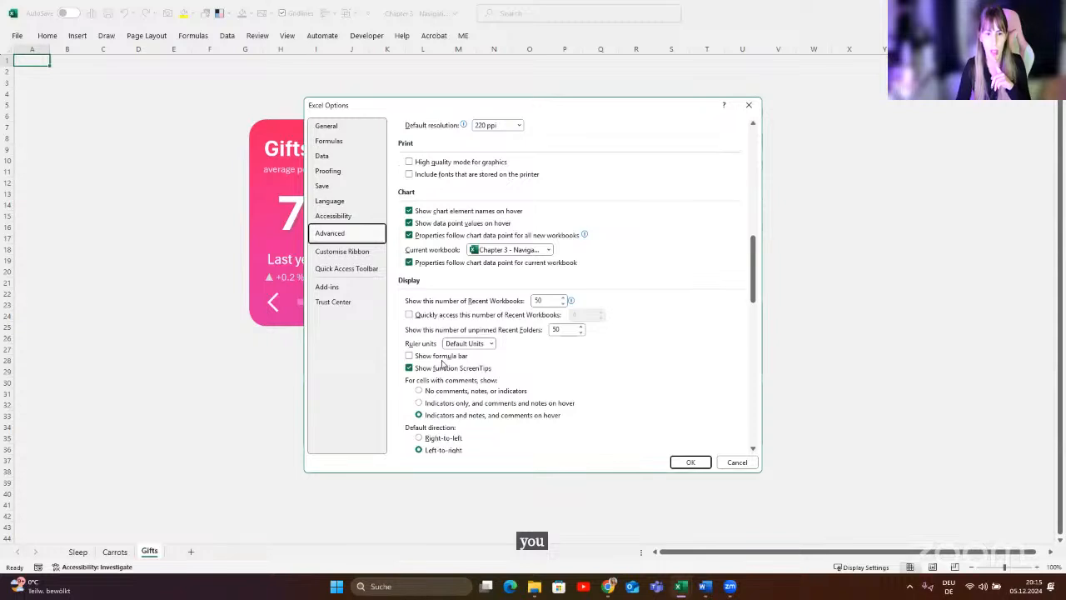
scroll(446, 371, "up", 1)
scroll(445, 372, "up", 5)
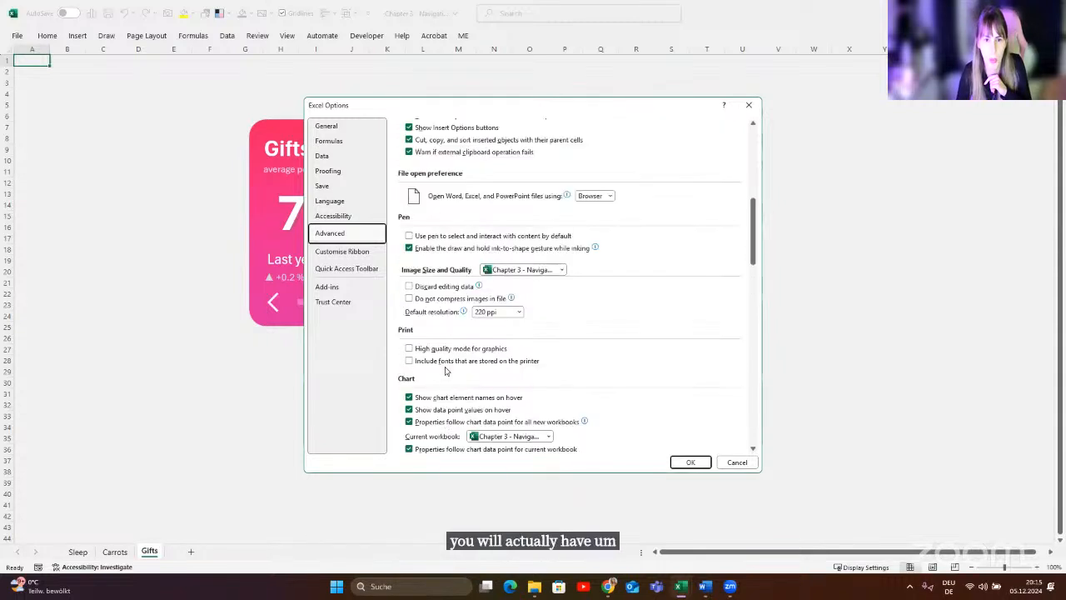
scroll(445, 371, "up", 2)
scroll(446, 372, "up", 3)
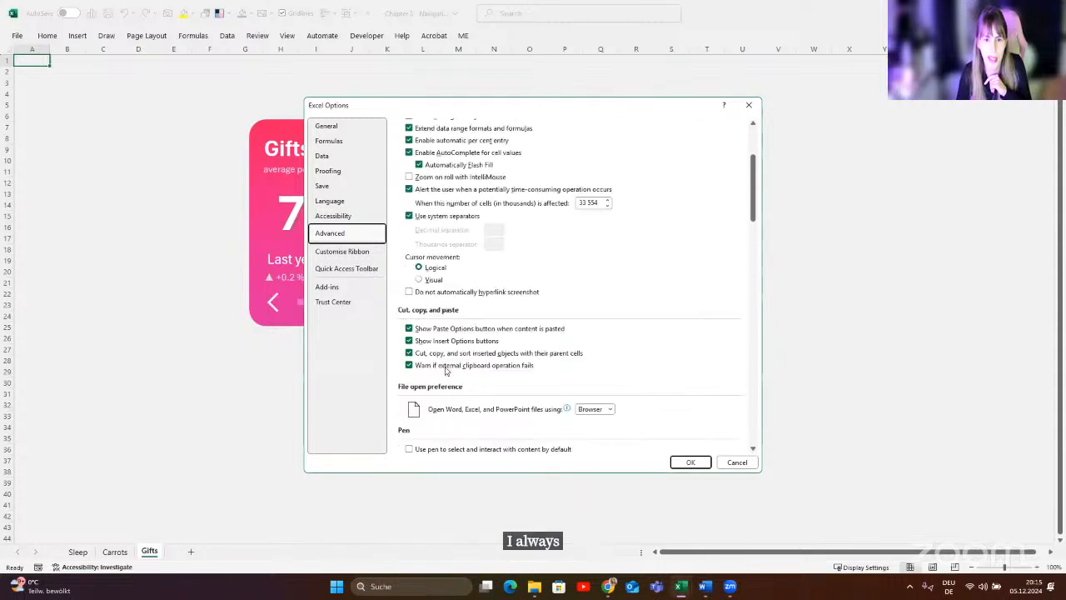
scroll(446, 371, "up", 2)
scroll(446, 371, "down", 7)
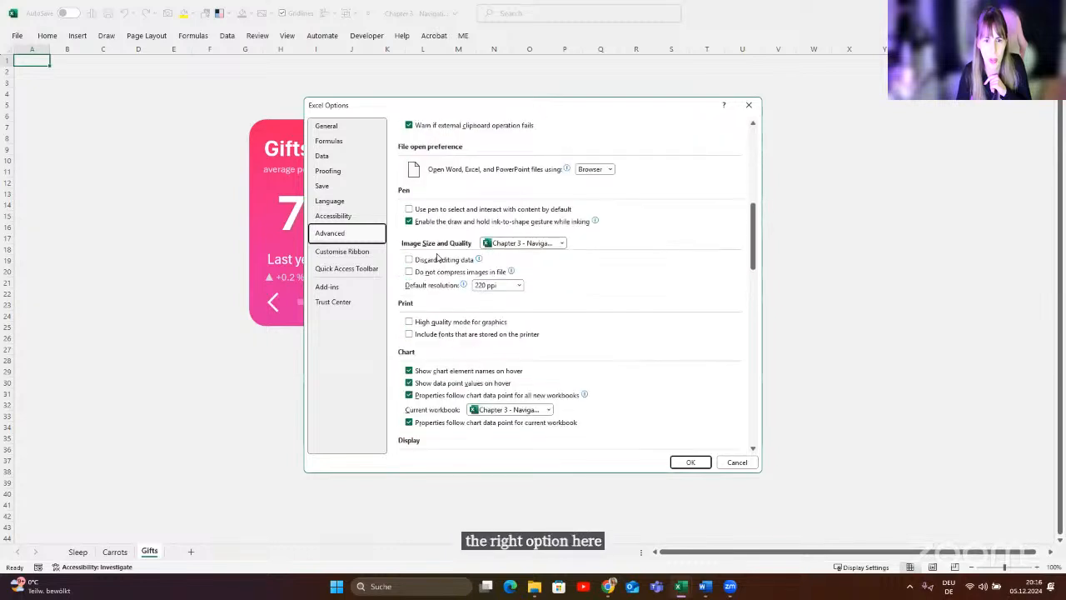
scroll(443, 355, "down", 4)
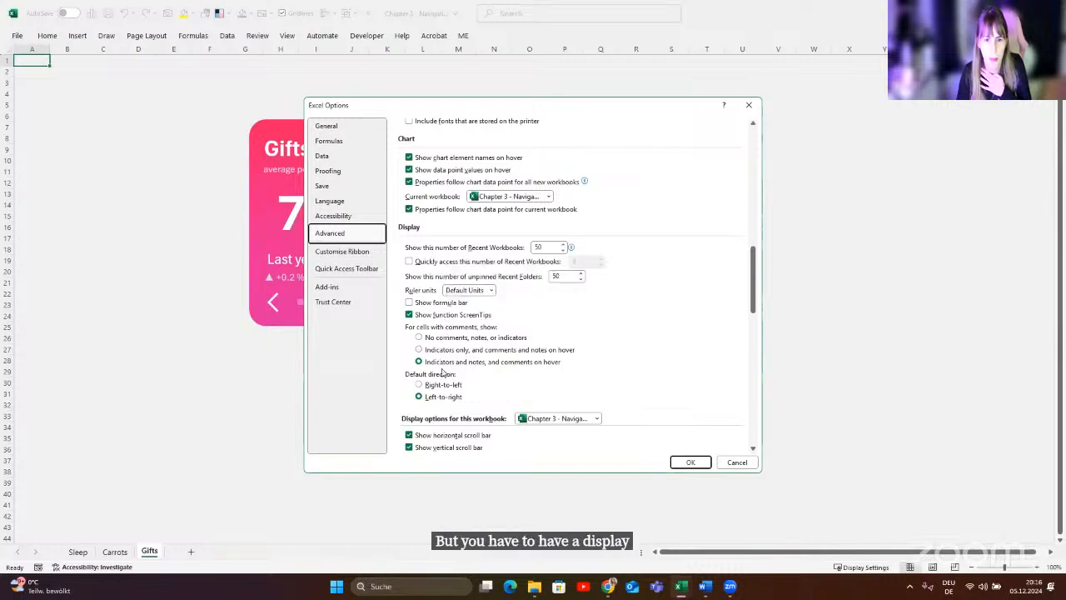
scroll(448, 398, "down", 2)
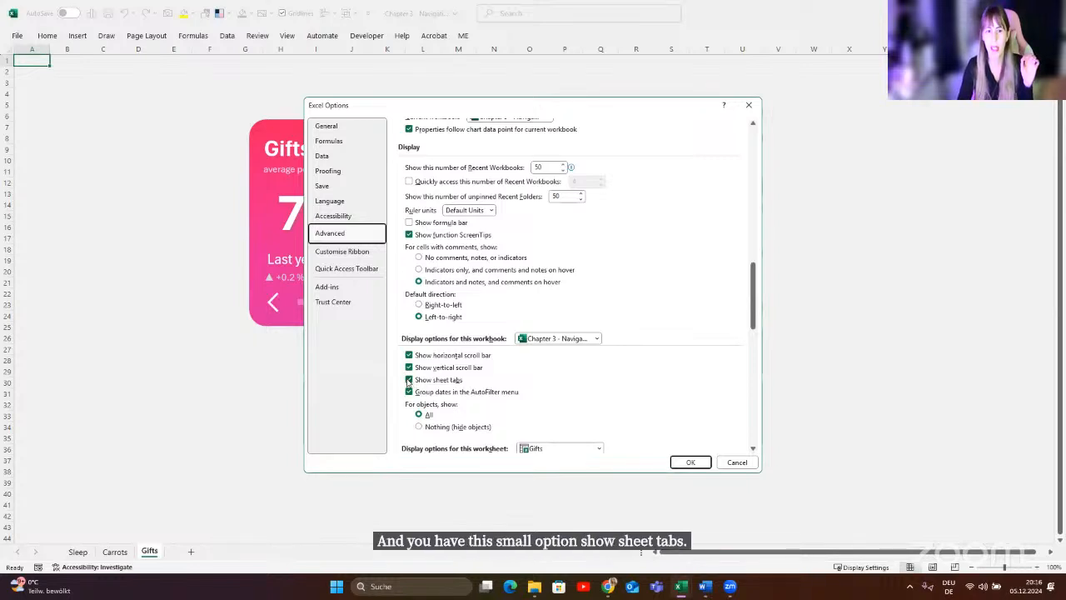
left_click(408, 380)
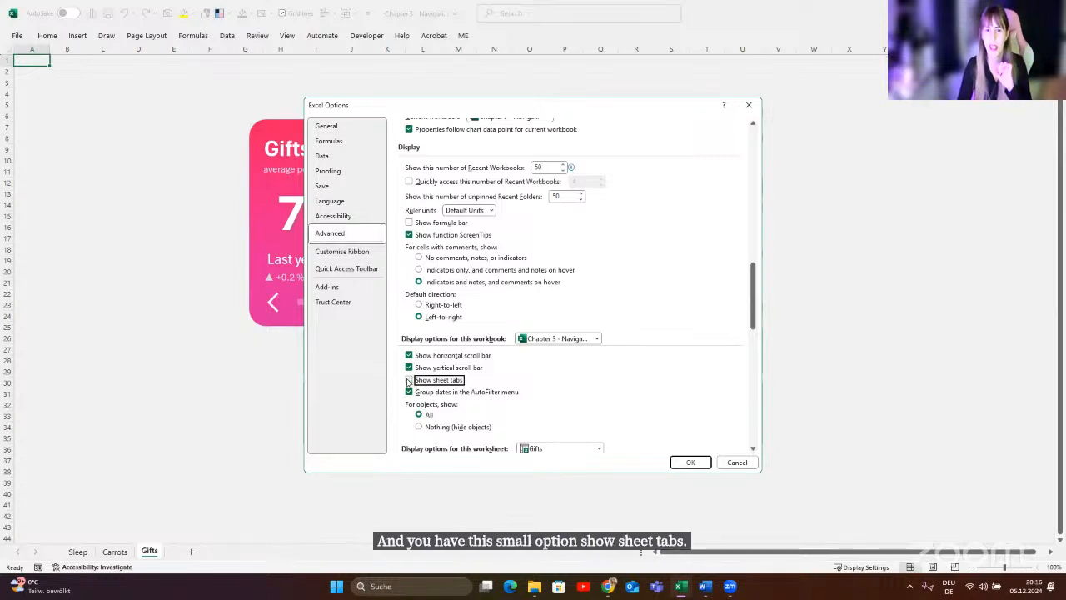
left_click(690, 462)
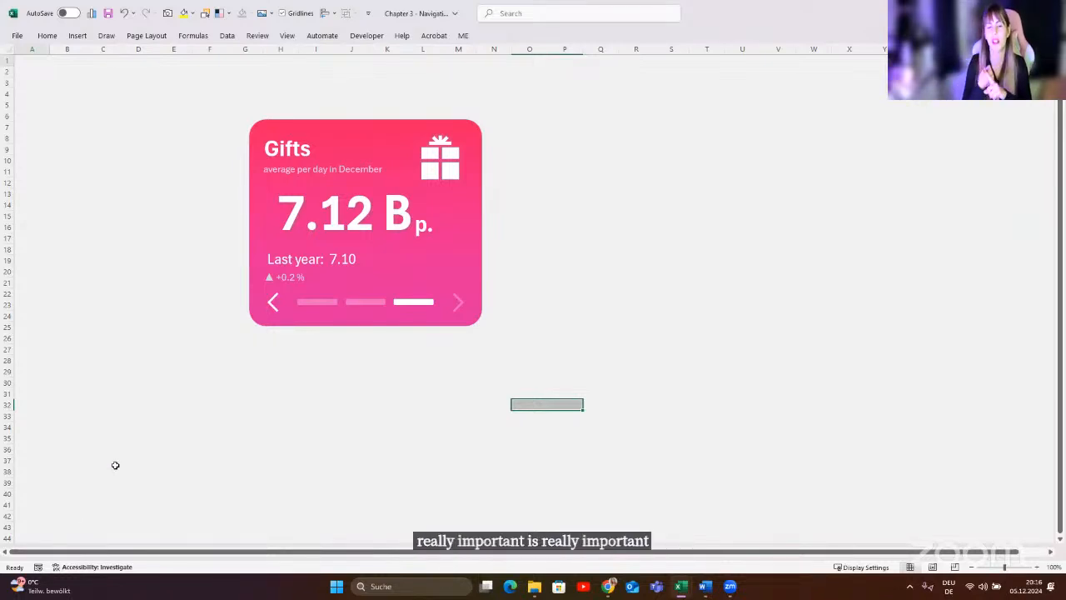
- Test the indicator bars with the sheet tabs hidden, going from the Gifts card to Carrots and on to Sleep
left_click(376, 302)
left_click(320, 300)
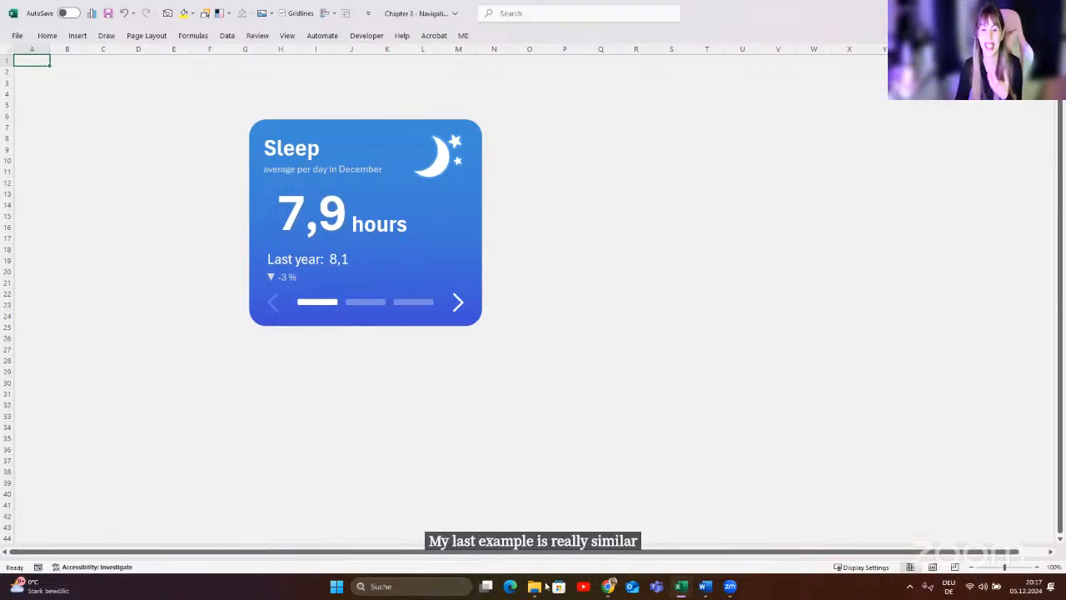
- Switch to the Workbooks folder in File Explorer and open the Chapter 4 - Dark mode workbook in Excel
mouse_move(537, 592)
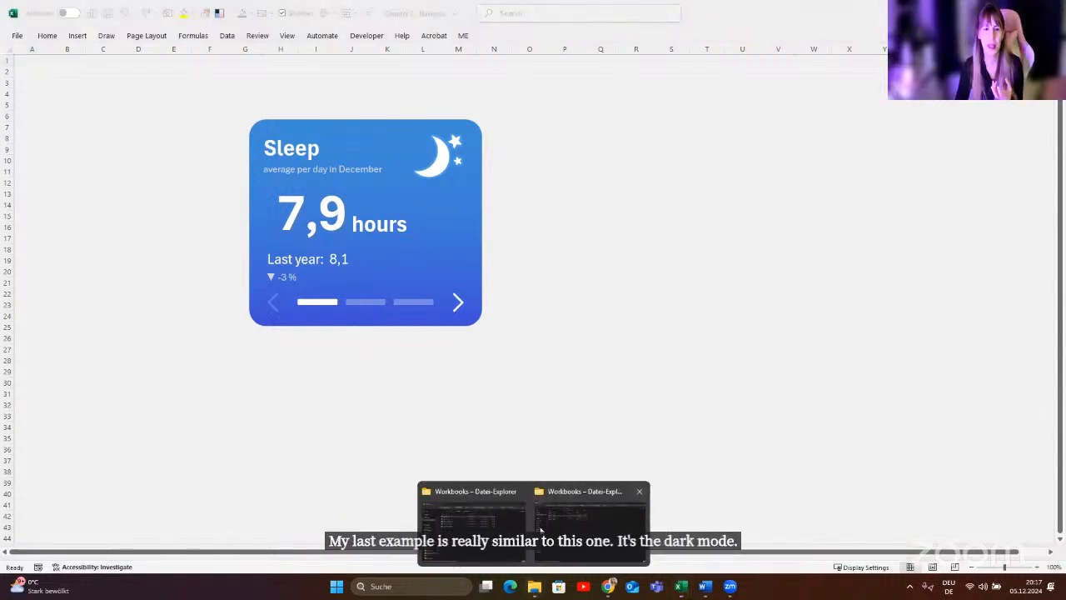
left_click(548, 518)
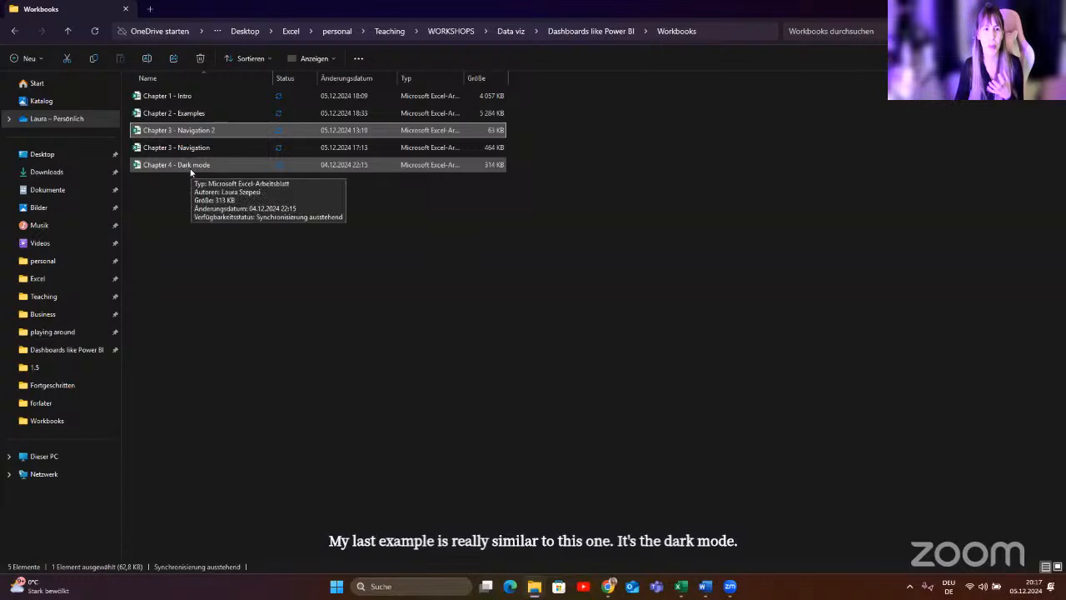
left_click(190, 171)
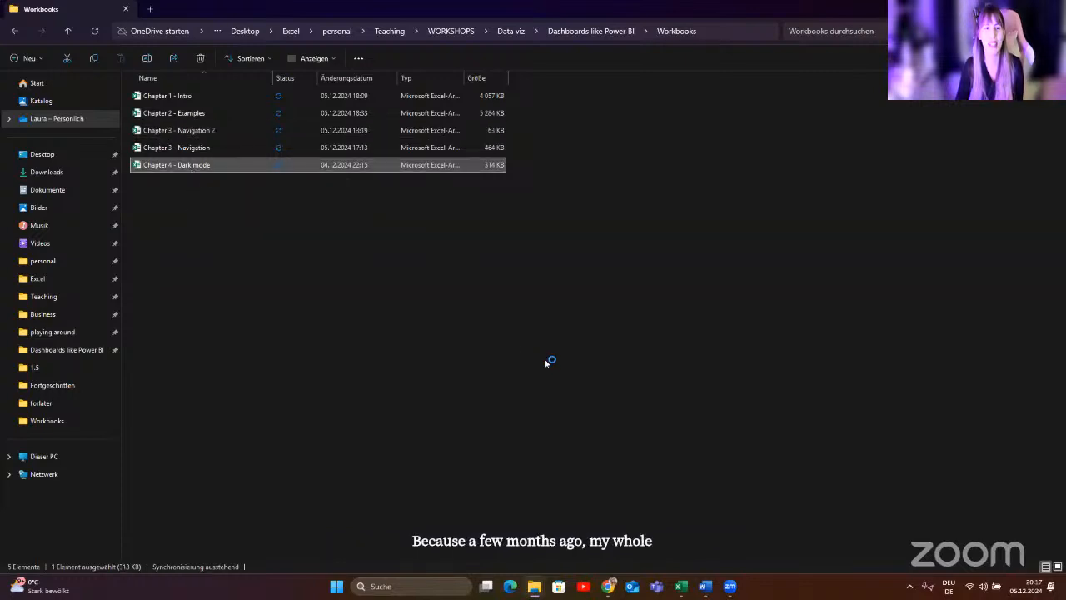
key("alt+Tab")
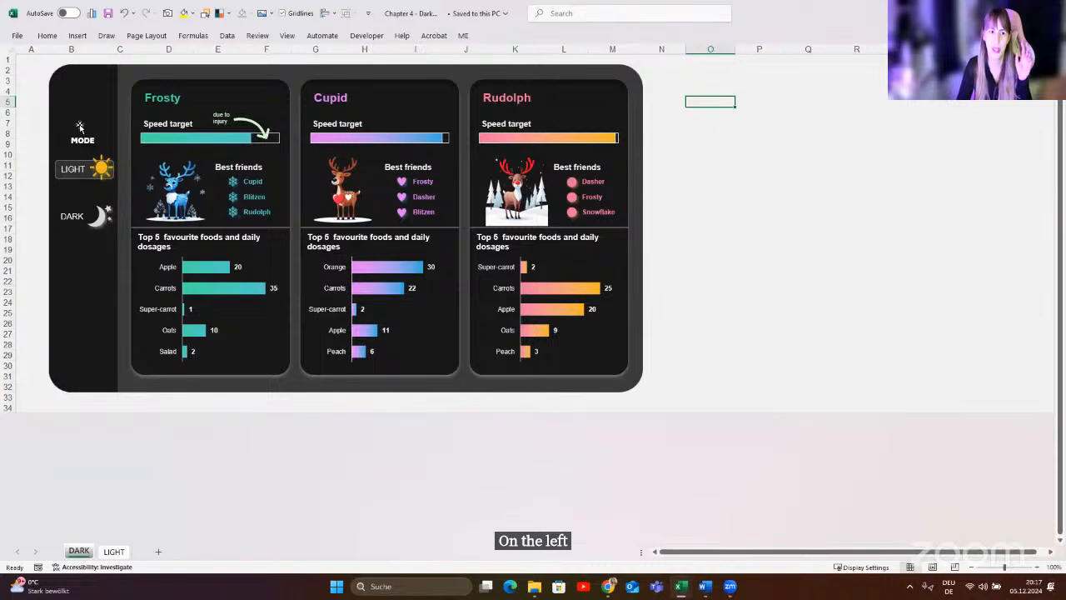
- Switch the reindeer dashboard to light mode and back to dark, and view the LIGHT button's link commands without applying any
left_click(95, 174)
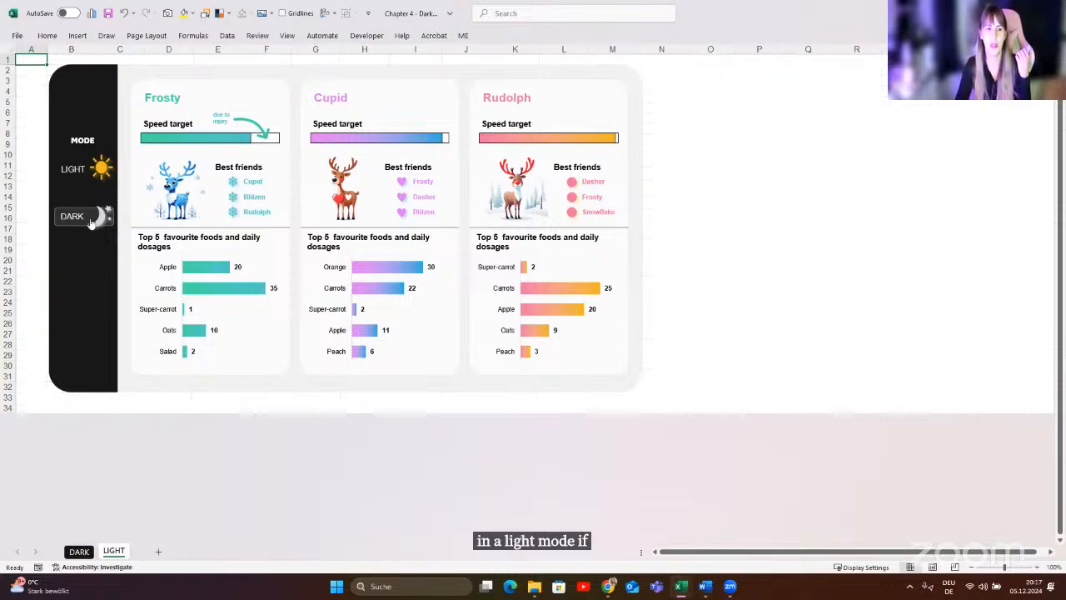
left_click(92, 221)
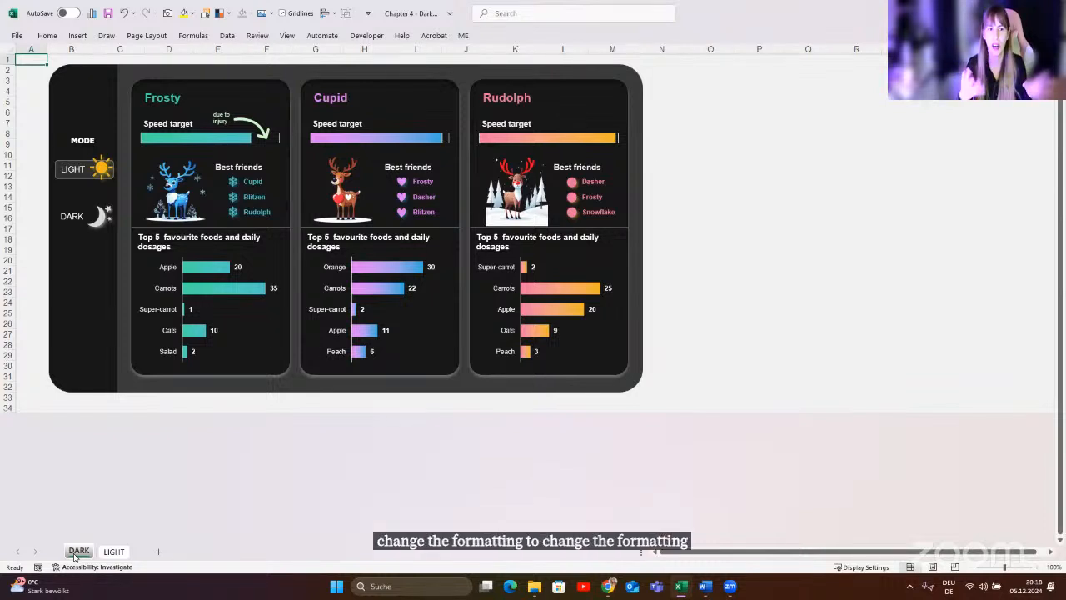
right_click(87, 177)
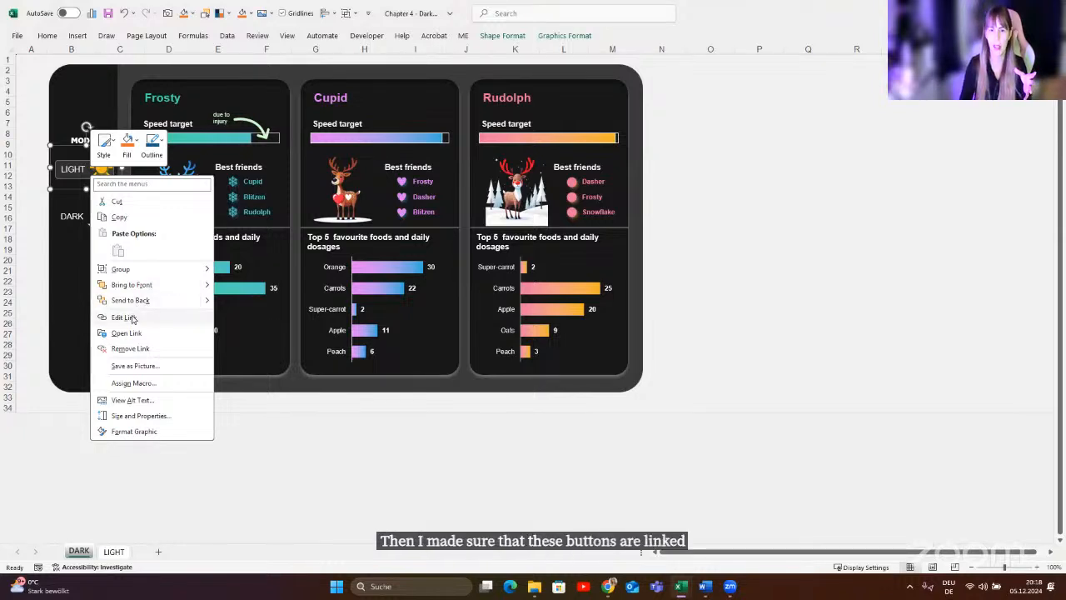
left_click(329, 470)
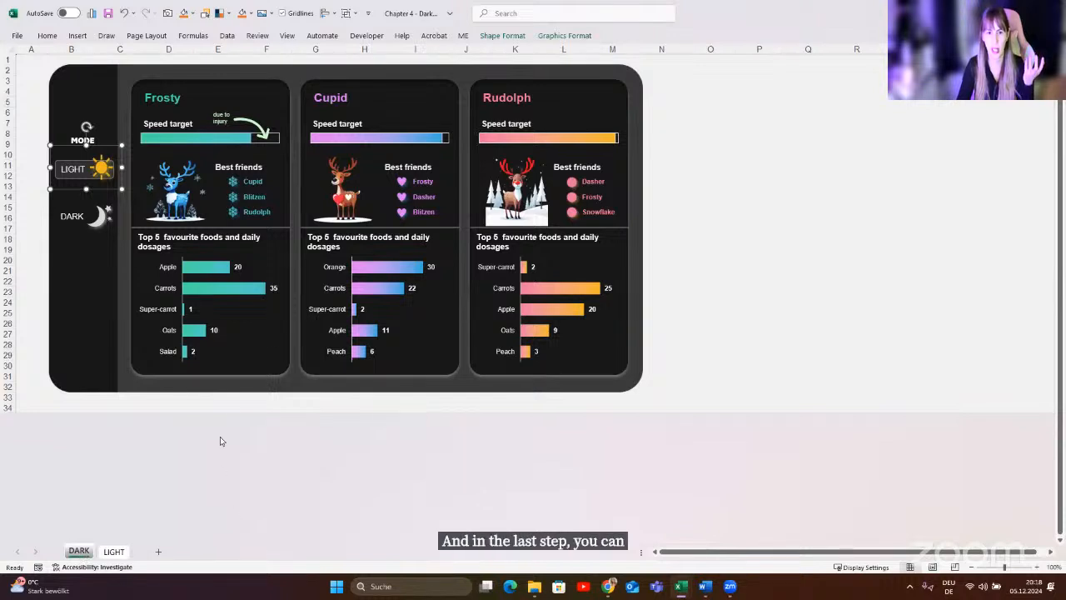
left_click(733, 207)
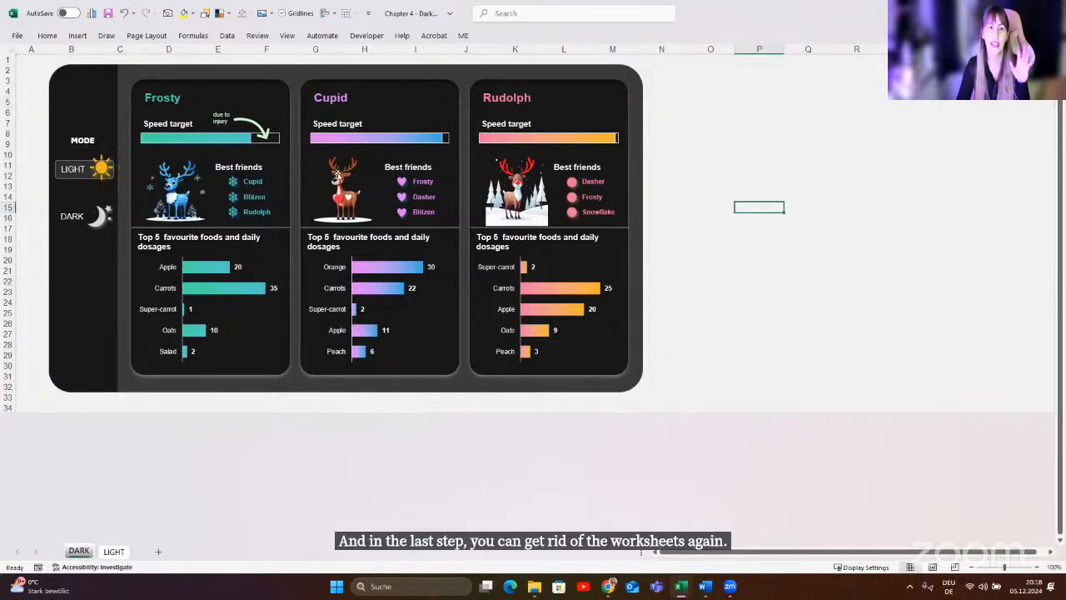
- Alternate the dashboard repeatedly between light and dark mode with its linked LIGHT and DARK buttons, ending on the LIGHT sheet
left_click(103, 174)
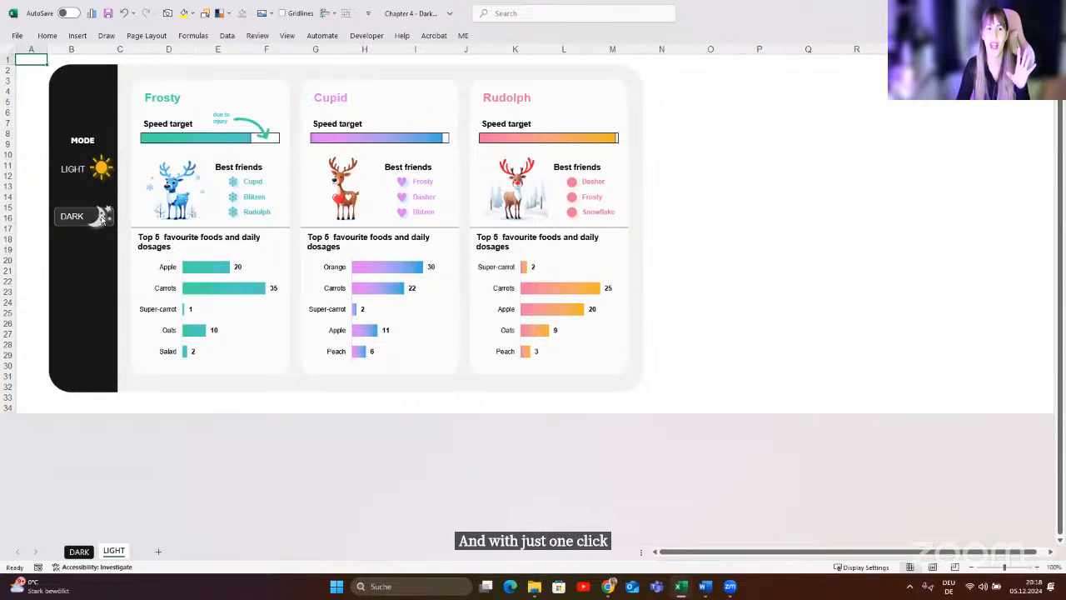
left_click(98, 217)
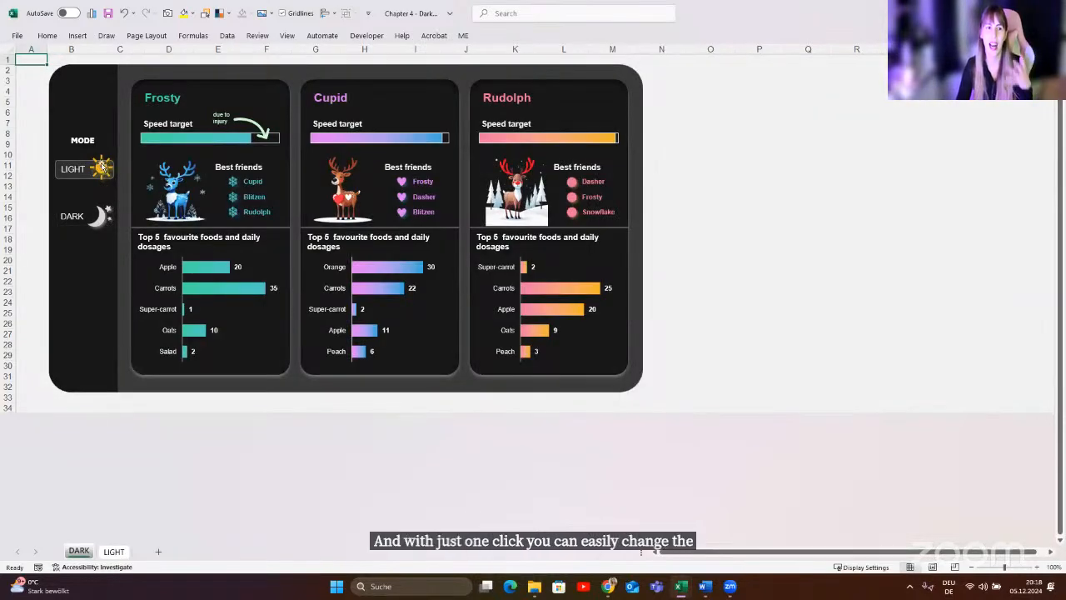
left_click(102, 167)
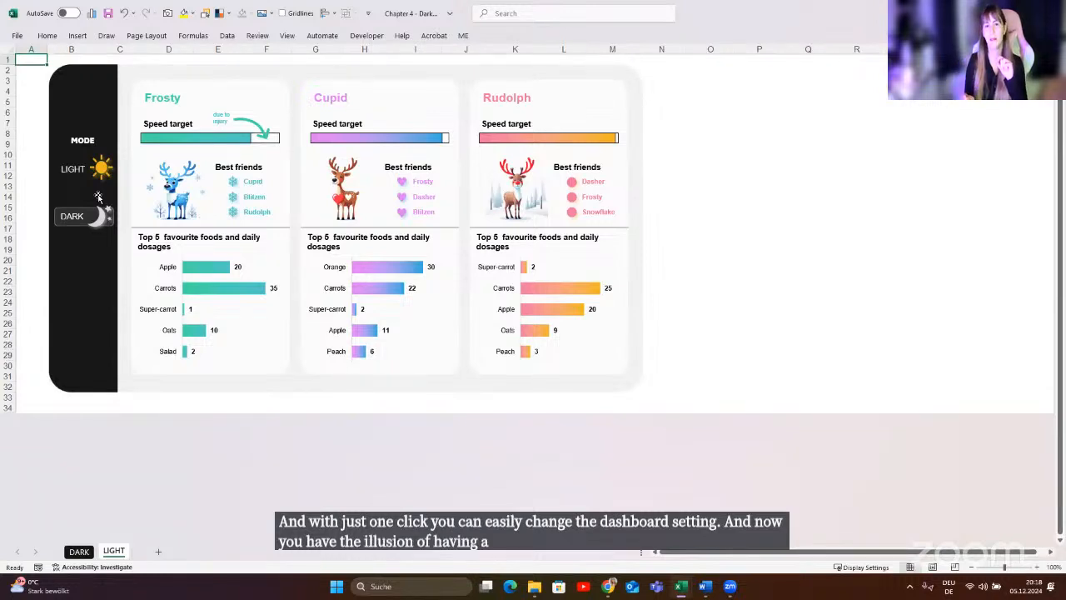
left_click(98, 216)
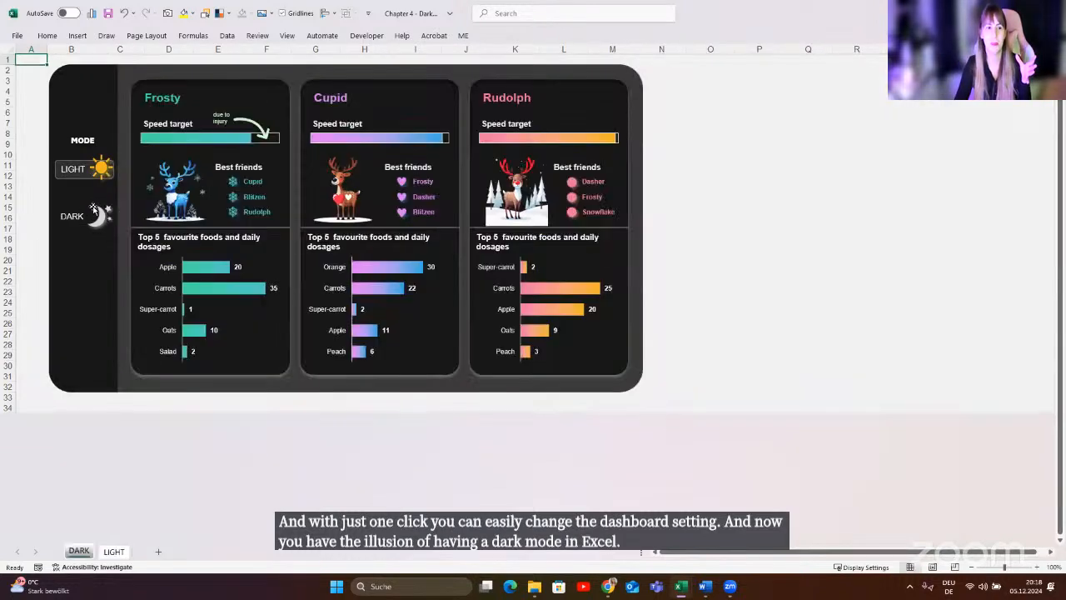
left_click(102, 168)
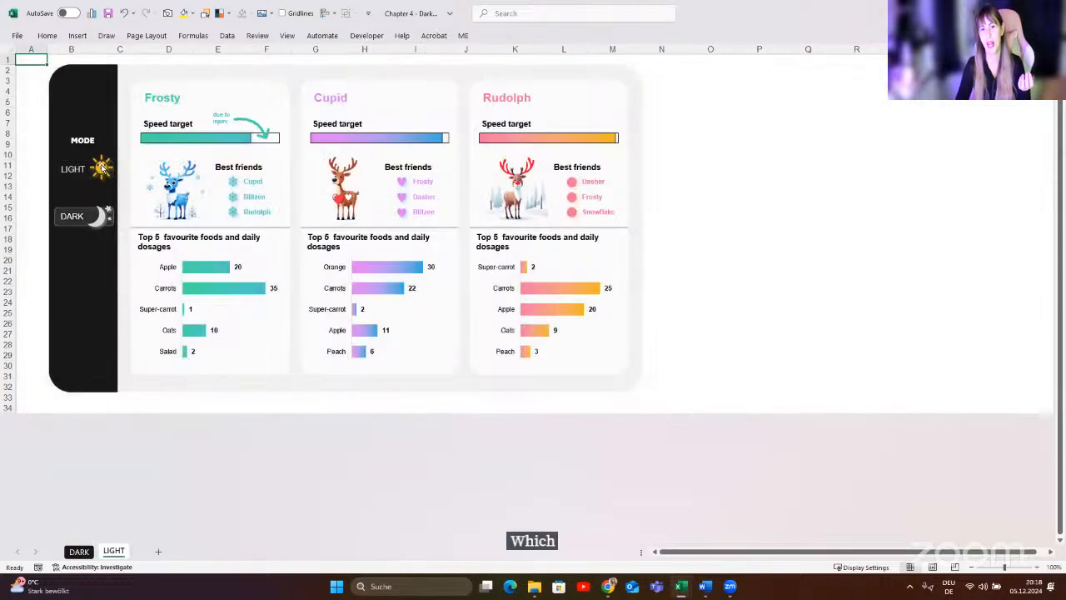
left_click(100, 216)
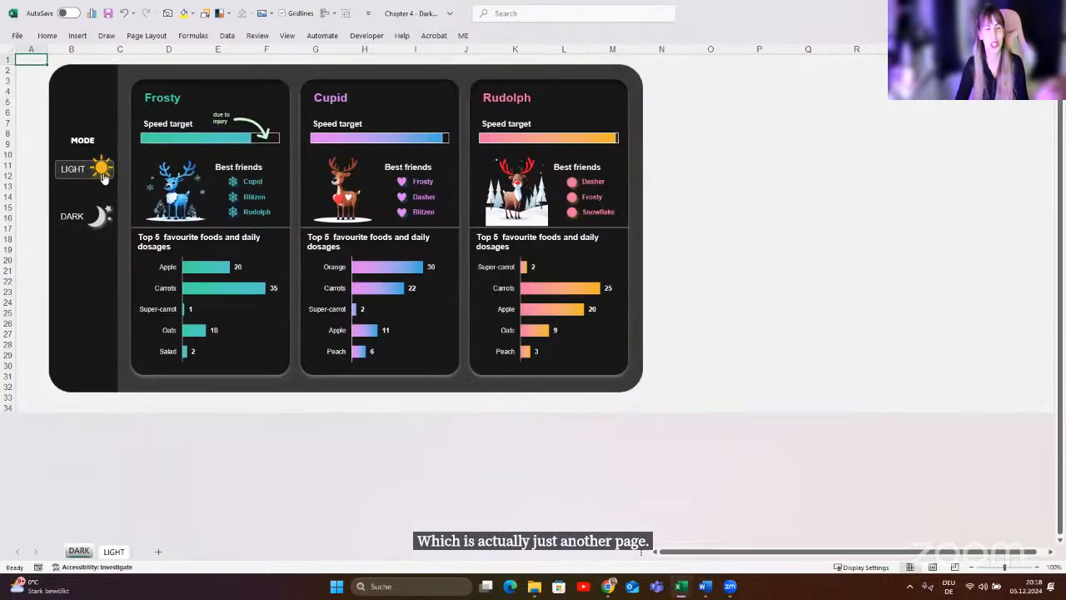
left_click(102, 170)
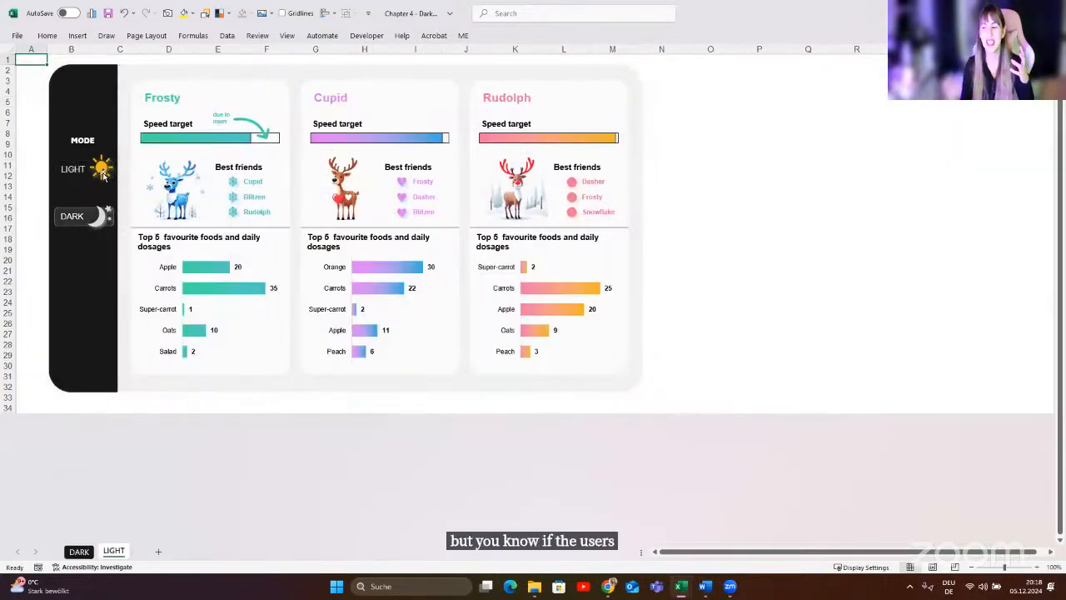